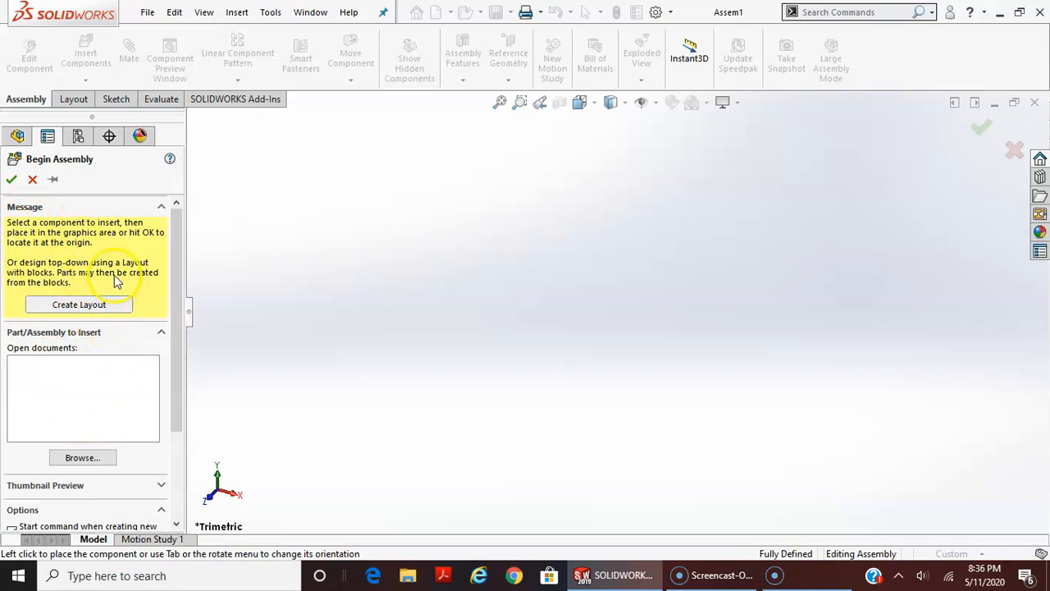
Browse for a component to insert, going to the Santa Ana College folder under Documents
click(82, 462)
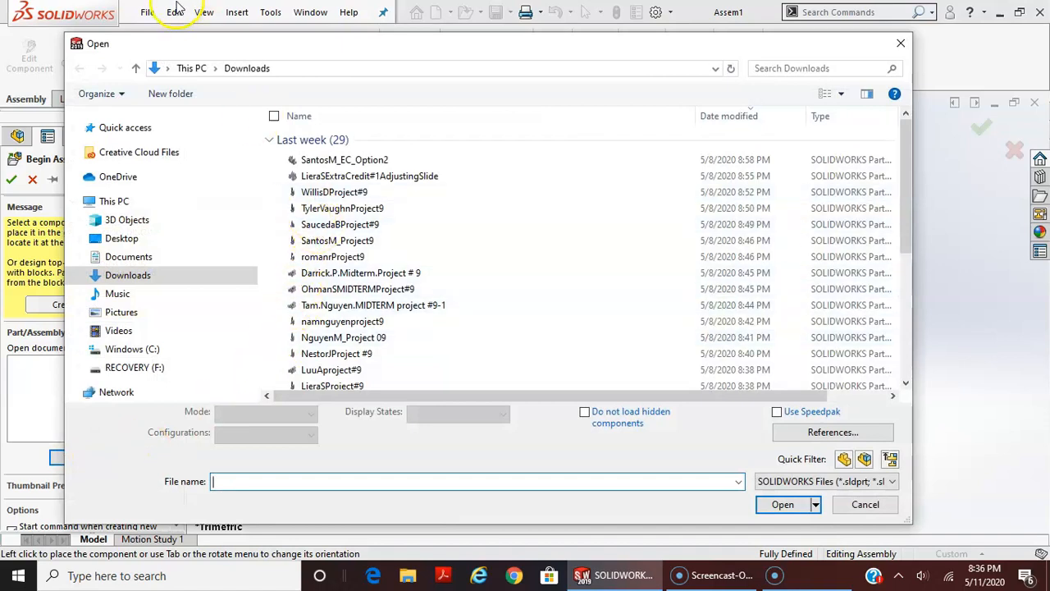
click(187, 68)
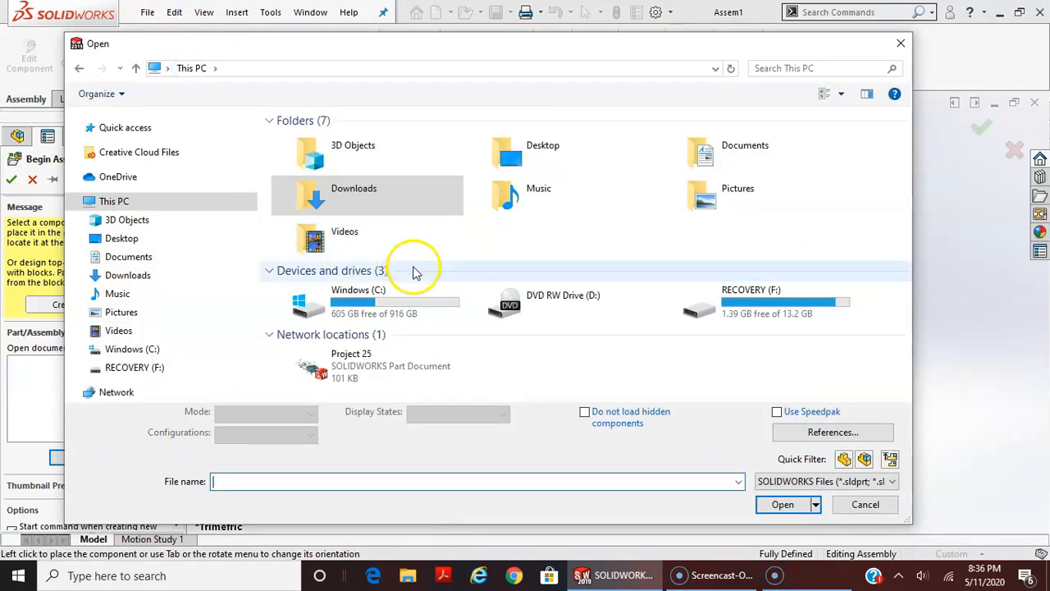
click(80, 263)
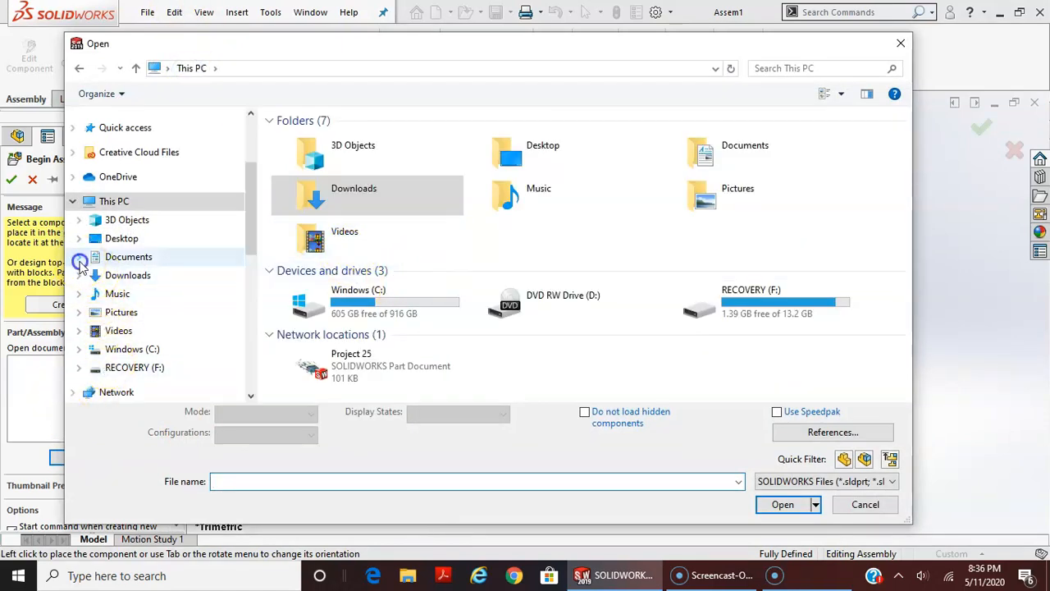
scroll(172, 300, down, 2)
scroll(153, 322, down, 4)
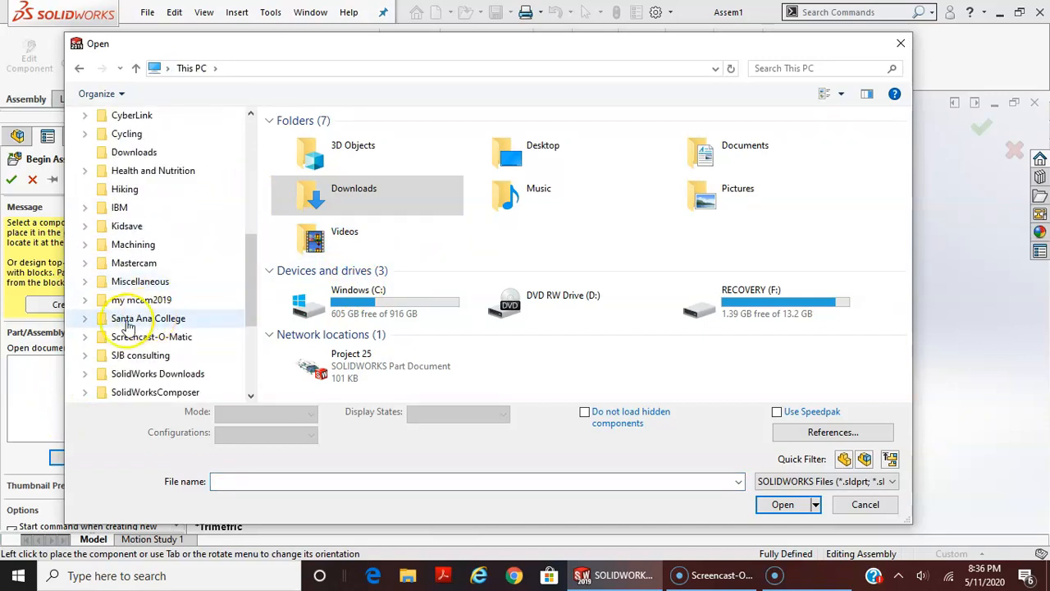
click(129, 326)
Open the Link Assembly folder inside the MNFG 103 folder
scroll(394, 287, down, 5)
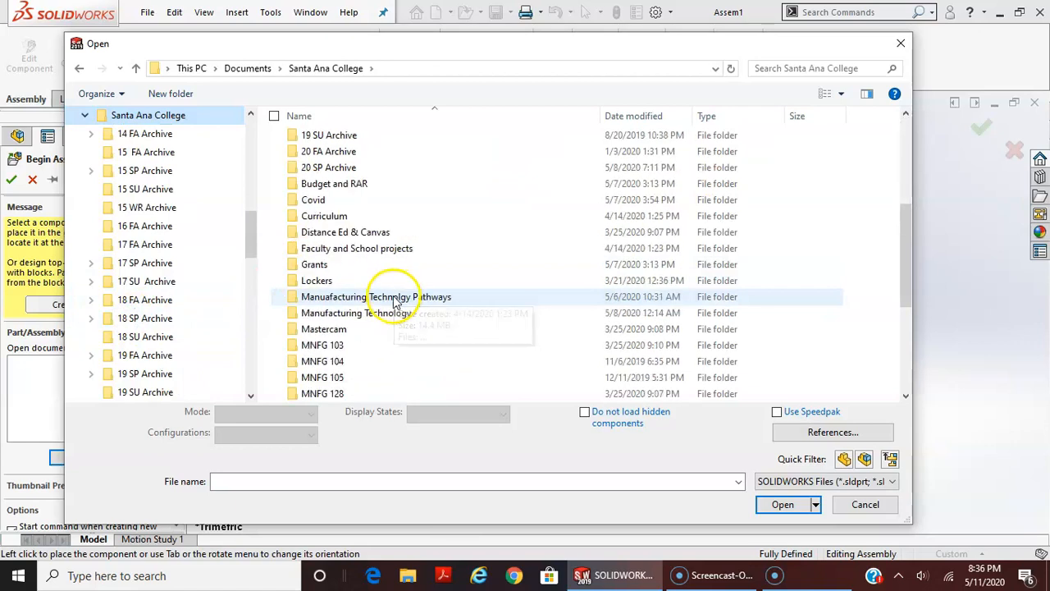
scroll(394, 302, down, 4)
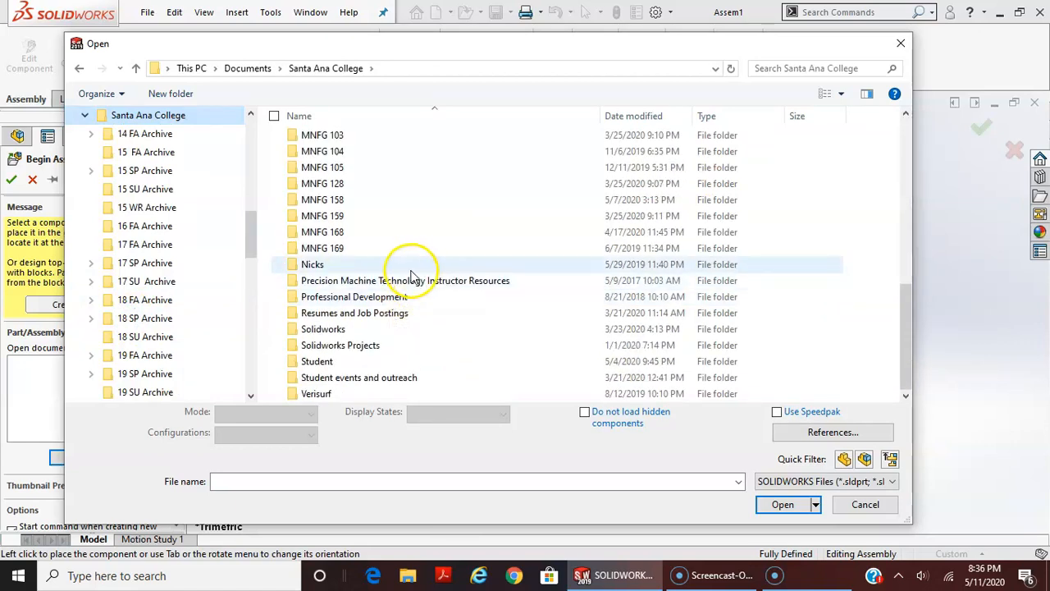
scroll(412, 275, up, 1)
click(334, 184)
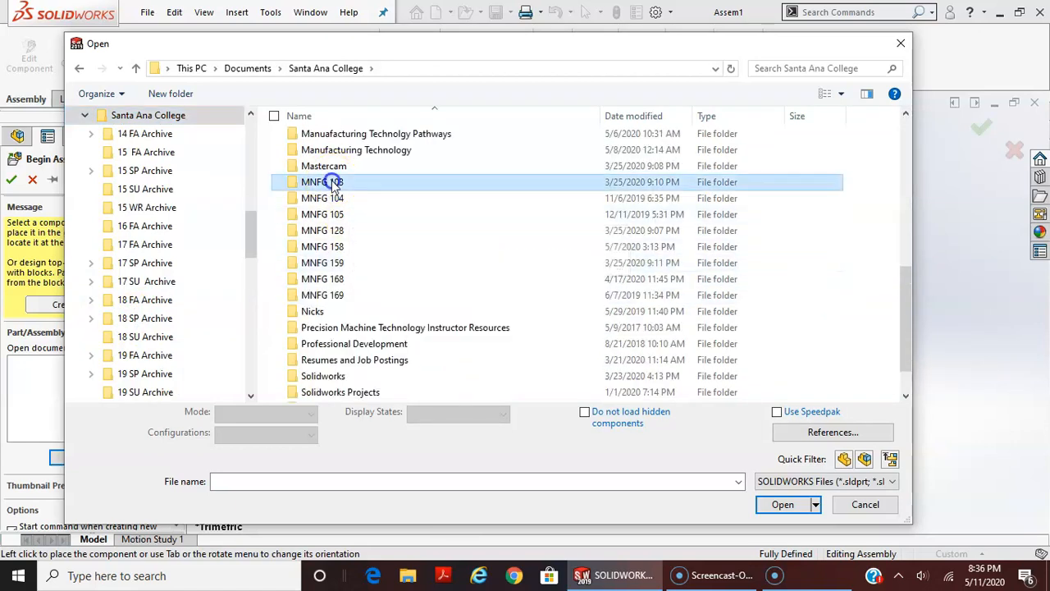
double_click(333, 184)
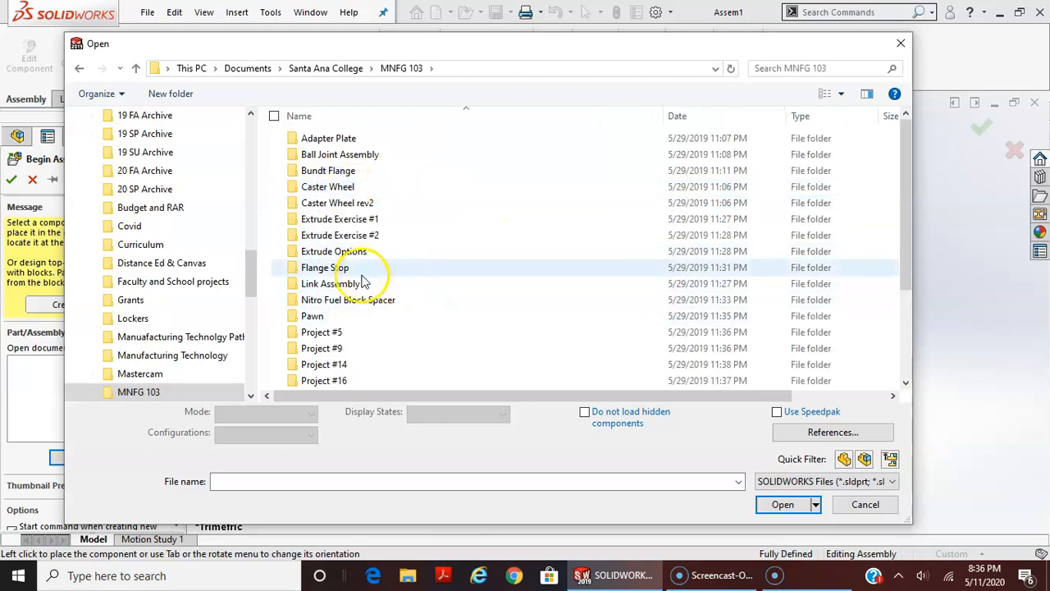
double_click(361, 283)
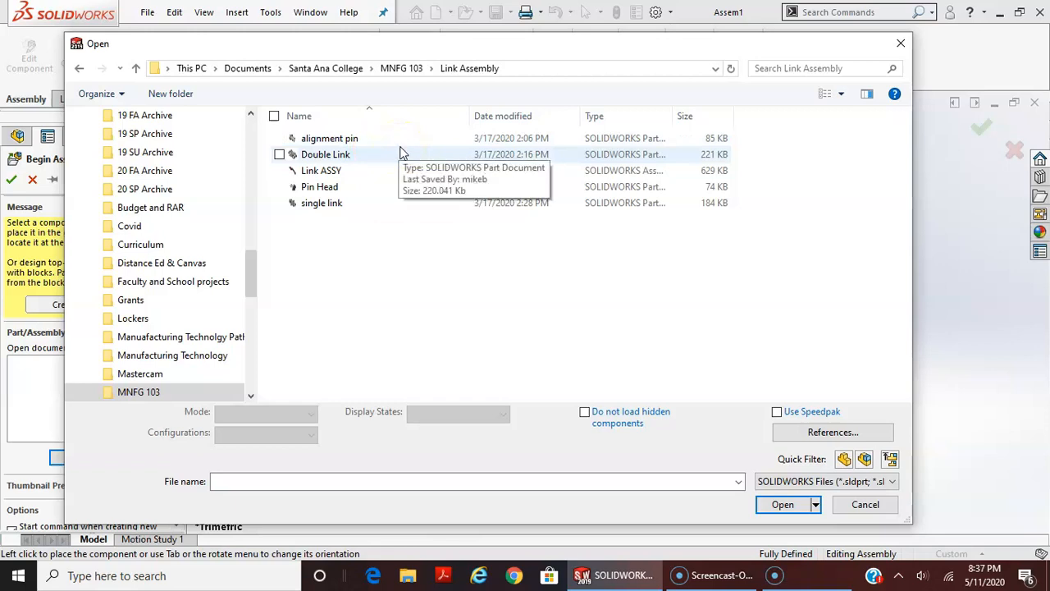
Load the single link part as the component to insert, and cancel Begin Assembly without placing it
click(320, 208)
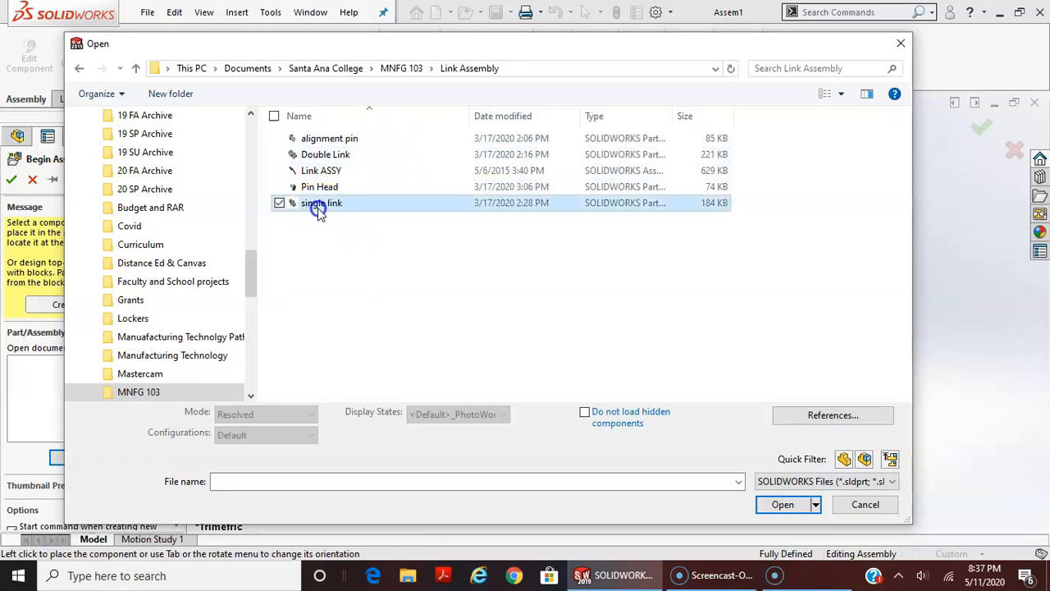
click(785, 489)
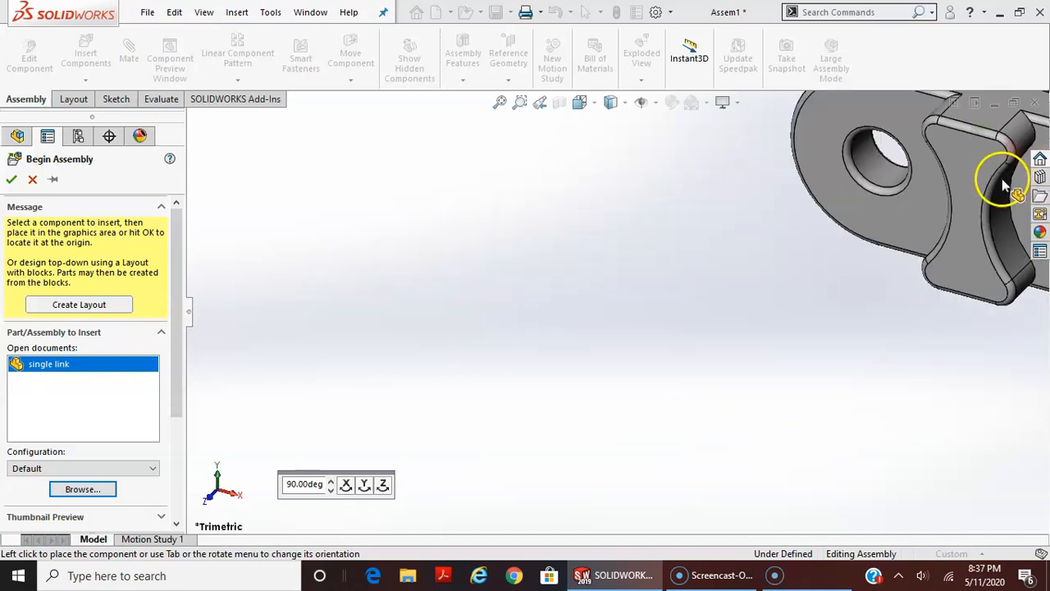
click(1020, 151)
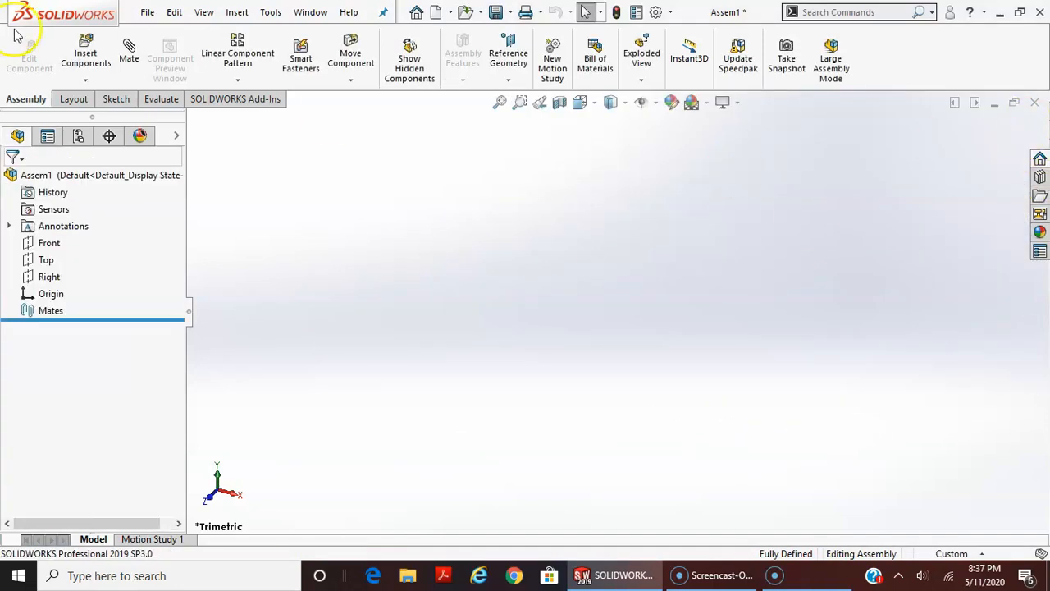
Open the single link part from the recently used documents
click(147, 13)
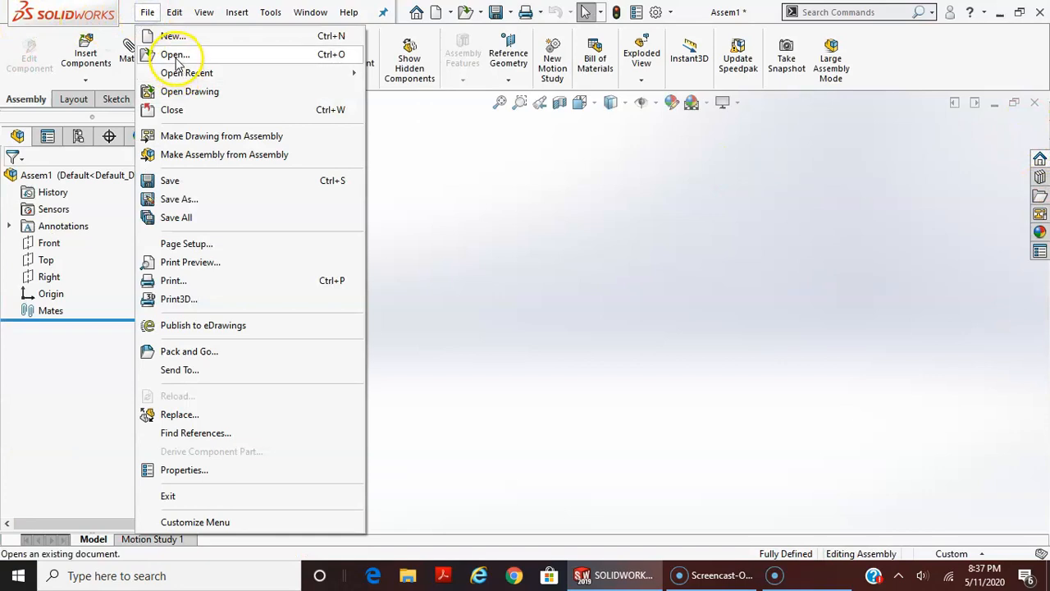
click(174, 55)
key(Escape)
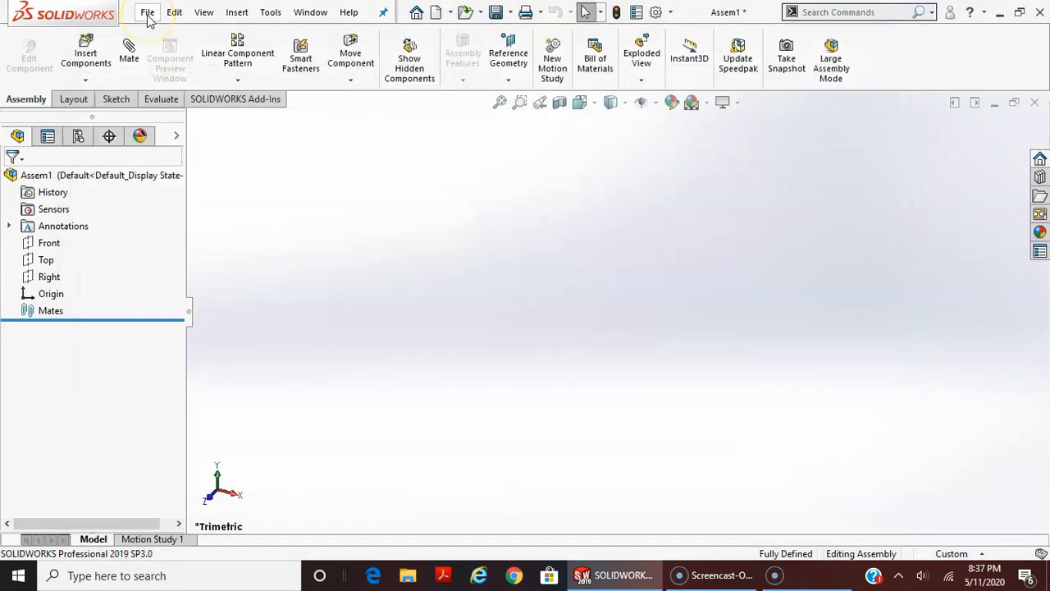
click(148, 14)
mouse_move(193, 73)
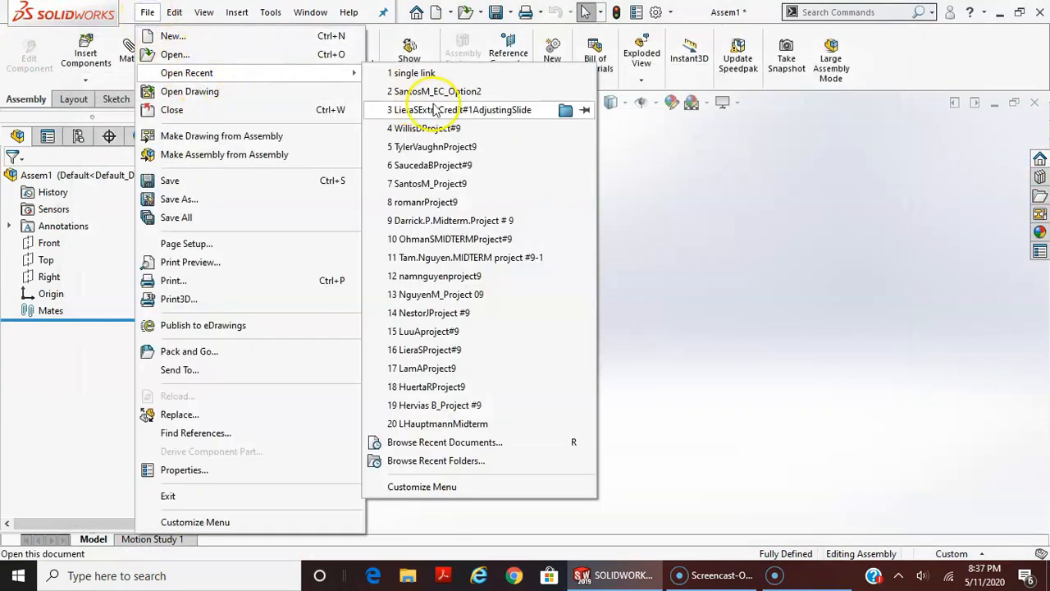
click(413, 73)
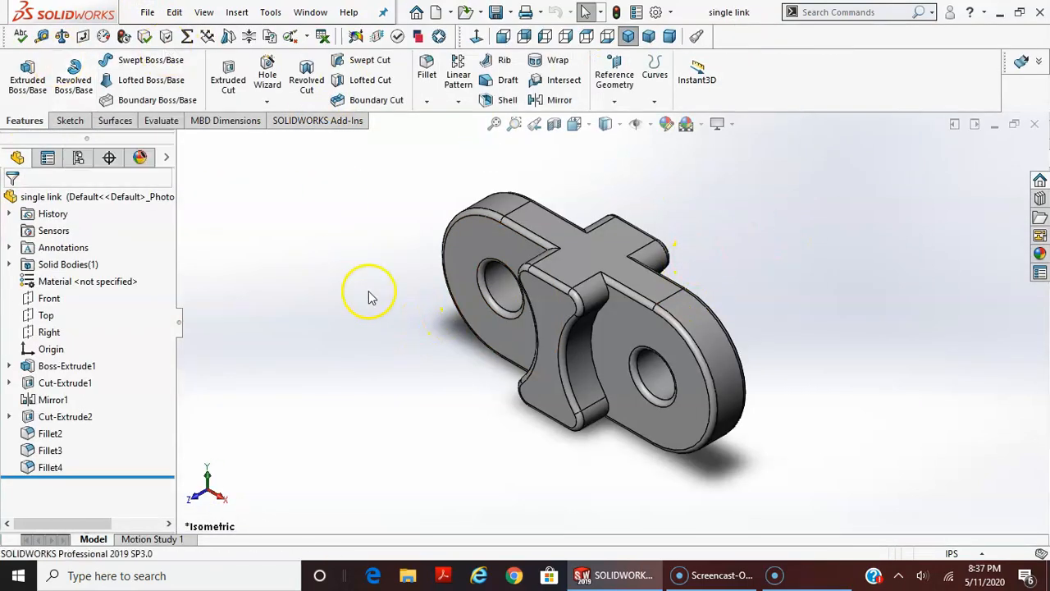
Restore the single link window to a smaller size, move it aside and bring the Assem1 window forward
click(1017, 129)
drag(692, 140, 782, 198)
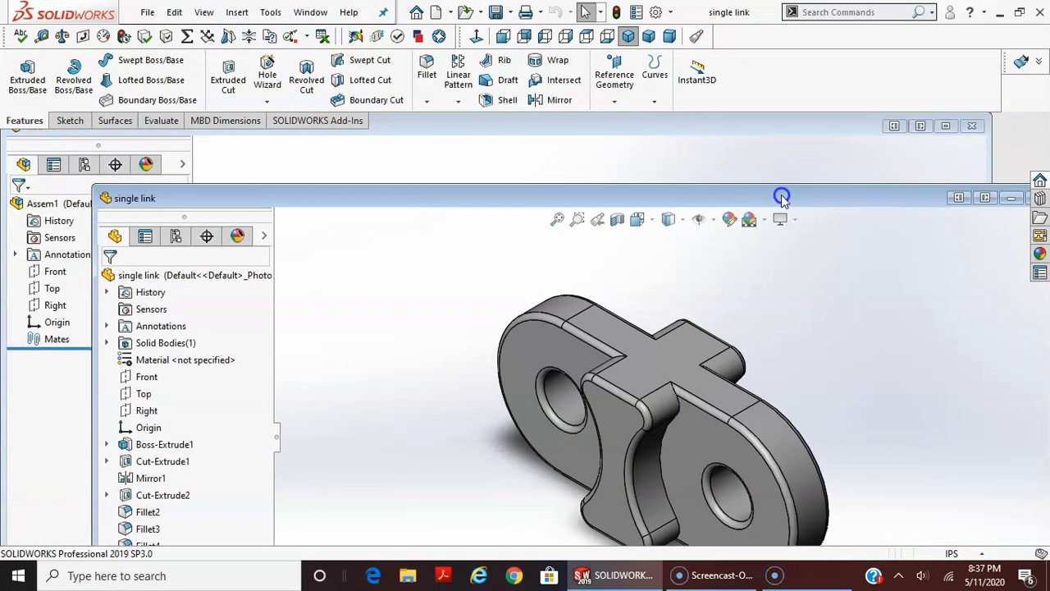
drag(487, 205, 633, 220)
click(591, 131)
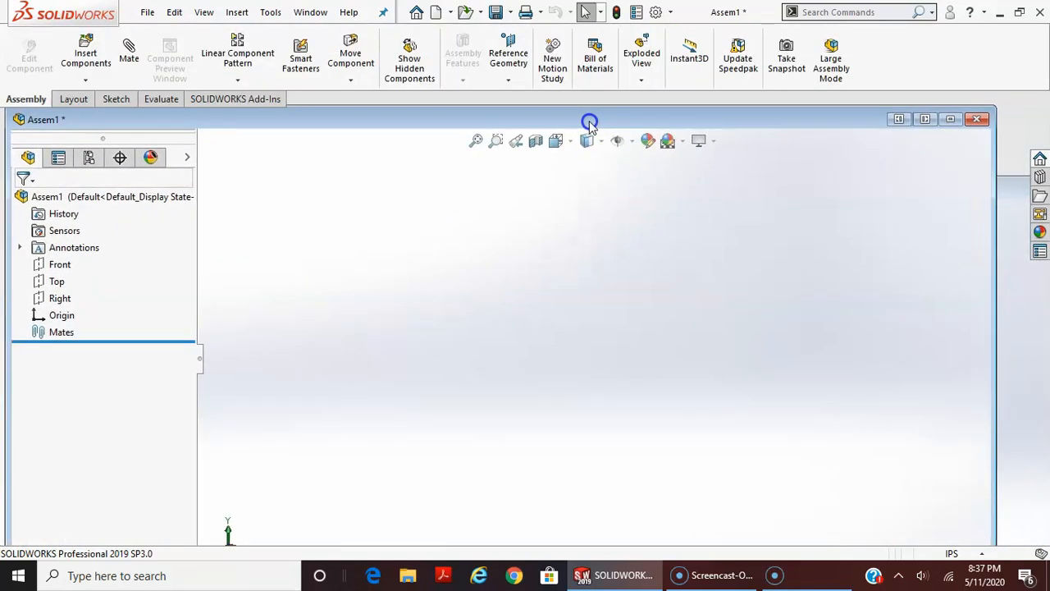
drag(589, 124, 590, 130)
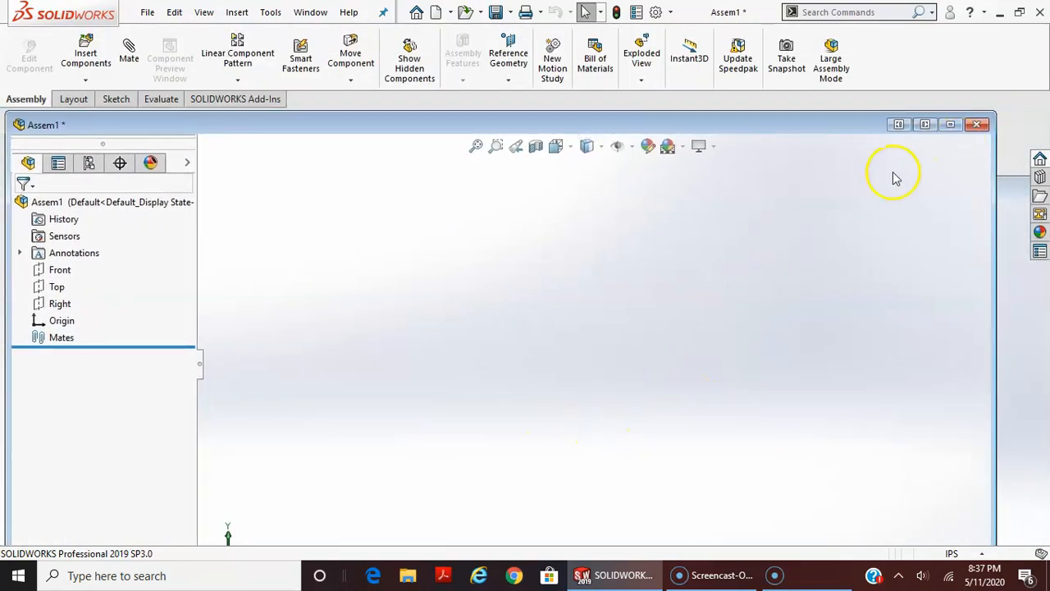
Maximize and restore the Assem1 window, and reposition the single link window so that it overlaps the assembly
click(950, 125)
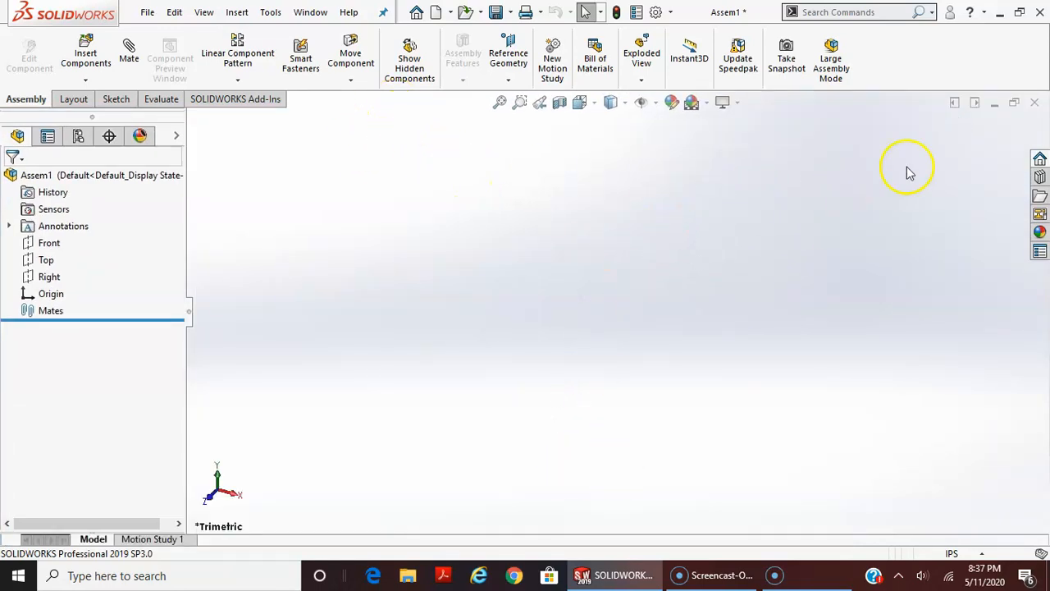
click(1014, 103)
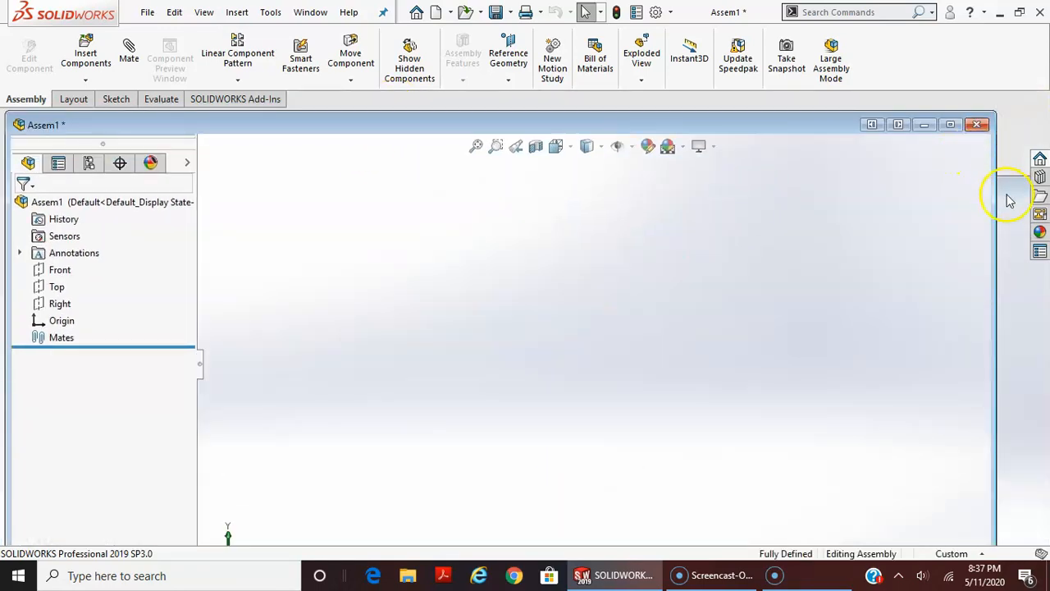
click(1026, 358)
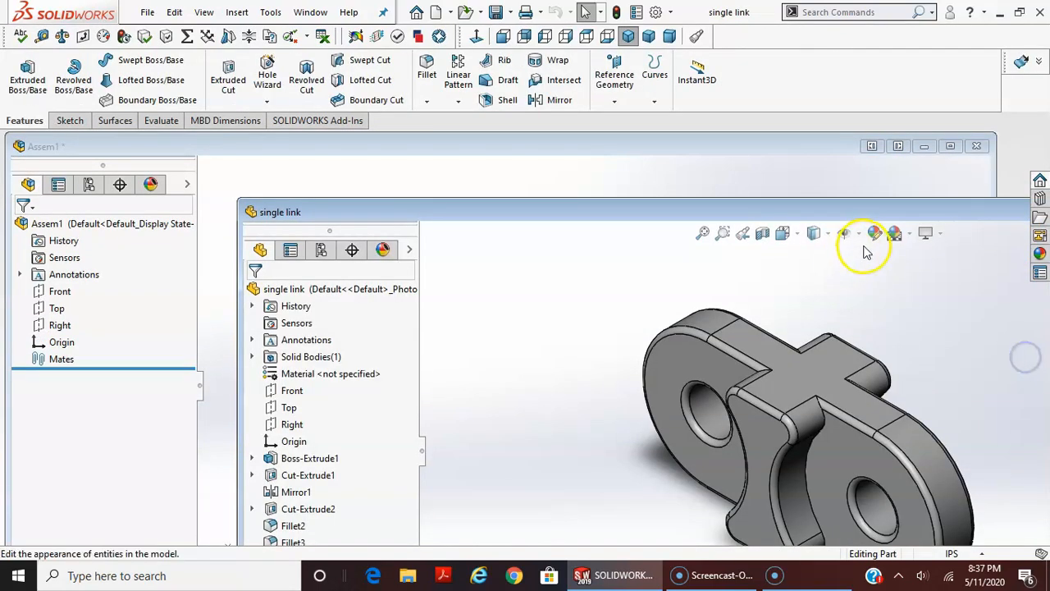
drag(869, 212, 641, 213)
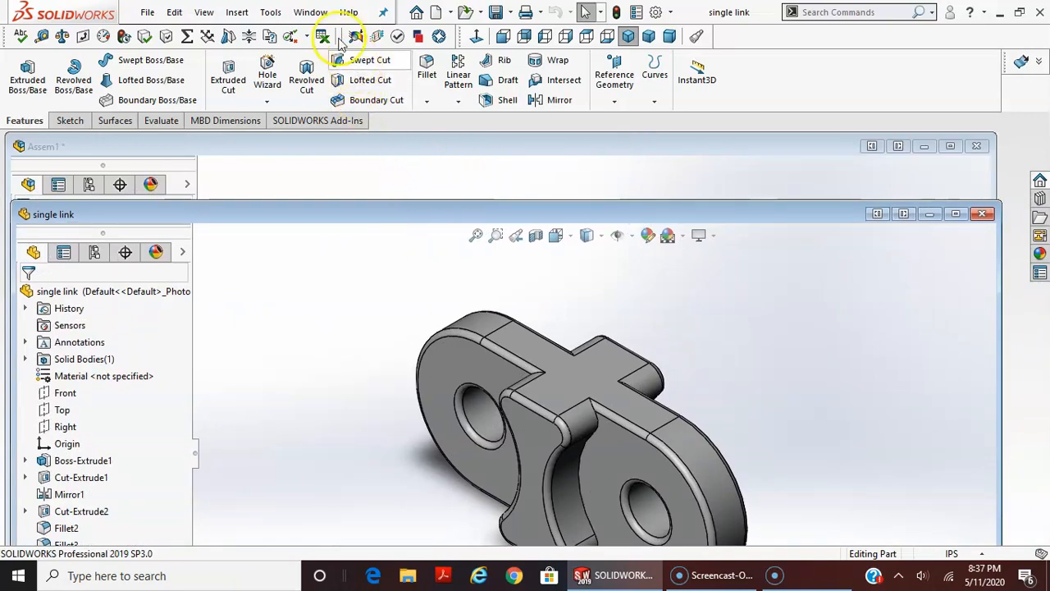
Tile the single link and Assem1 windows horizontally
click(309, 13)
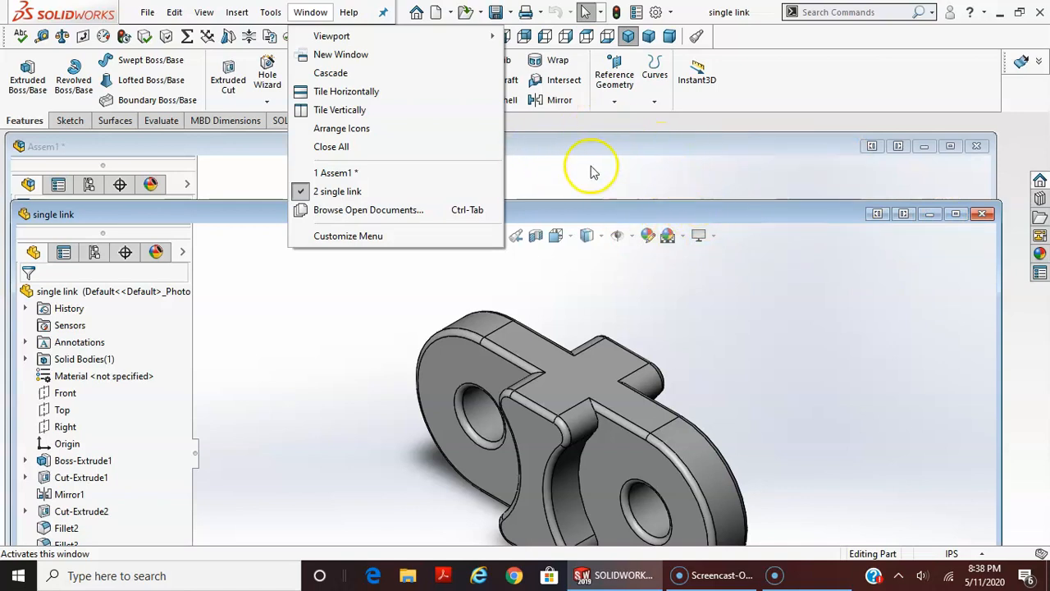
click(335, 93)
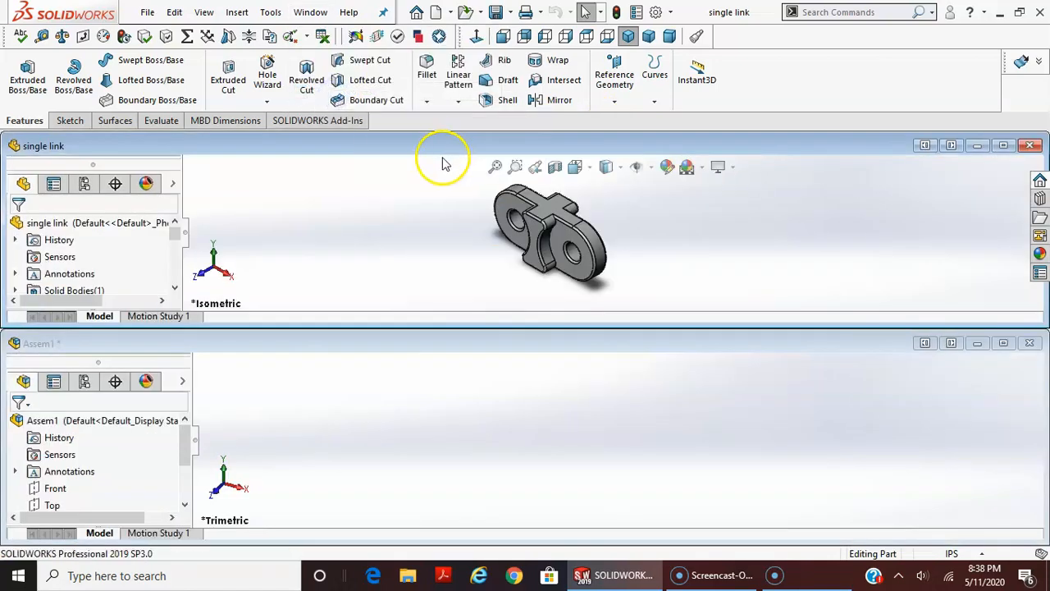
click(310, 13)
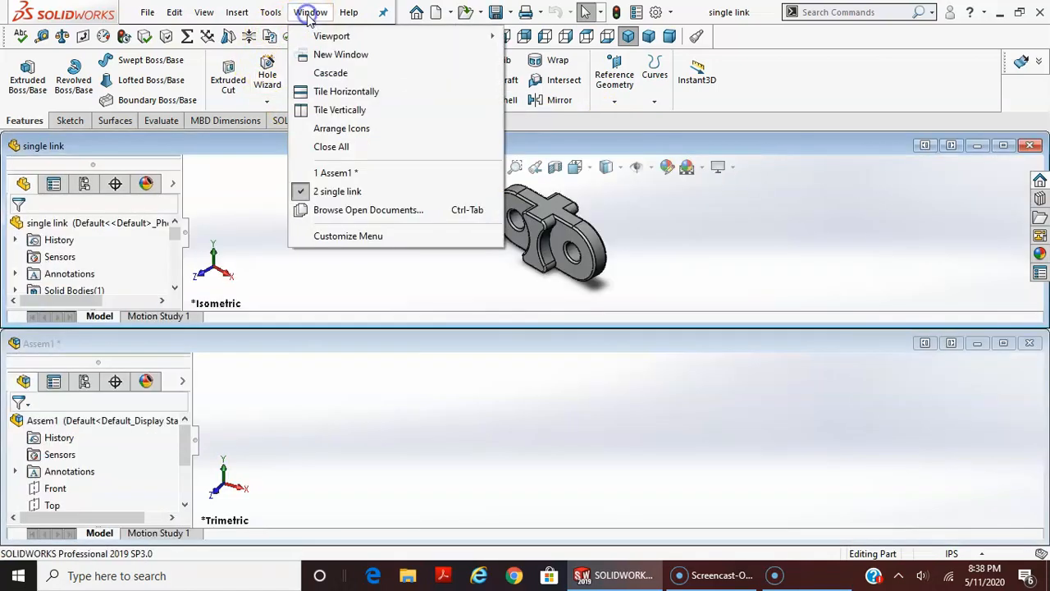
click(762, 242)
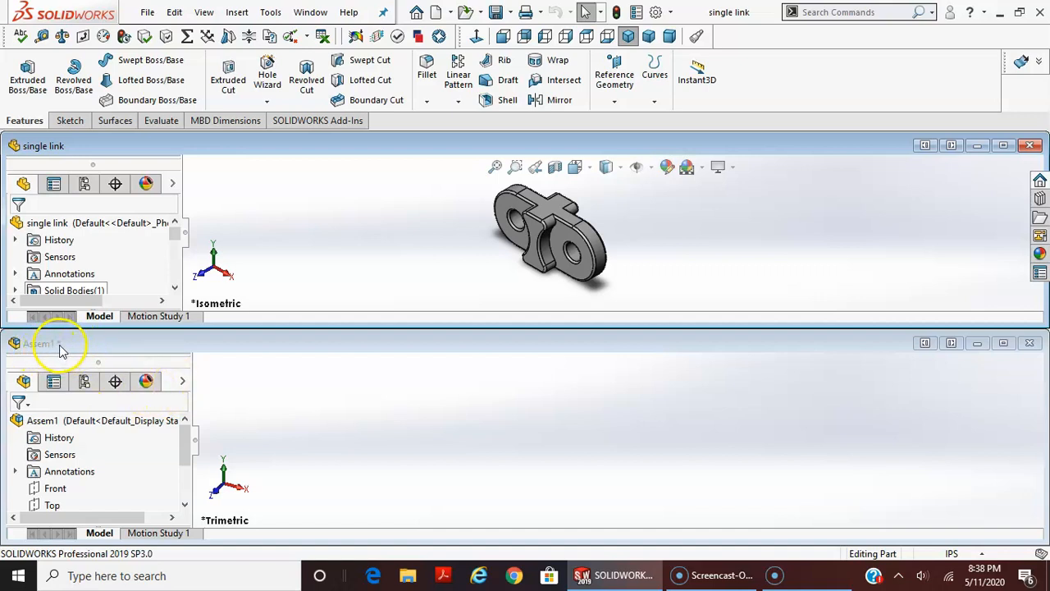
Alternate between the Assem1 and single link windows to compare the assembly commands with the part commands
click(435, 428)
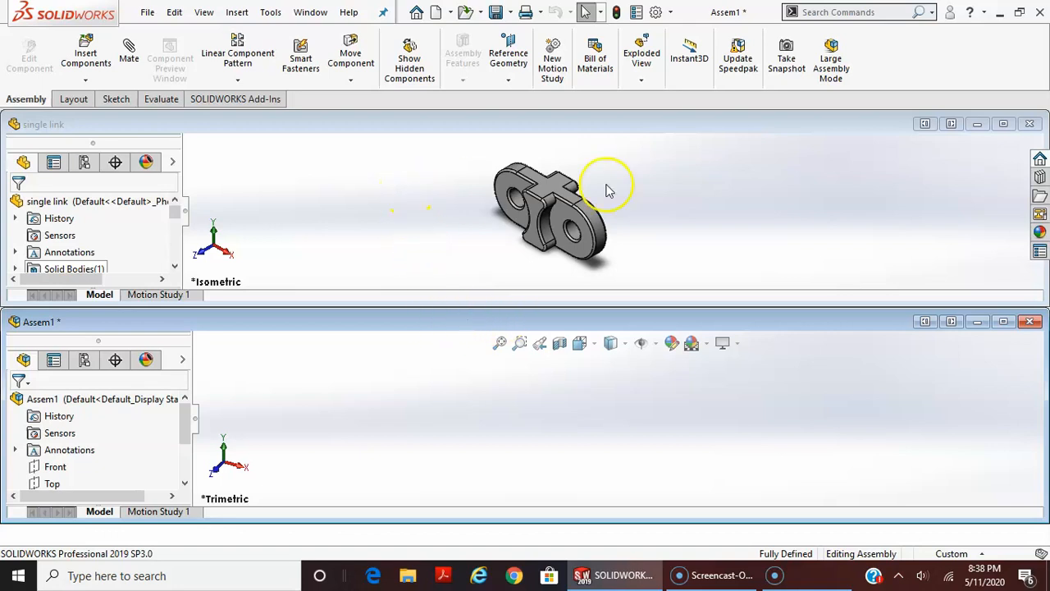
click(433, 203)
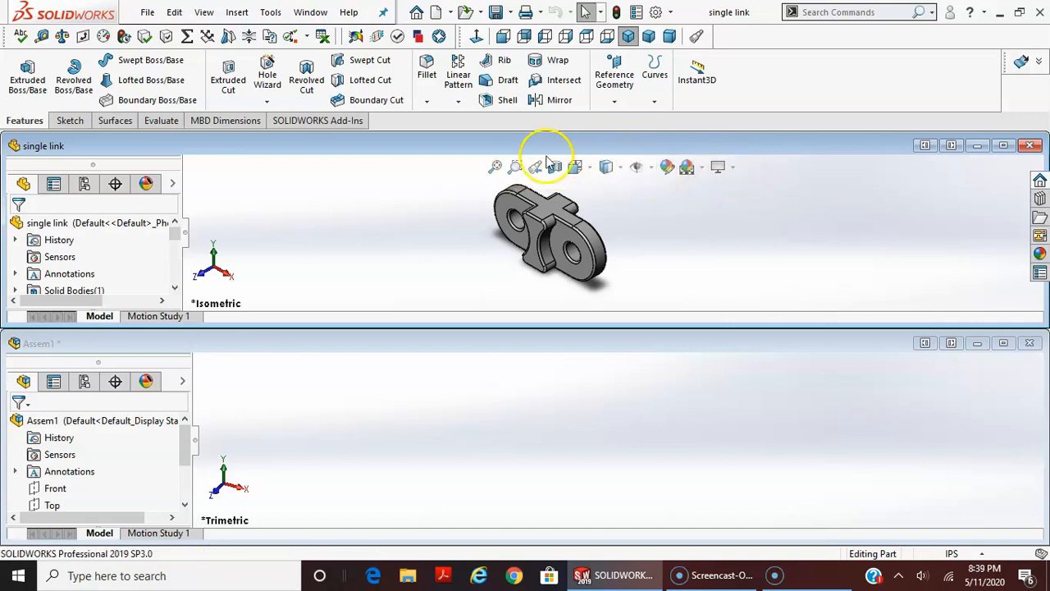
click(553, 429)
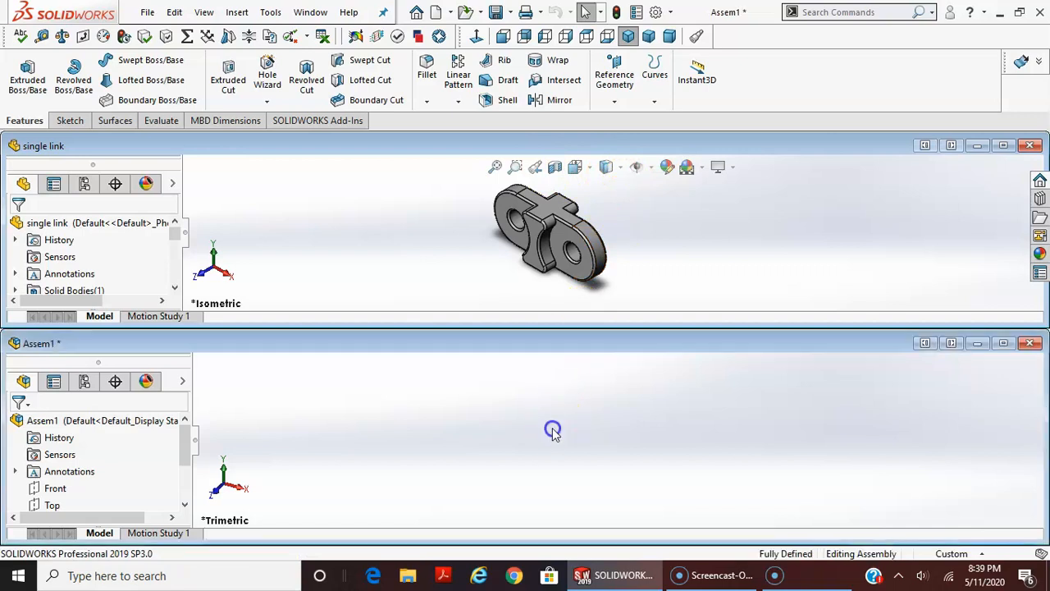
click(748, 166)
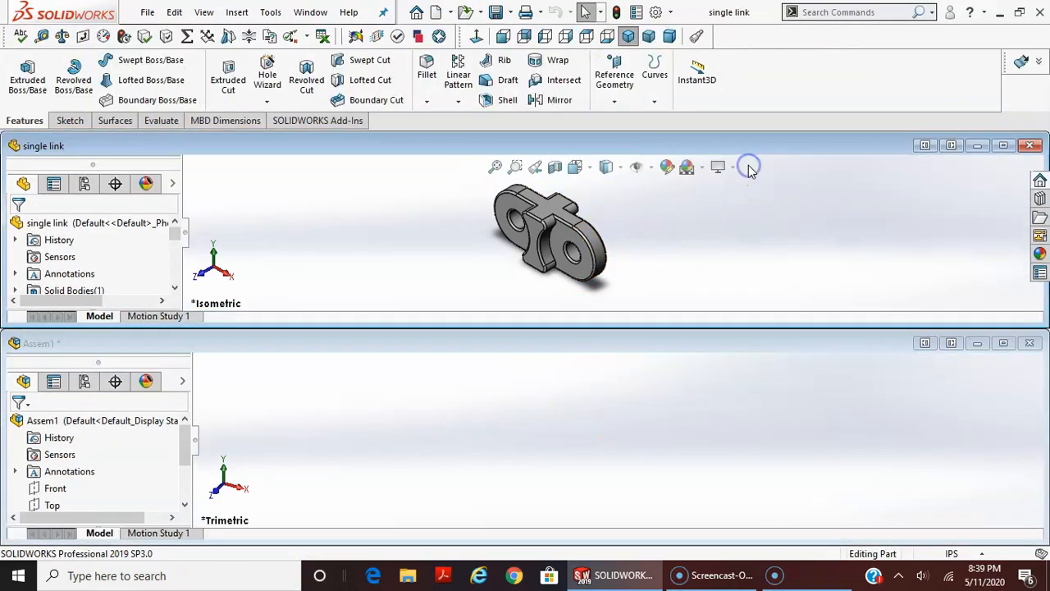
click(640, 400)
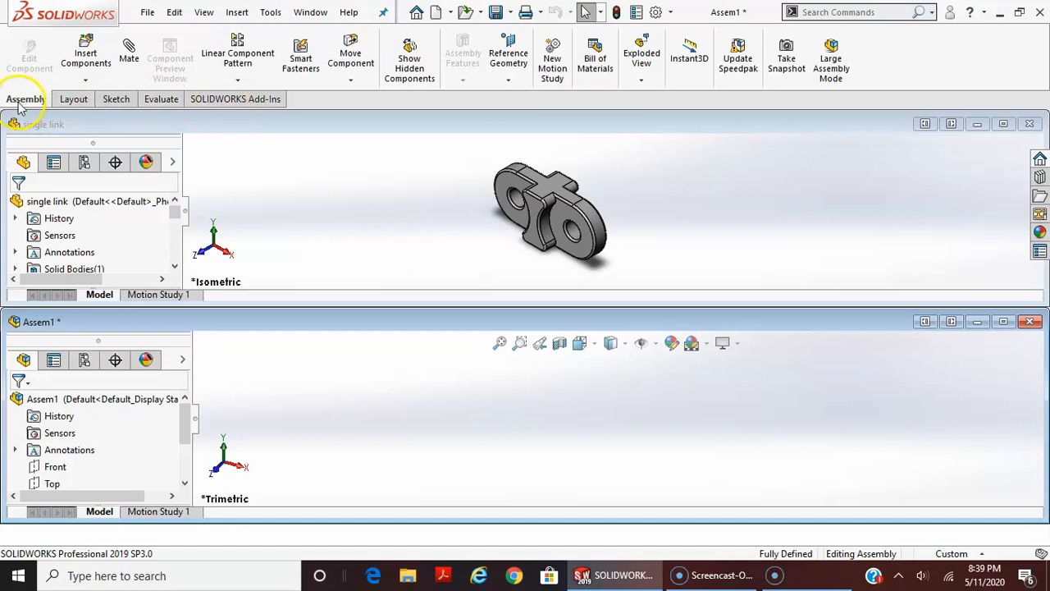
click(354, 195)
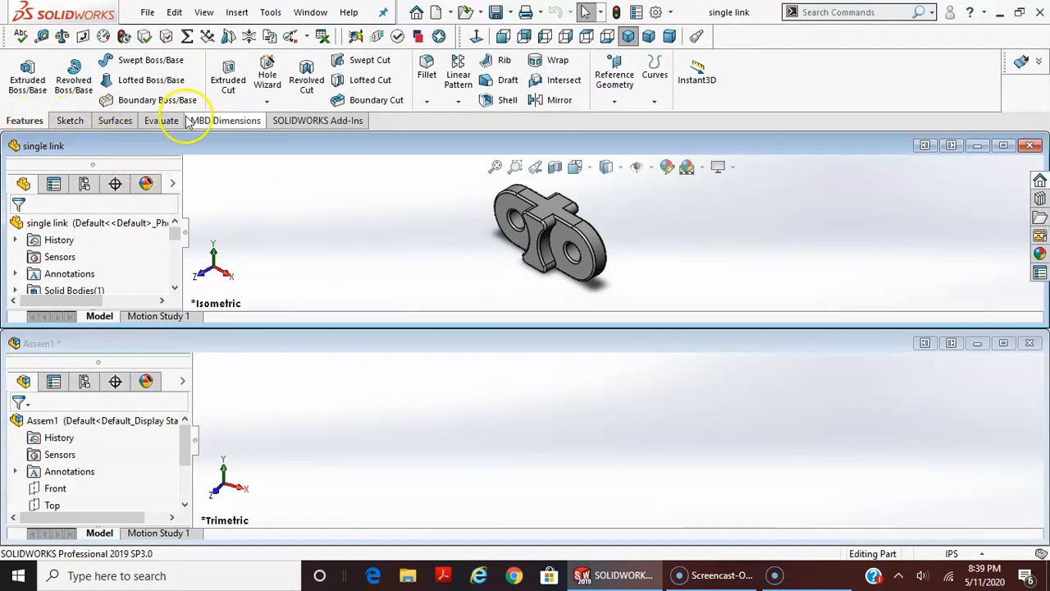
Activate the Assem1 window and maximize it
click(346, 382)
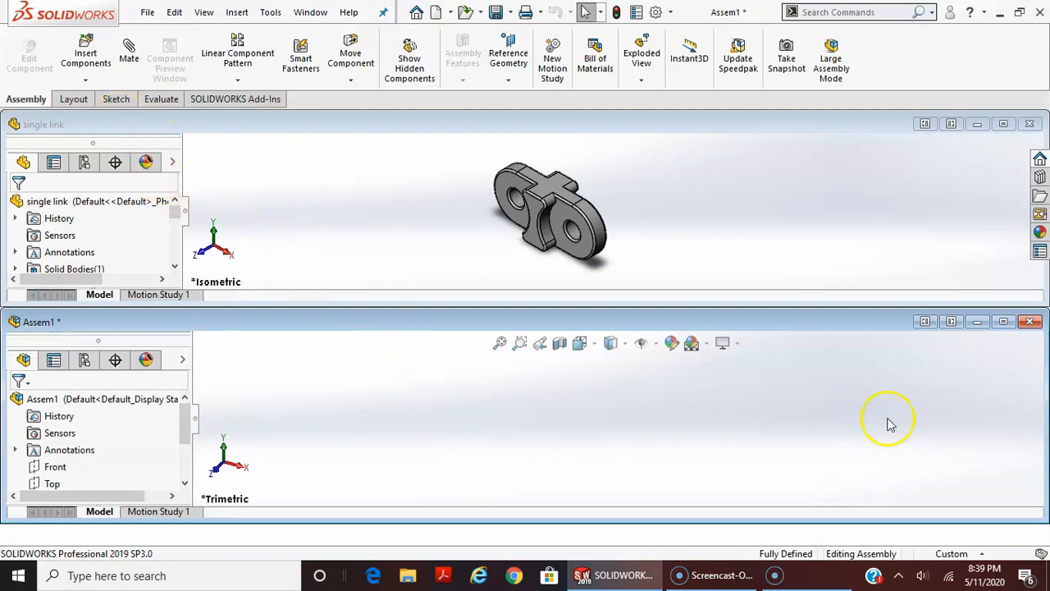
click(1002, 324)
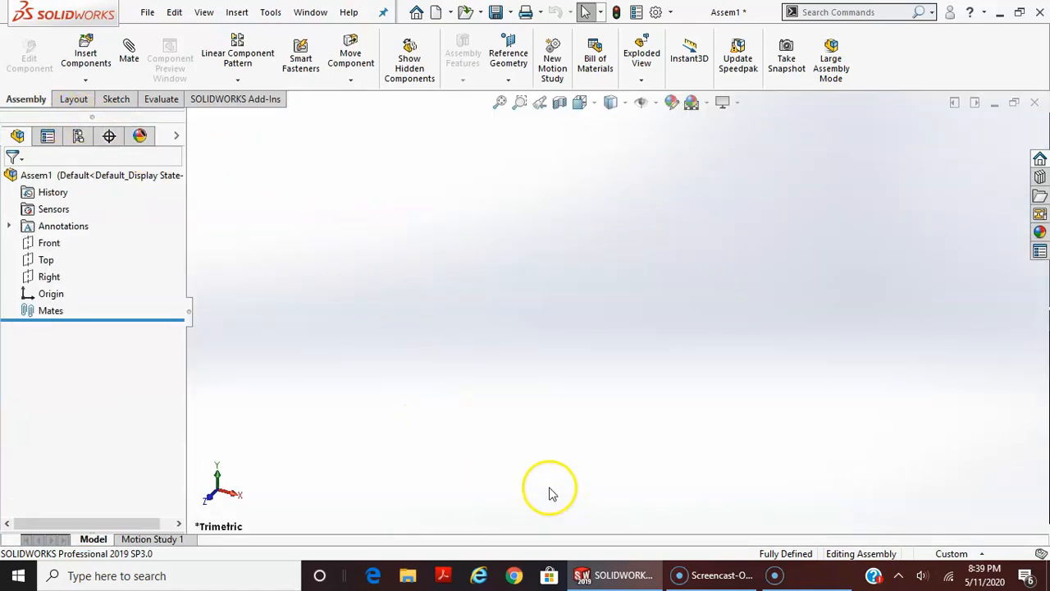
Turn on the display of origins and insert the single link part with its origin placed on the assembly origin
click(48, 137)
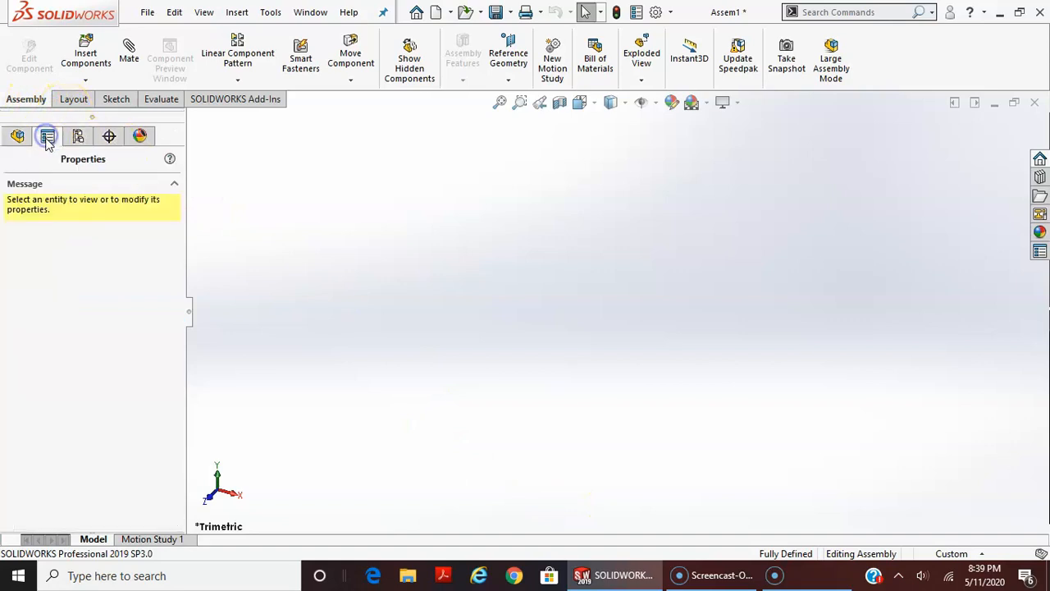
click(85, 54)
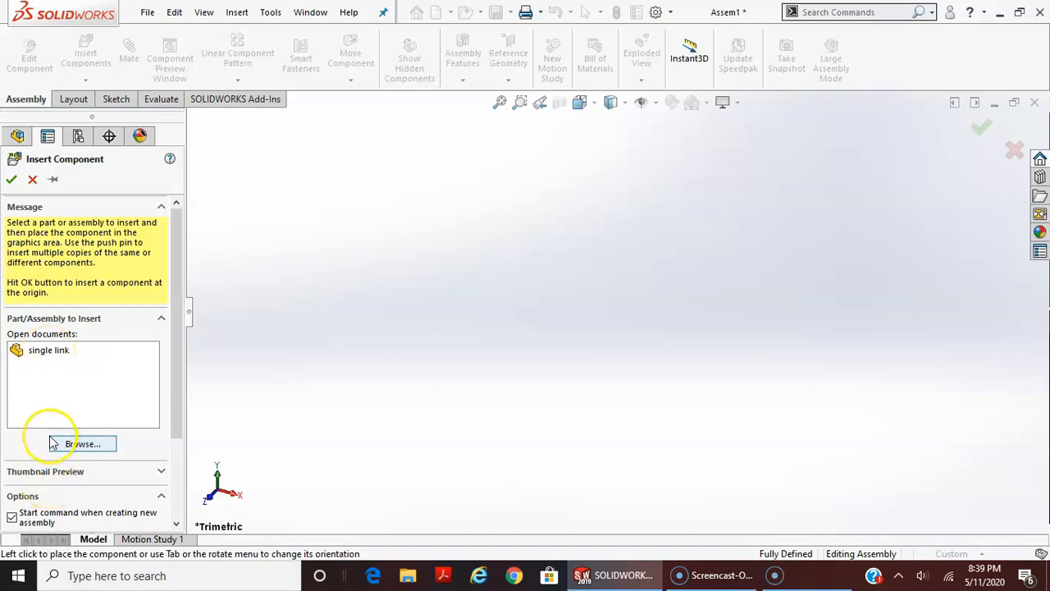
click(51, 353)
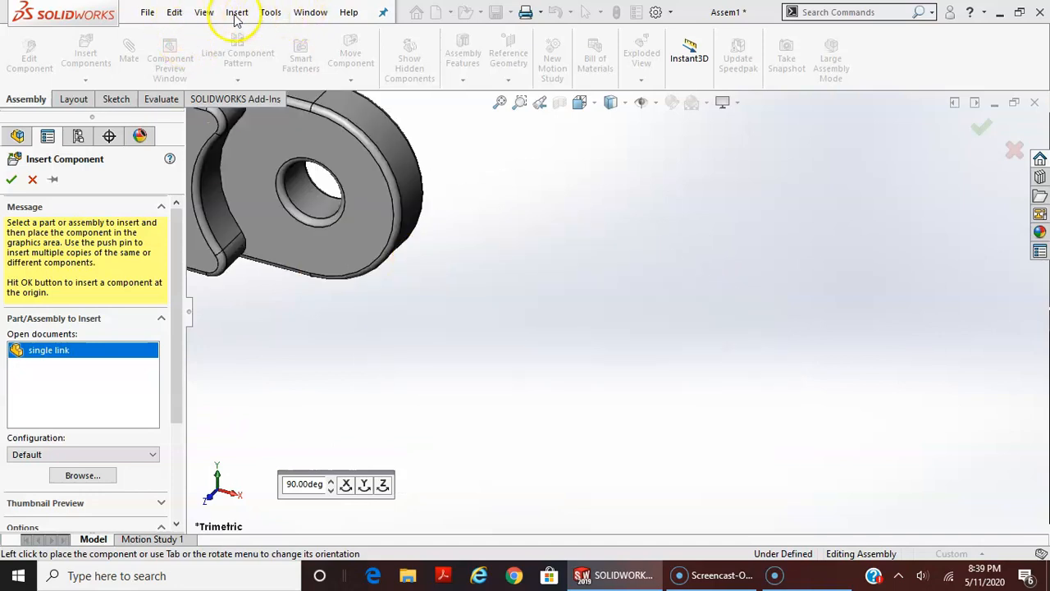
click(212, 15)
mouse_move(274, 144)
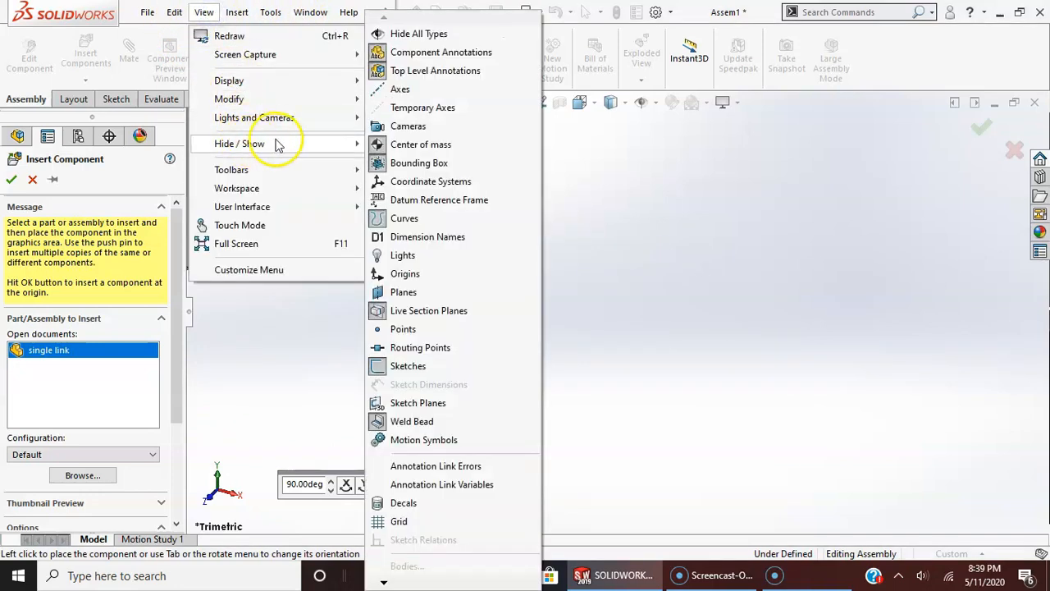
click(405, 273)
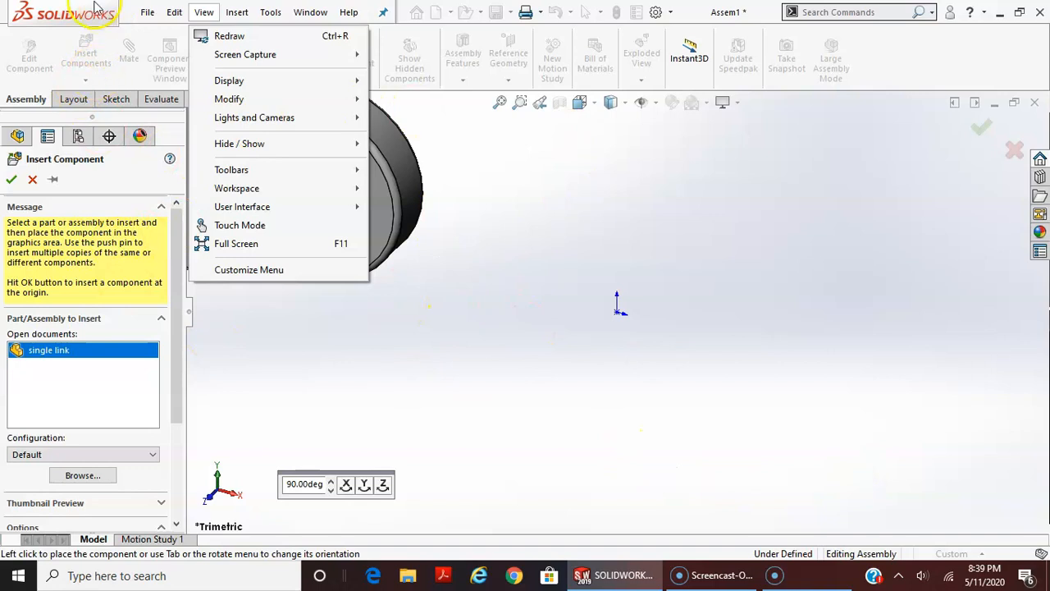
click(70, 411)
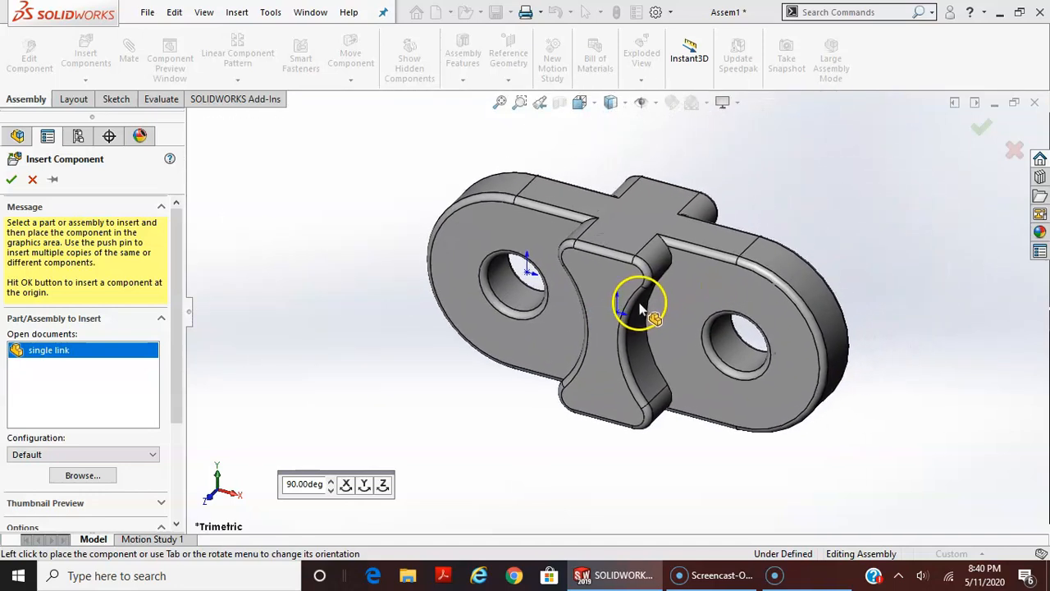
click(620, 315)
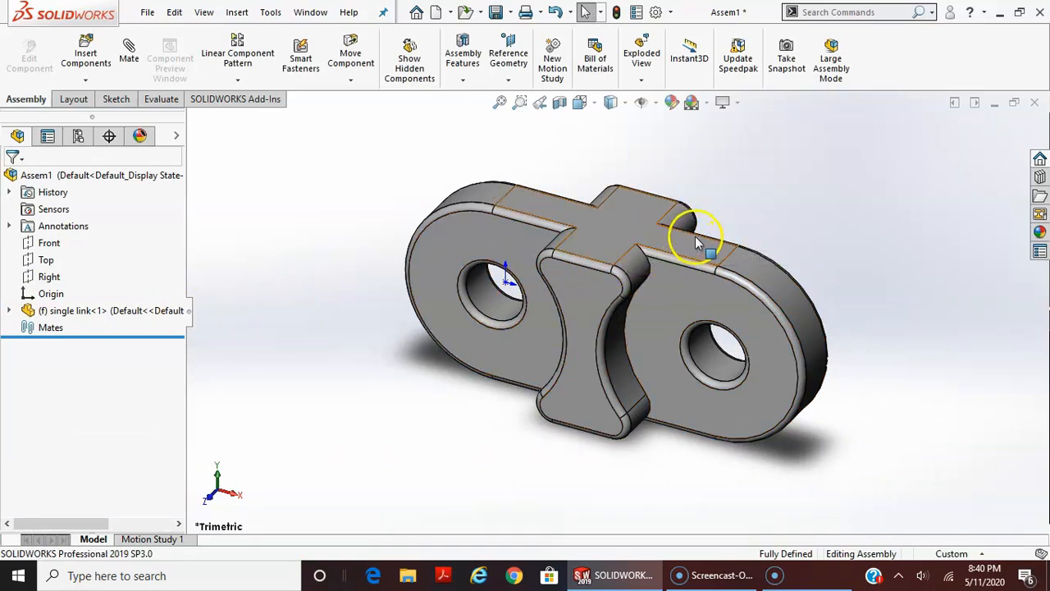
Expand the single link component in the assembly tree to review its planes and features, and collapse it again
click(9, 311)
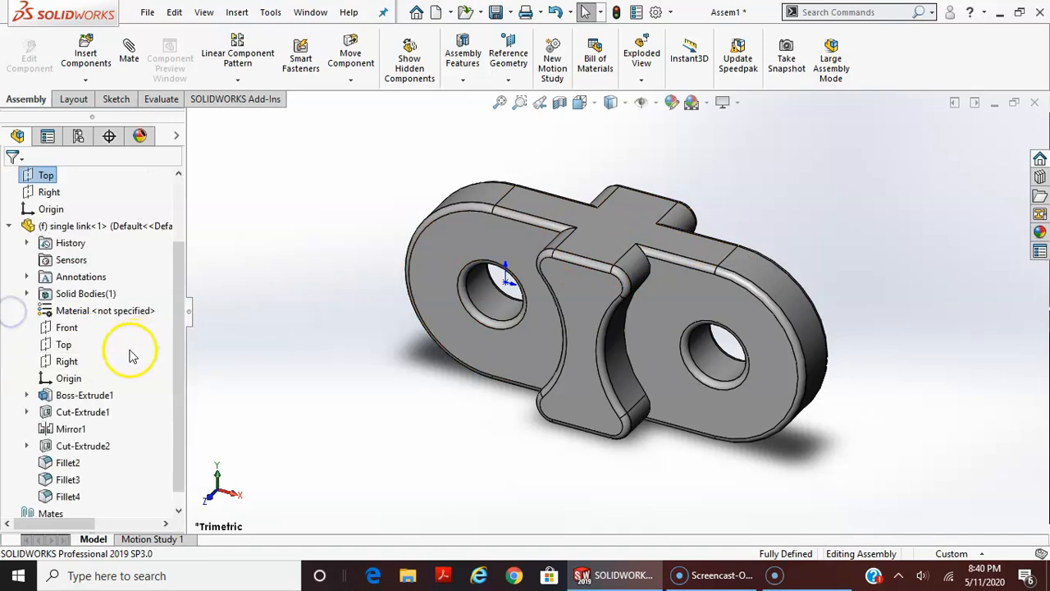
click(9, 227)
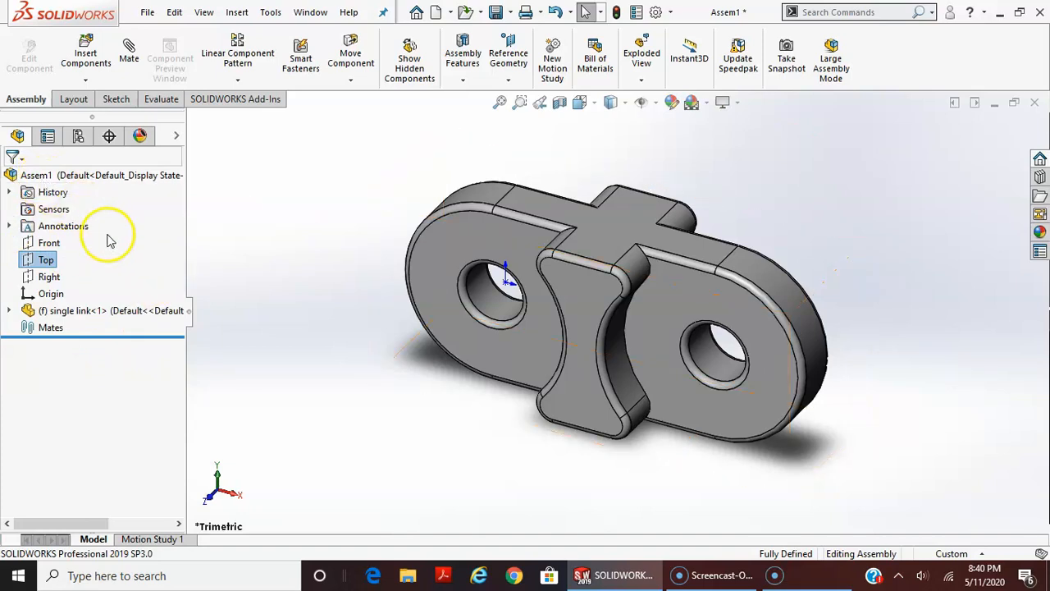
click(69, 315)
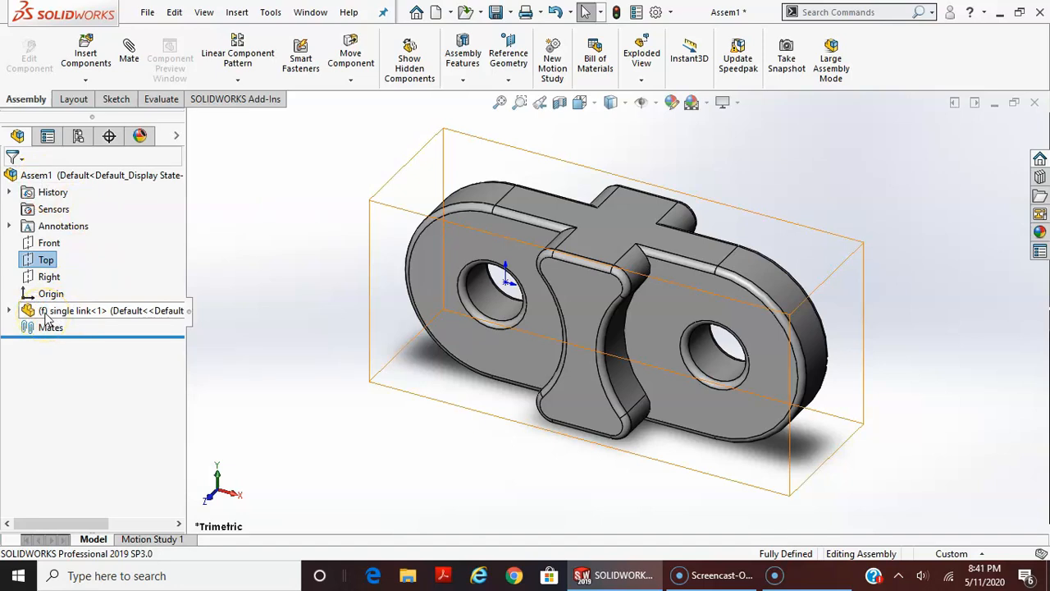
Float the single link component and move it away from the assembly origin
click(65, 312)
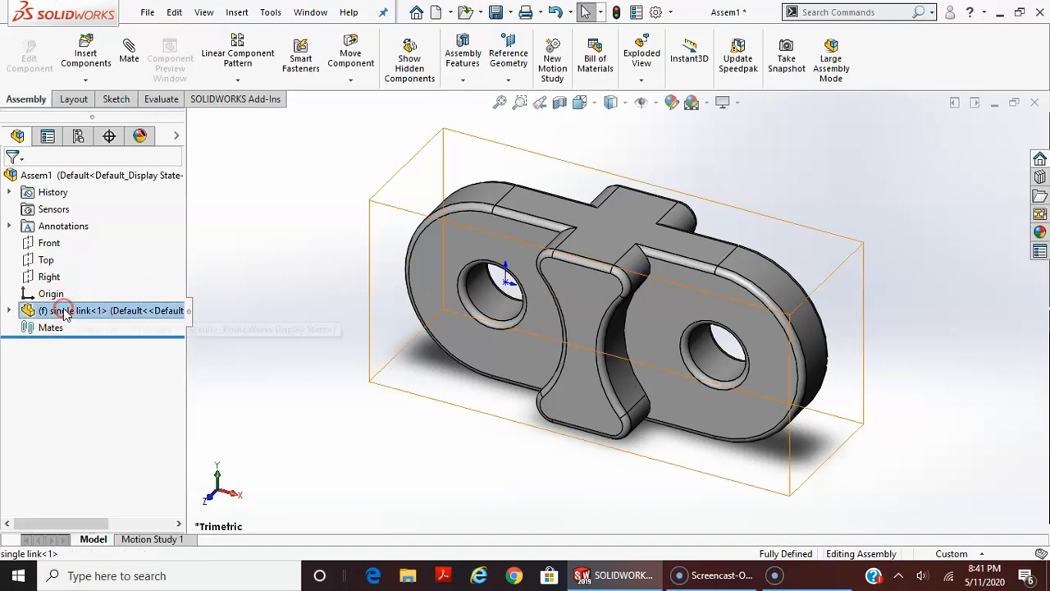
right_click(64, 314)
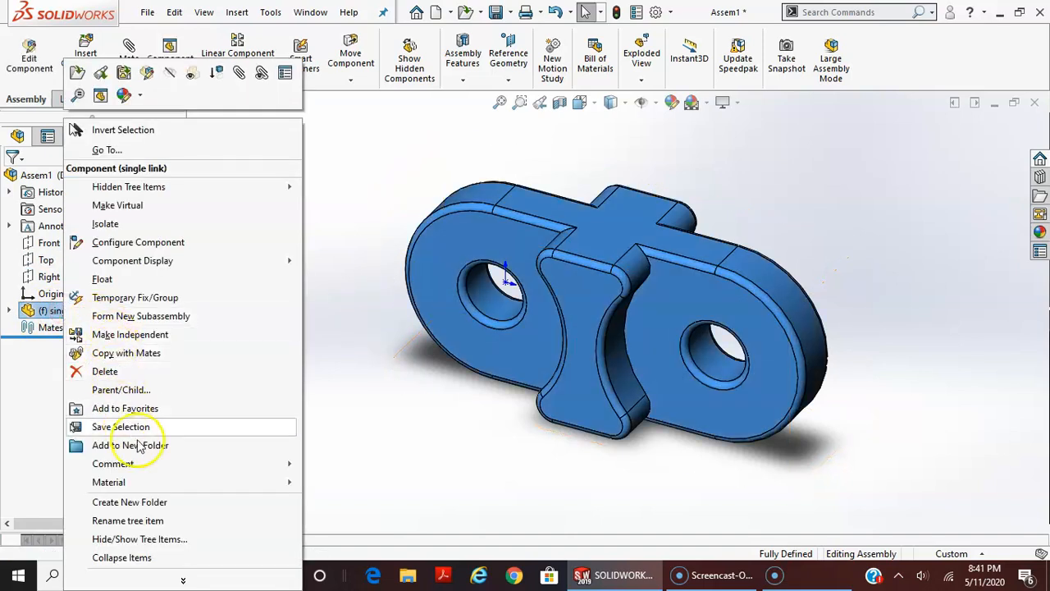
click(101, 280)
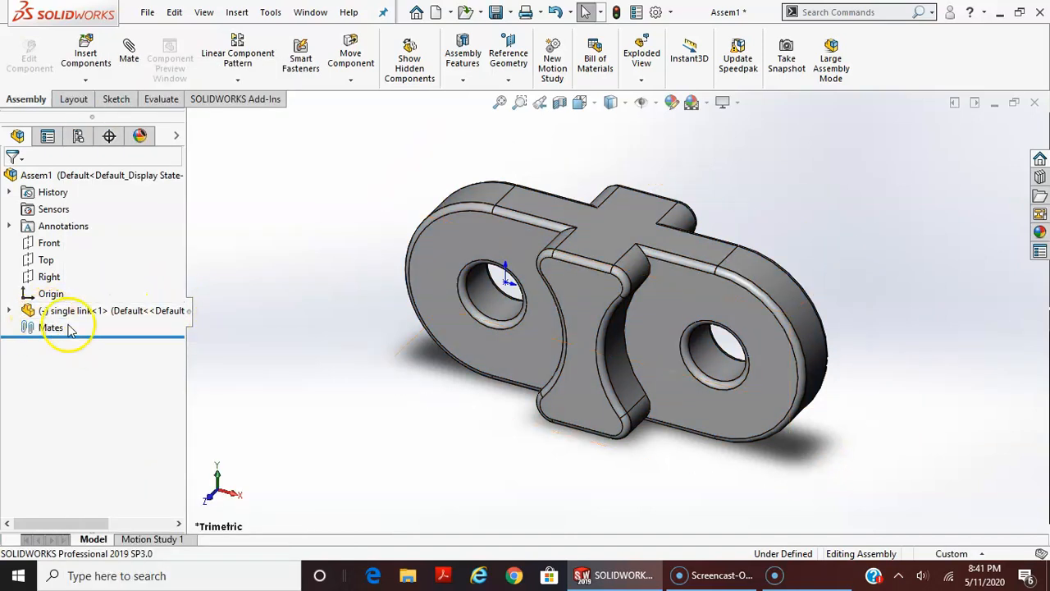
click(579, 283)
drag(689, 298, 829, 282)
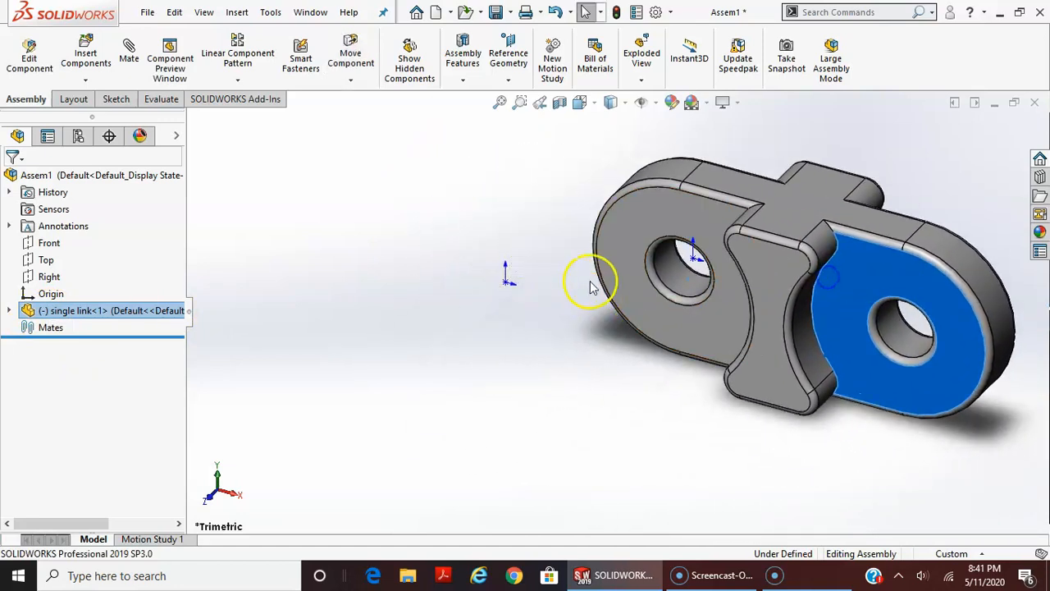
Add a coincident mate between the assembly origin and the single link's origin
click(484, 317)
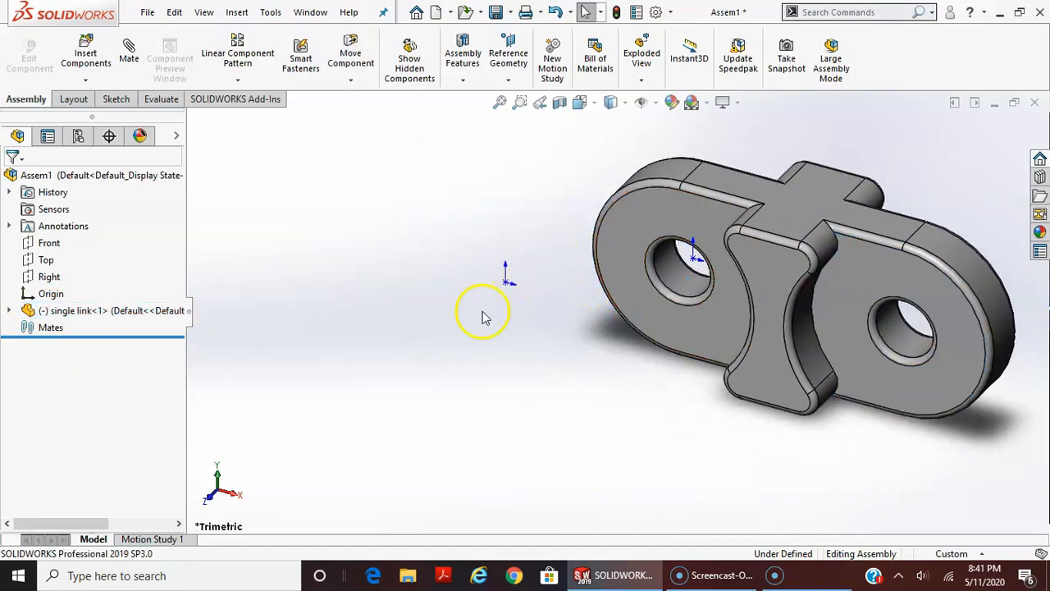
click(693, 261)
click(594, 305)
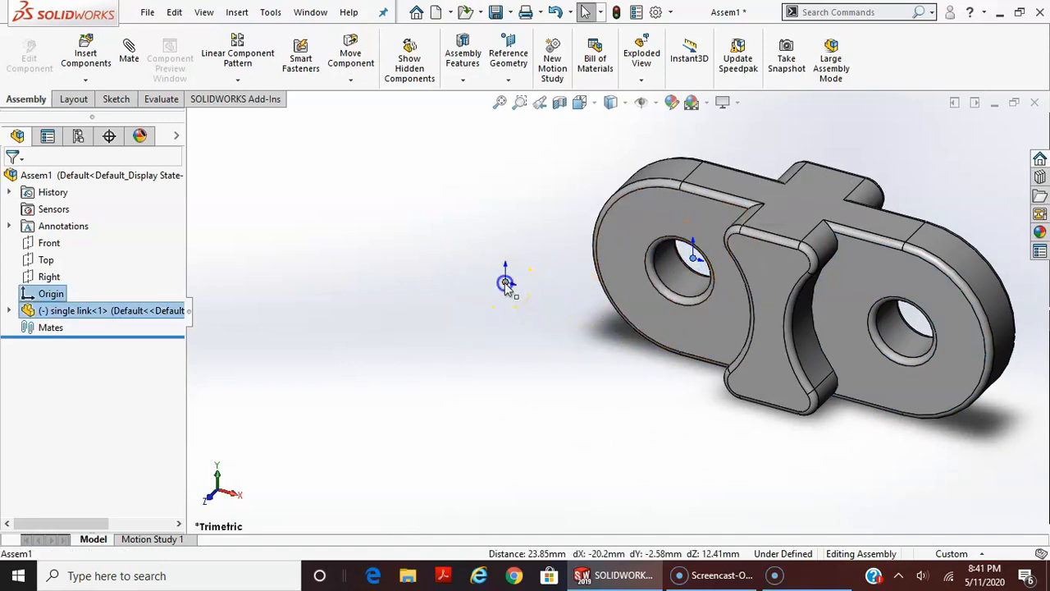
click(50, 327)
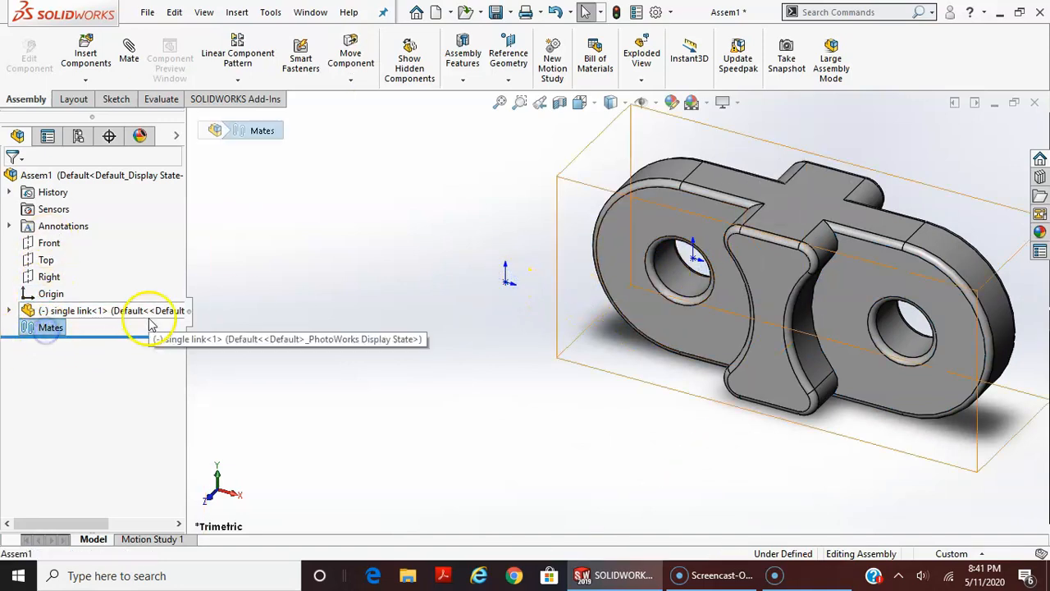
click(136, 63)
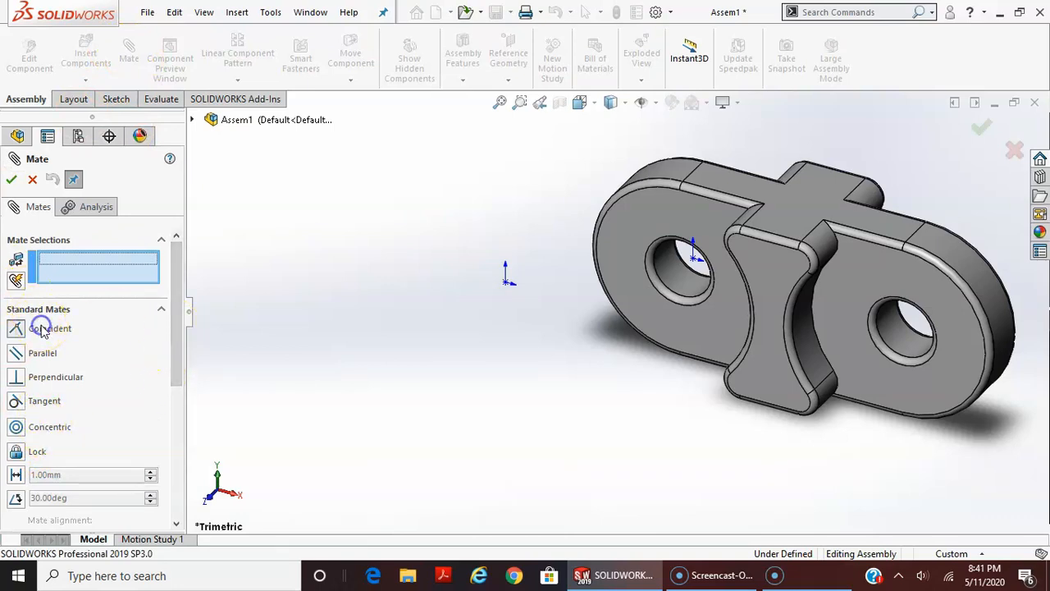
click(656, 302)
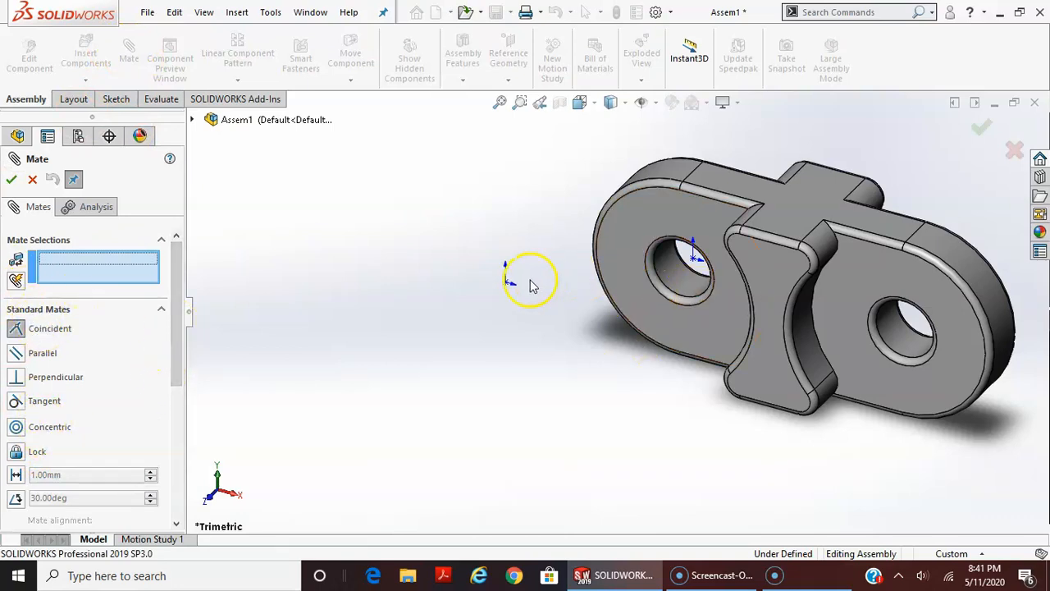
click(508, 281)
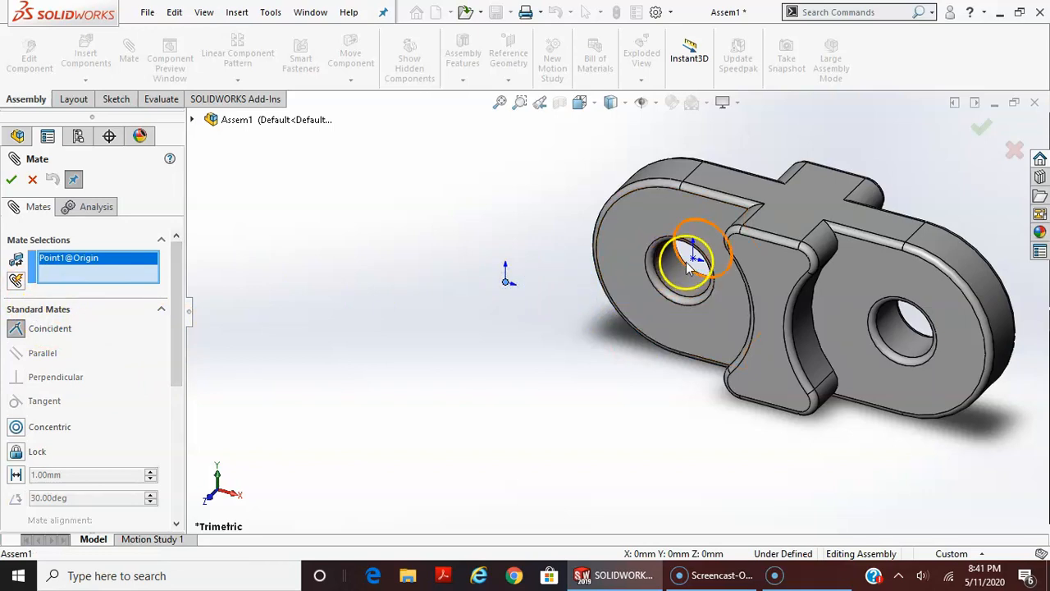
click(282, 327)
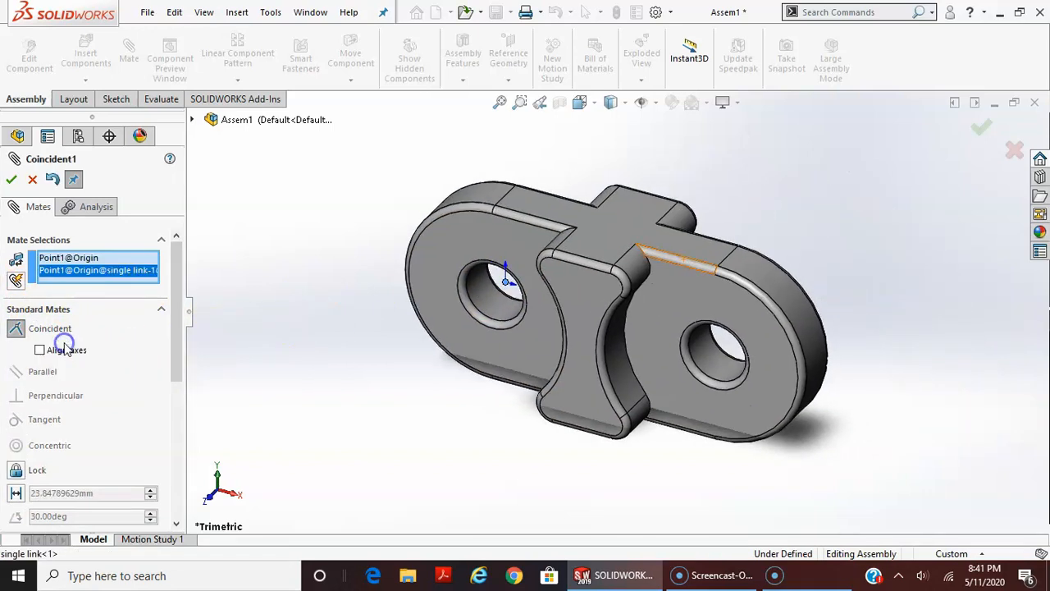
click(12, 180)
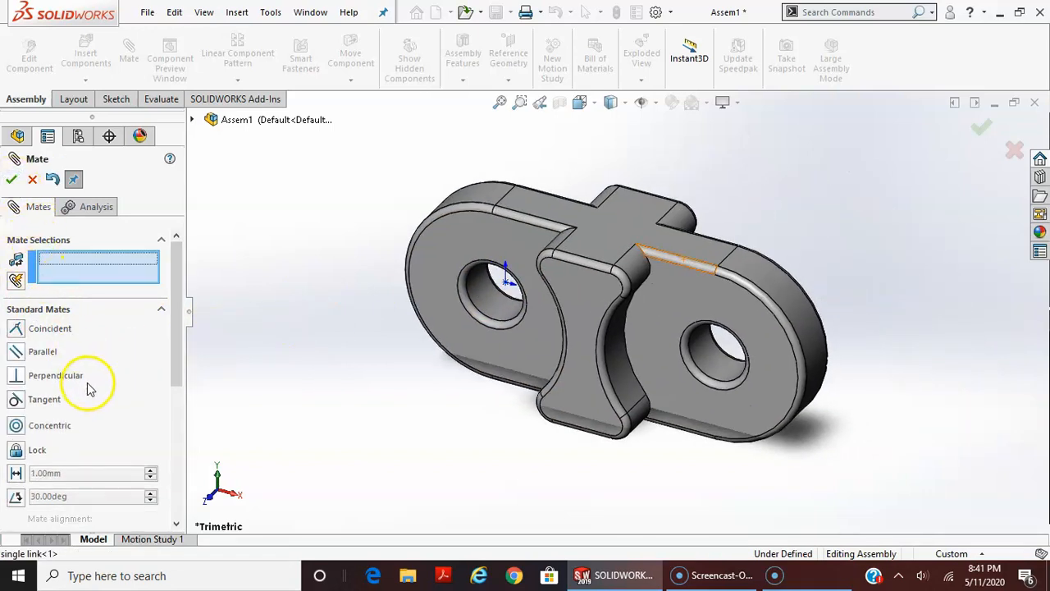
click(12, 180)
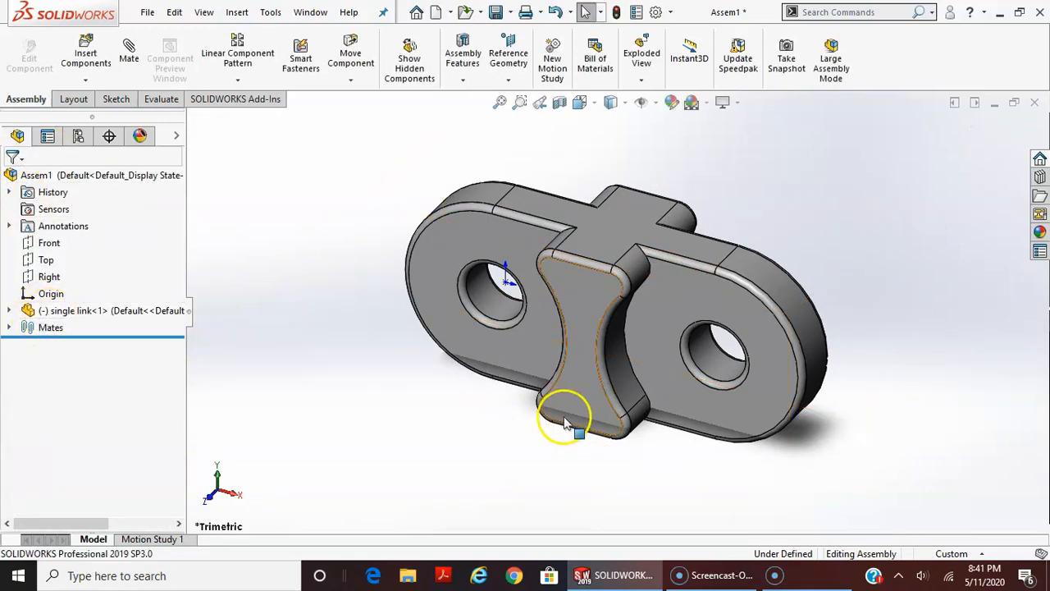
Swing the single link about the mated origin to test its freedom, and delete the coincident mate
click(697, 373)
drag(741, 310, 706, 231)
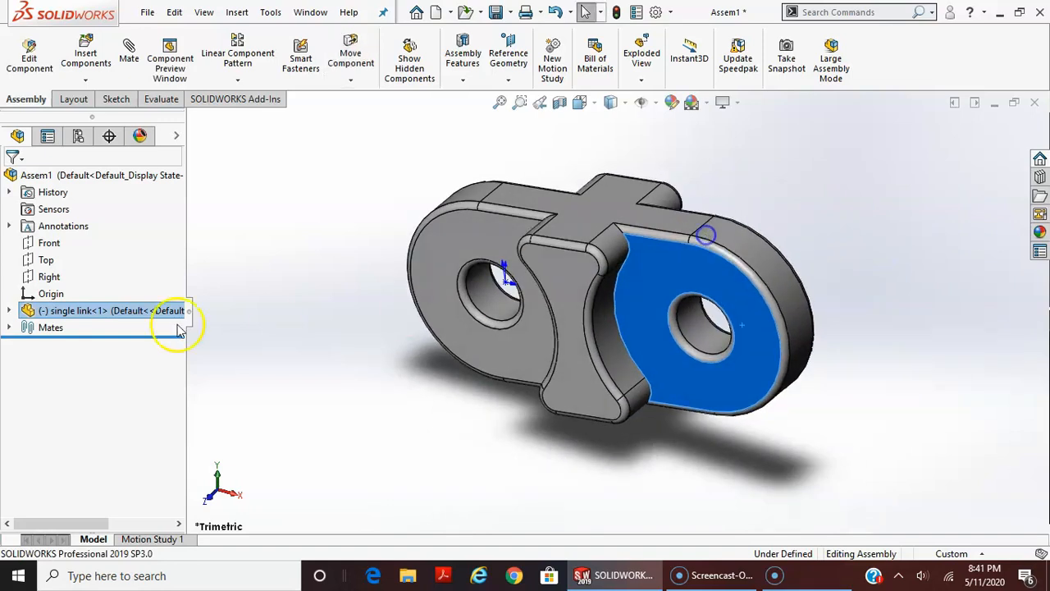
click(8, 327)
click(69, 343)
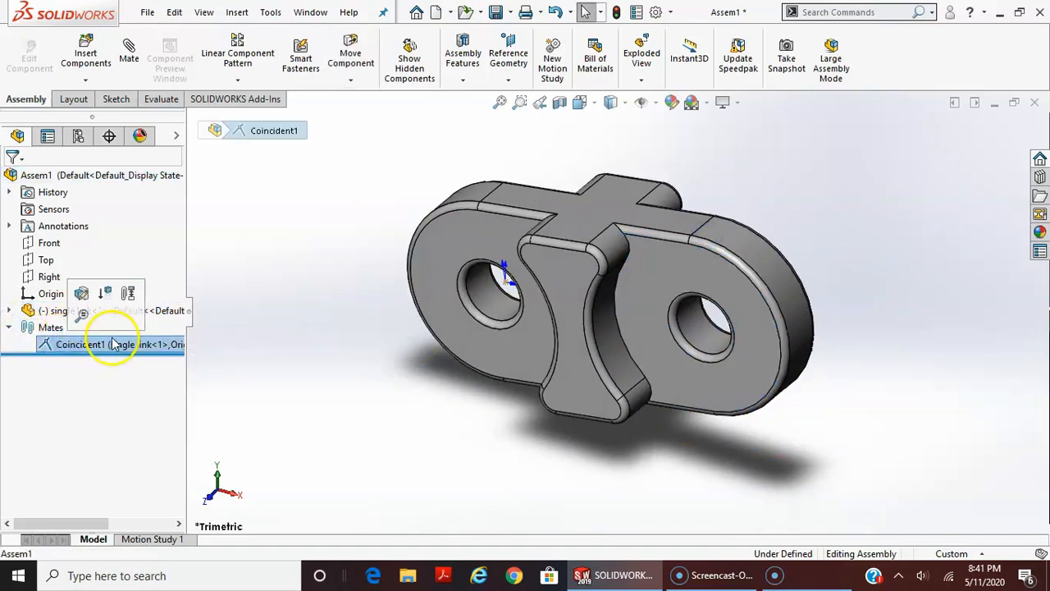
key(Delete)
Move the single link away from the assembly origin and fix it in that position
click(620, 213)
drag(594, 298, 781, 304)
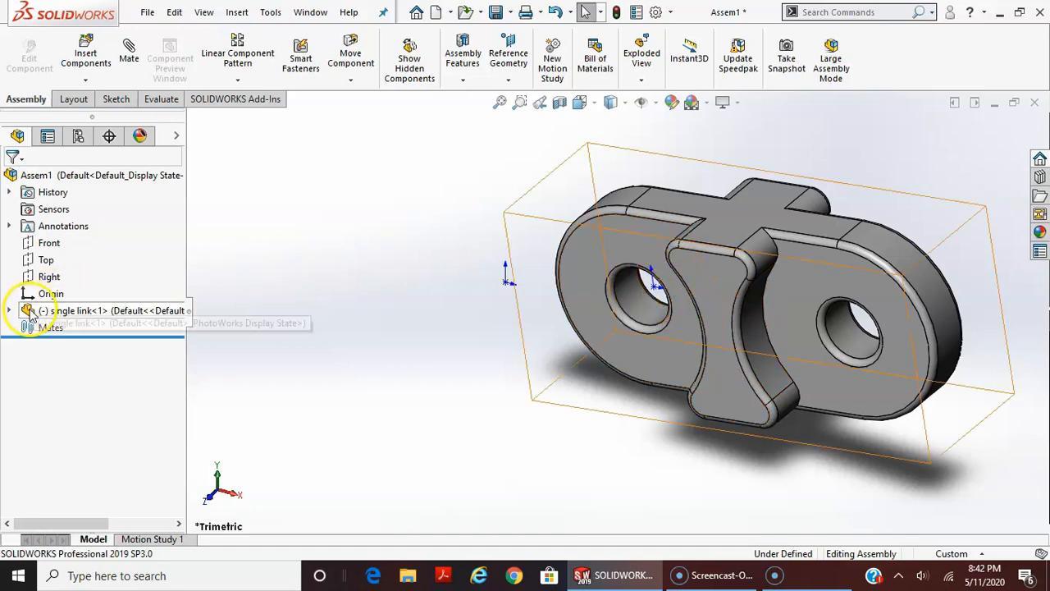
right_click(64, 313)
right_click(64, 312)
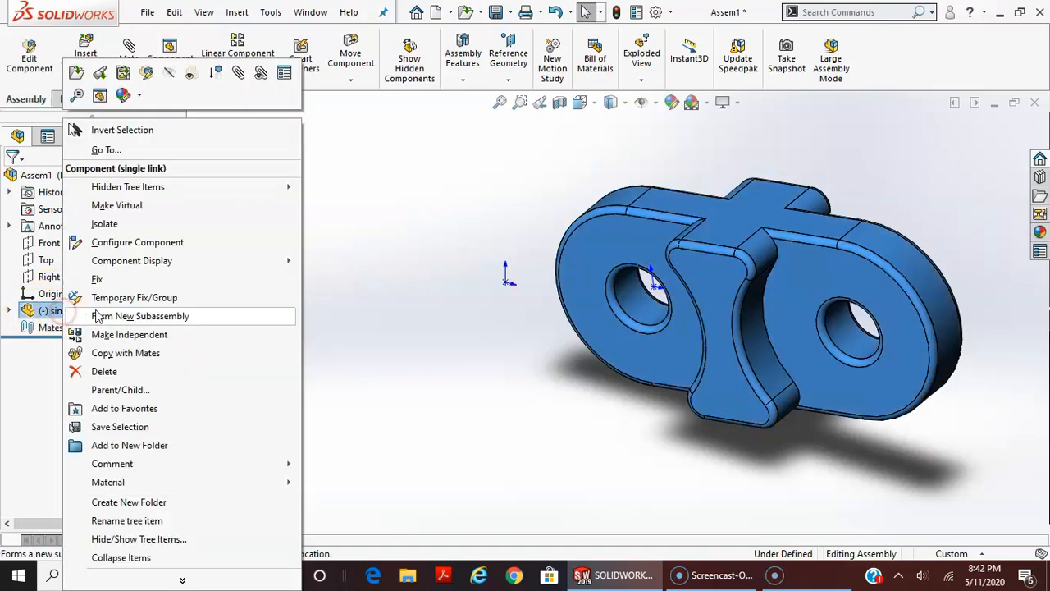
click(99, 279)
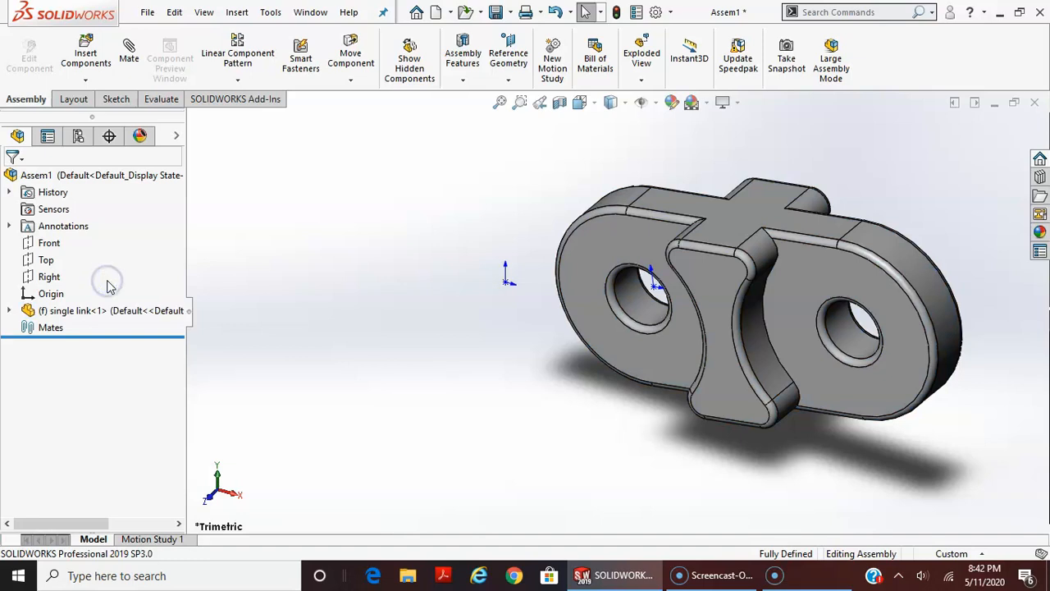
Try to move the fixed single link, and inspect it from another angle
click(741, 320)
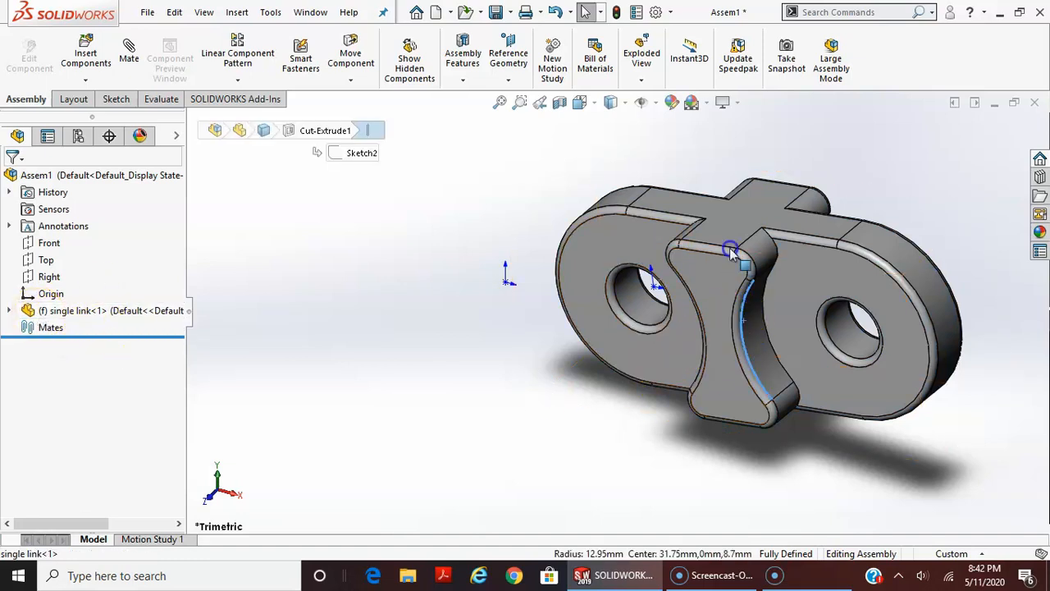
drag(793, 305, 534, 292)
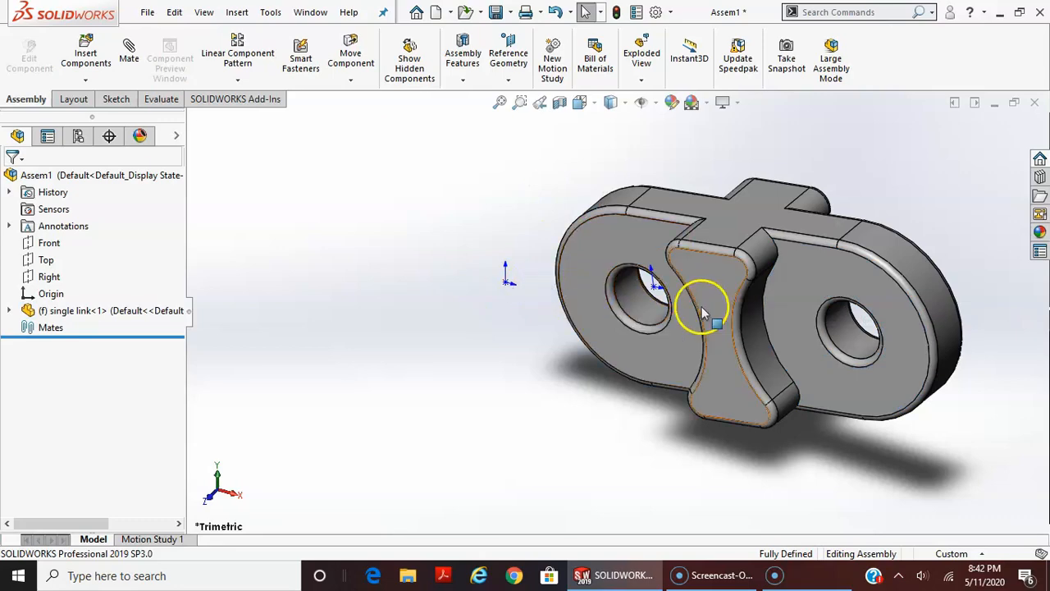
middle_drag(813, 334, 847, 423)
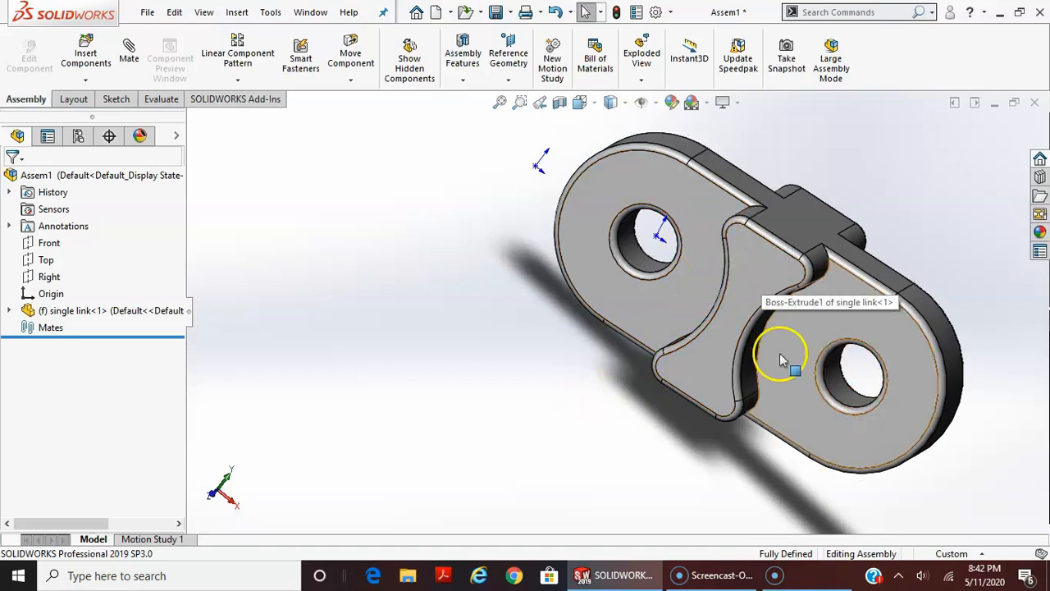
Insert one Double Link part from the Link Assembly folder and place it beside the fixed single link
scroll(769, 404, up, 2)
scroll(779, 406, up, 3)
scroll(774, 335, down, 2)
scroll(780, 340, up, 4)
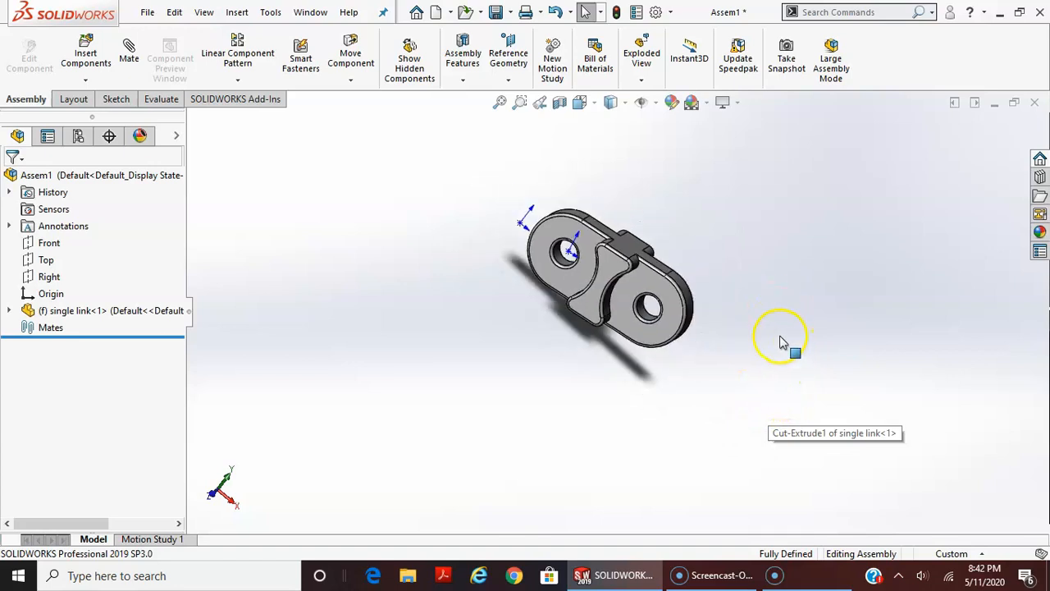
scroll(827, 353, down, 3)
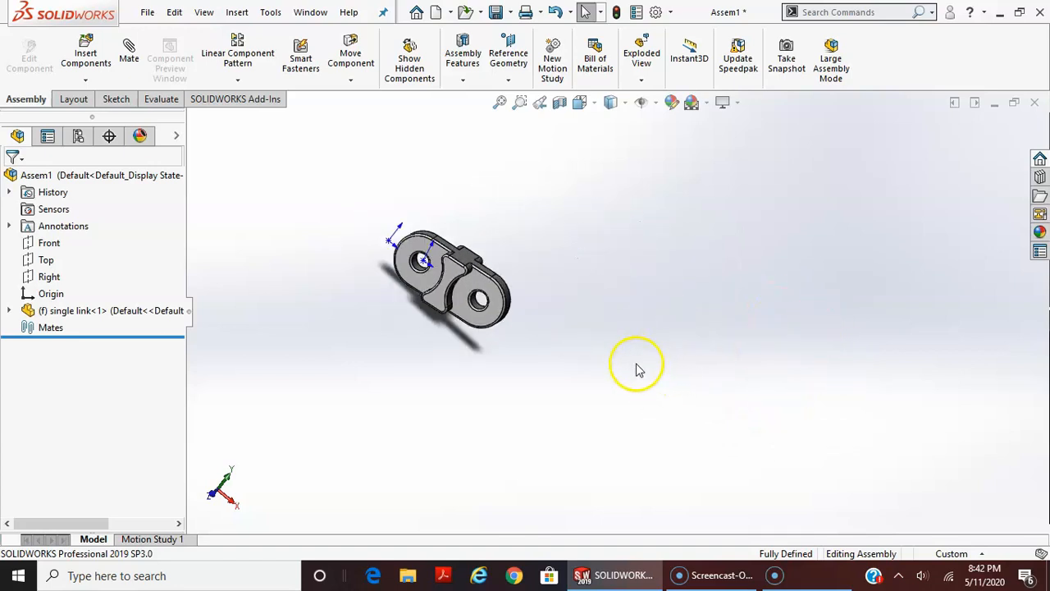
click(85, 55)
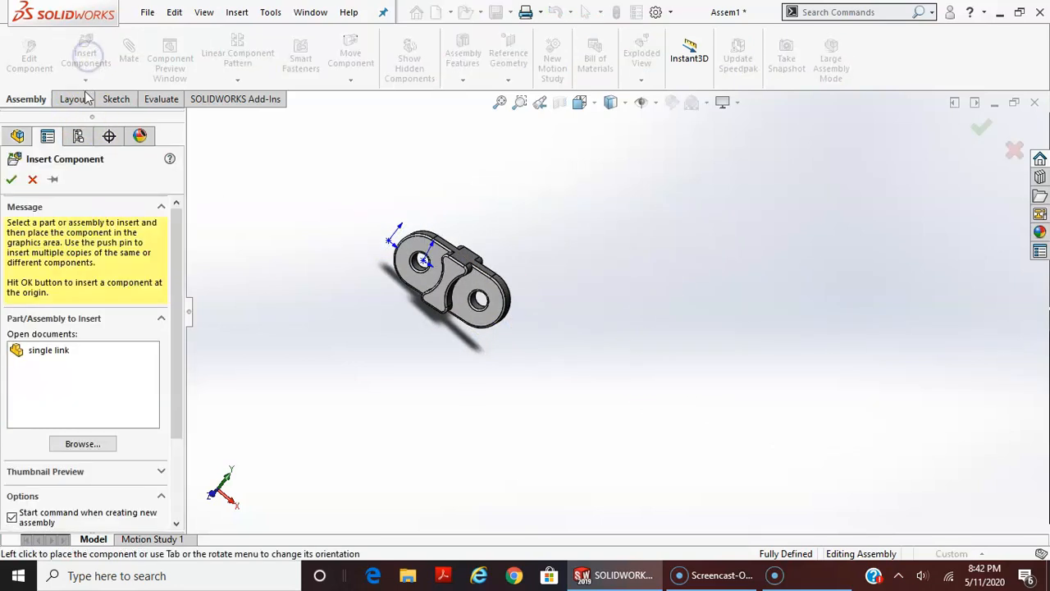
click(82, 444)
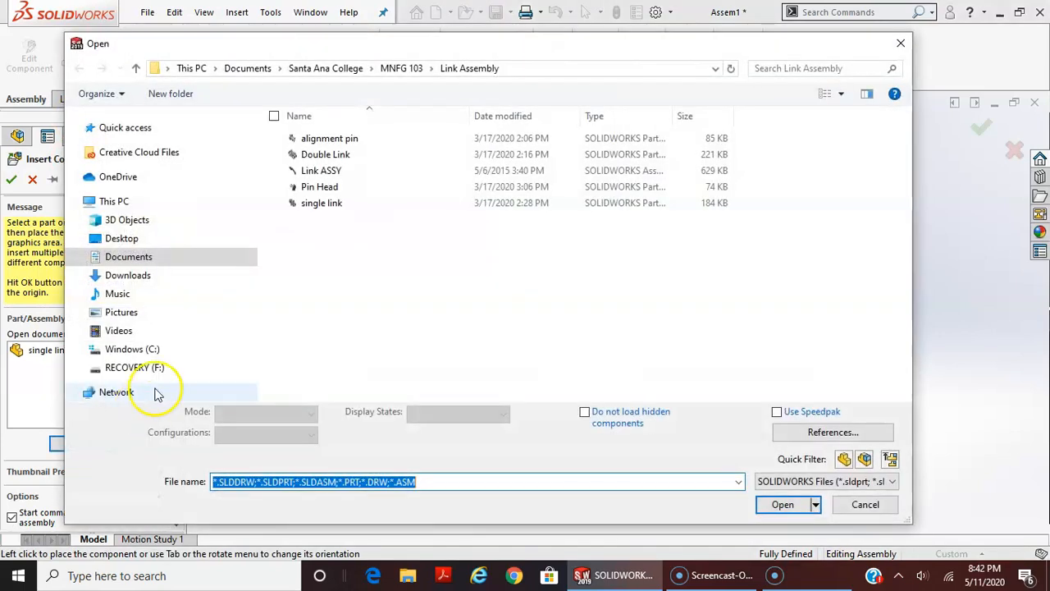
click(325, 154)
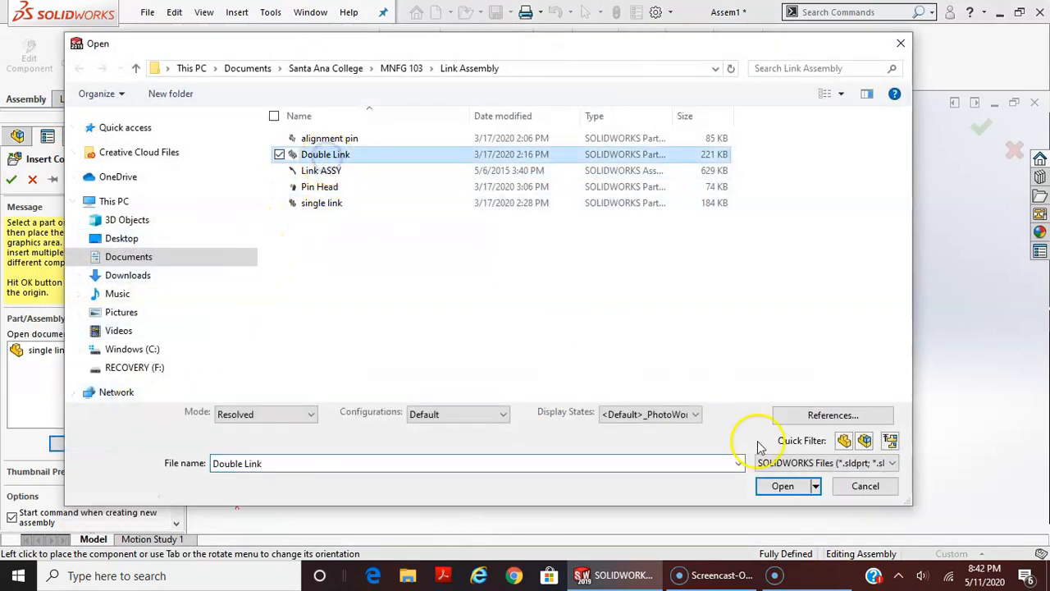
click(782, 491)
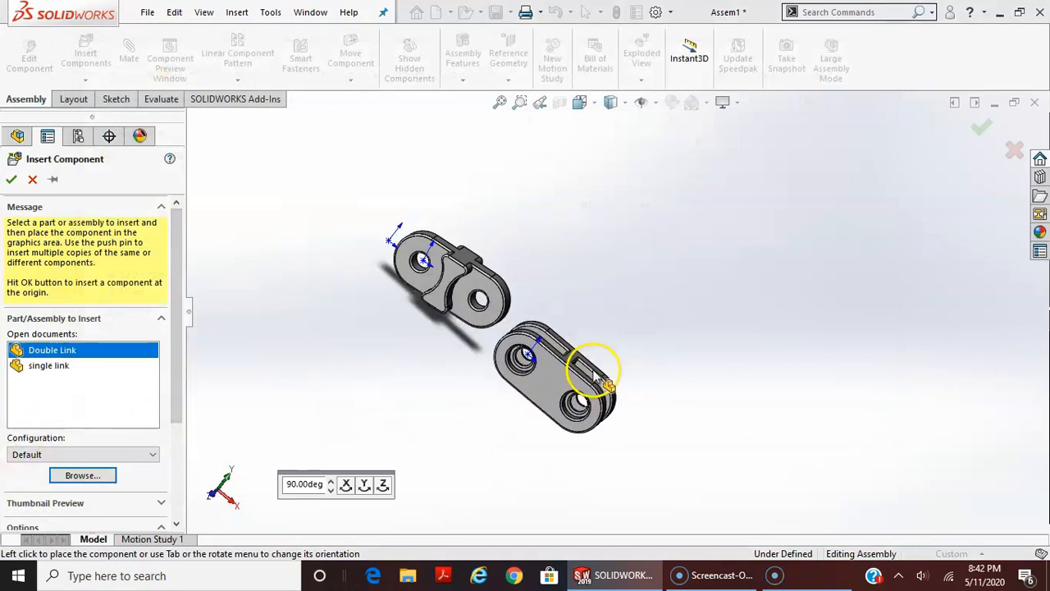
click(597, 305)
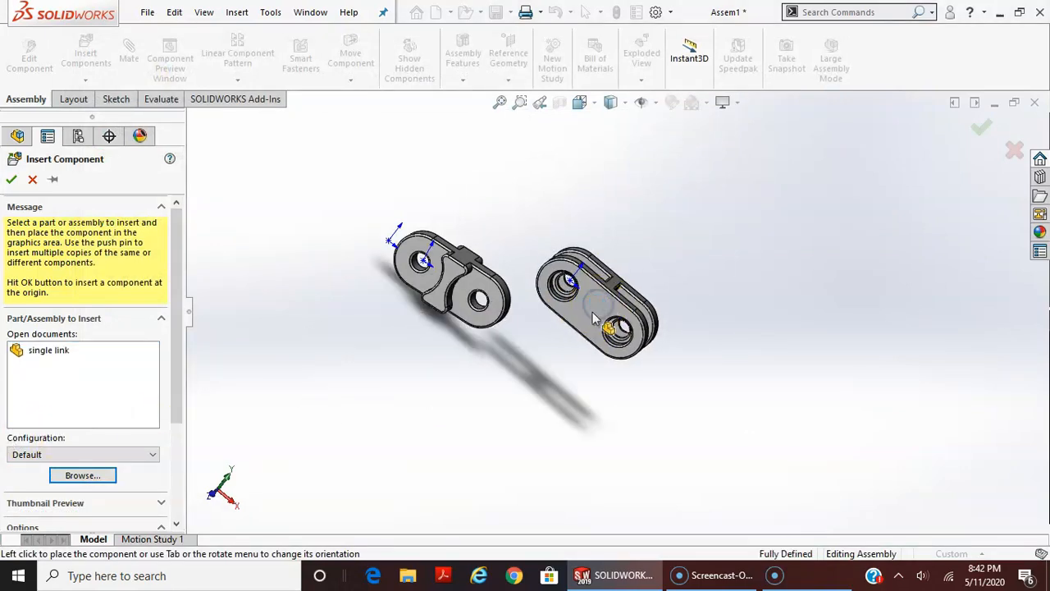
click(337, 377)
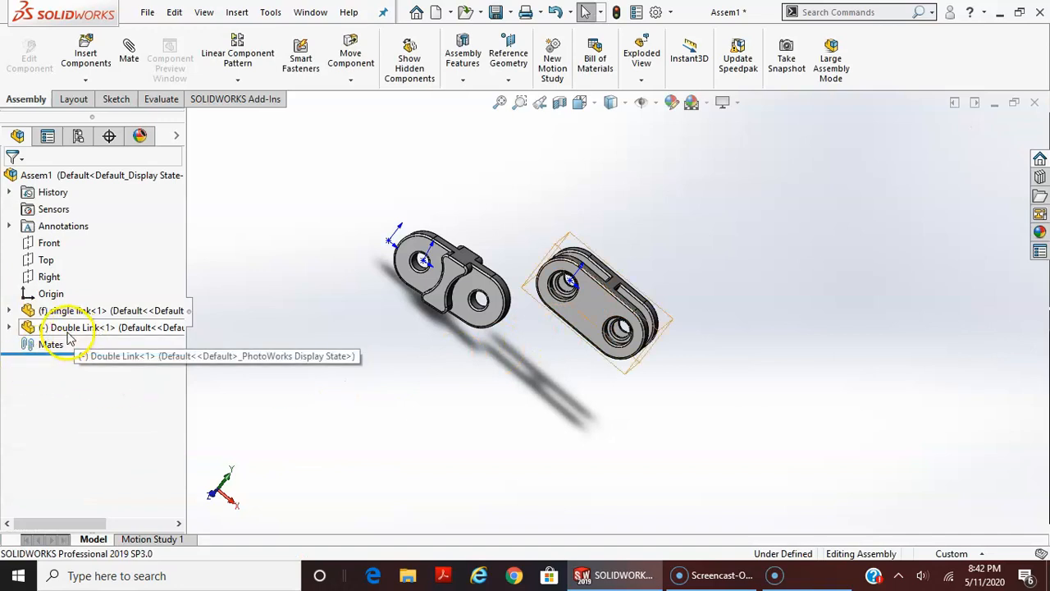
Insert two more Double Link copies in a row beside the first one, keeping the insert command open for multiple placements
click(86, 55)
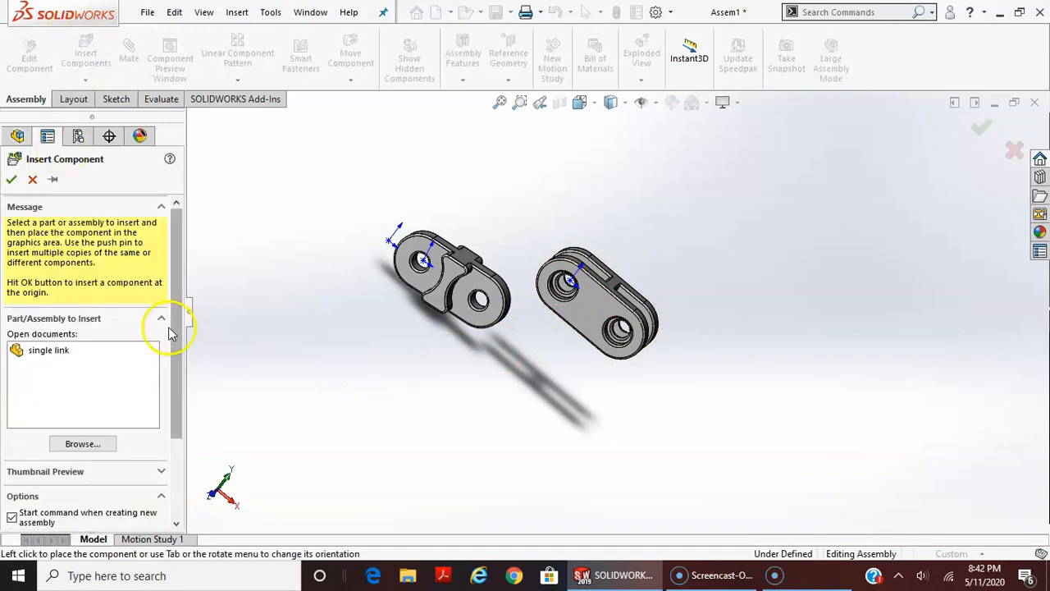
click(53, 181)
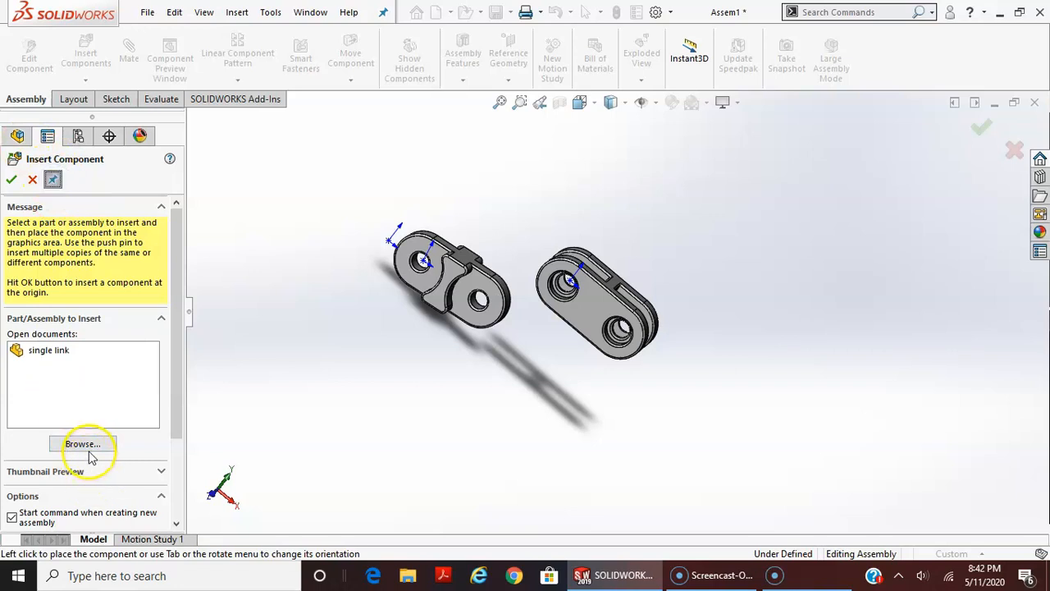
click(86, 448)
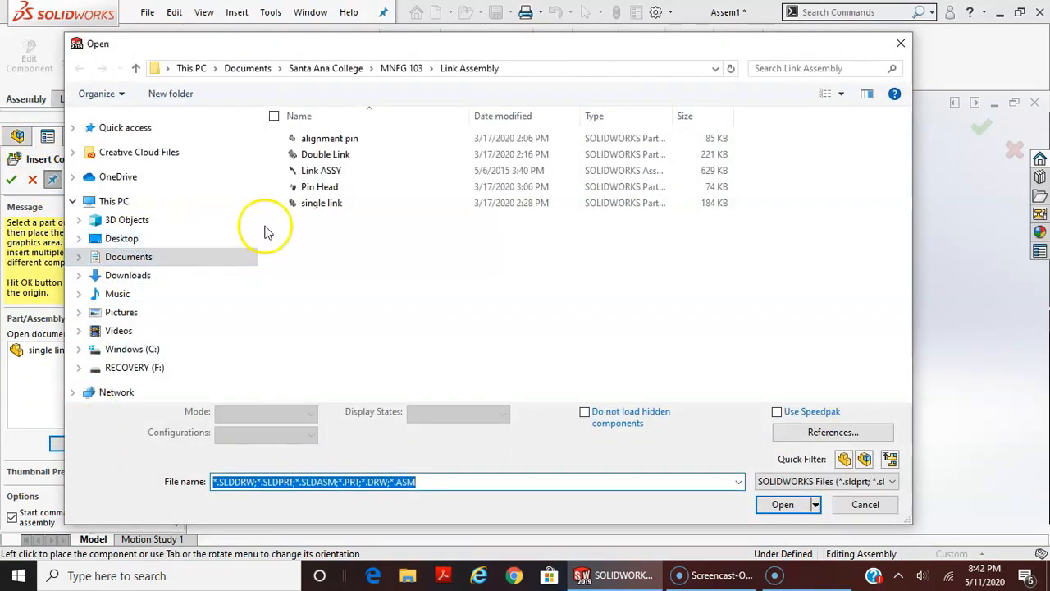
click(325, 156)
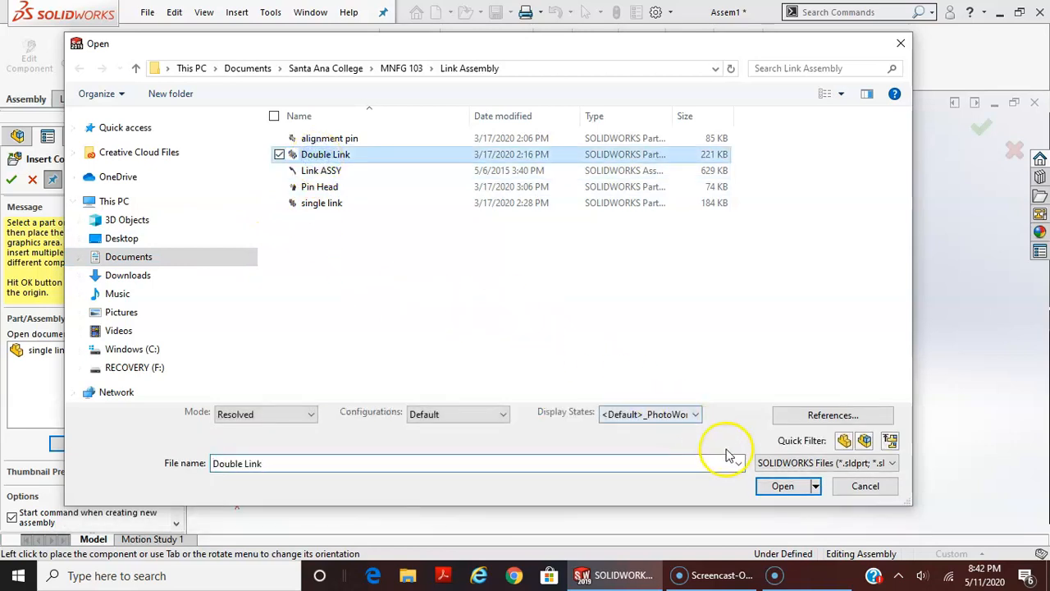
click(782, 487)
click(729, 326)
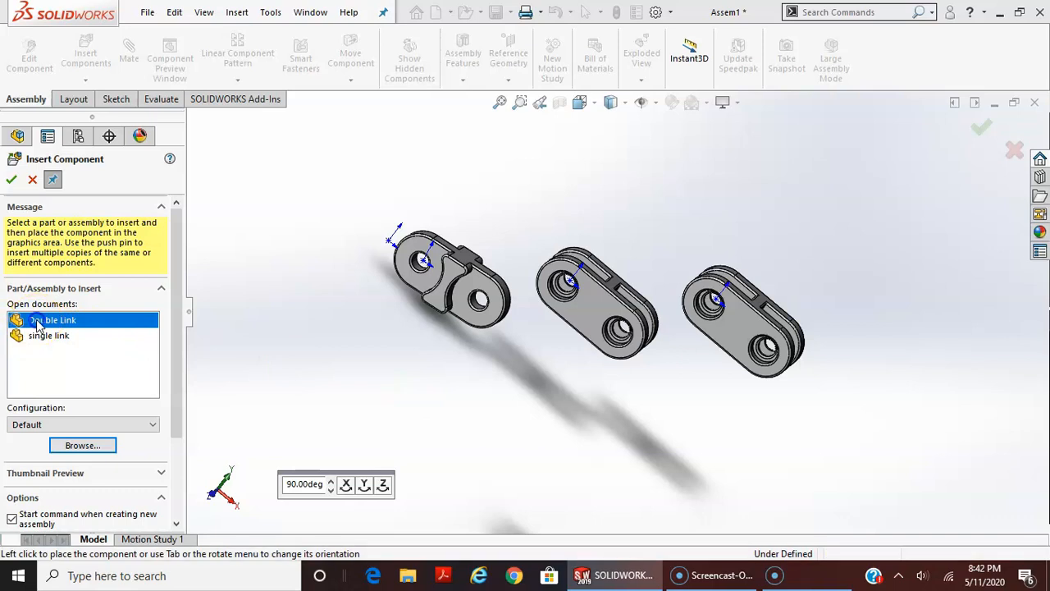
click(36, 322)
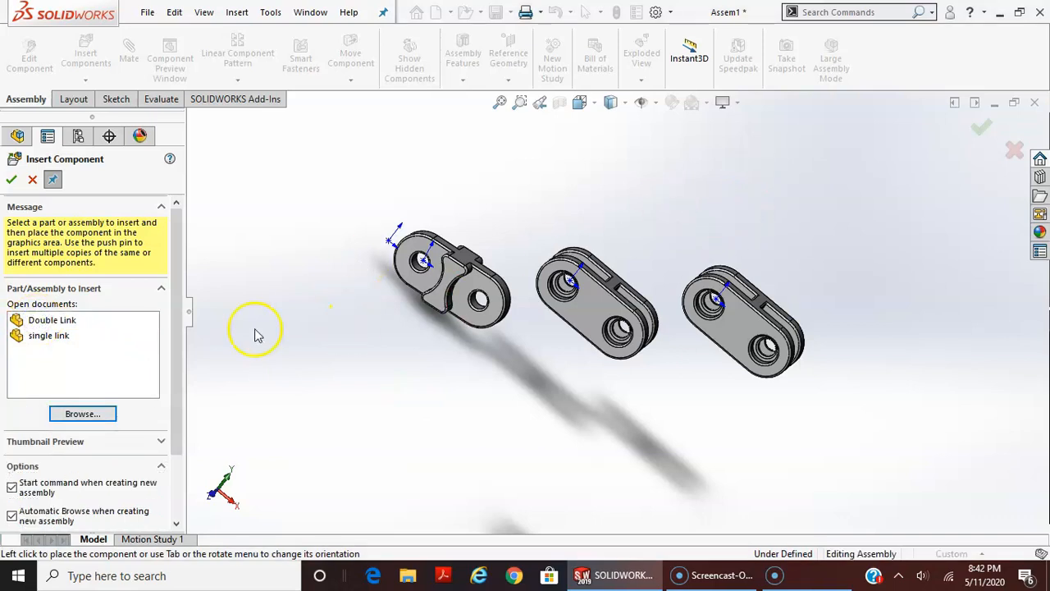
click(69, 320)
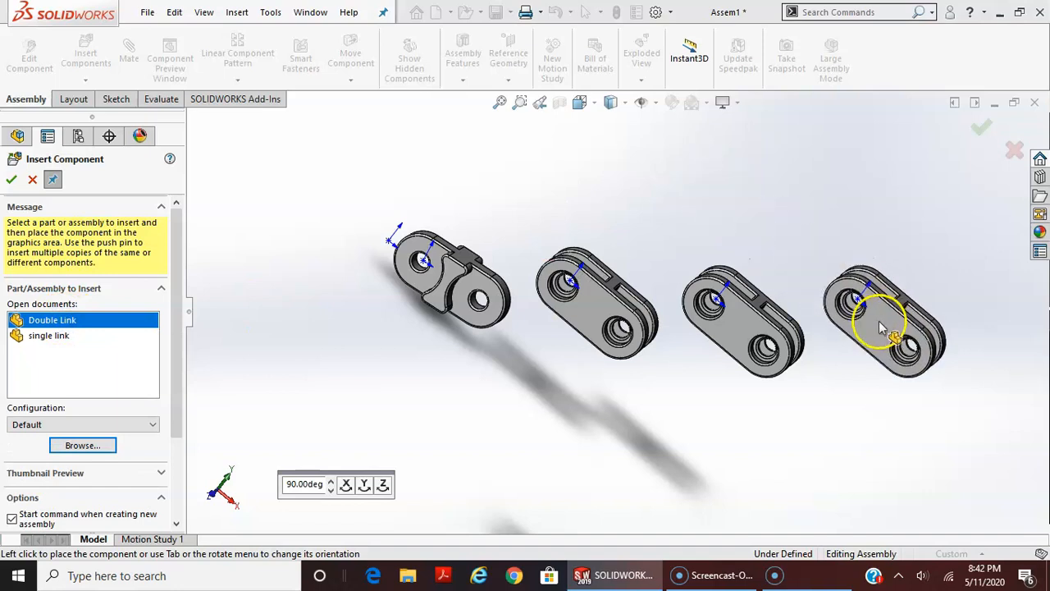
click(901, 339)
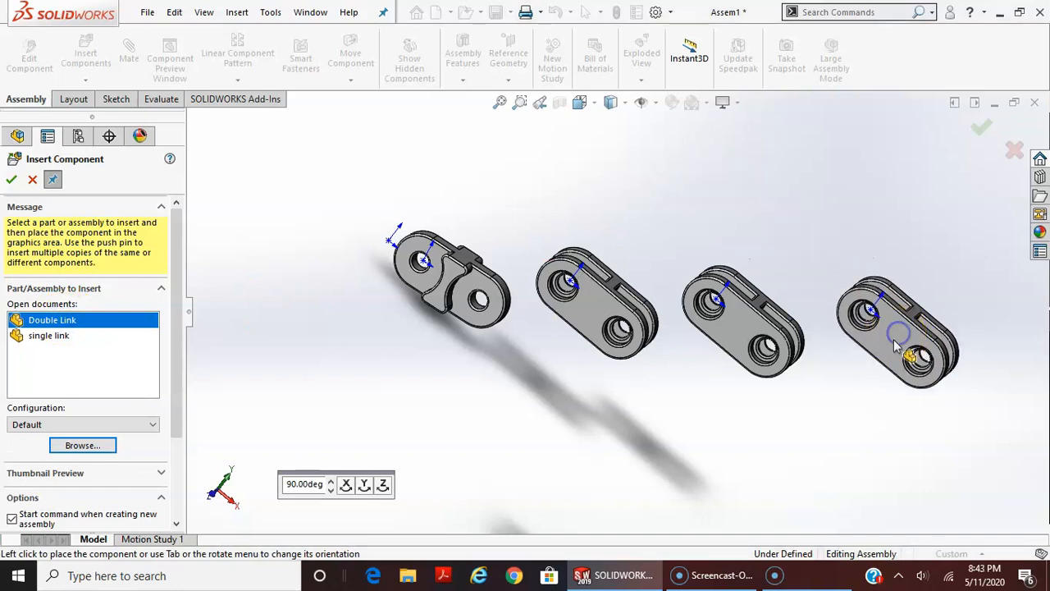
Insert three more single link copies, placing them around the double links
click(38, 337)
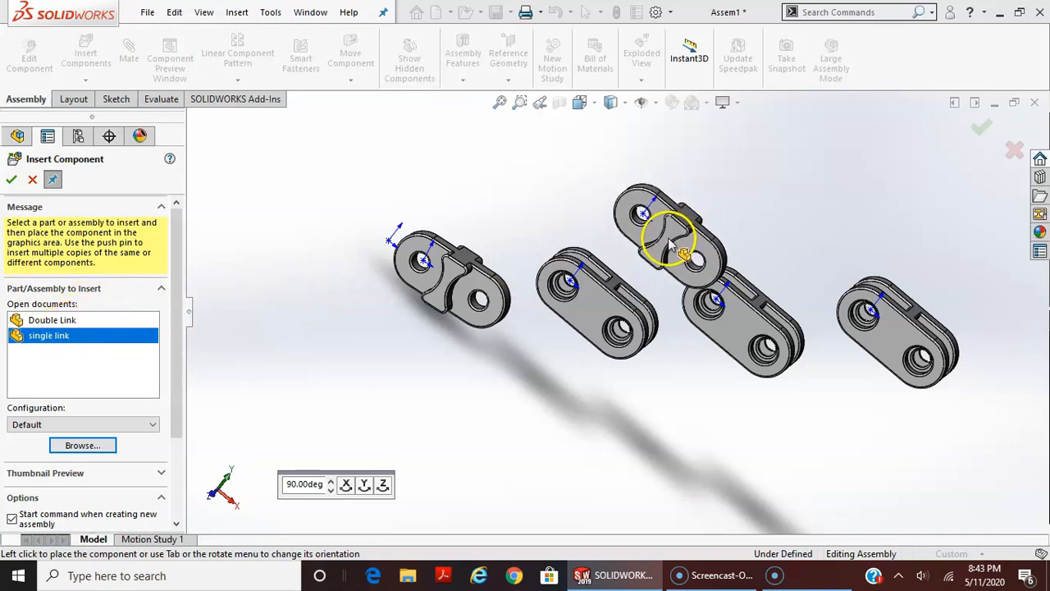
click(669, 238)
click(809, 241)
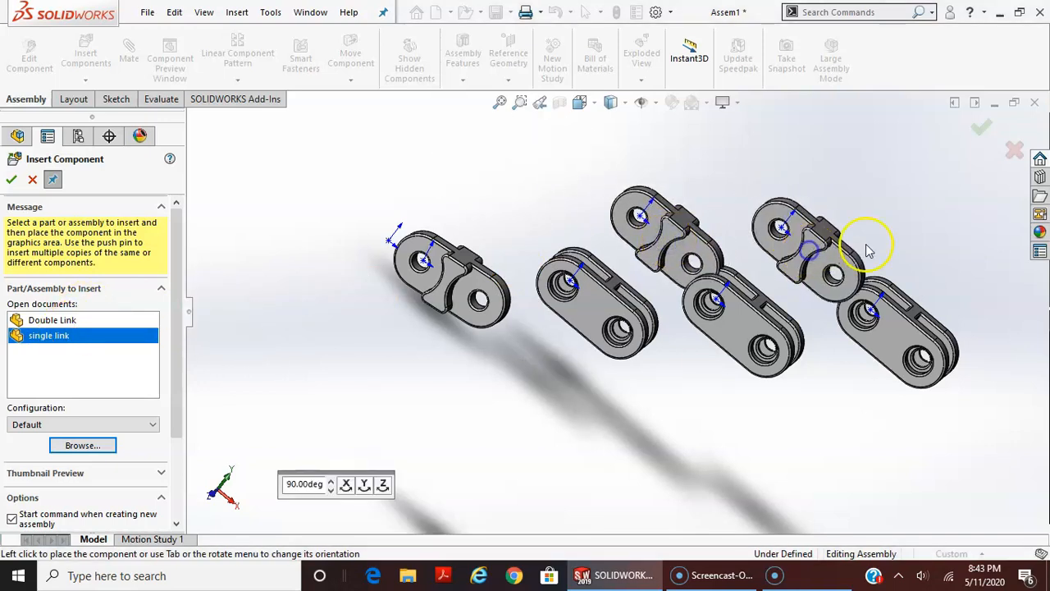
click(1015, 345)
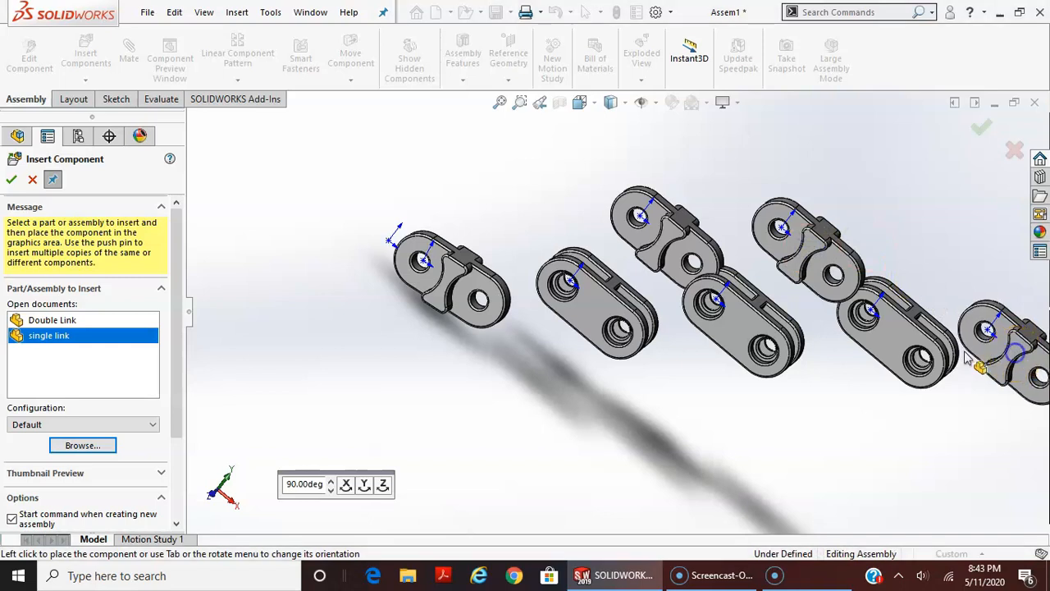
Insert six copies of the Pin Head part from the Link Assembly folder in a row below the links
scroll(780, 390, up, 3)
click(379, 293)
click(79, 445)
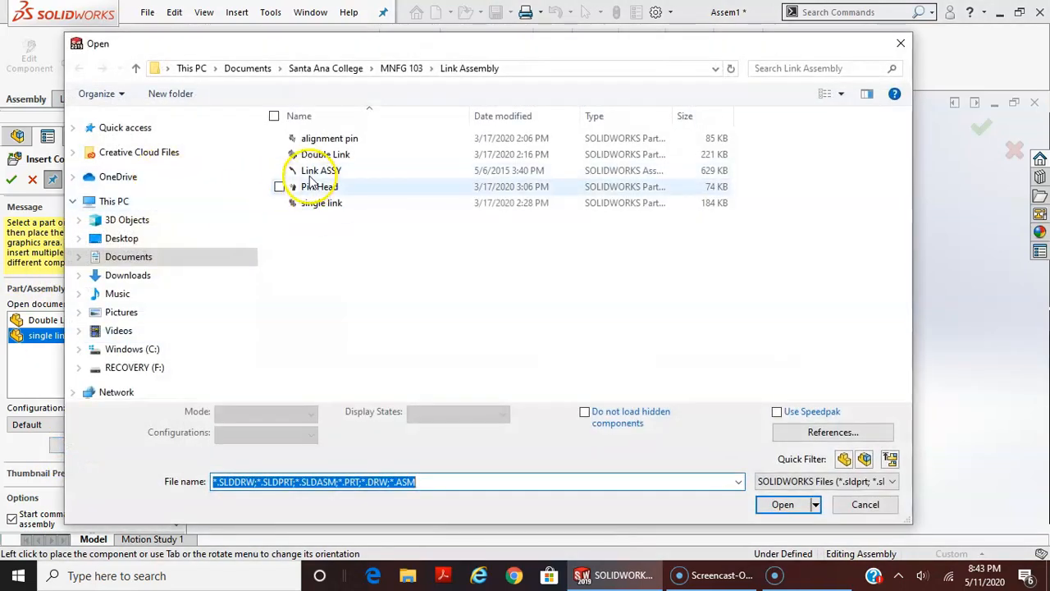
click(316, 187)
click(782, 486)
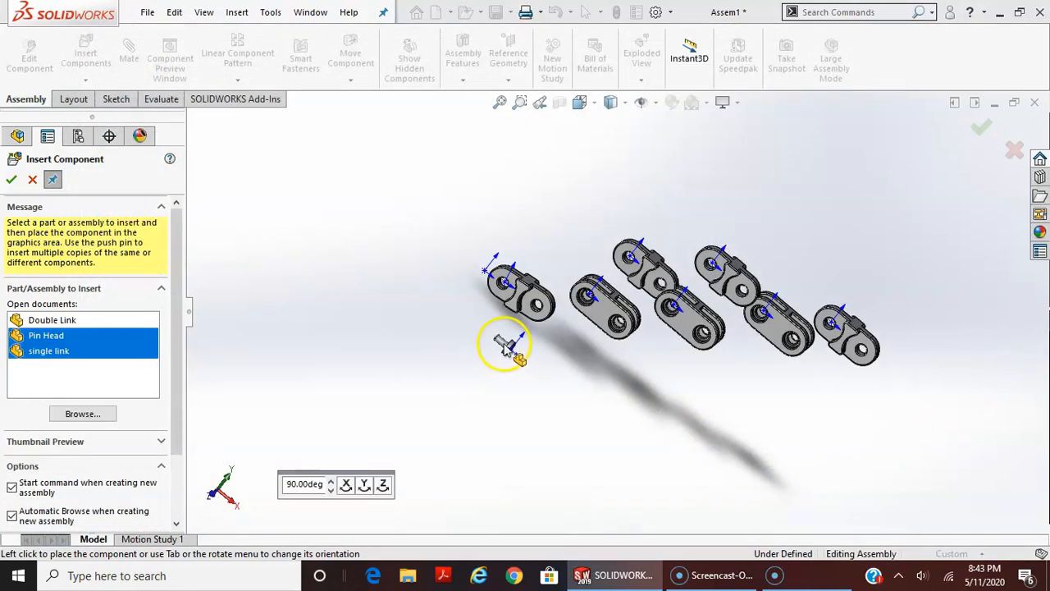
click(504, 345)
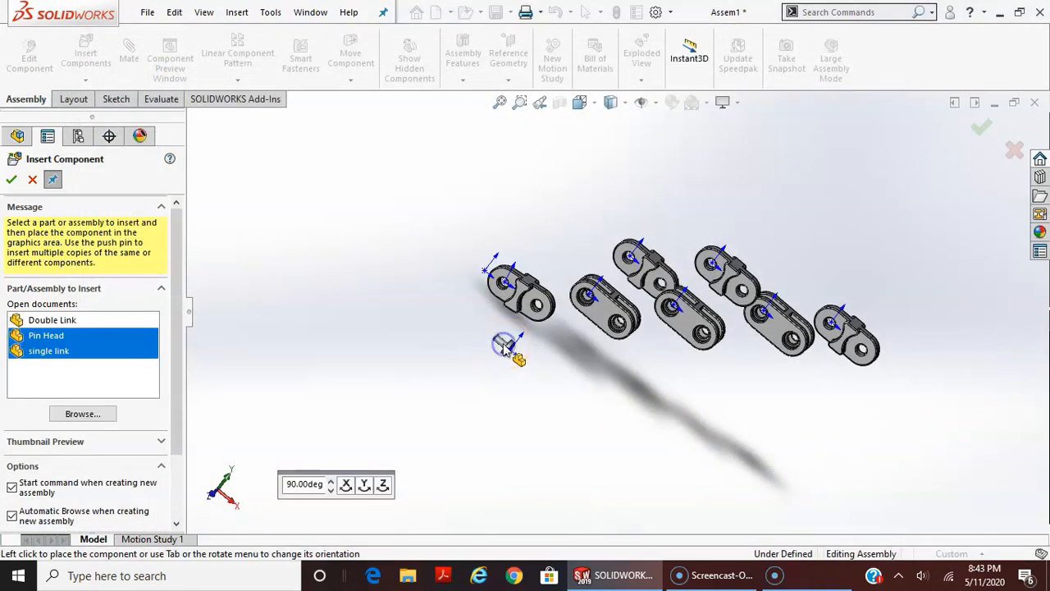
click(554, 376)
click(586, 392)
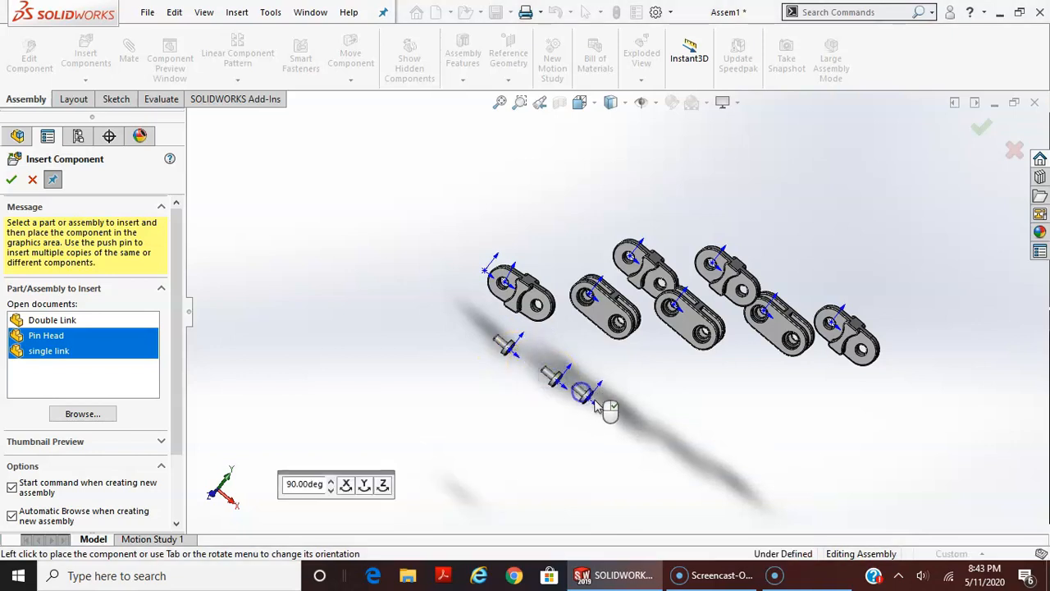
click(611, 413)
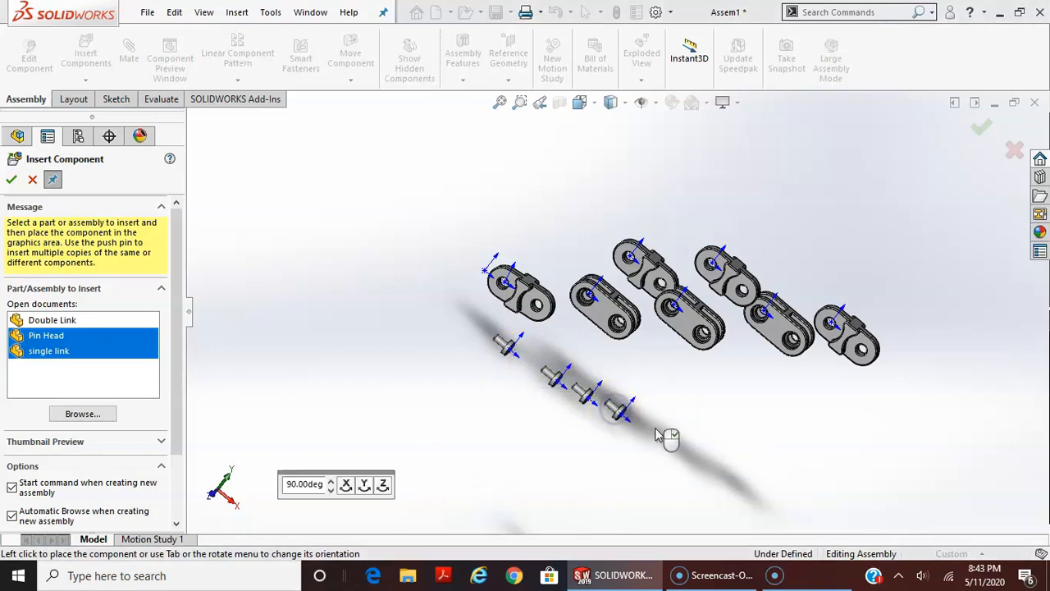
click(654, 433)
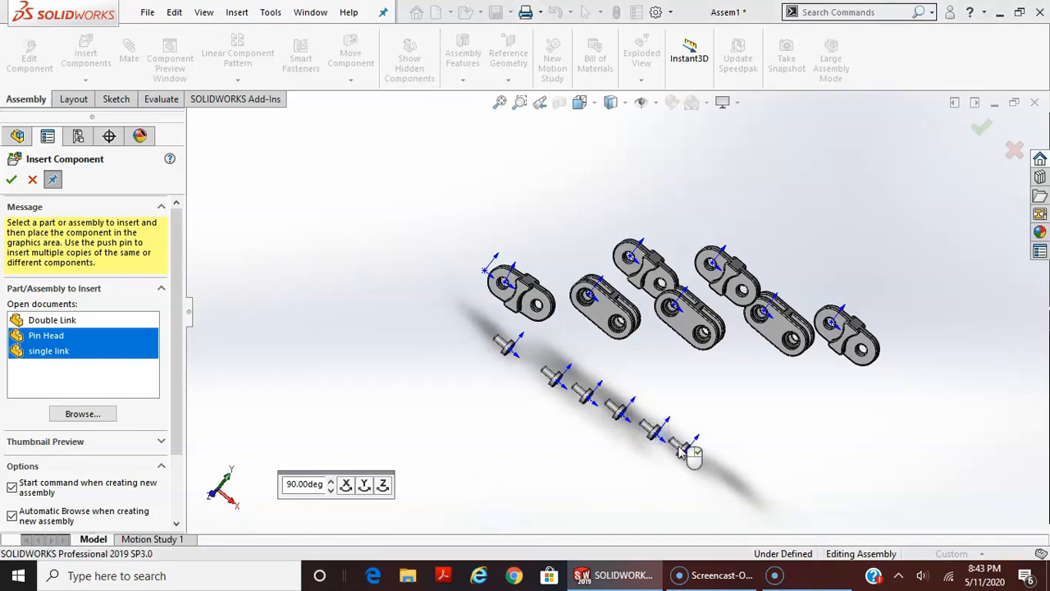
click(681, 449)
Insert six copies of the alignment pin part in a row above the links and finish inserting components
click(52, 181)
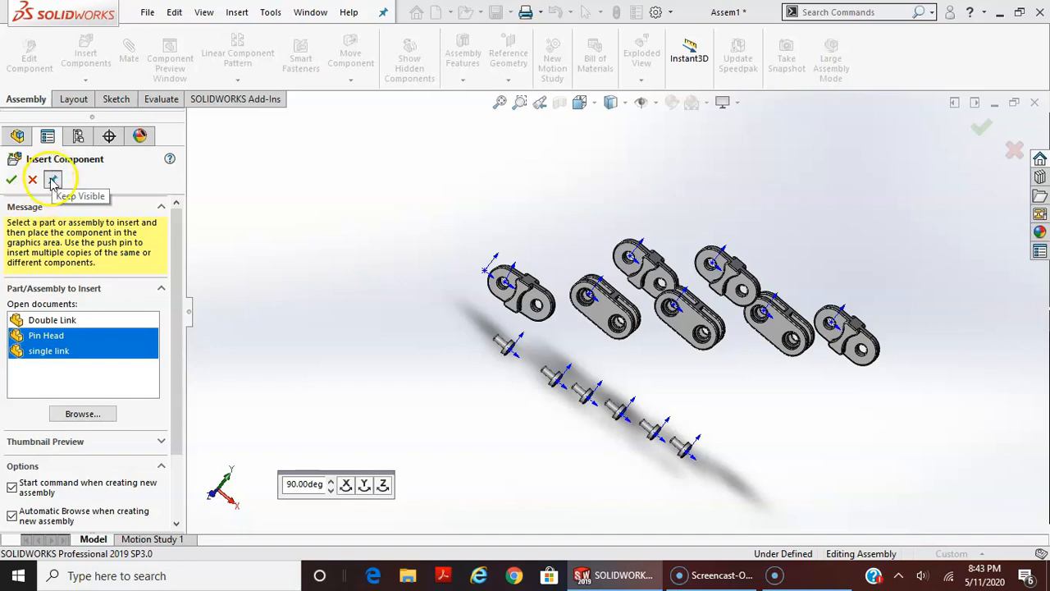
click(51, 181)
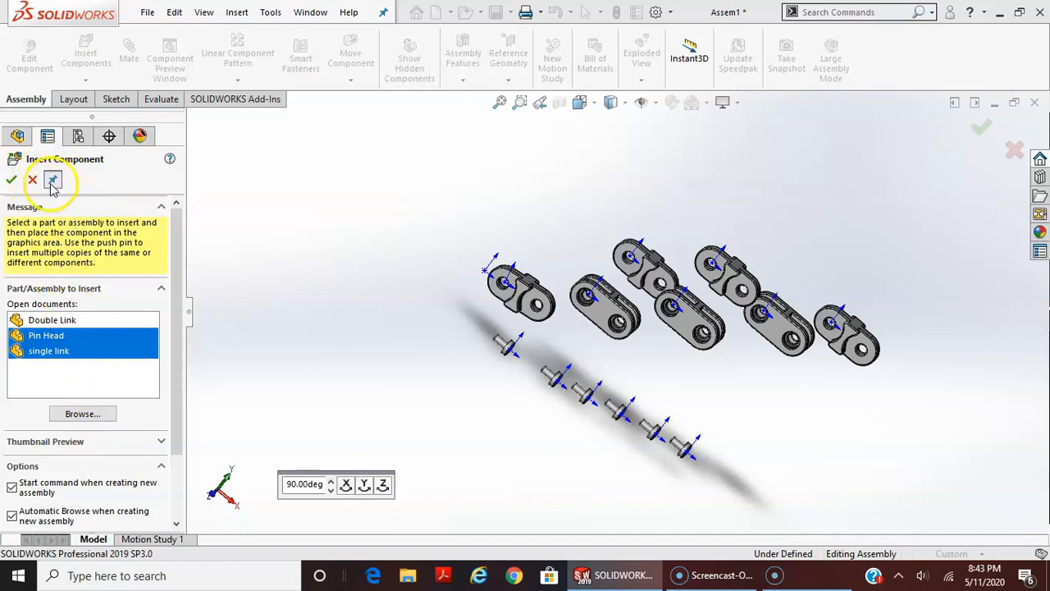
click(83, 415)
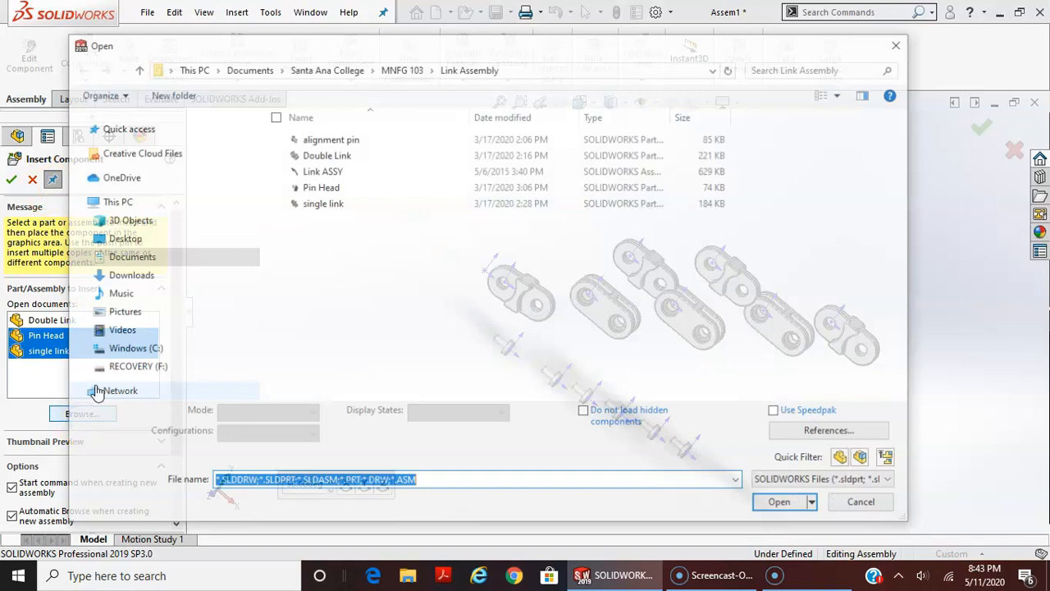
click(325, 138)
click(779, 486)
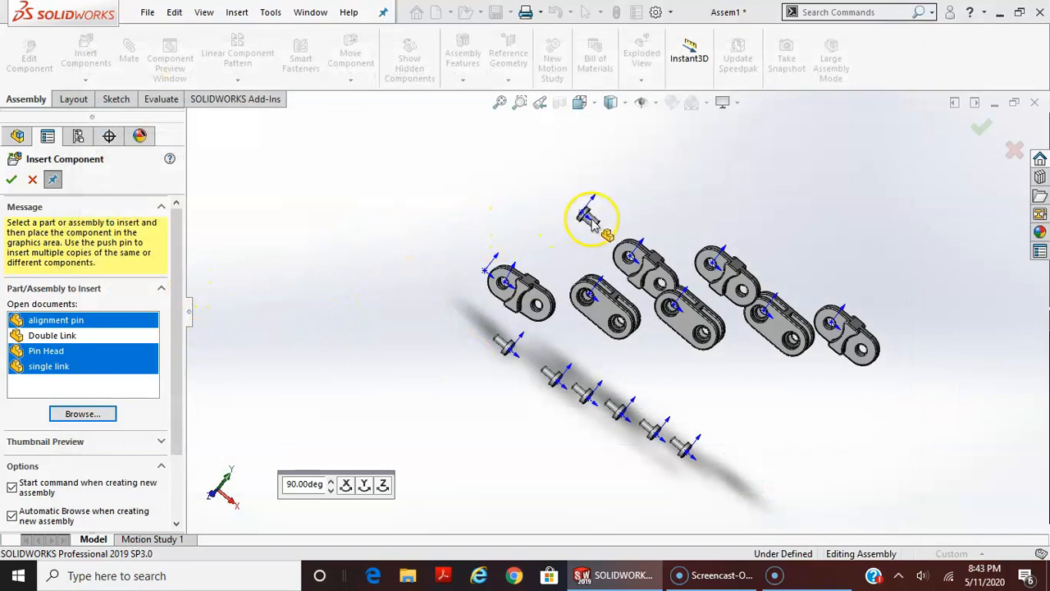
click(601, 190)
click(633, 189)
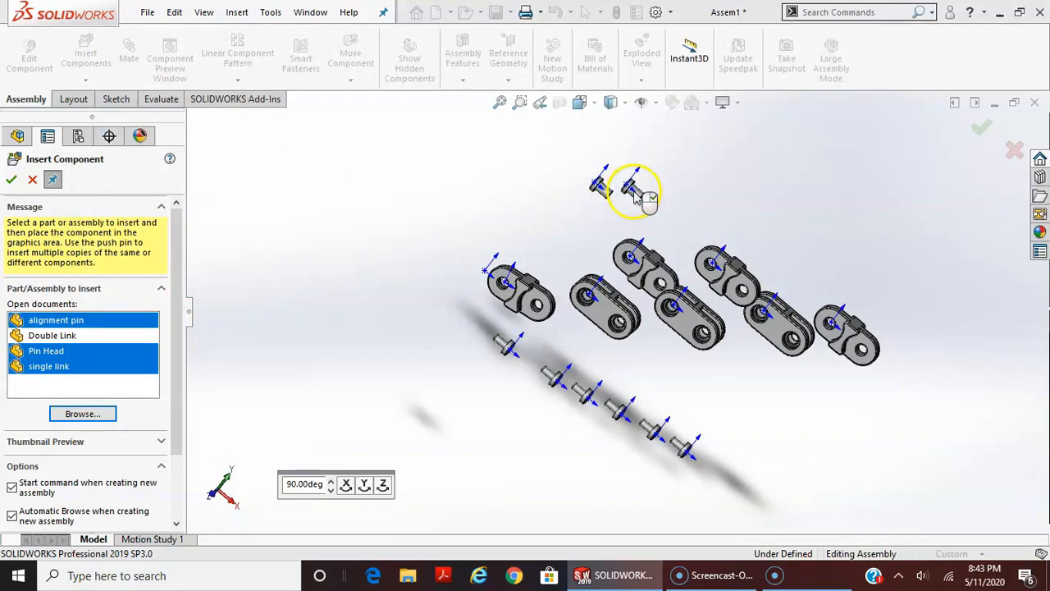
click(665, 201)
click(725, 218)
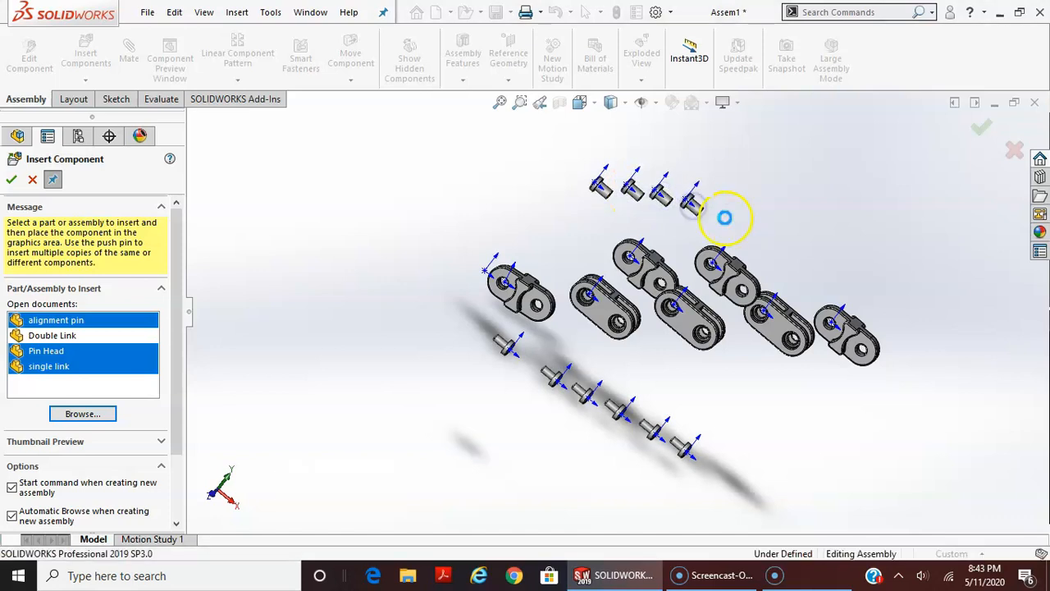
click(760, 223)
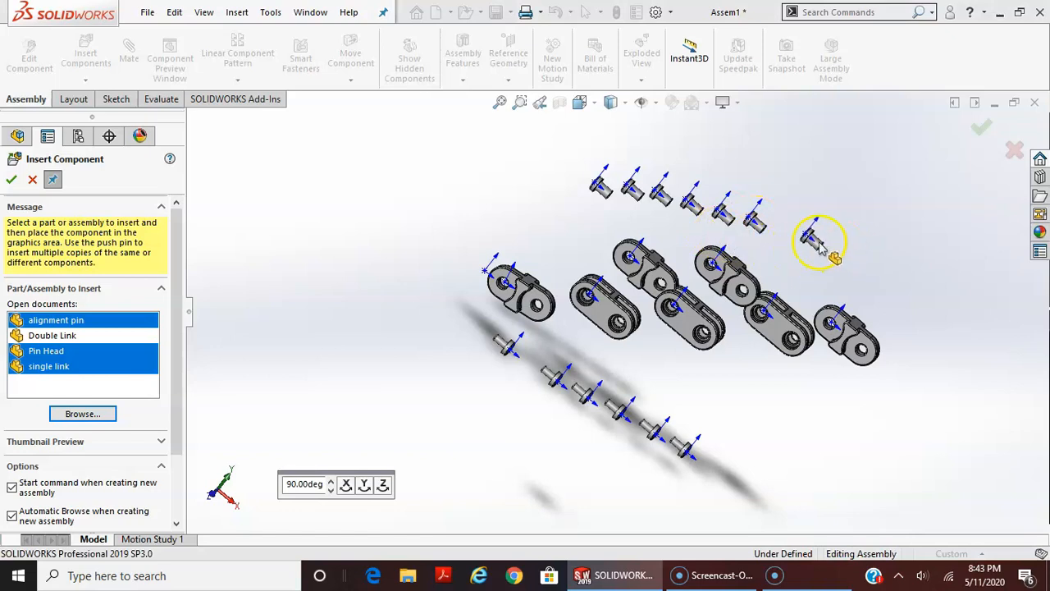
click(11, 180)
Examine the inserted links and pins from another angle and review the assembly's component list
middle_drag(763, 320, 828, 539)
scroll(643, 346, down, 3)
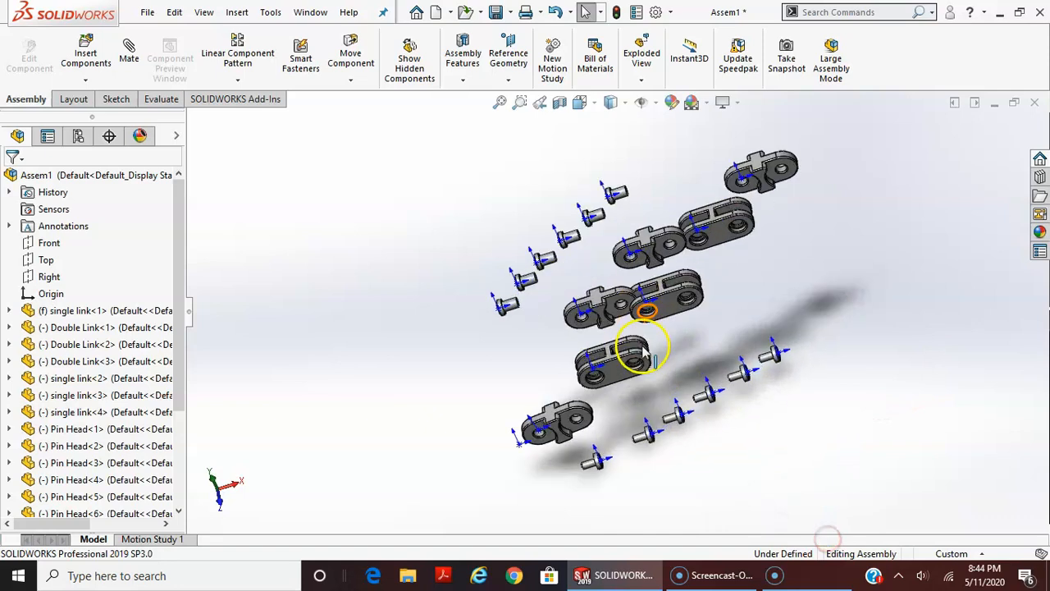
scroll(667, 397, up, 5)
scroll(593, 333, down, 4)
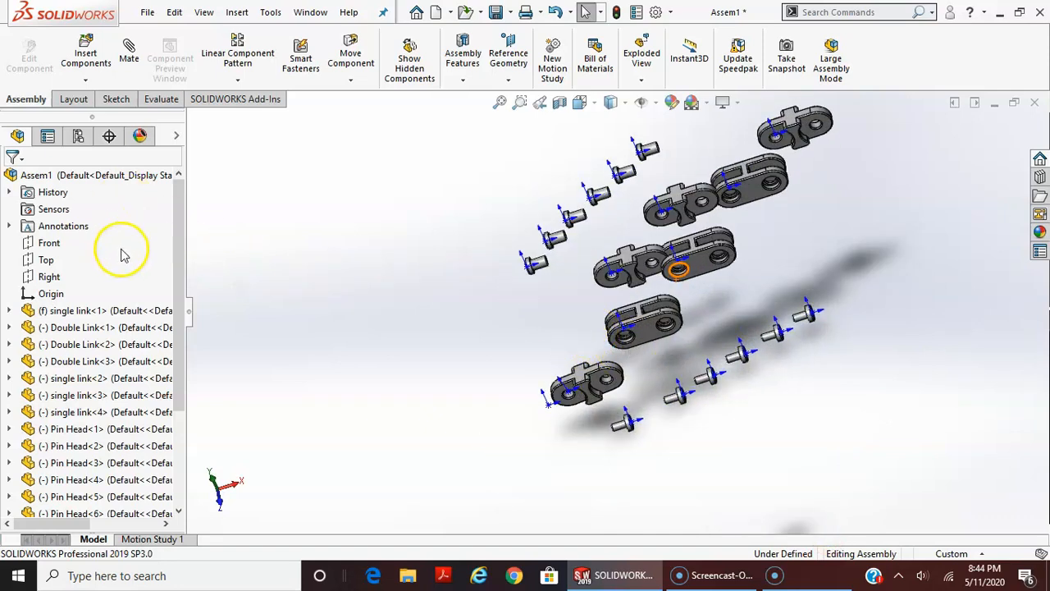
drag(176, 228, 179, 293)
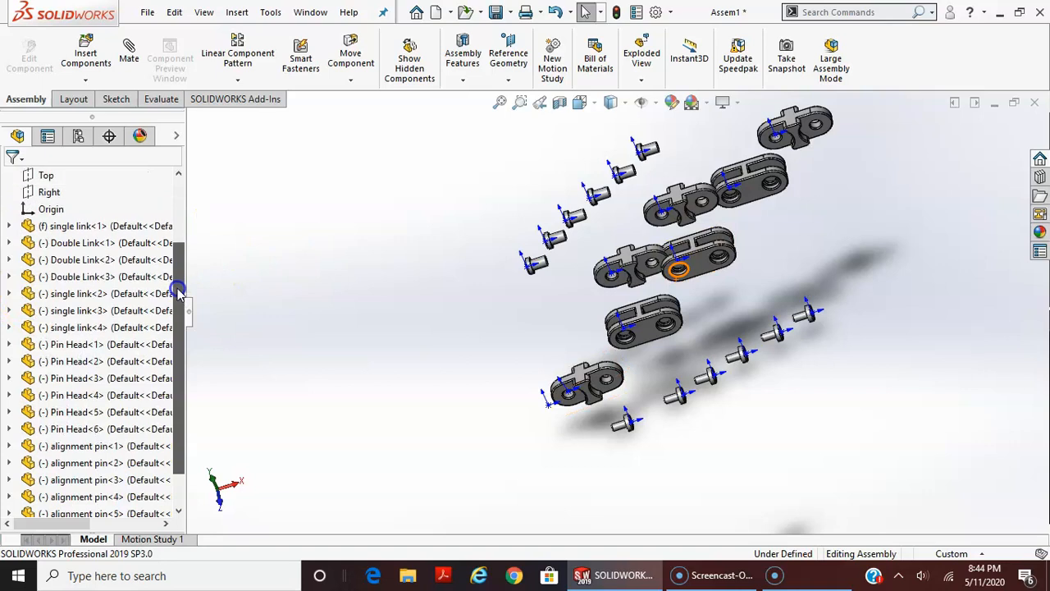
Identify the fixed single link and the first double link in the model using the component list
click(90, 225)
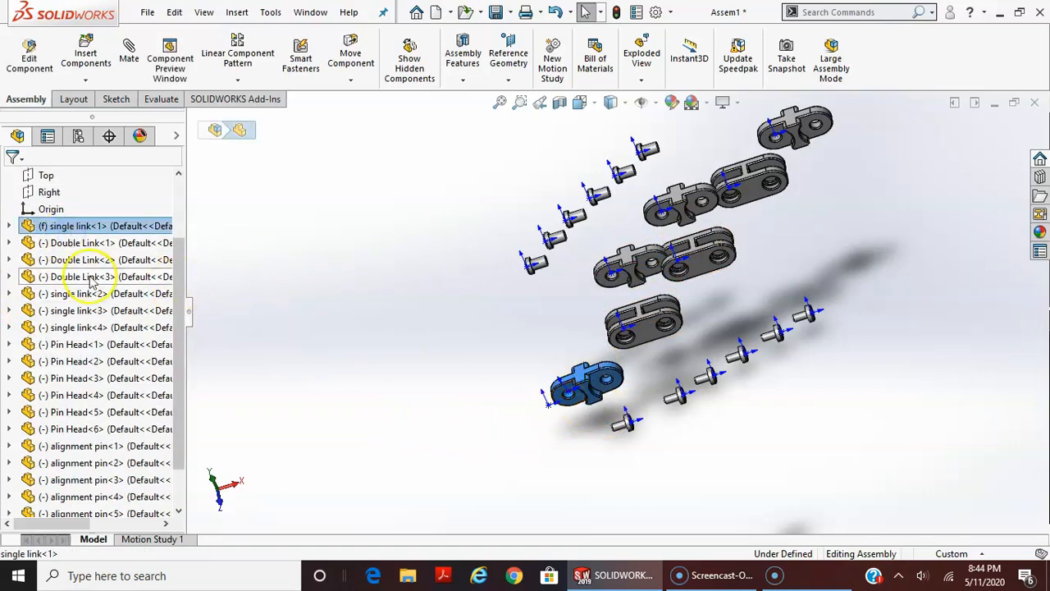
click(70, 245)
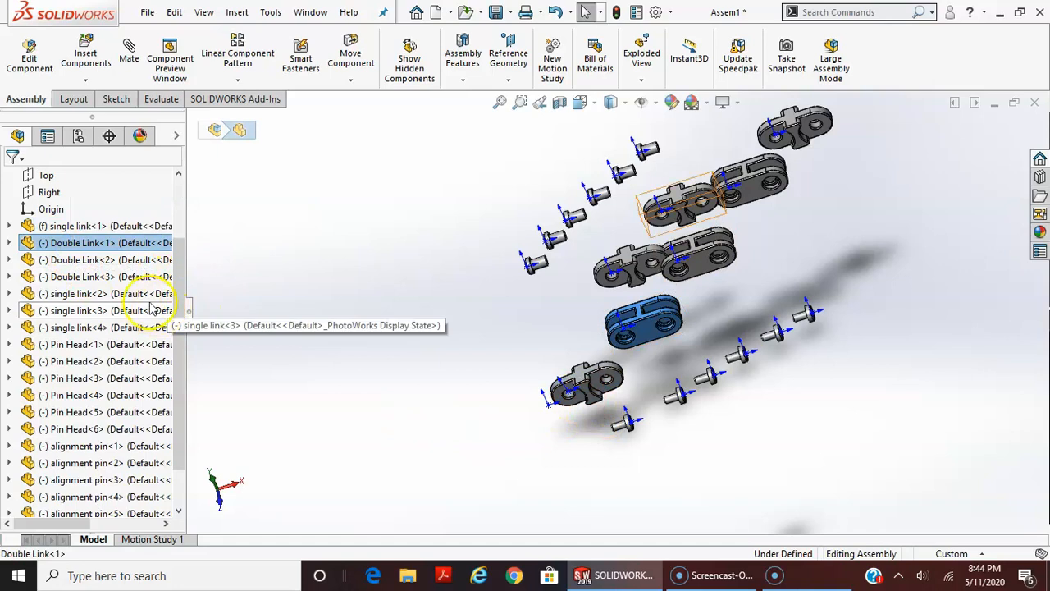
drag(183, 265, 194, 364)
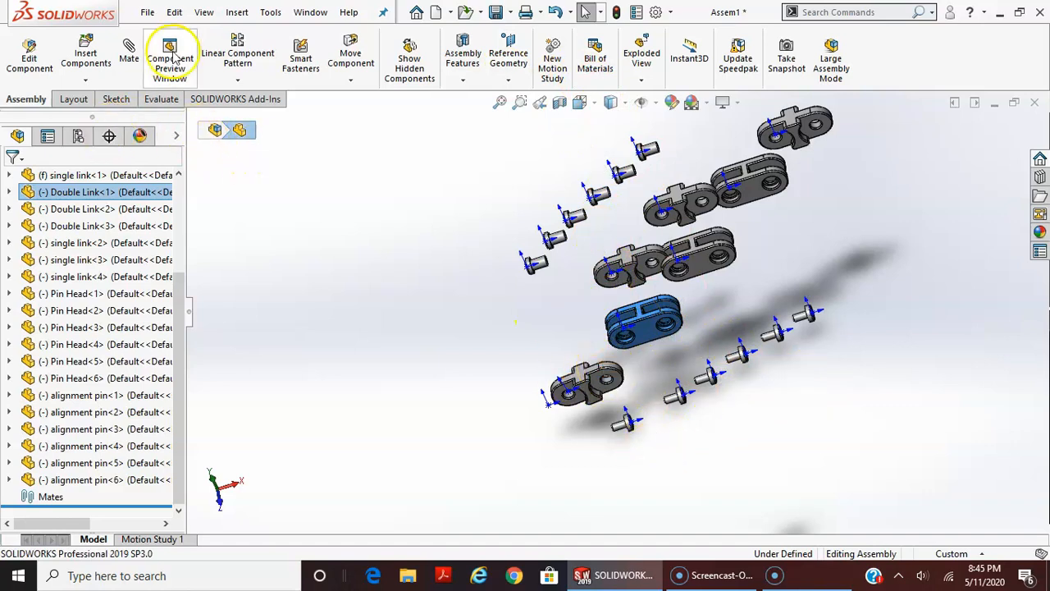
Enter the author's name and the title "link assembly" in the assembly file's summary information
click(637, 14)
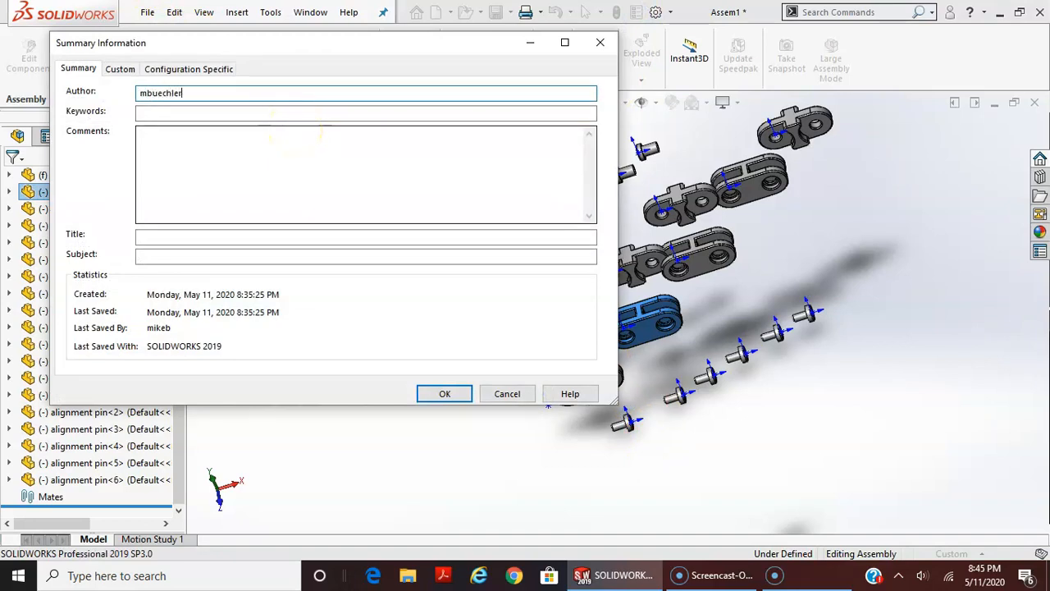
key(Tab)
key(Tab)
key(Tab)
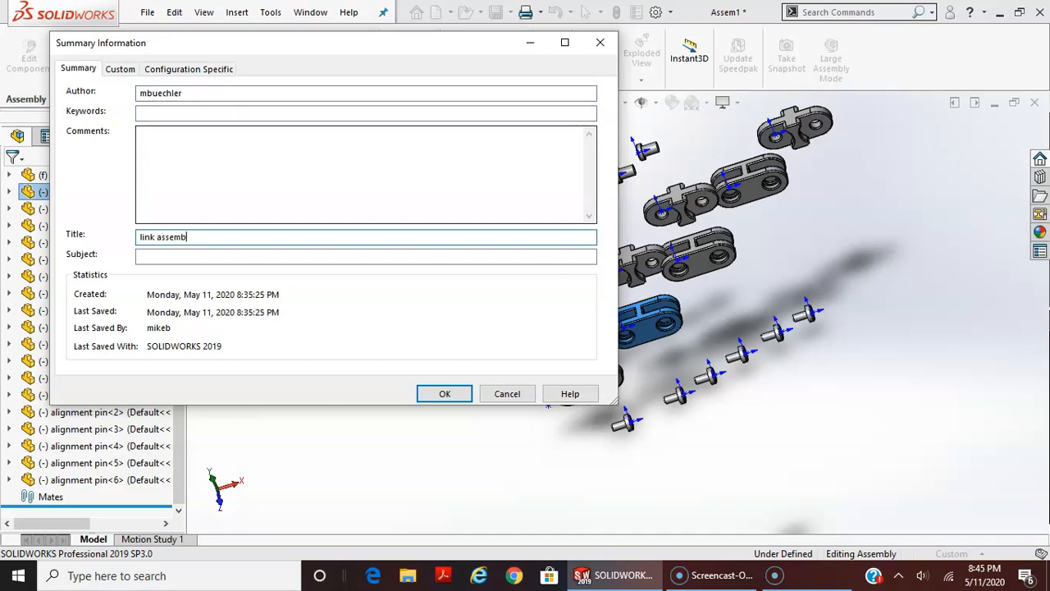
text(link assembly)
click(444, 393)
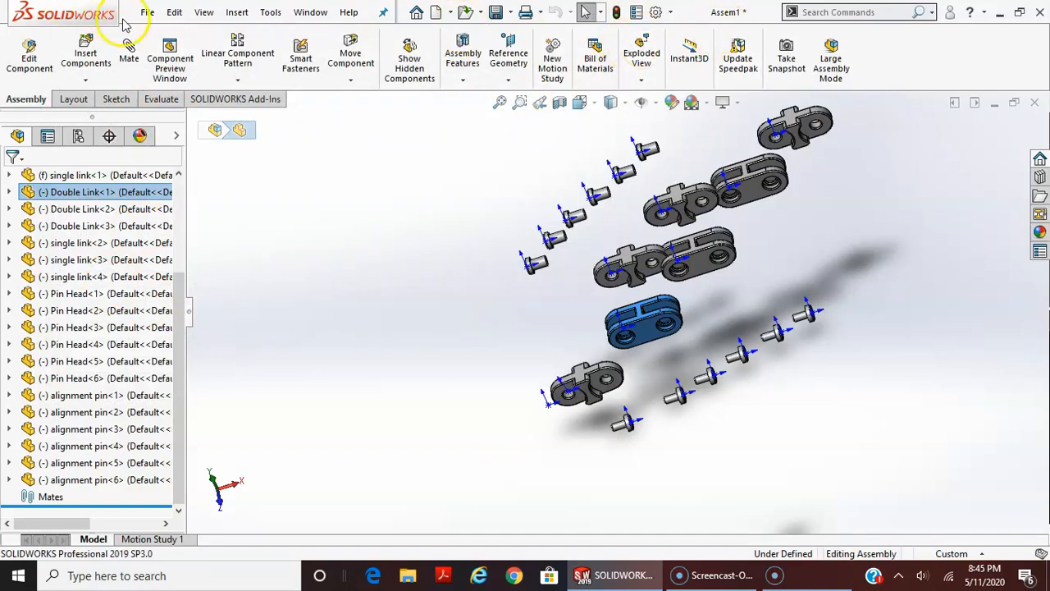
Begin saving the assembly under a new name, rebuilding it first, and choose the Desktop as the location
click(148, 12)
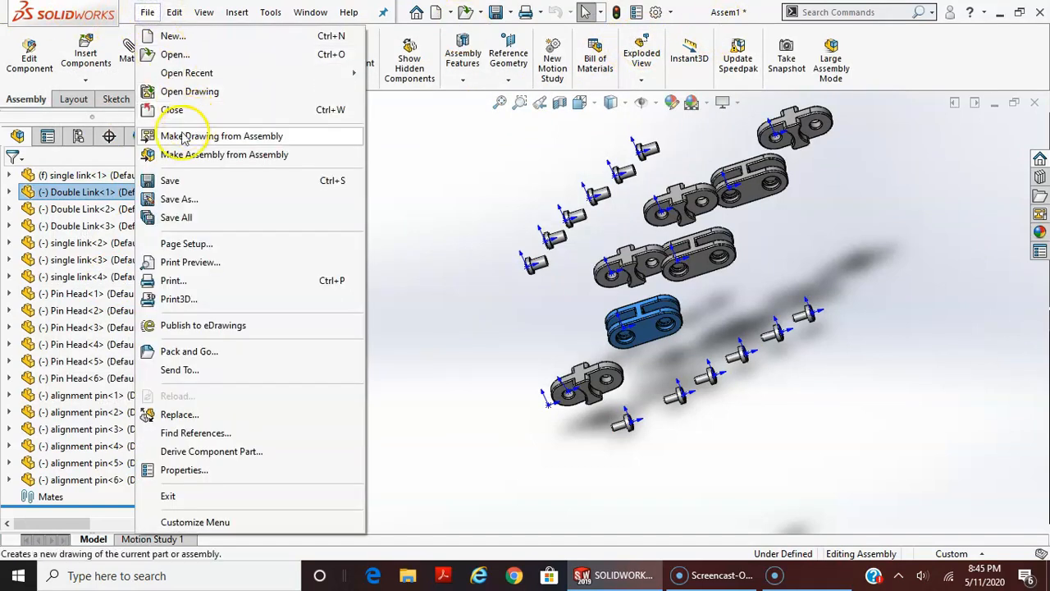
click(181, 199)
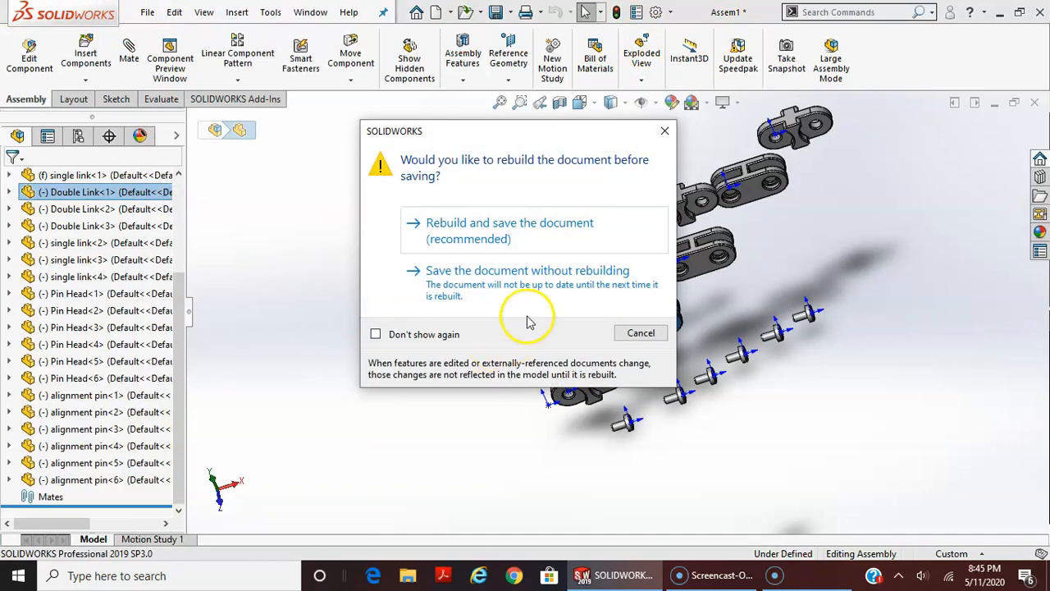
click(484, 239)
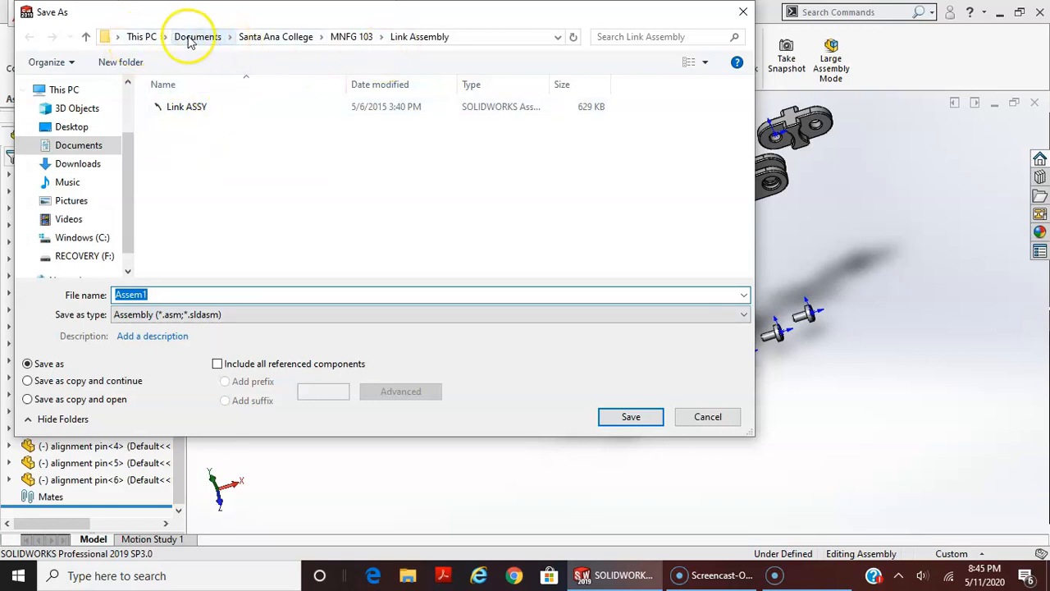
click(197, 37)
click(73, 126)
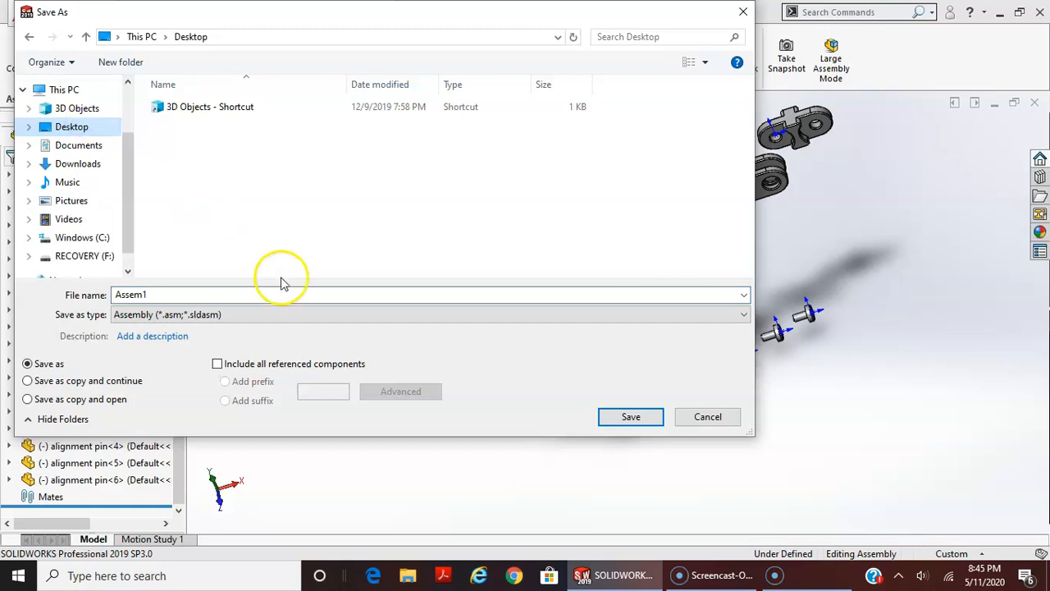
Create a new Desktop folder named with the author's name followed by "link assembly" and open it
right_click(257, 211)
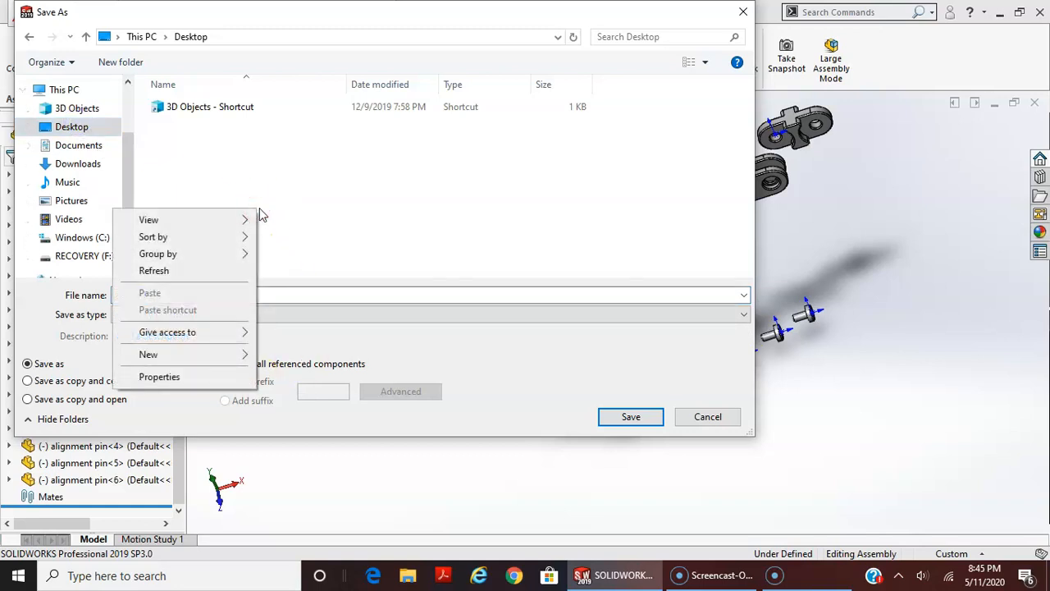
mouse_move(235, 358)
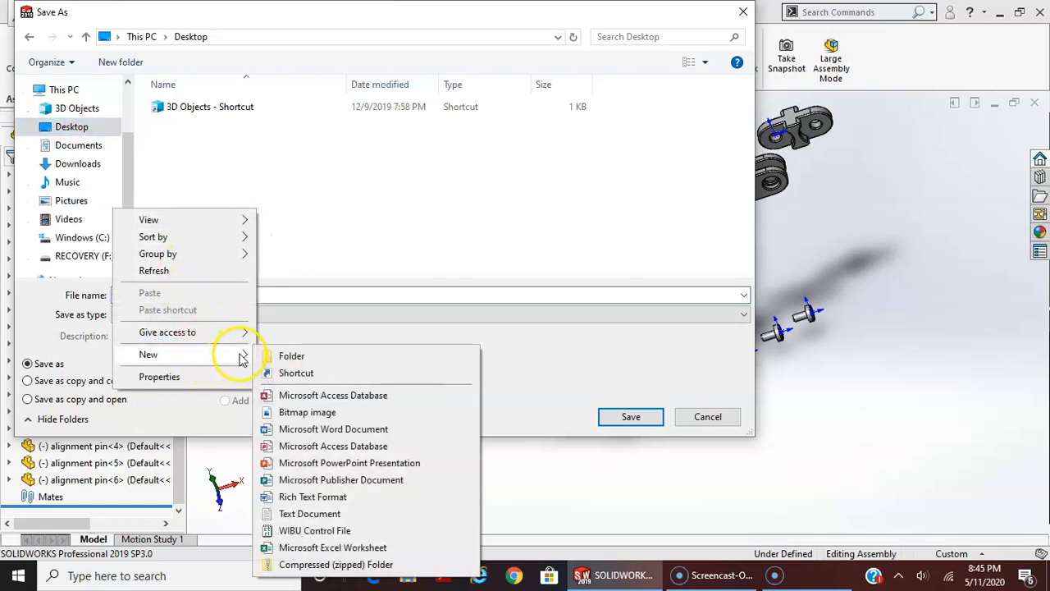
click(276, 354)
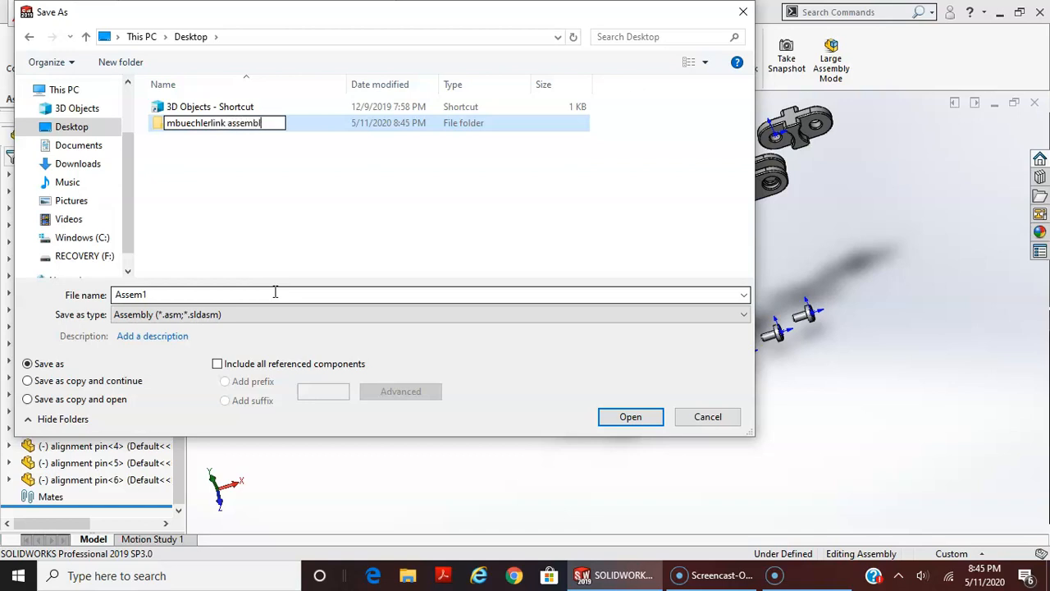
key(Return)
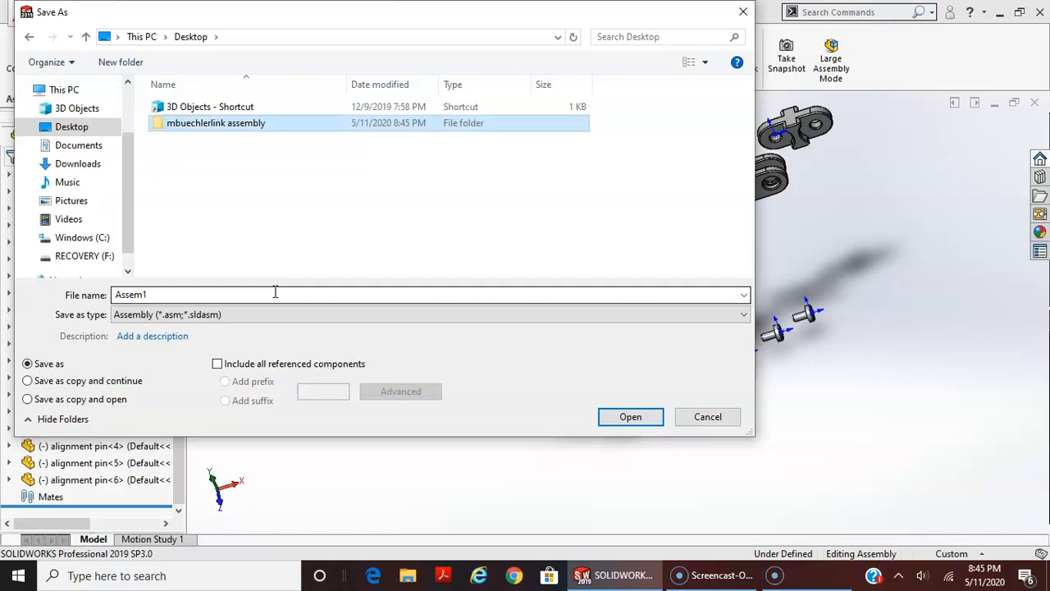
double_click(217, 128)
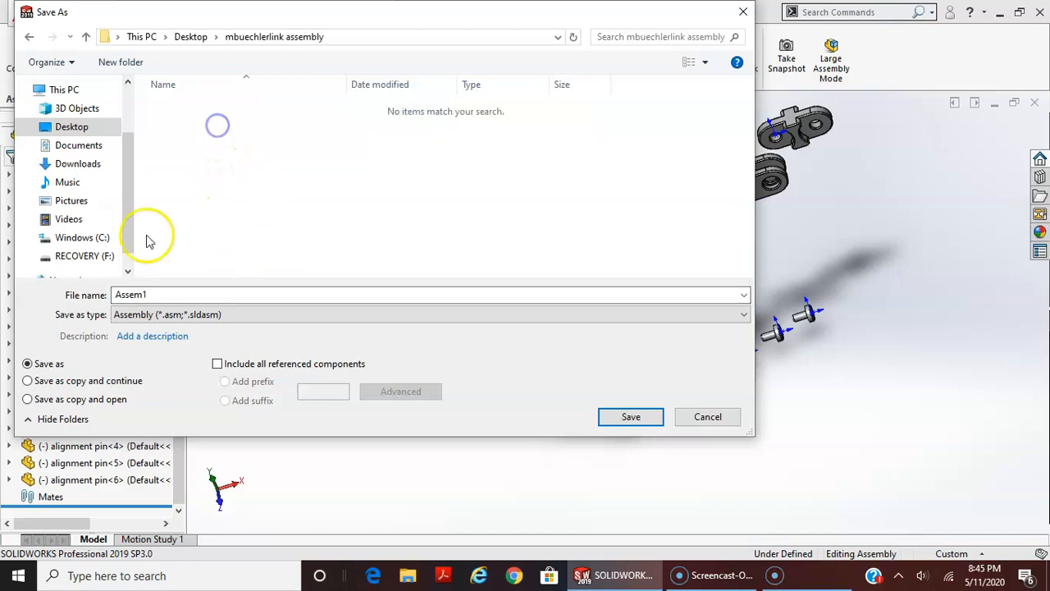
Save the assembly in the new folder, with a file name combining the author's name and "linkassembly"
click(86, 297)
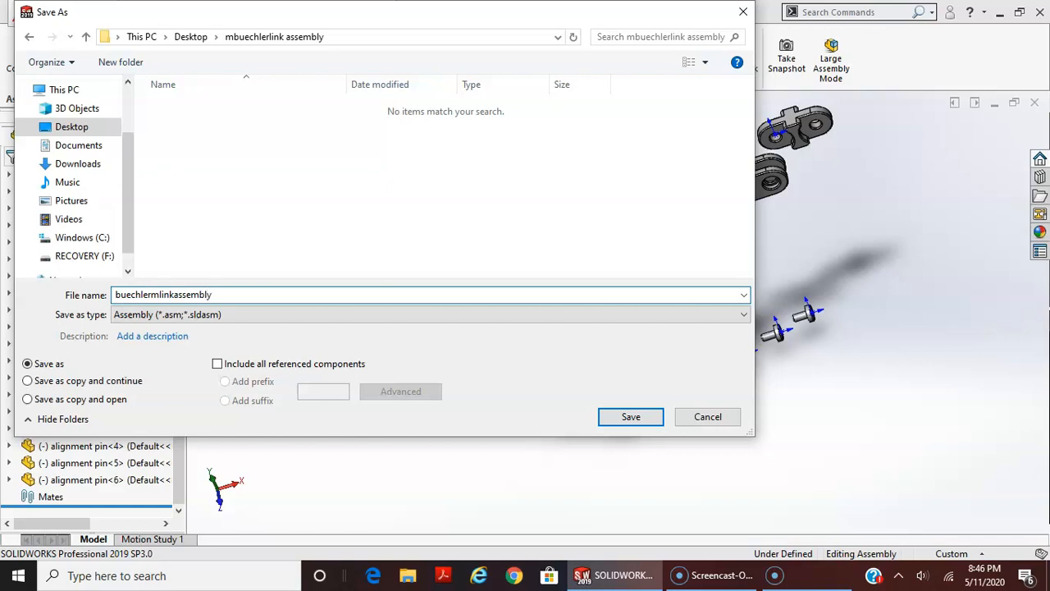
key(Tab)
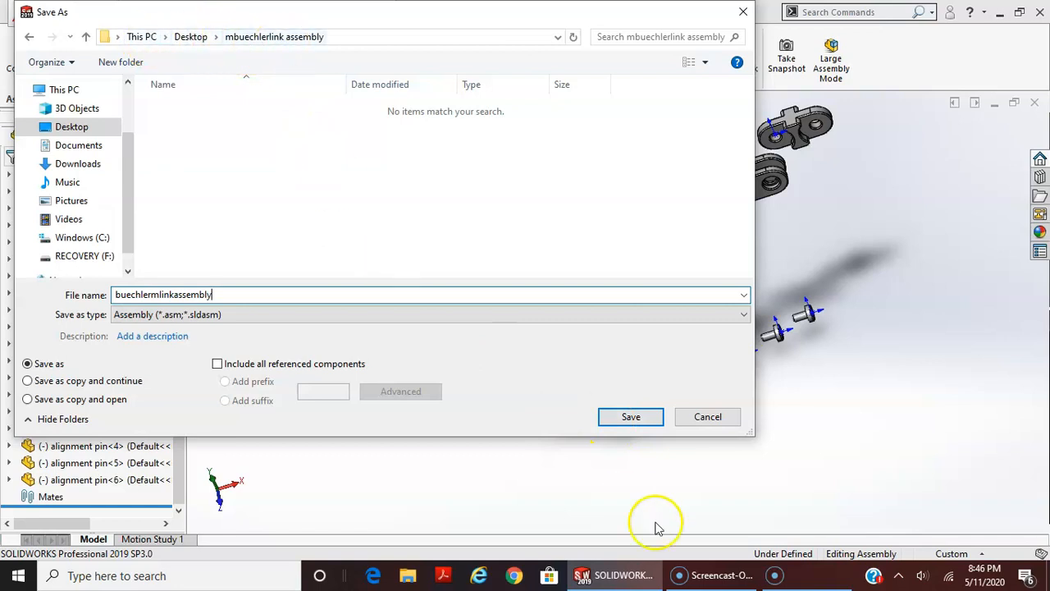
click(628, 416)
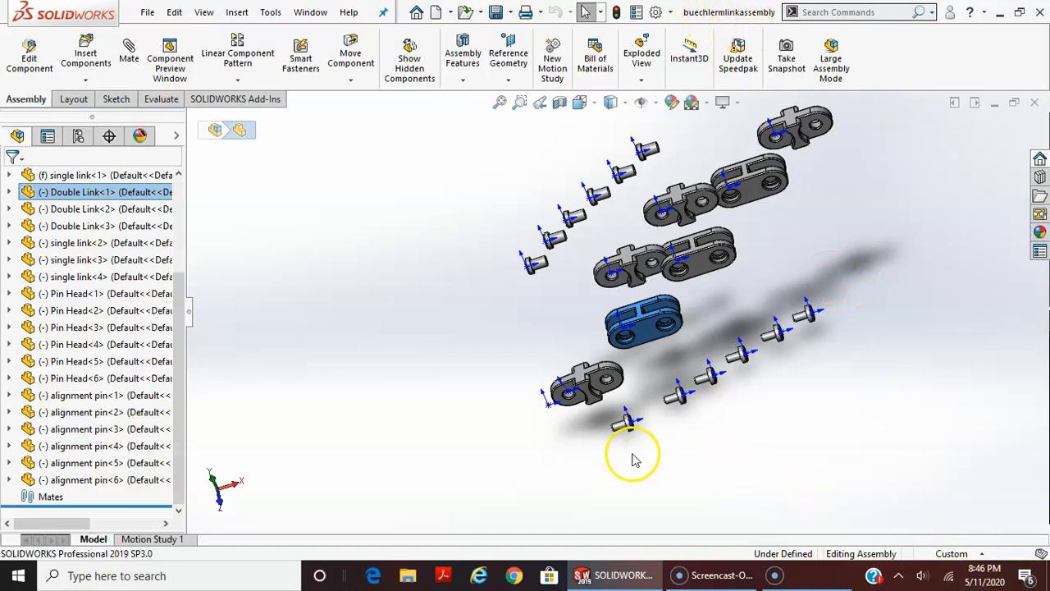
Start a Mate, clear the preselected double link from its selections, and choose the advanced Width mate
middle_drag(742, 430, 809, 420)
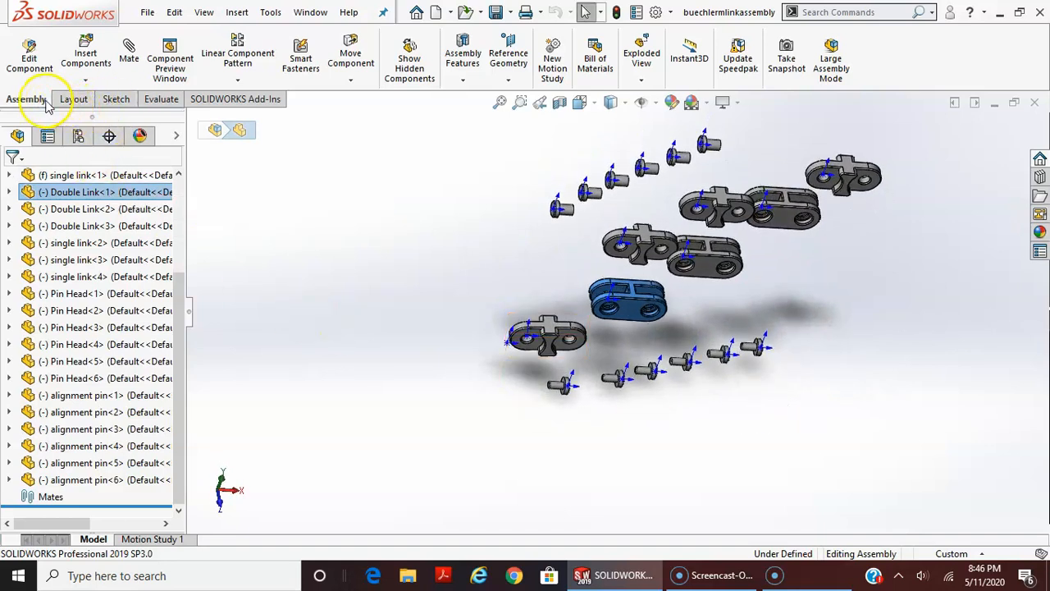
click(129, 58)
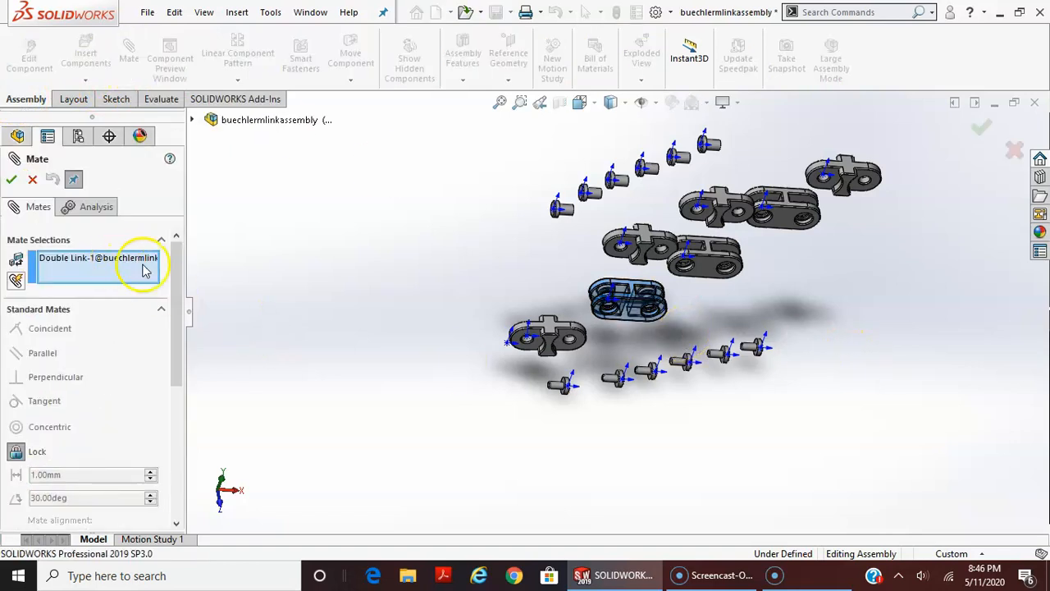
click(59, 261)
key(Delete)
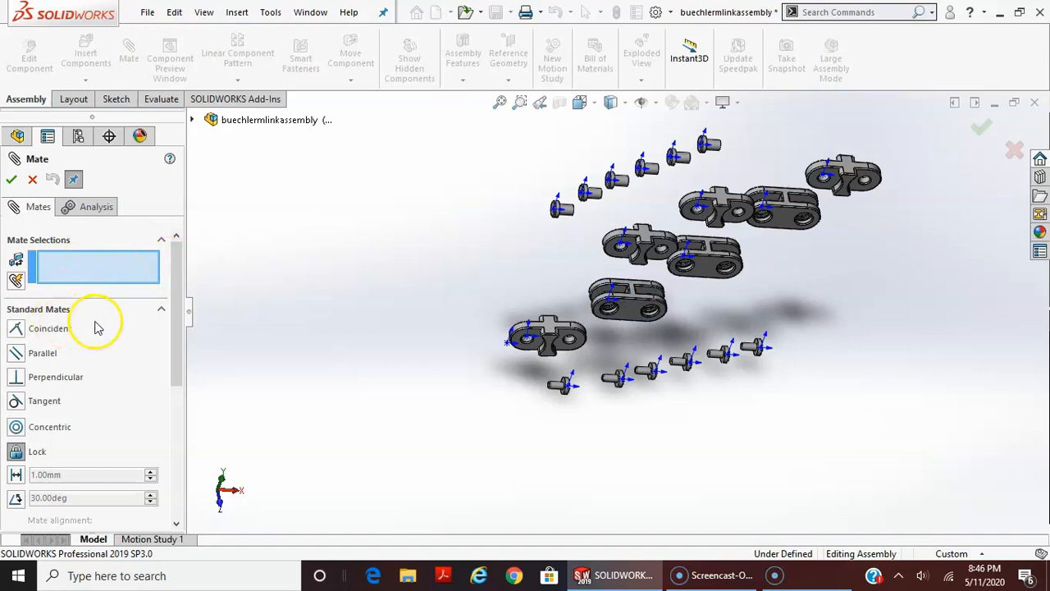
click(161, 310)
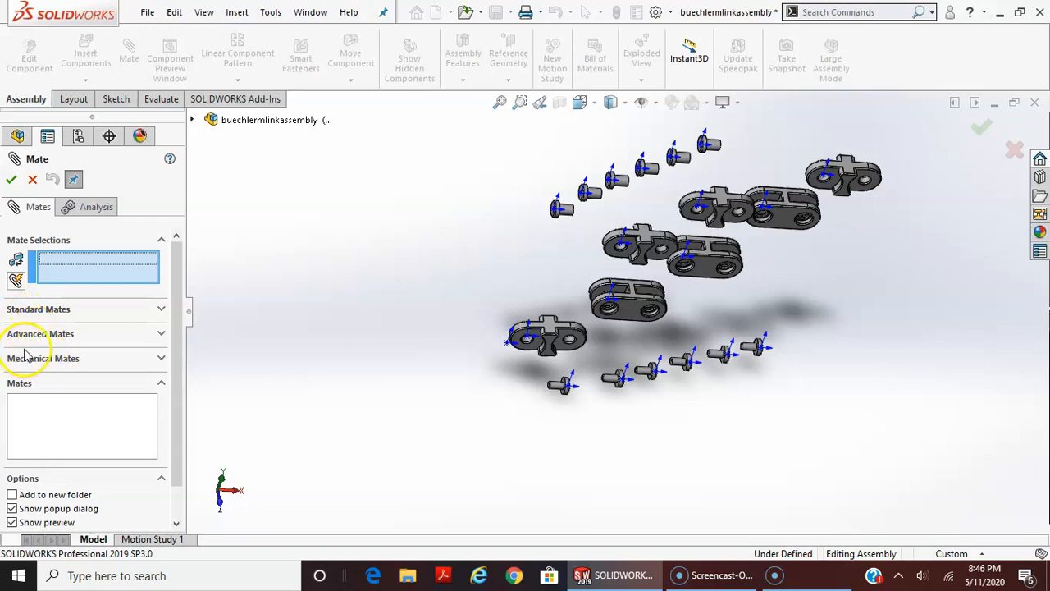
click(162, 335)
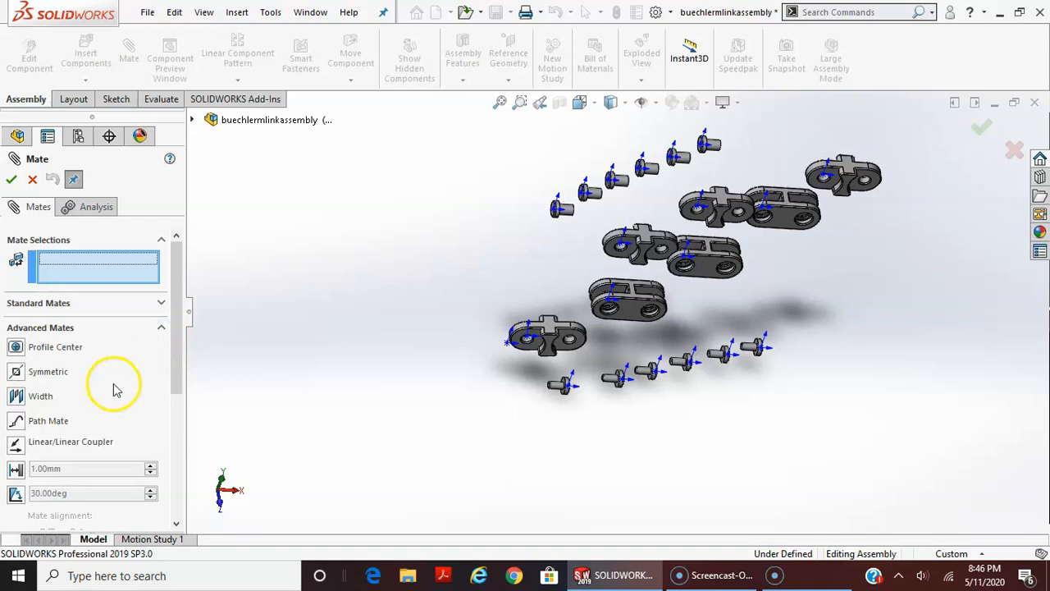
click(16, 398)
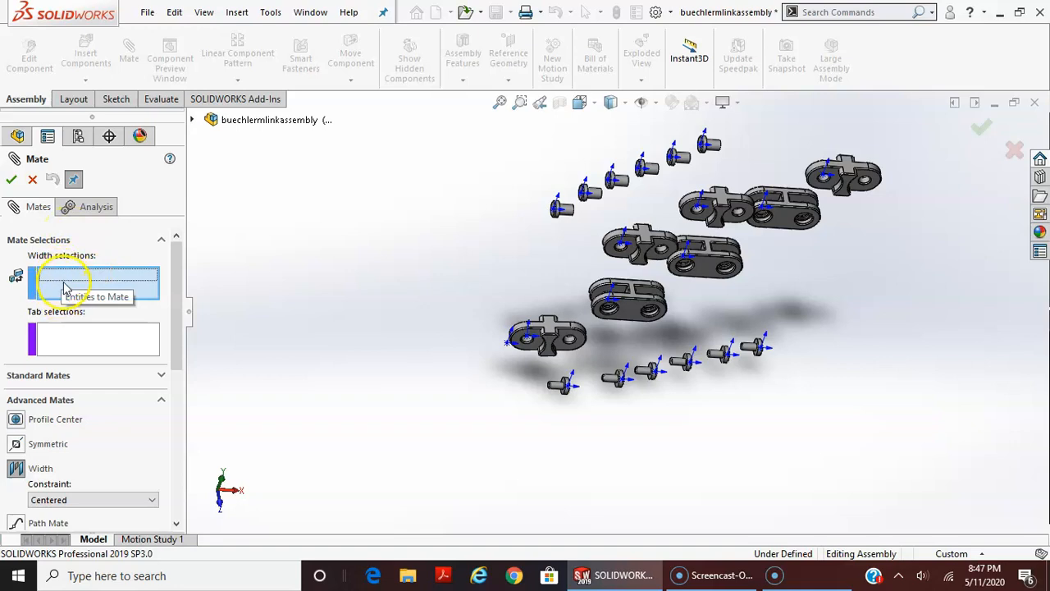
Set the two opposite flat faces around one hole of the fixed single link as the mate's width selections
scroll(575, 361, down, 5)
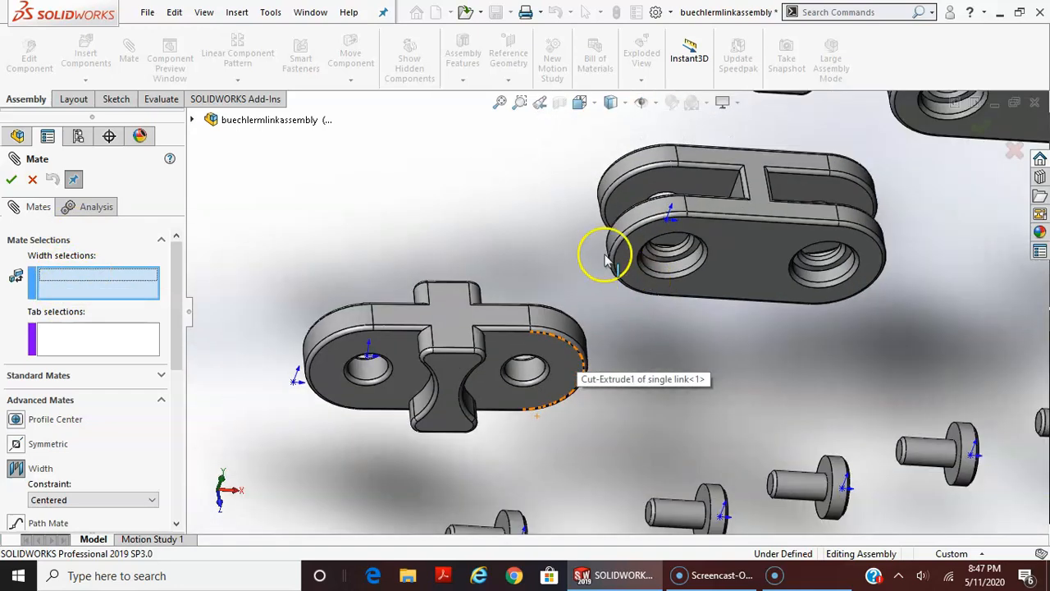
click(522, 373)
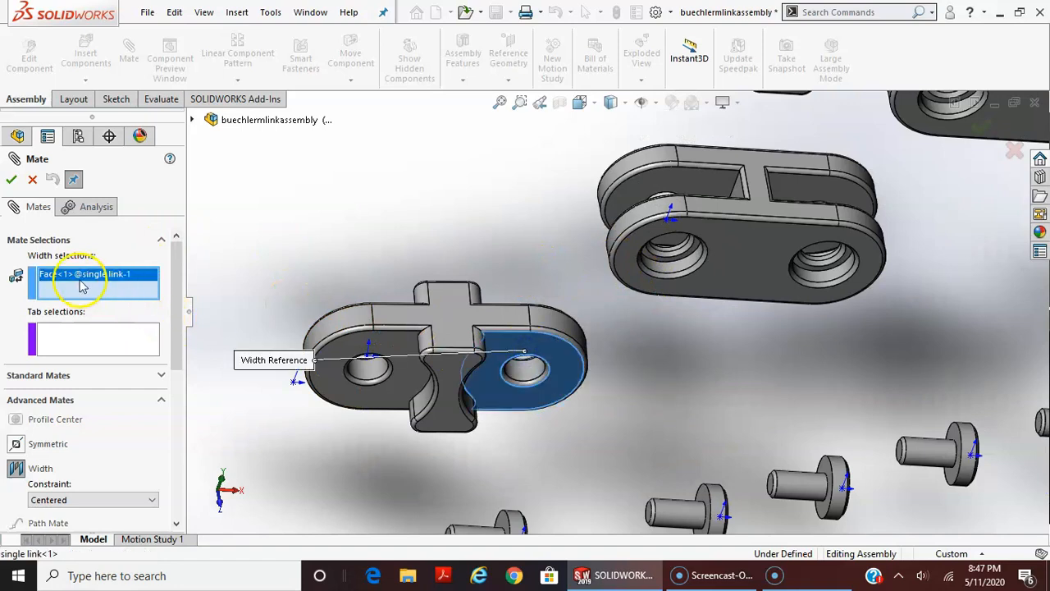
middle_drag(455, 211, 400, 343)
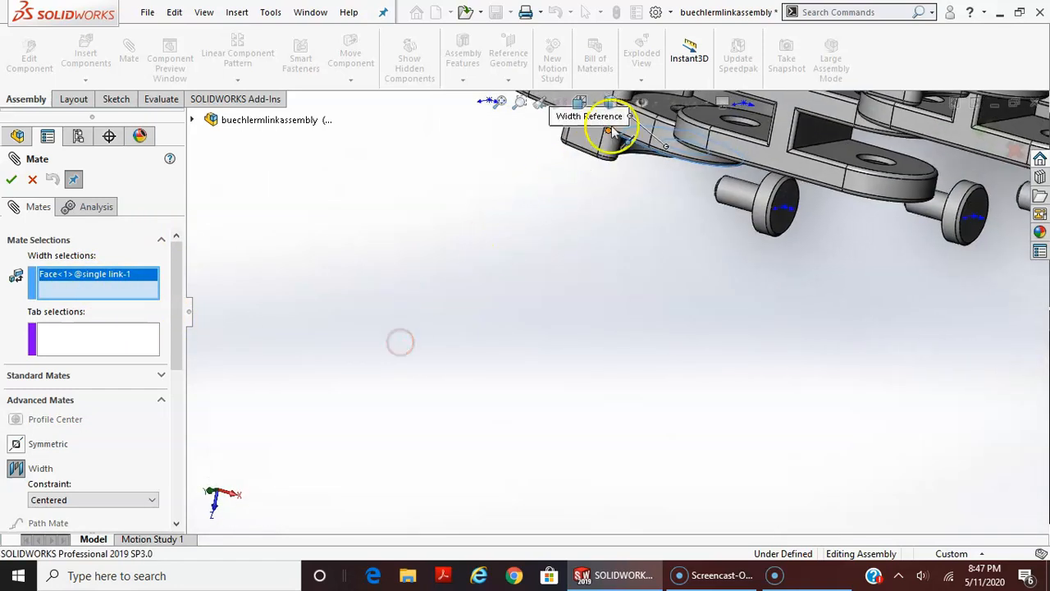
middle_drag(662, 106, 700, 225)
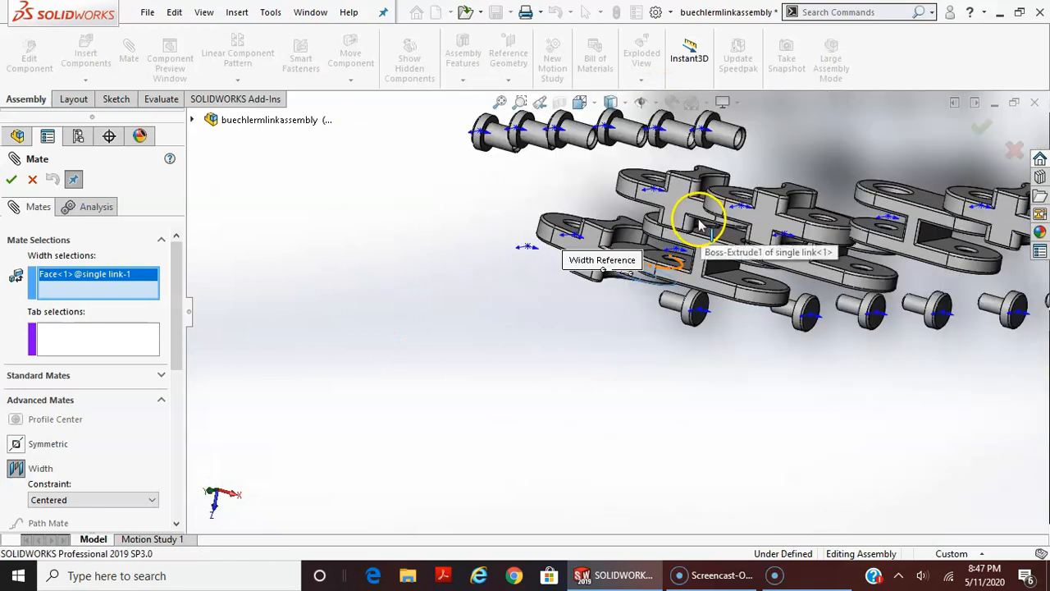
scroll(700, 225, down, 5)
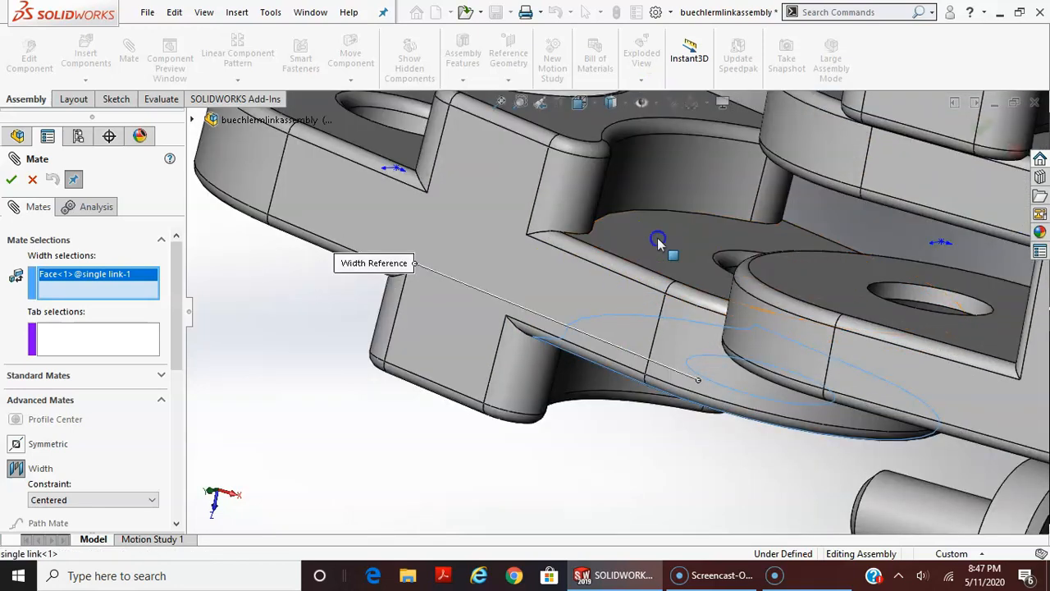
click(658, 243)
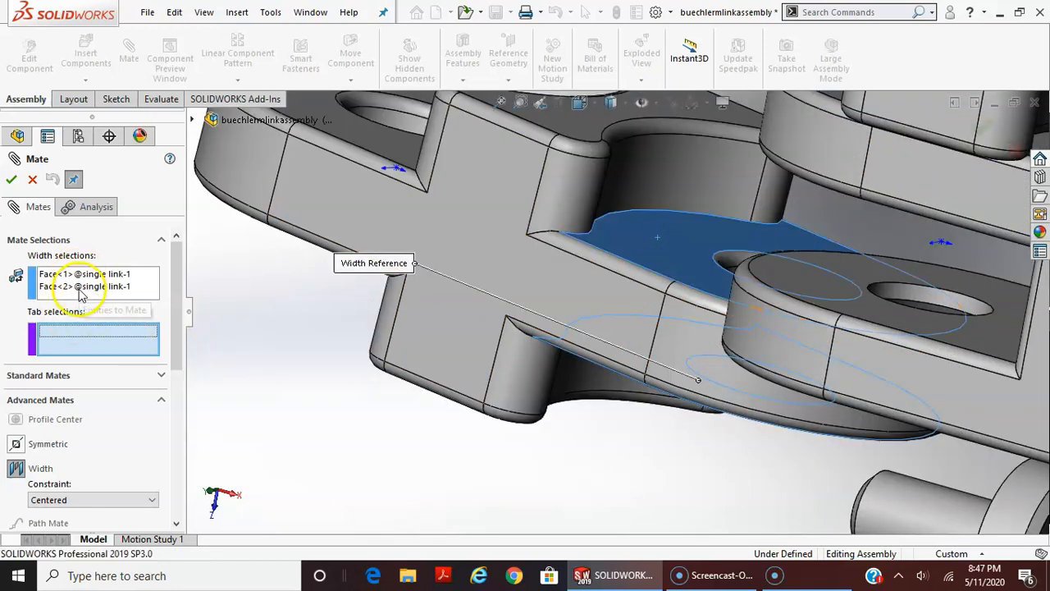
Set the first double link's two facing inner faces as tab selections and apply the centered Width mate
mouse_move(675, 435)
middle_down()
mouse_move(693, 293)
mouse_move(692, 433)
middle_up()
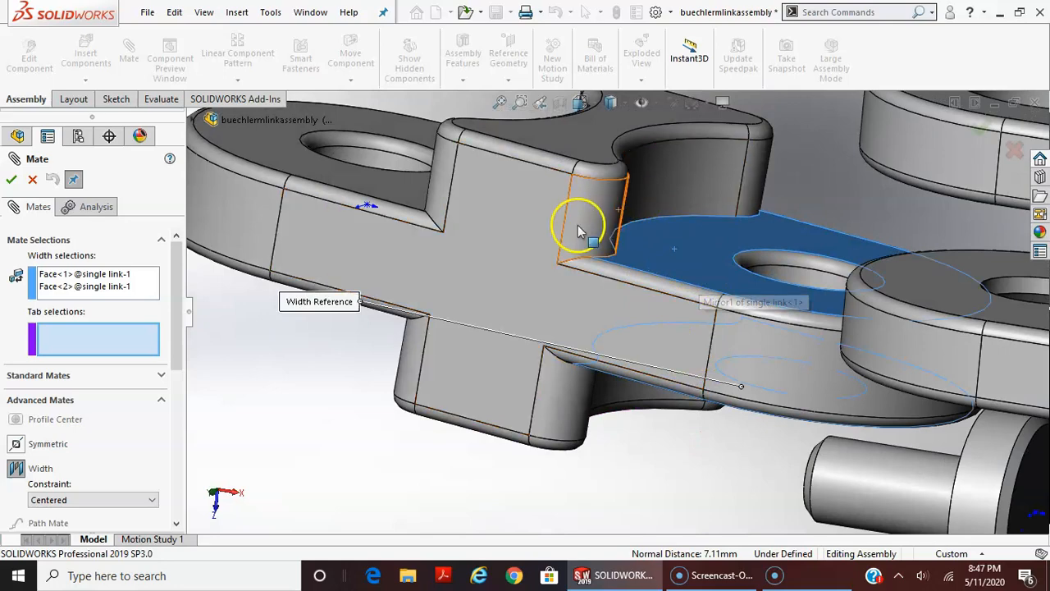
middle_drag(610, 485, 651, 355)
scroll(837, 501, up, 4)
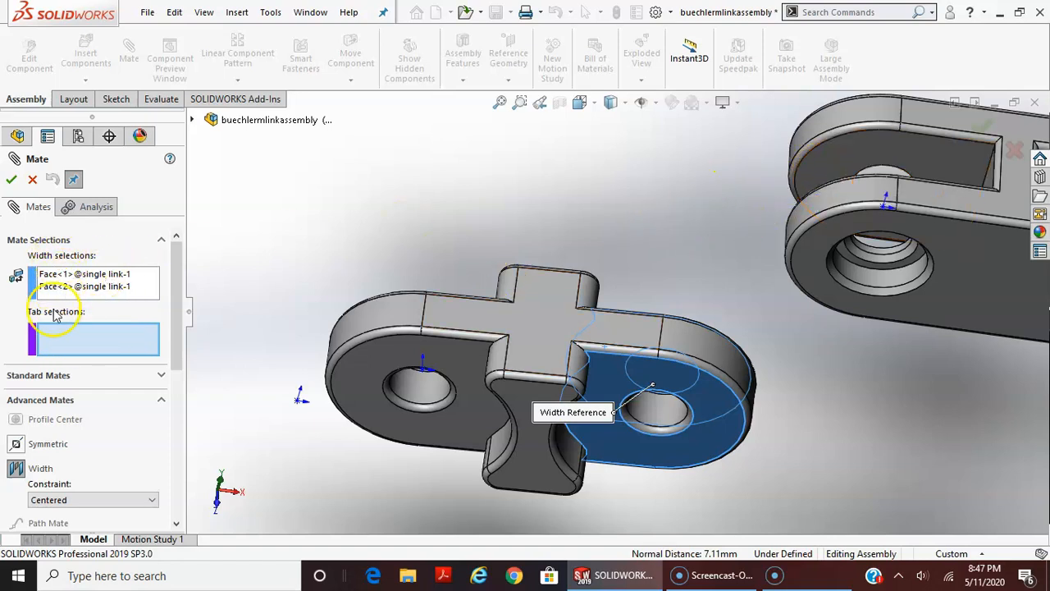
click(825, 160)
middle_drag(784, 173, 874, 188)
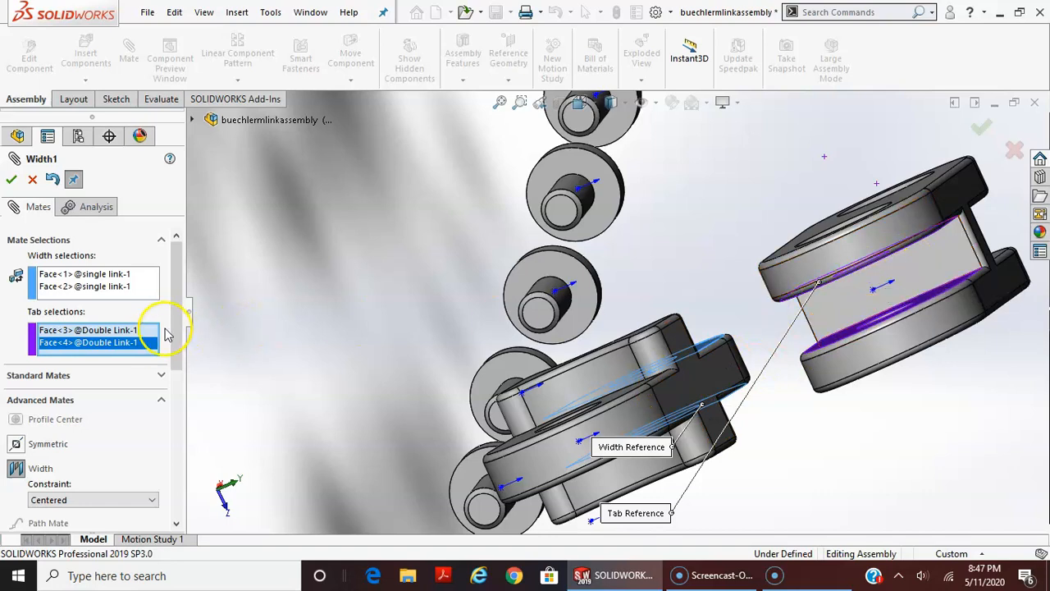
drag(175, 303, 189, 355)
right_click(199, 446)
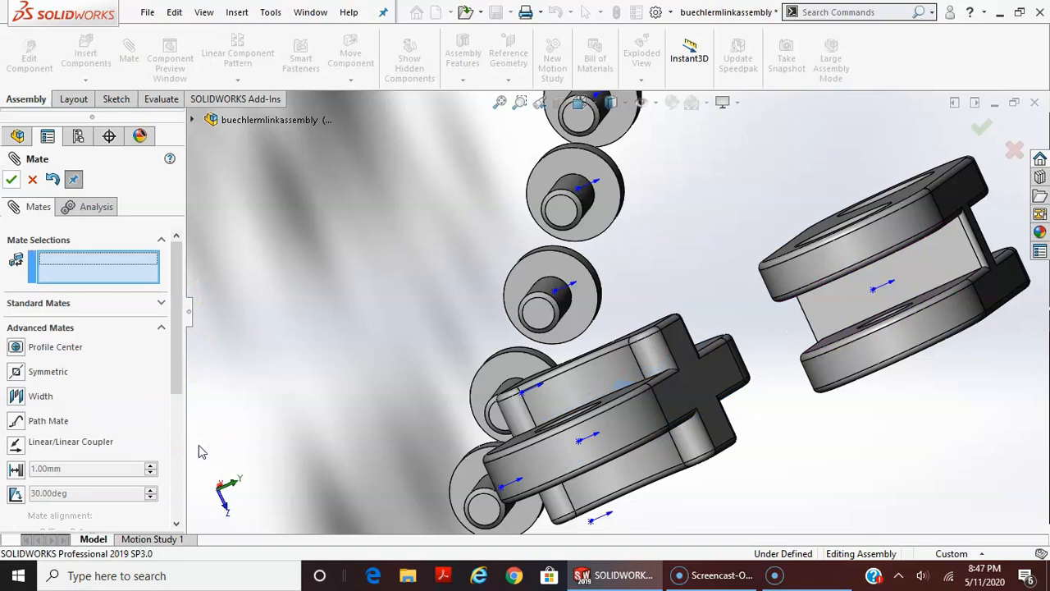
click(32, 179)
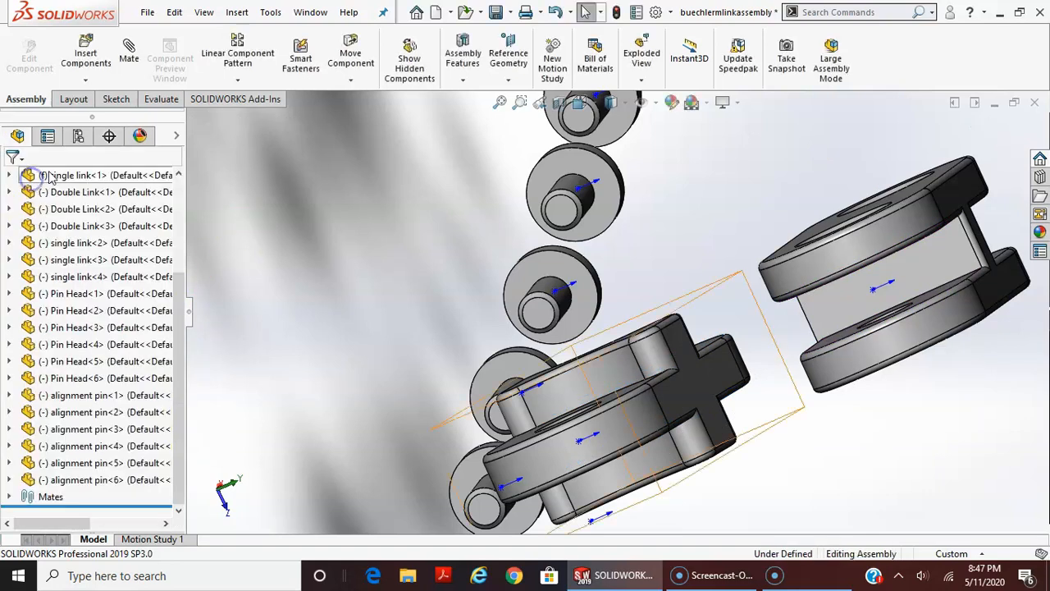
Expand the assembly's mates and highlight the single link and double link faces used by the Width mate
click(9, 497)
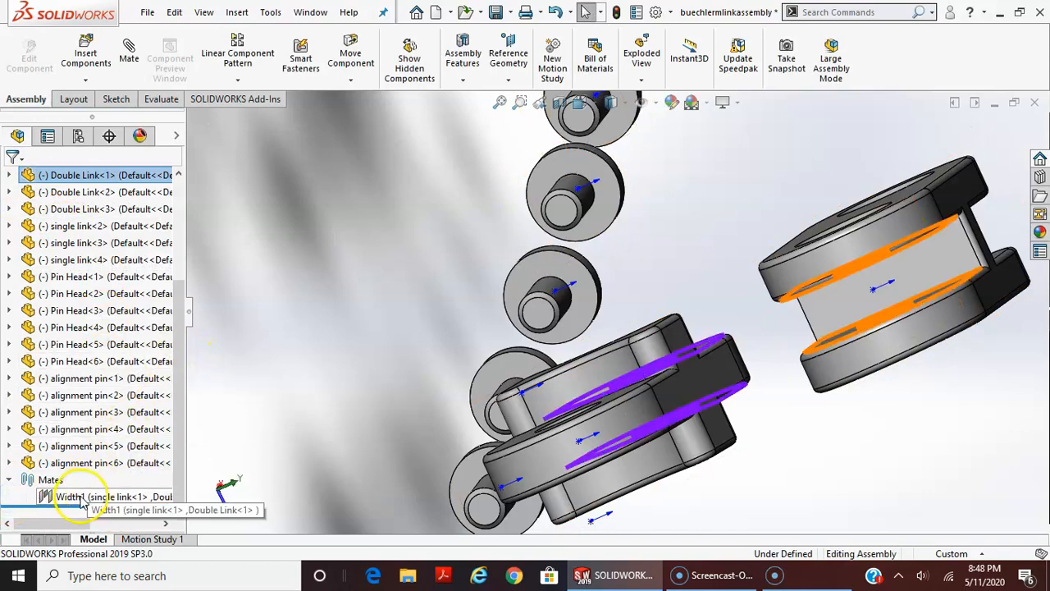
scroll(548, 354, up, 5)
middle_drag(621, 383, 632, 302)
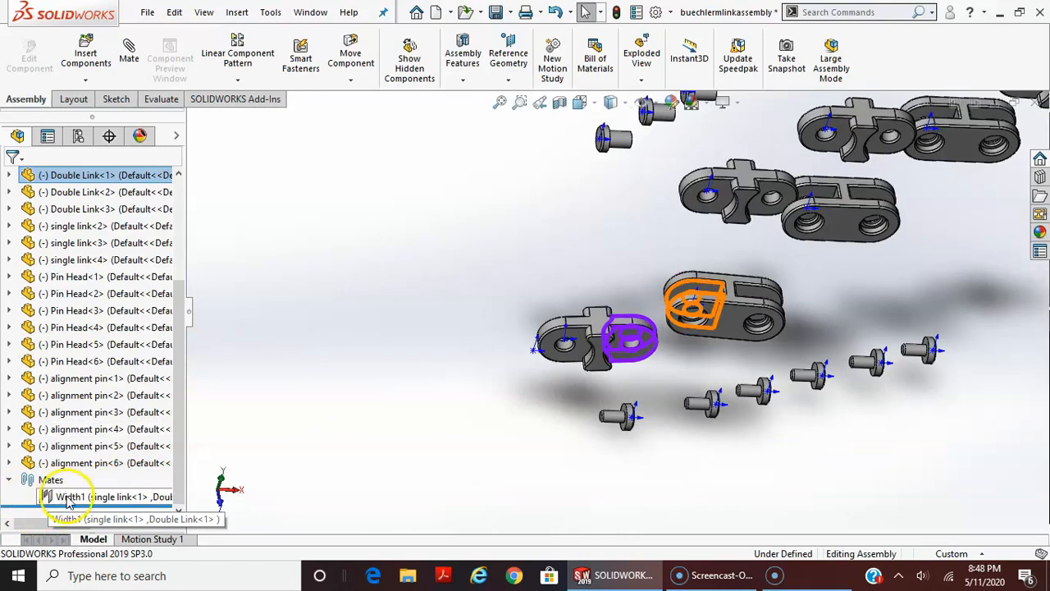
scroll(681, 345, down, 5)
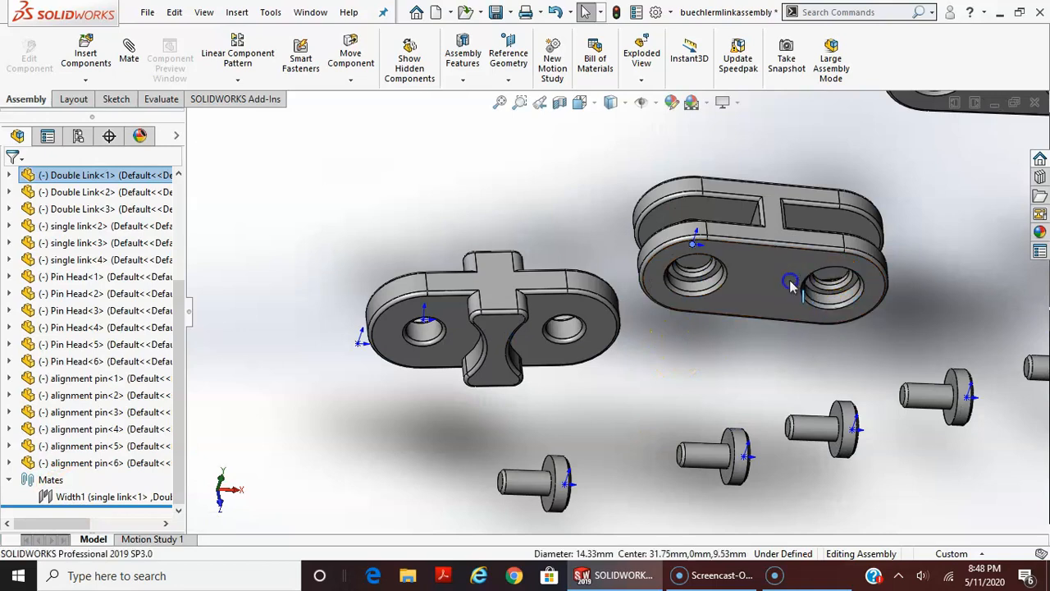
Move the first double link around the fixed single link to test the motion the Width mate allows
drag(790, 283, 673, 313)
middle_drag(745, 335, 724, 279)
drag(661, 288, 676, 302)
middle_drag(678, 305, 679, 386)
mouse_move(640, 312)
mouse_down()
mouse_move(668, 417)
mouse_move(648, 316)
mouse_move(673, 406)
mouse_move(650, 308)
mouse_move(659, 399)
mouse_move(645, 422)
mouse_move(599, 394)
mouse_move(643, 373)
mouse_move(685, 383)
mouse_move(652, 392)
mouse_move(676, 388)
mouse_move(672, 290)
mouse_move(677, 300)
mouse_move(645, 320)
mouse_up()
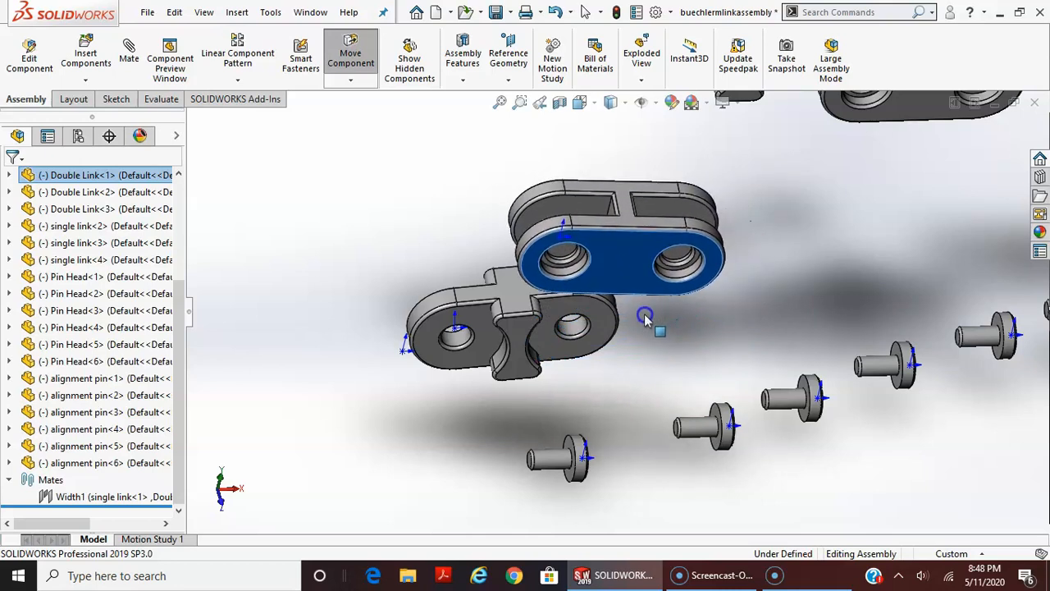
key(Escape)
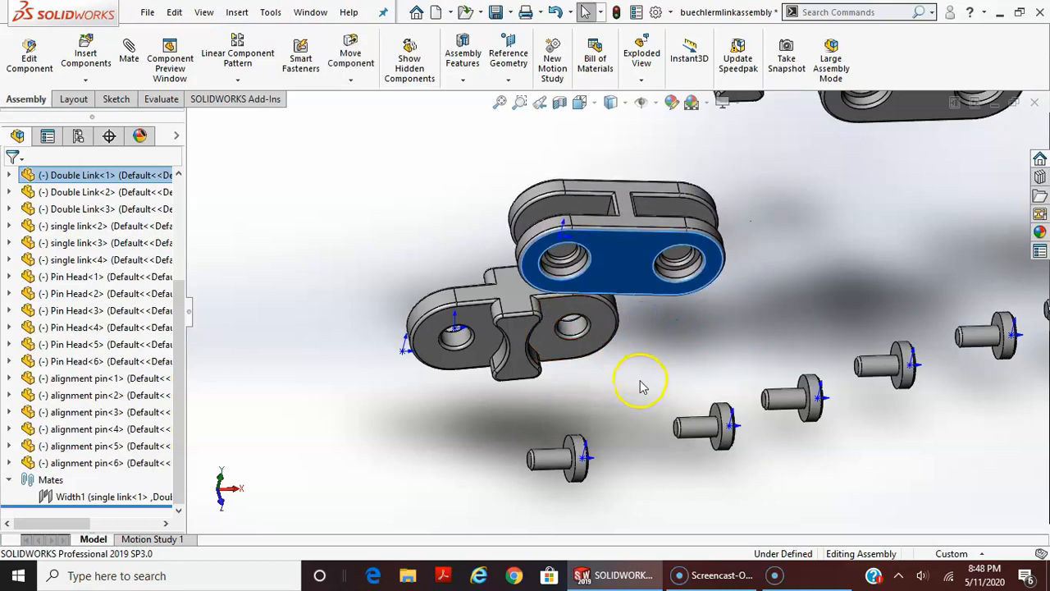
Show the assembly in Top view and shift the first double link along the fixed single link to check its centering
click(580, 103)
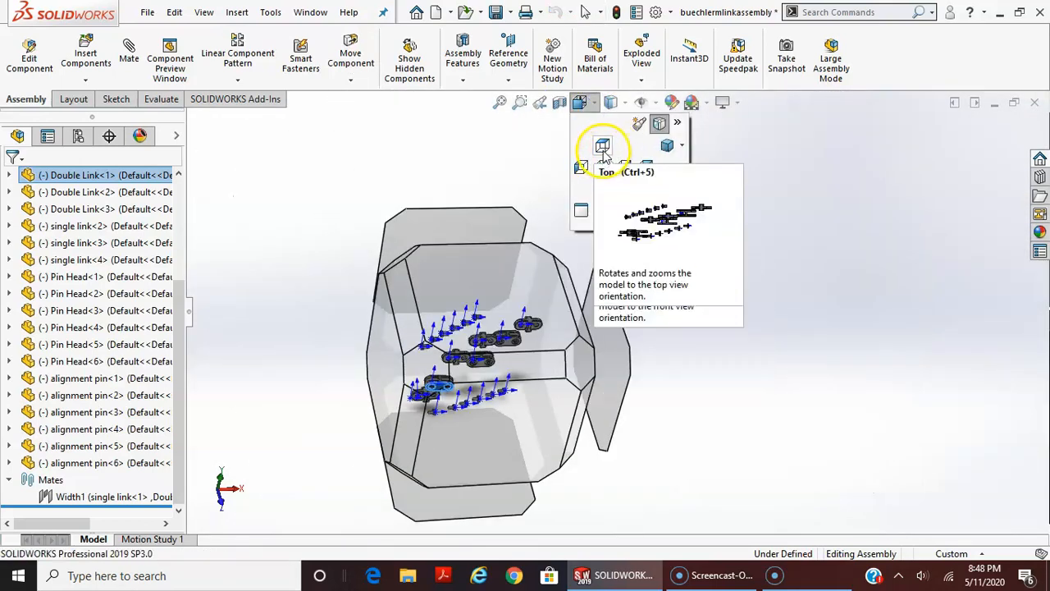
click(603, 154)
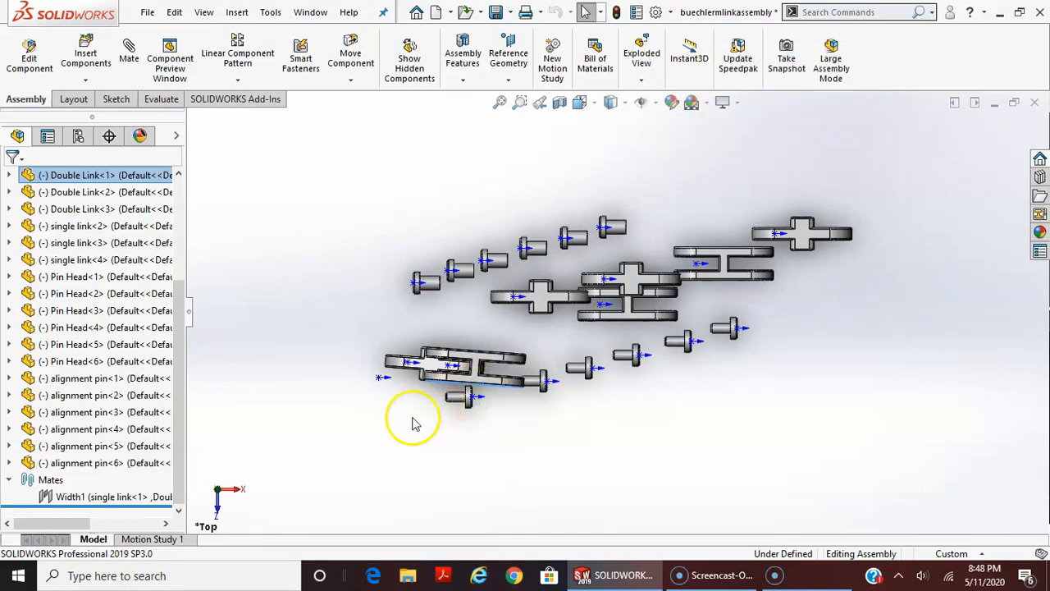
scroll(484, 376, down, 5)
drag(754, 254, 853, 306)
drag(848, 229, 849, 309)
key(Escape)
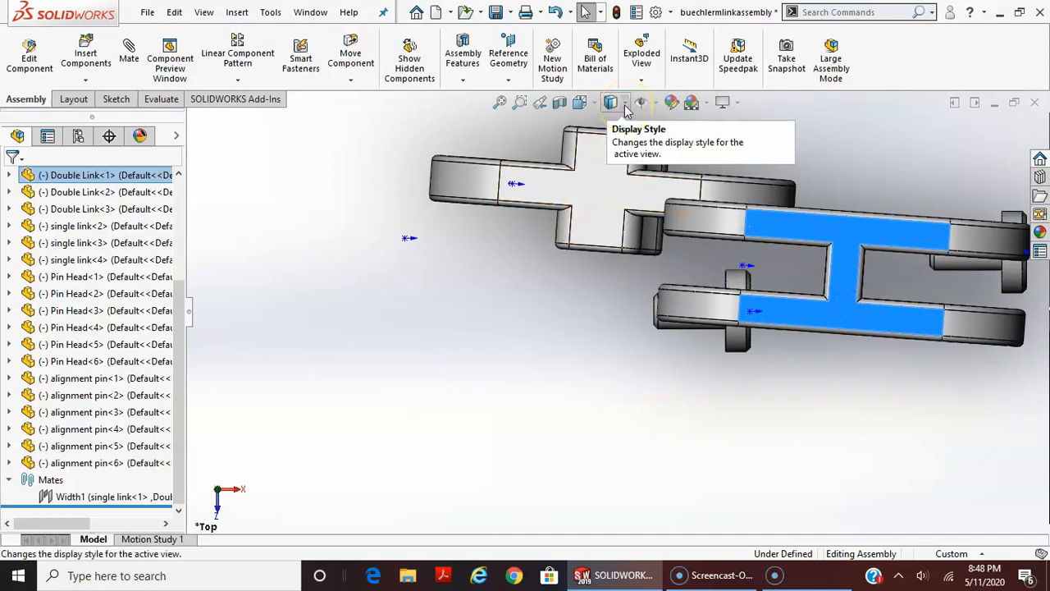
Restore the Top view and test moving the double link vertically relative to the fixed single link
click(581, 102)
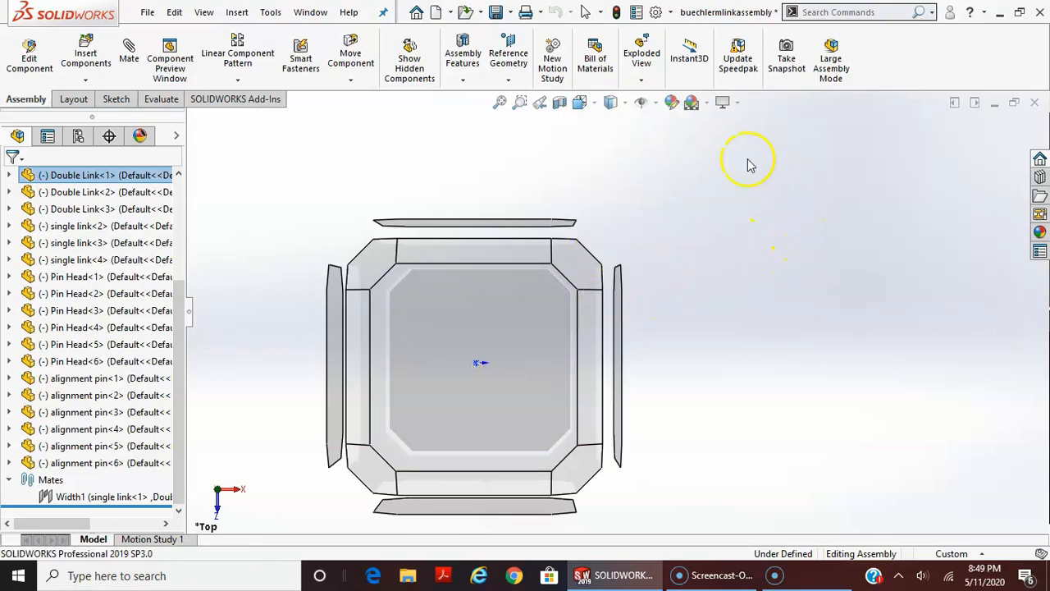
click(602, 103)
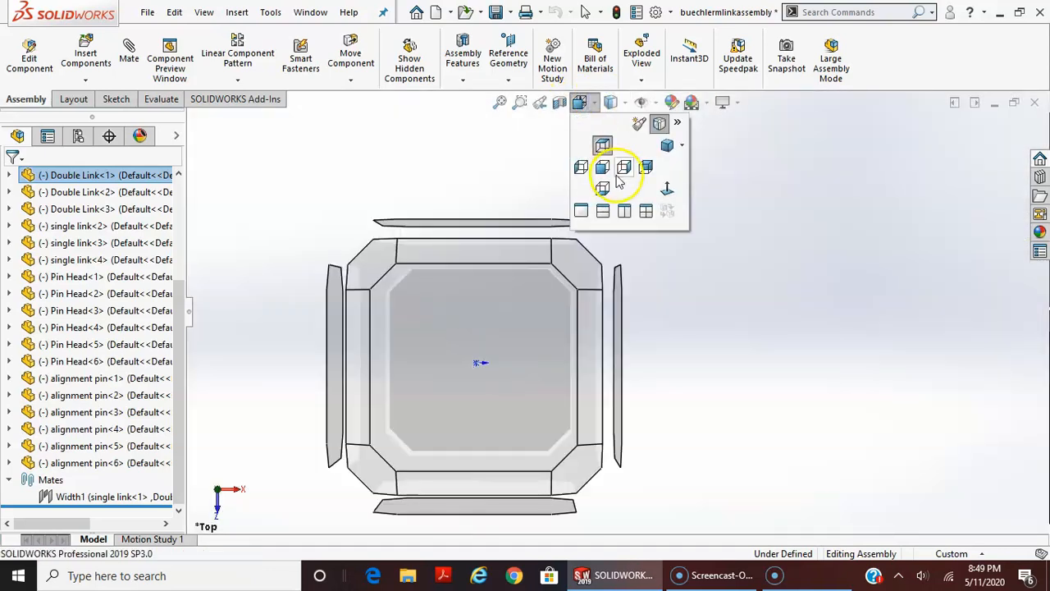
click(603, 146)
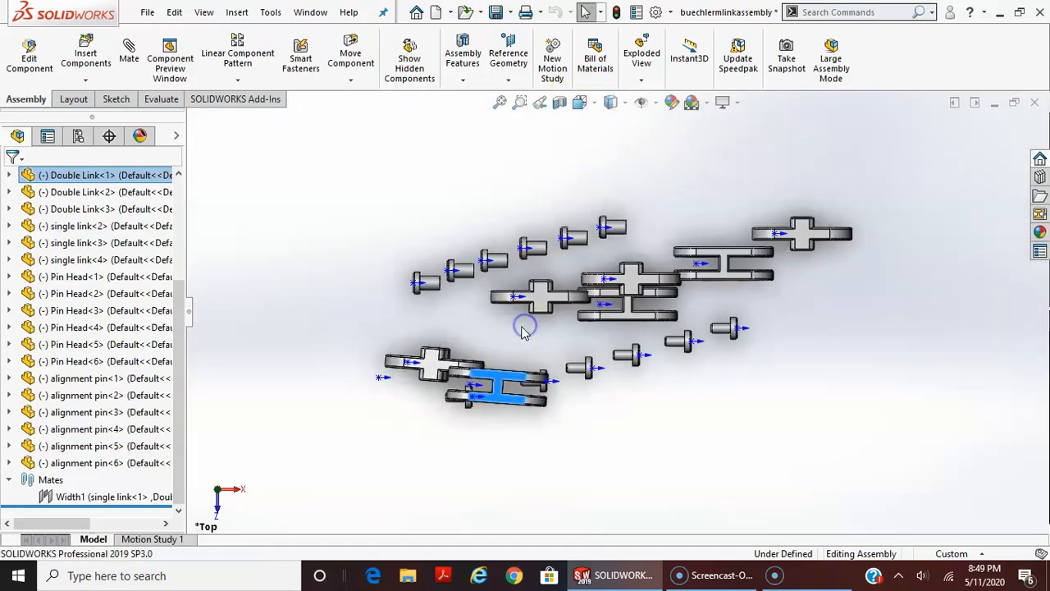
scroll(597, 312, down, 10)
drag(639, 385, 613, 300)
middle_drag(578, 389, 585, 346)
scroll(585, 348, up, 5)
scroll(579, 398, up, 6)
middle_drag(586, 399, 591, 251)
scroll(697, 435, up, 6)
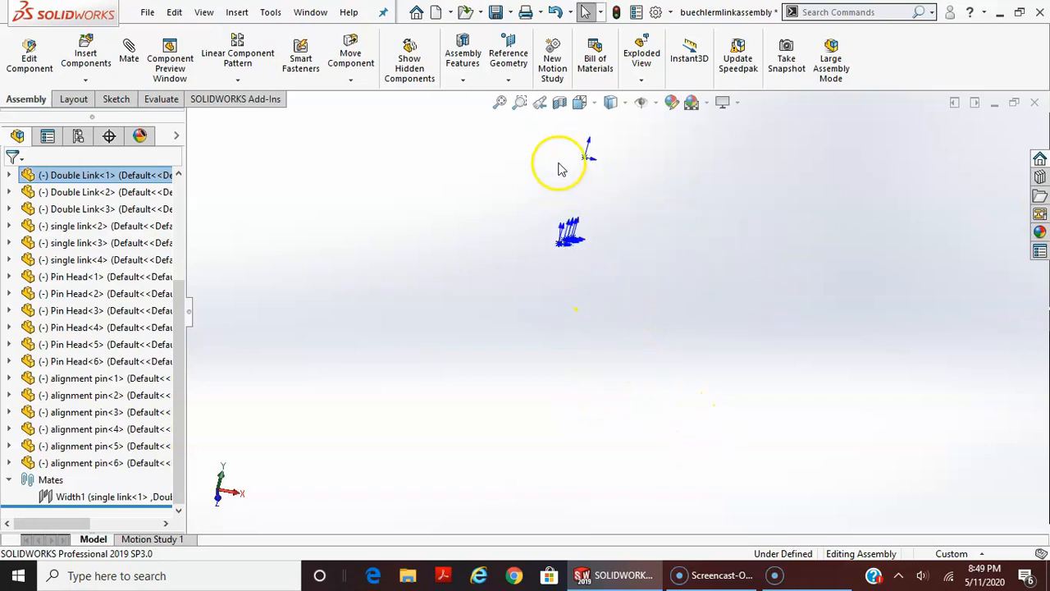
Bring the far-off double link back down to the rest of the components
drag(597, 176, 598, 239)
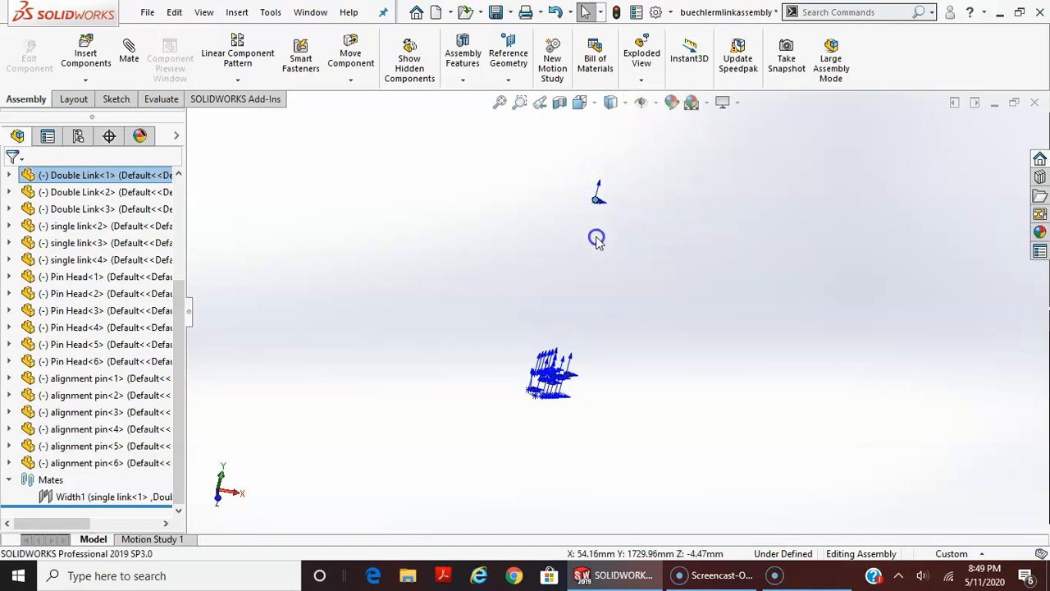
drag(548, 391, 540, 405)
key(Escape)
scroll(525, 378, down, 8)
drag(743, 316, 707, 379)
middle_drag(711, 360, 708, 505)
scroll(700, 329, down, 7)
click(699, 329)
drag(714, 328, 692, 482)
In Top view, move the overlapping pin clear of the double link and slide the double link over the single link's end
click(580, 102)
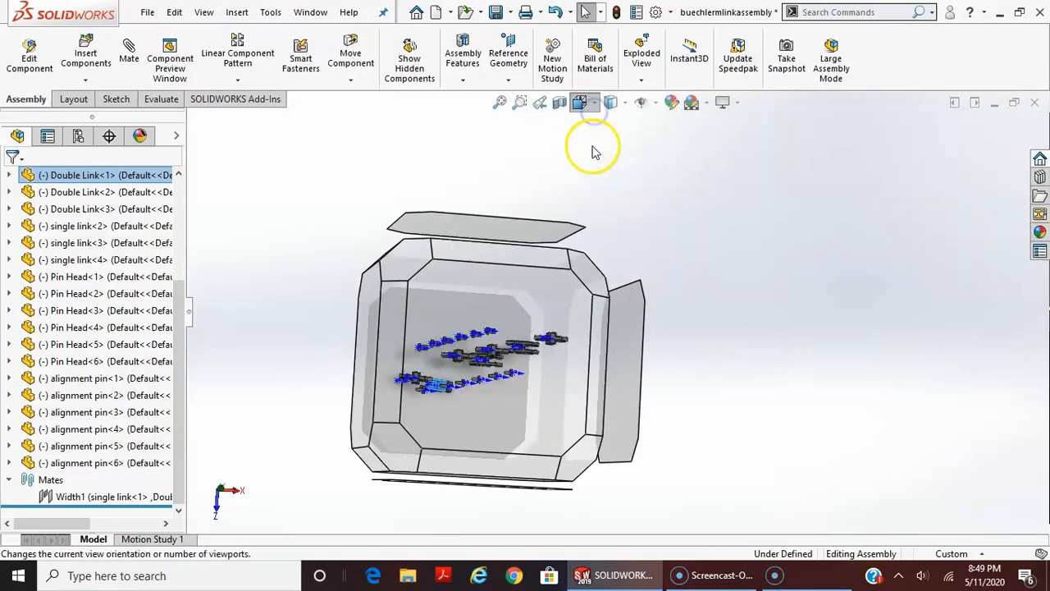
click(603, 147)
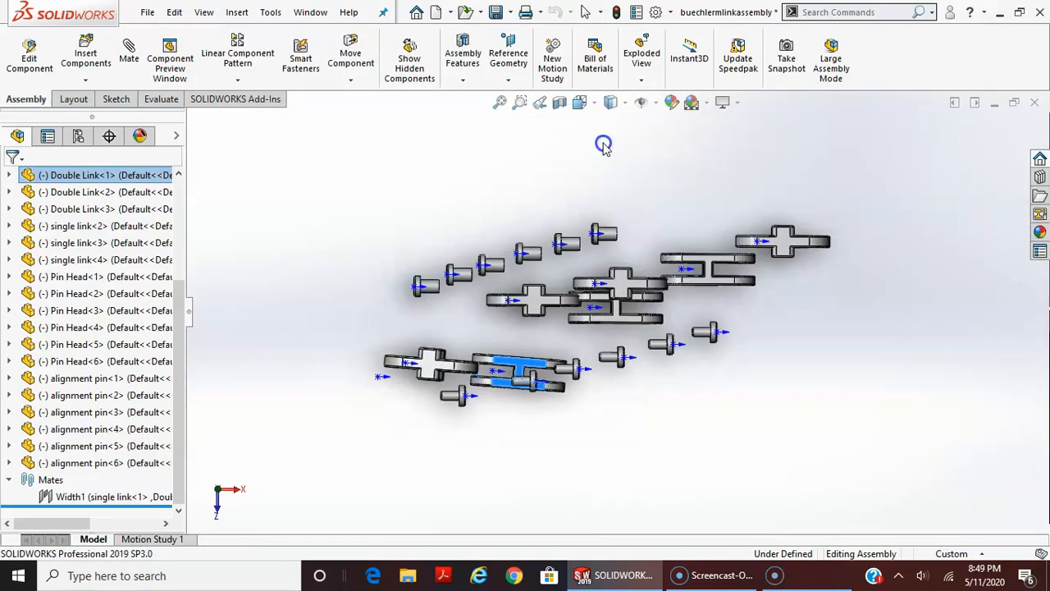
drag(542, 377, 513, 371)
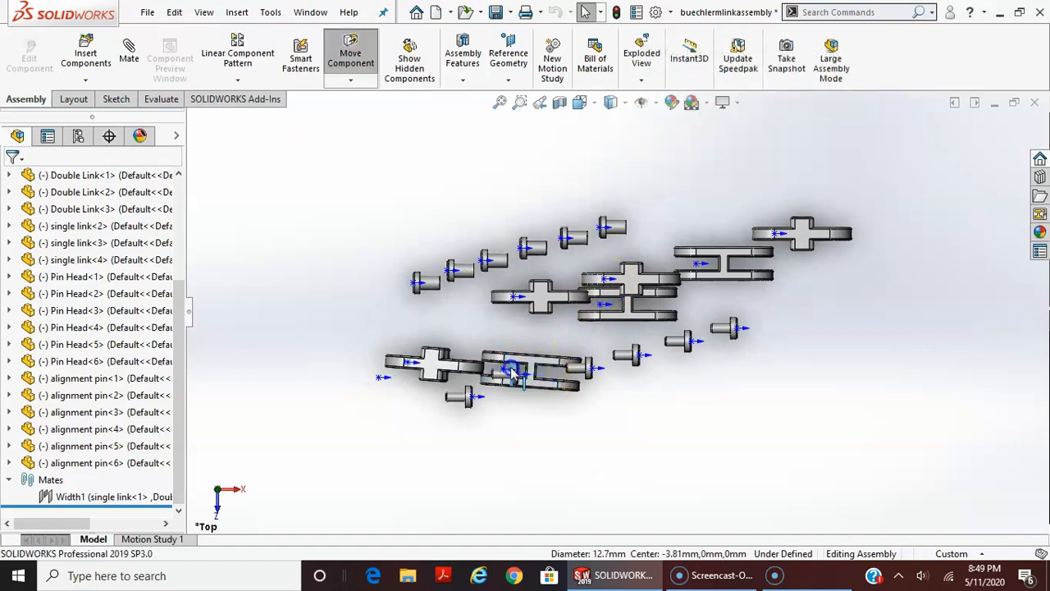
drag(583, 396, 545, 412)
drag(537, 375, 493, 388)
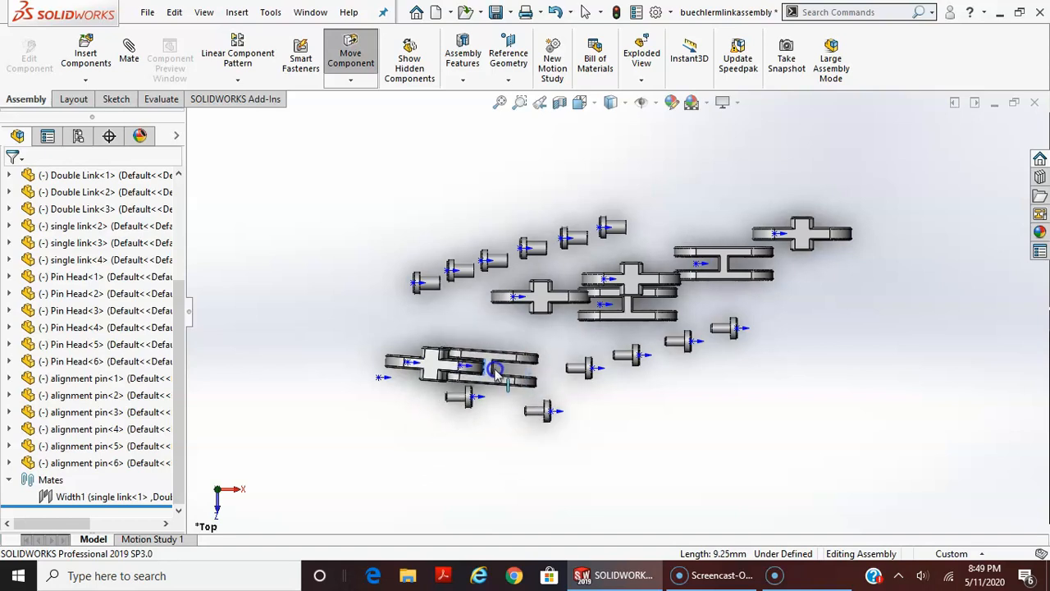
Reposition the first double link right beside the fixed single link so their holes are close together
scroll(508, 376, down, 1)
middle_drag(509, 377, 533, 392)
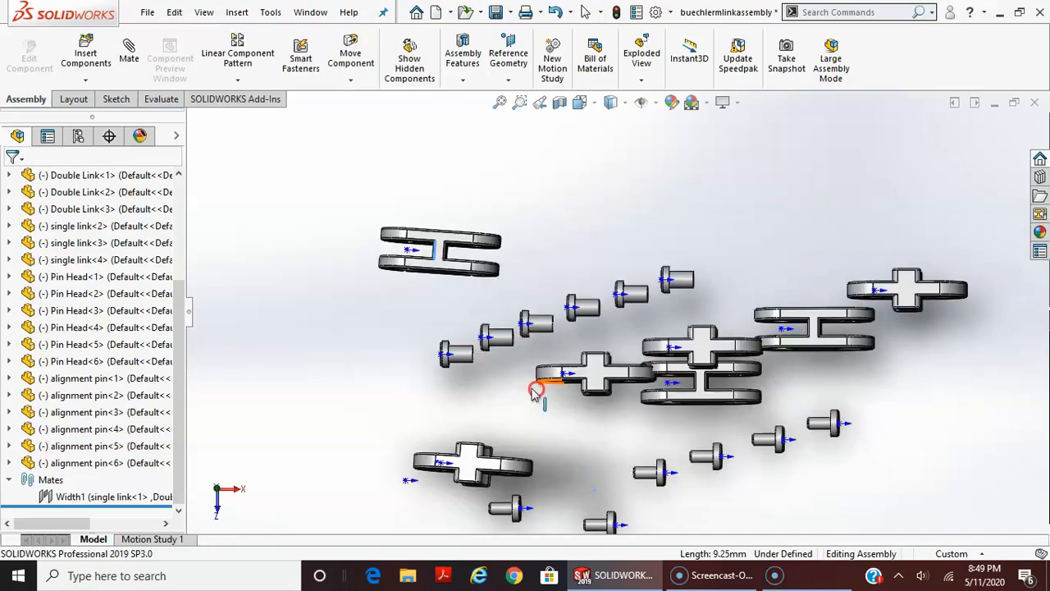
middle_drag(572, 452, 586, 407)
scroll(584, 431, up, 6)
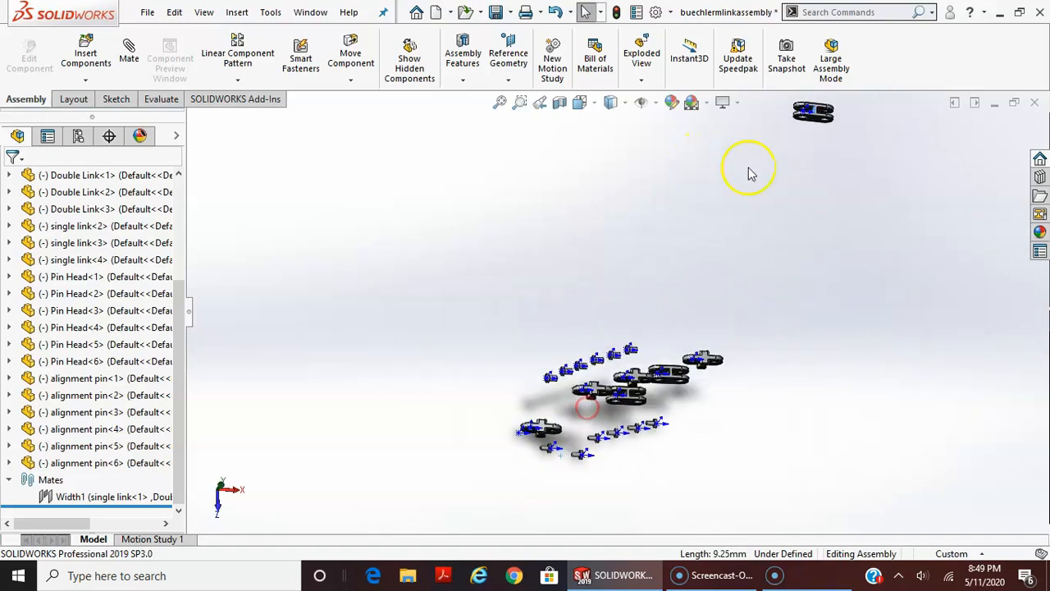
drag(817, 123, 736, 274)
click(824, 118)
drag(824, 117, 601, 420)
drag(565, 454, 563, 434)
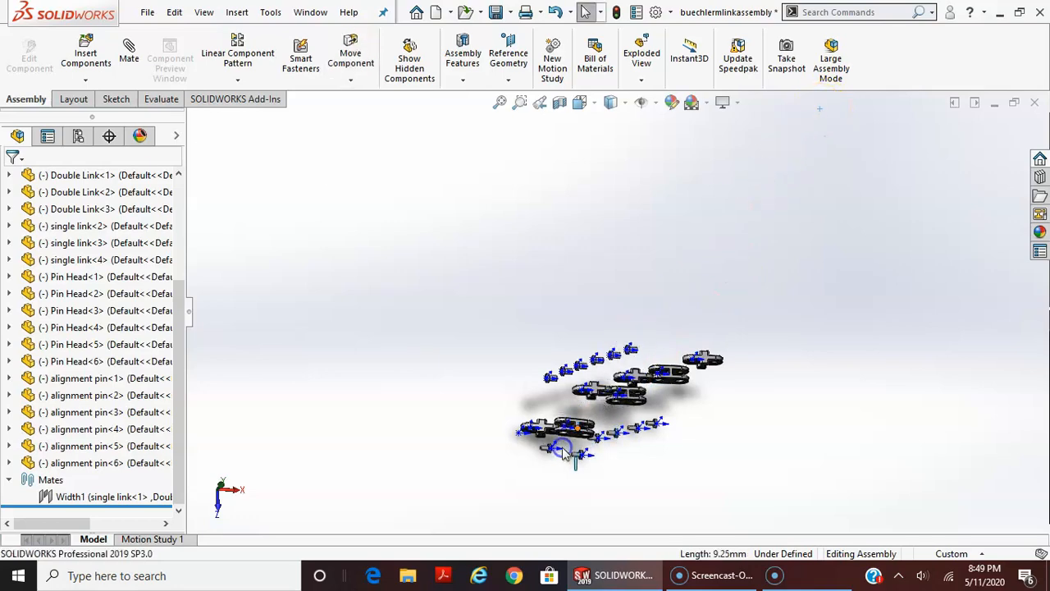
Add a Concentric mate between the fixed single link's hole edge nearest the double link and the first double link's adjacent hole edge
scroll(563, 434, down, 10)
middle_drag(665, 415, 632, 214)
click(302, 246)
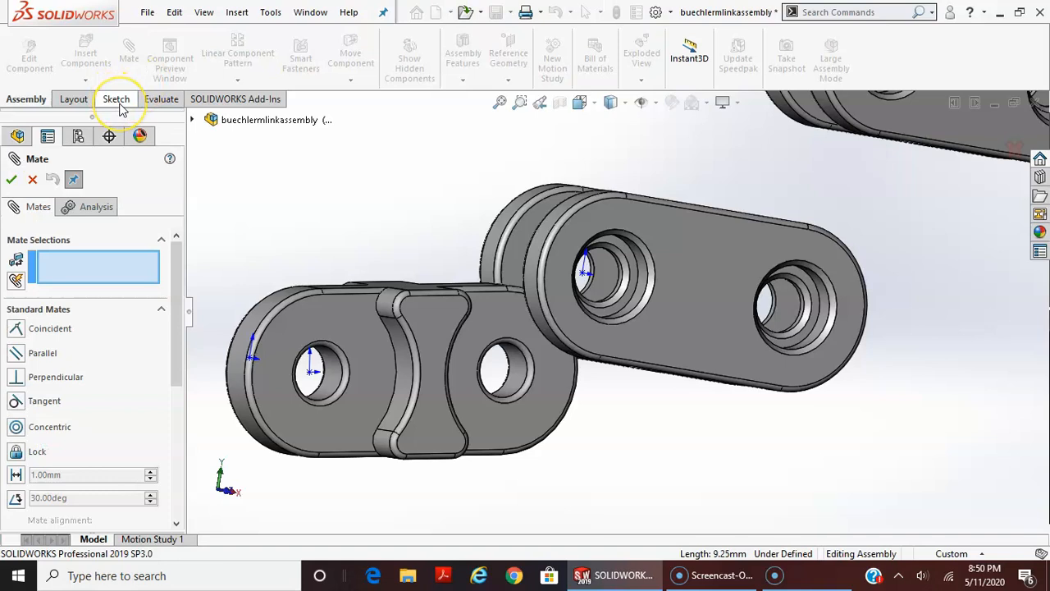
click(529, 366)
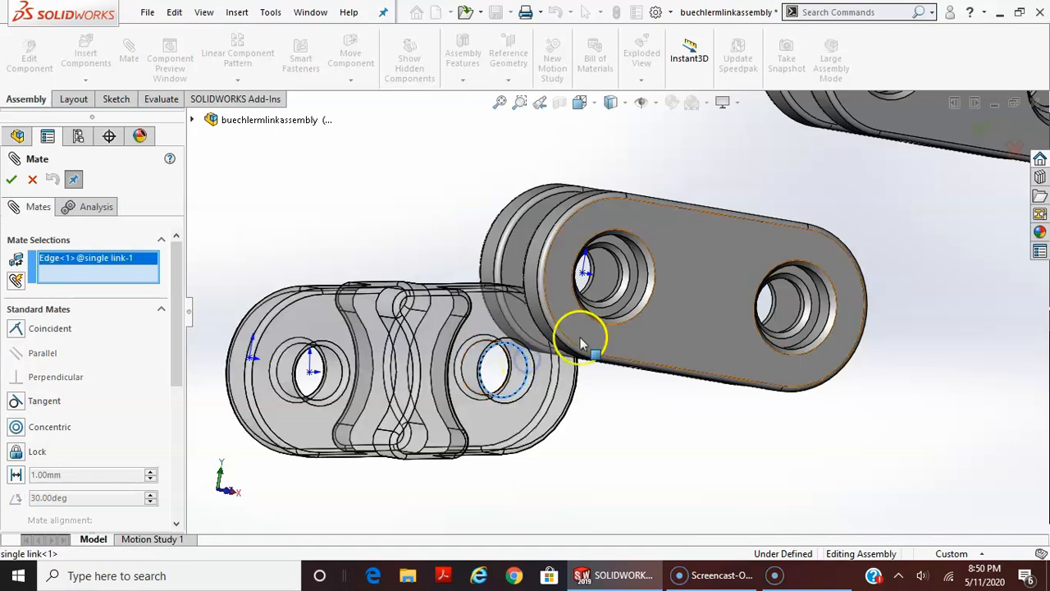
click(631, 278)
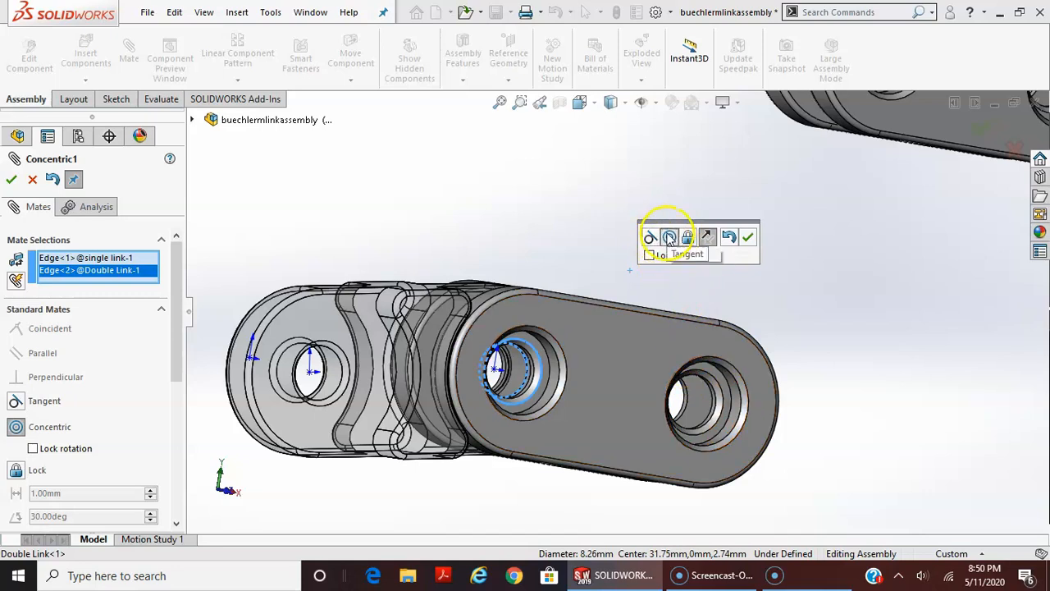
click(748, 238)
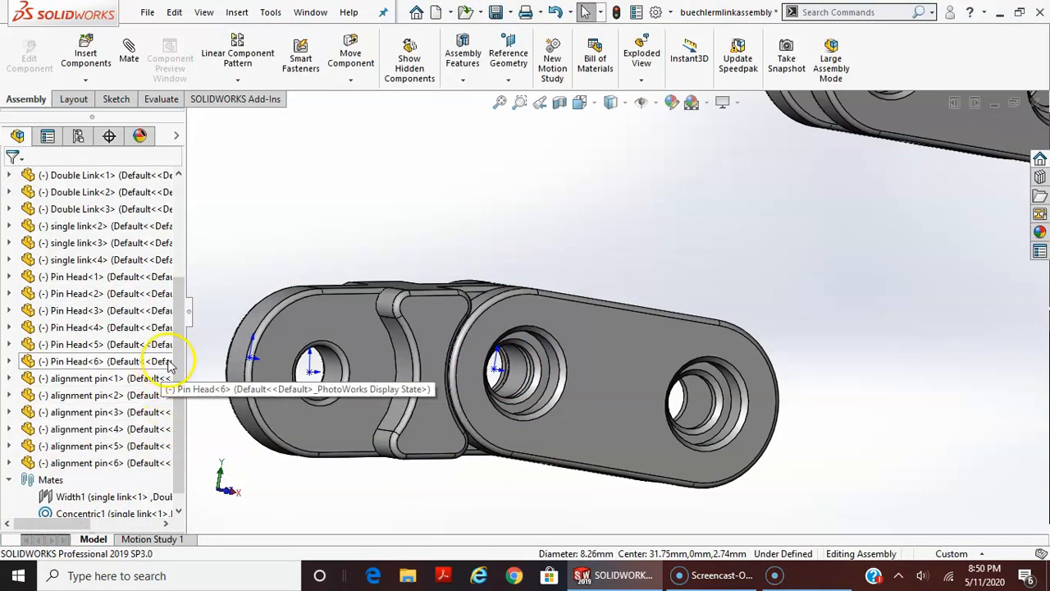
Expand the assembly's mates and select the Concentric mate to highlight the edges it joins
click(9, 463)
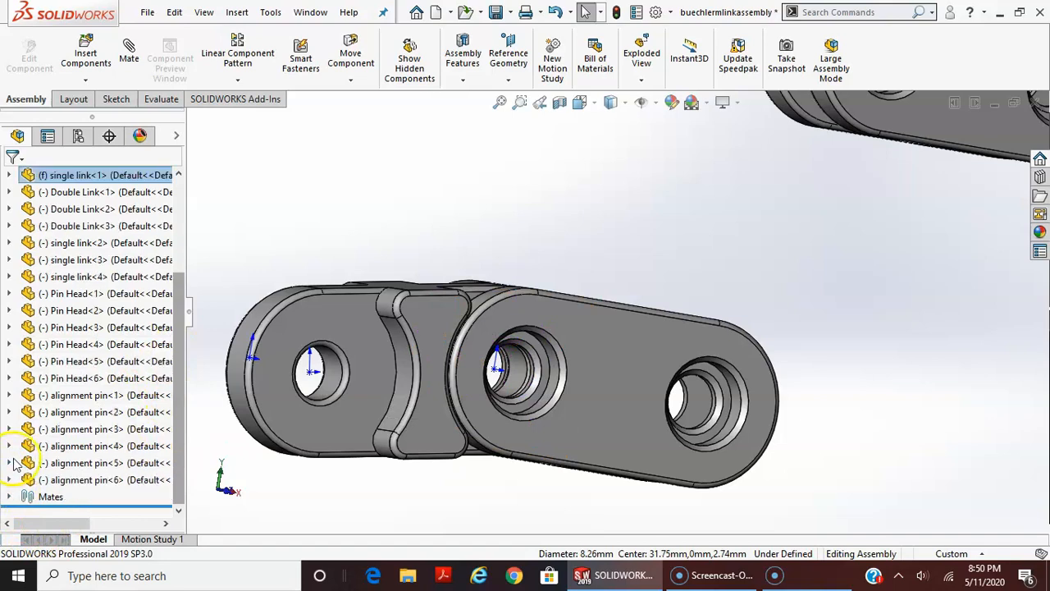
click(9, 497)
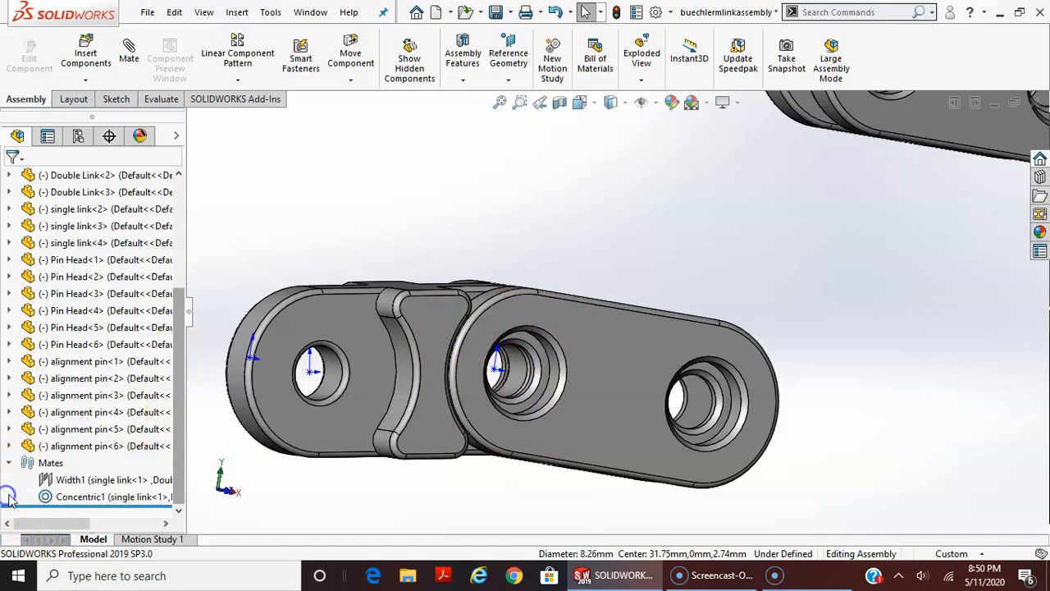
click(76, 495)
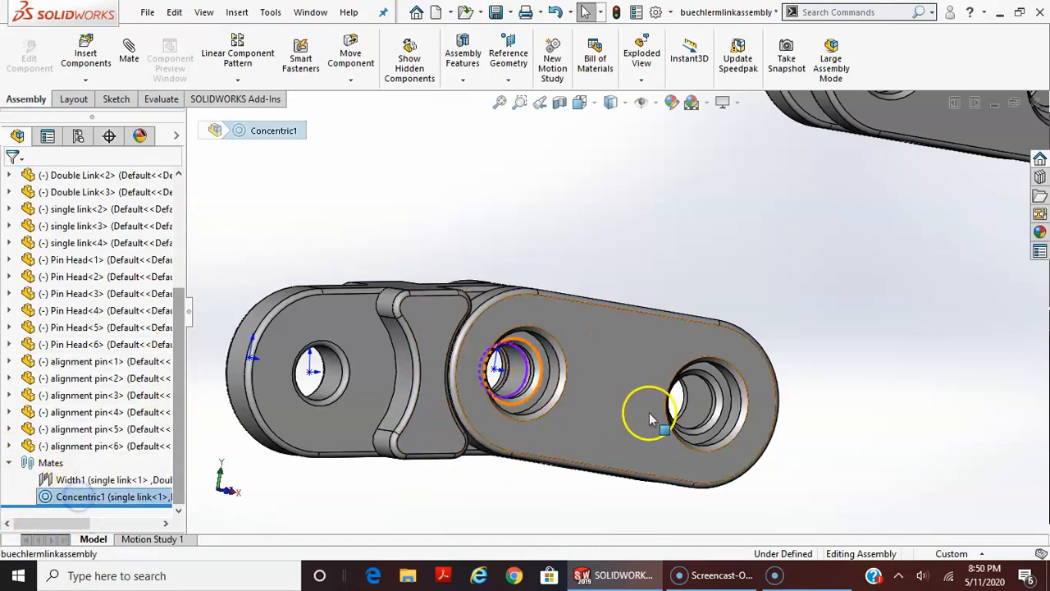
Swing the first double link about its shared hole with the fixed single link to test the hinge, leaving it angled upward
drag(659, 316, 679, 407)
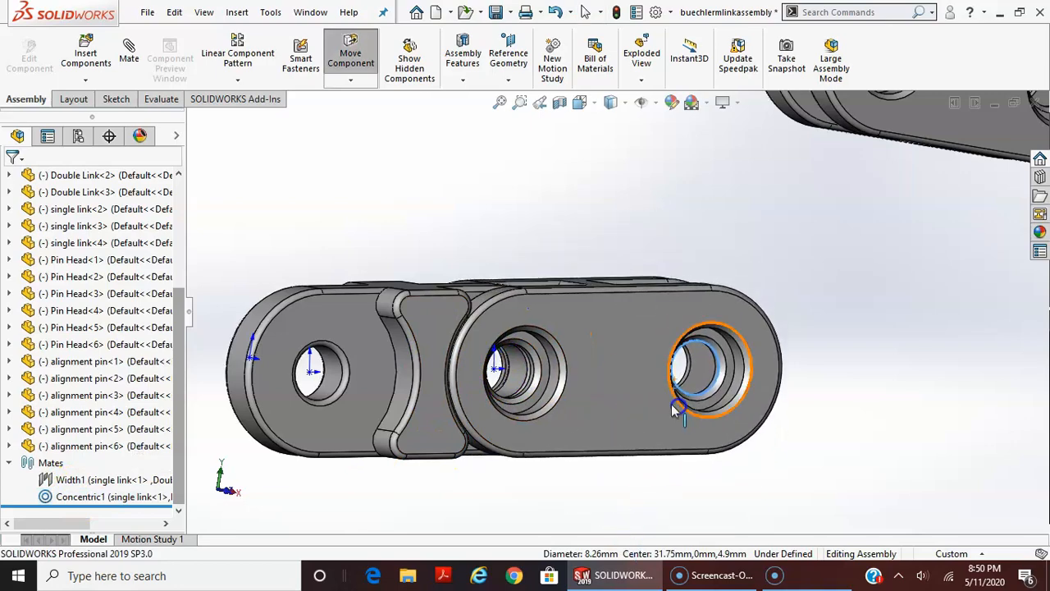
scroll(669, 406, down, 3)
scroll(566, 395, up, 3)
middle_drag(561, 239, 563, 491)
drag(561, 345, 549, 362)
click(729, 328)
drag(670, 270, 555, 246)
middle_drag(587, 353, 553, 207)
drag(567, 389, 521, 198)
scroll(505, 371, down, 4)
click(604, 411)
middle_drag(605, 411, 555, 446)
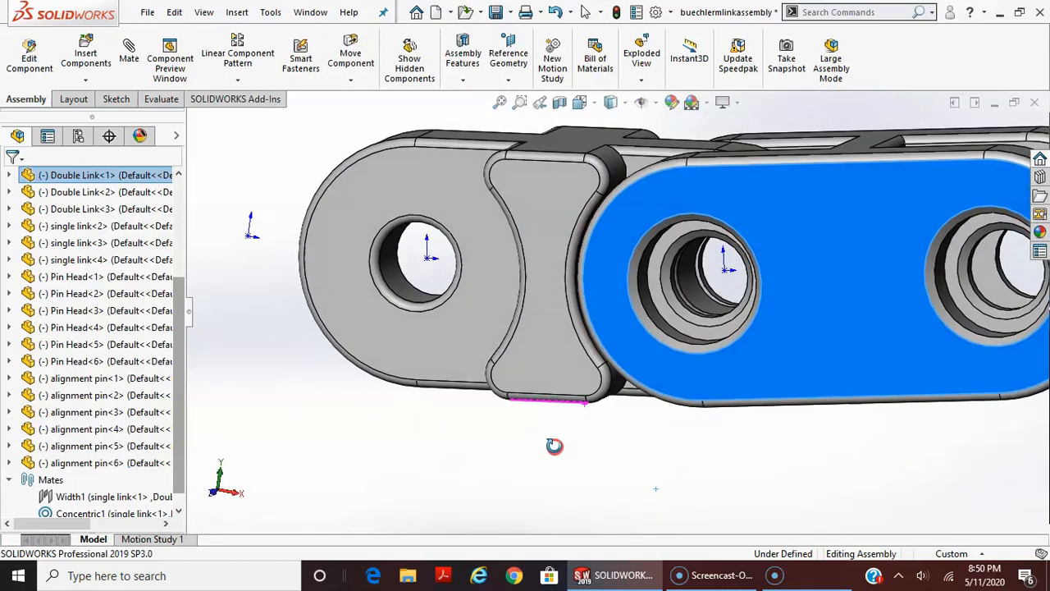
drag(789, 320, 732, 302)
drag(180, 383, 187, 410)
Add a Concentric mate between the second single link's nearer hole edge and the first double link's free hole edge, deselecting the double link's face
scroll(704, 534, up, 4)
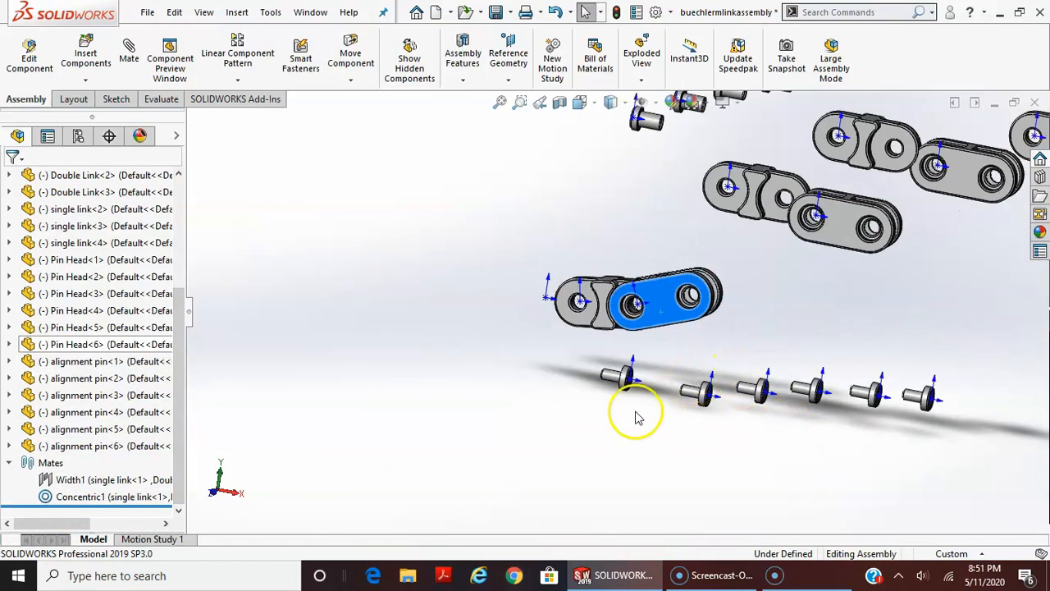
scroll(756, 283, down, 1)
scroll(745, 283, up, 3)
scroll(687, 283, down, 6)
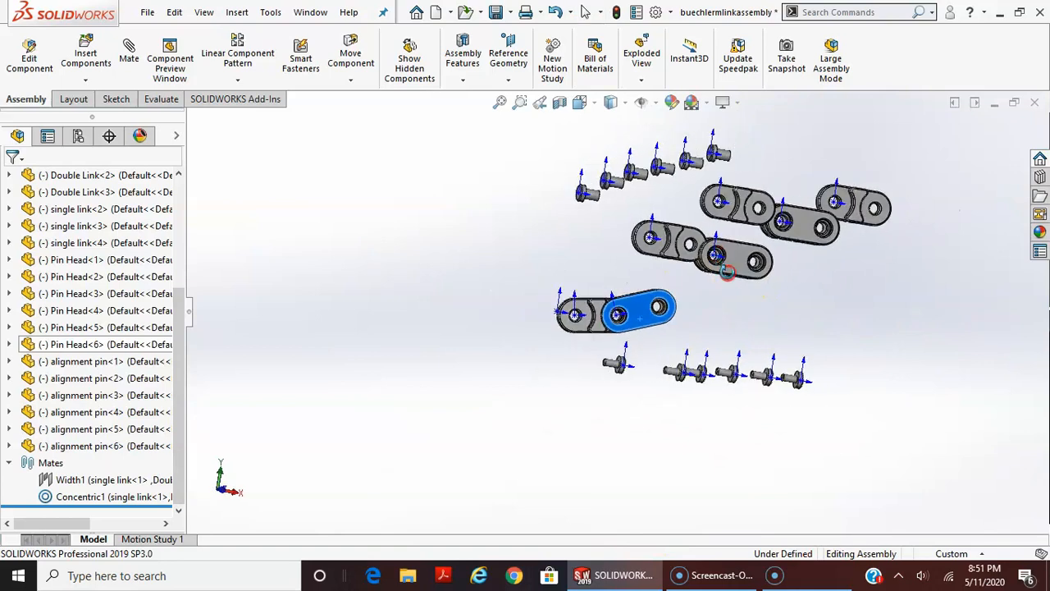
scroll(541, 456, up, 1)
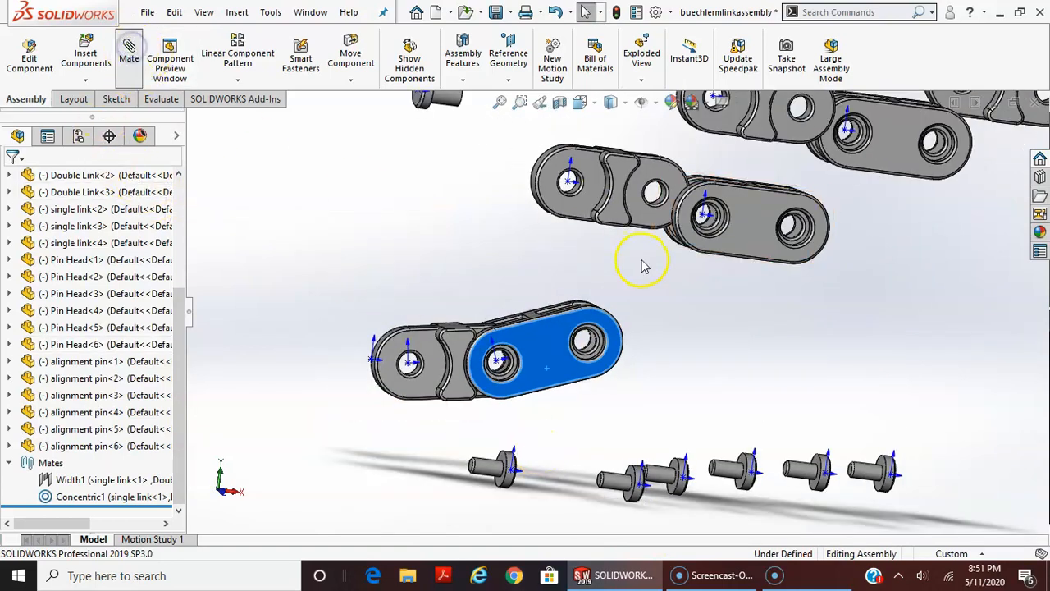
click(573, 195)
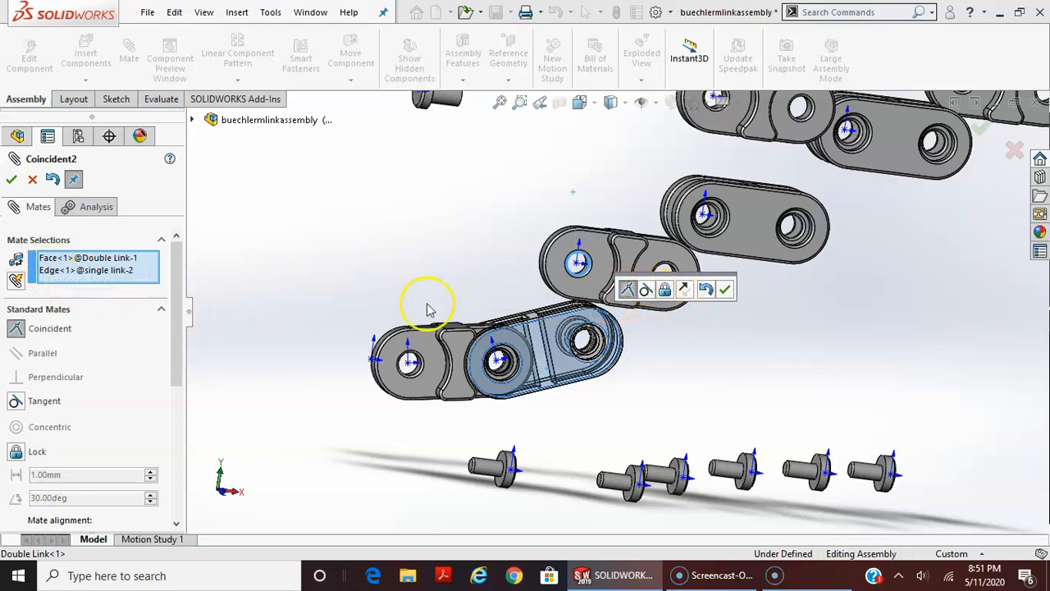
click(49, 260)
key(Delete)
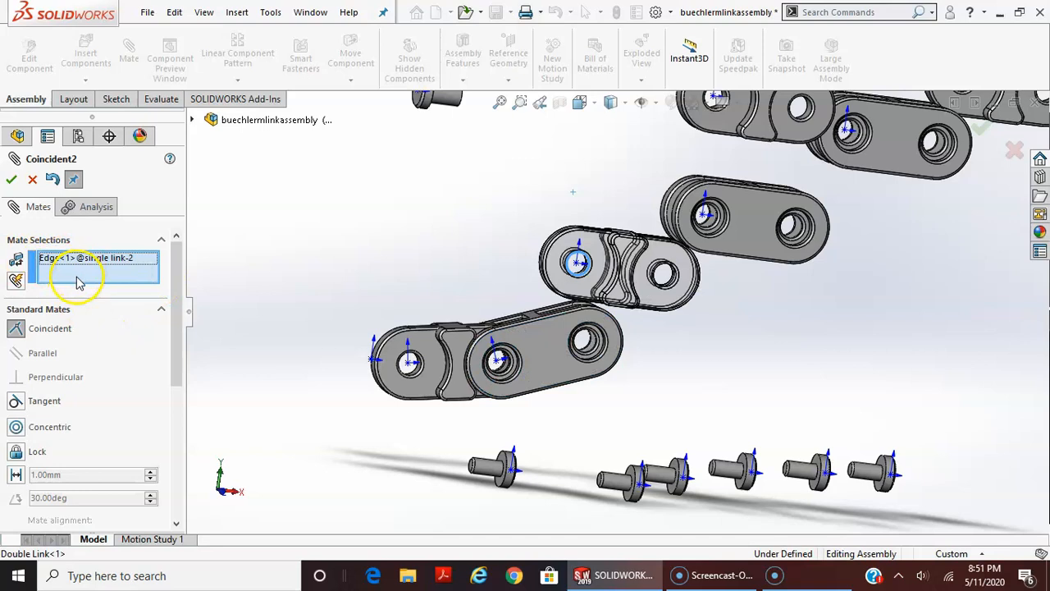
click(598, 348)
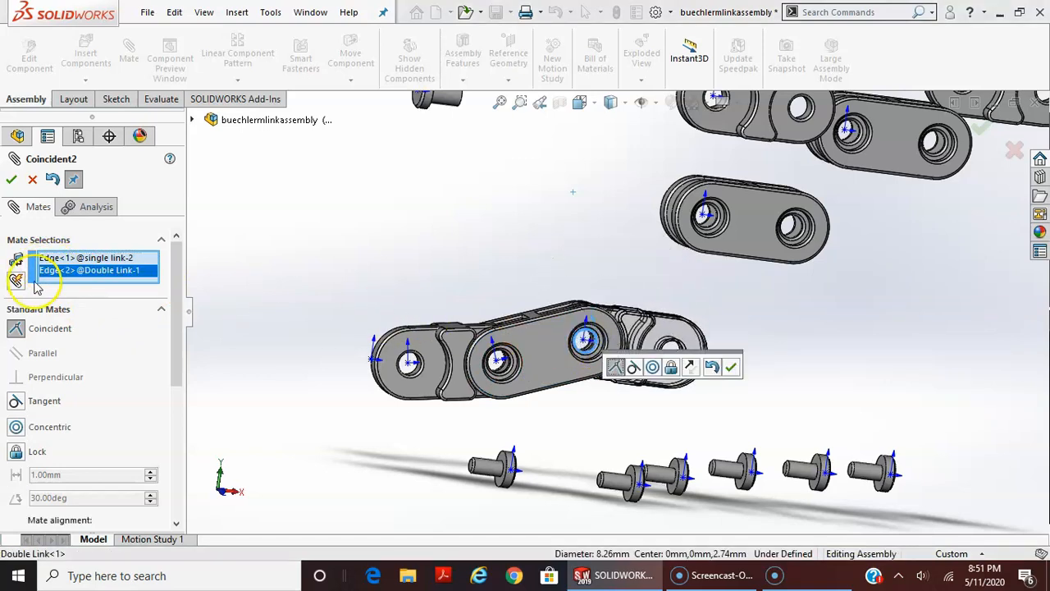
click(653, 369)
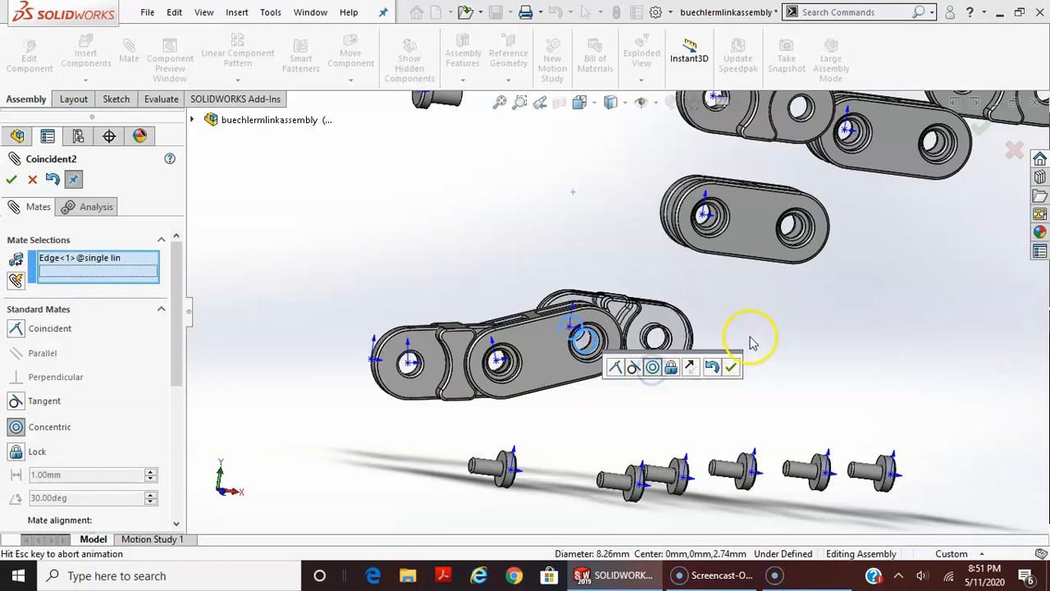
click(731, 368)
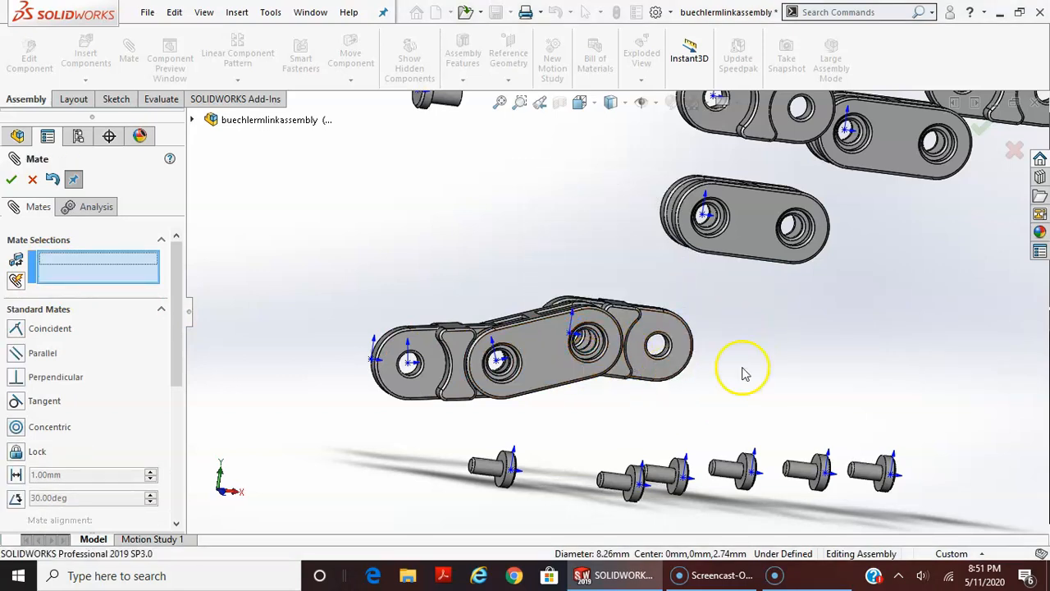
Add a centered Width mate with the first double link's free-end inner faces as width and the second single link's two faces as tab
scroll(648, 353, down, 3)
drag(672, 353, 694, 346)
middle_drag(698, 354, 814, 568)
drag(716, 447, 800, 368)
scroll(829, 419, up, 3)
middle_drag(829, 418, 697, 463)
scroll(698, 460, down, 6)
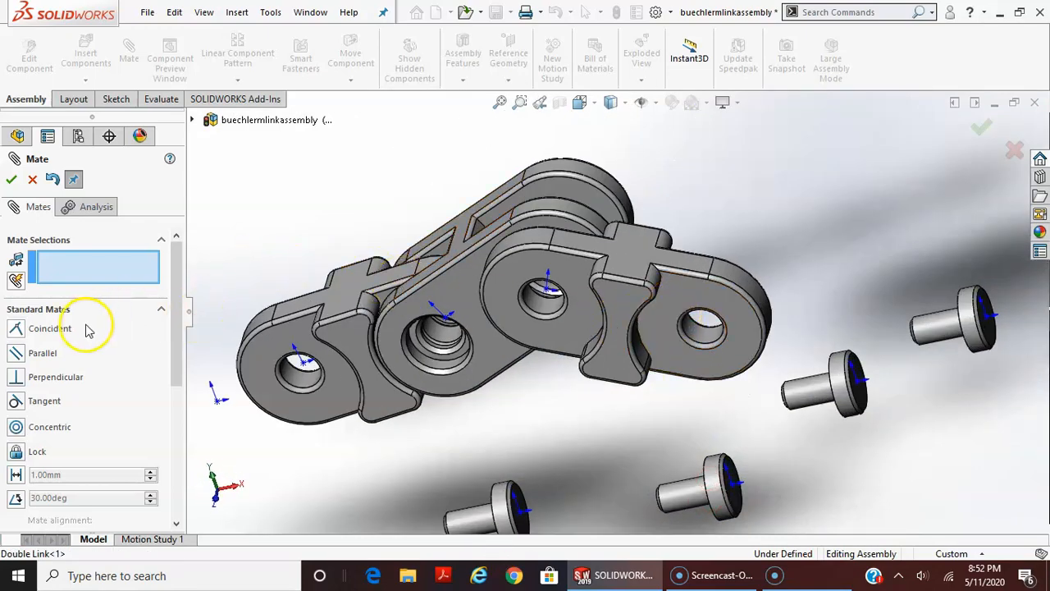
click(161, 309)
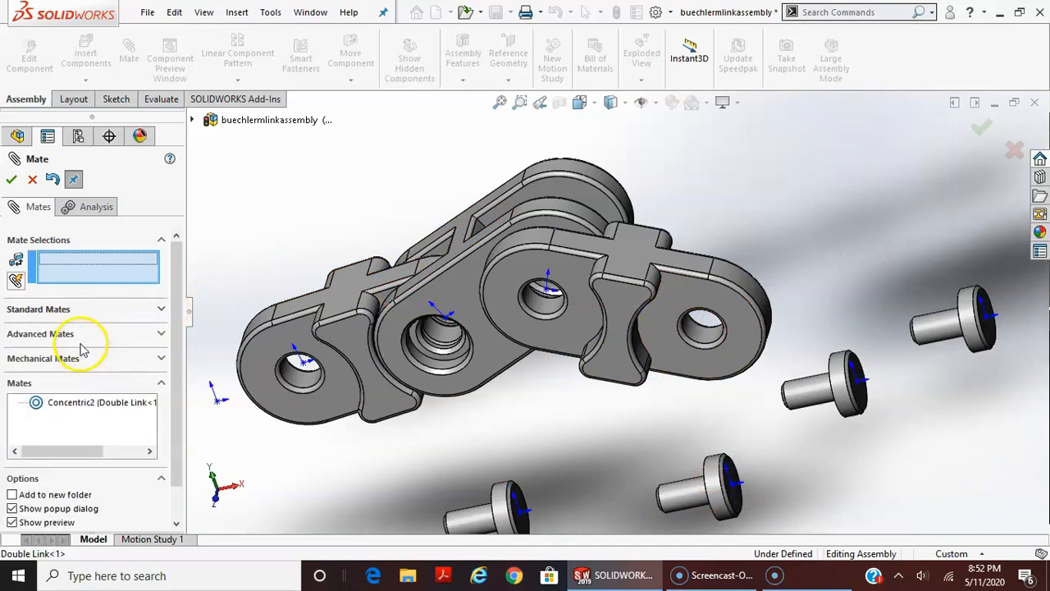
click(79, 341)
click(16, 395)
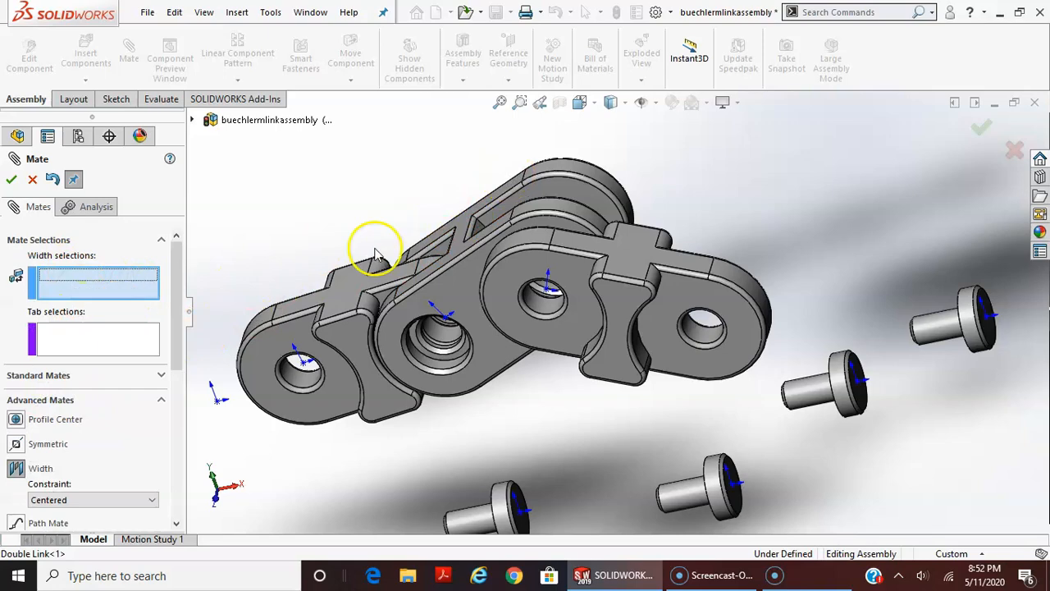
middle_drag(651, 156, 588, 197)
scroll(636, 238, down, 3)
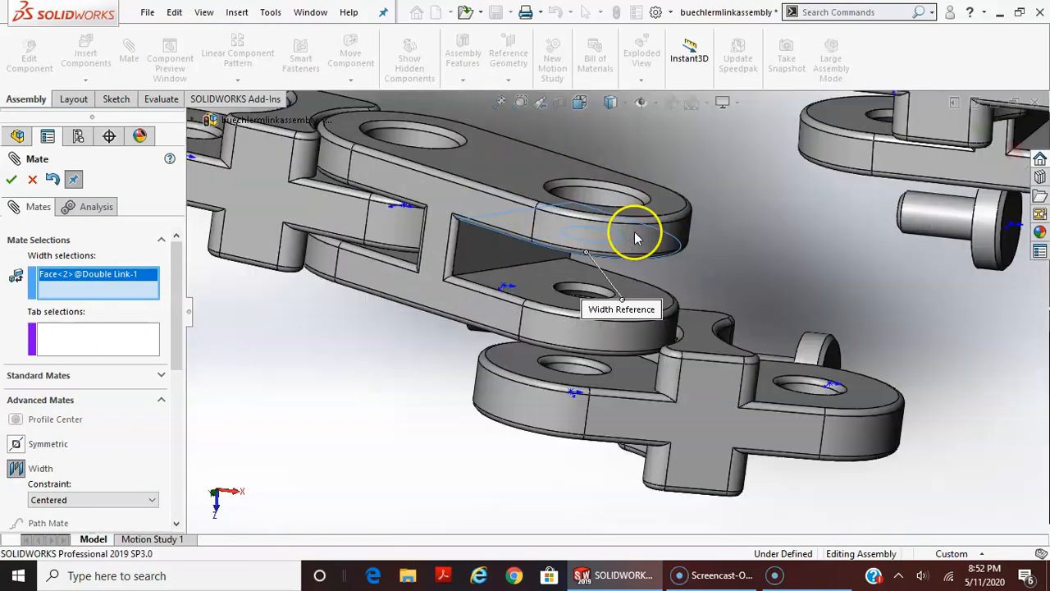
click(527, 284)
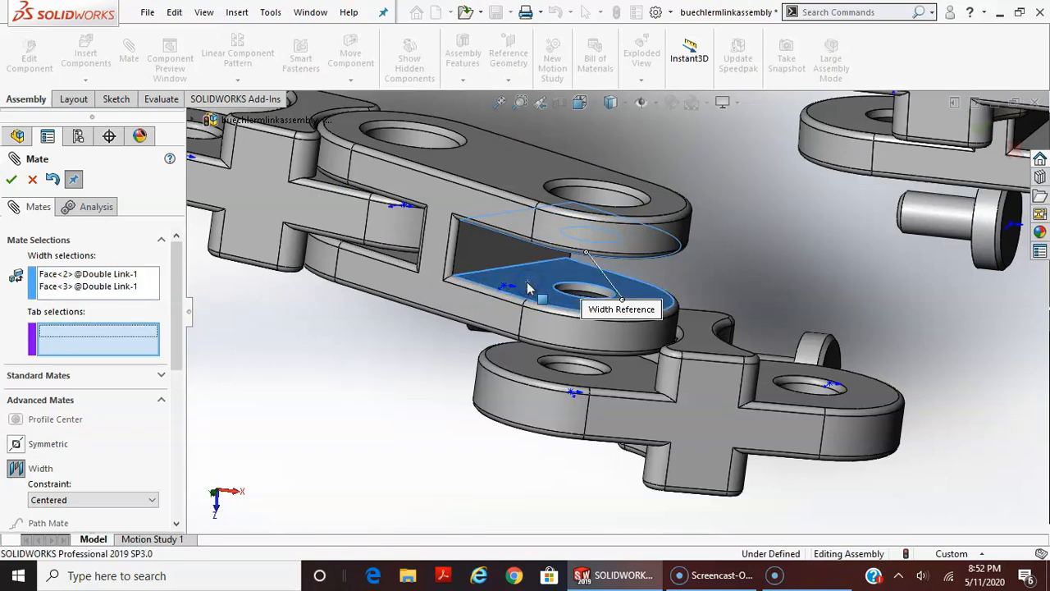
click(510, 361)
middle_drag(510, 361, 603, 375)
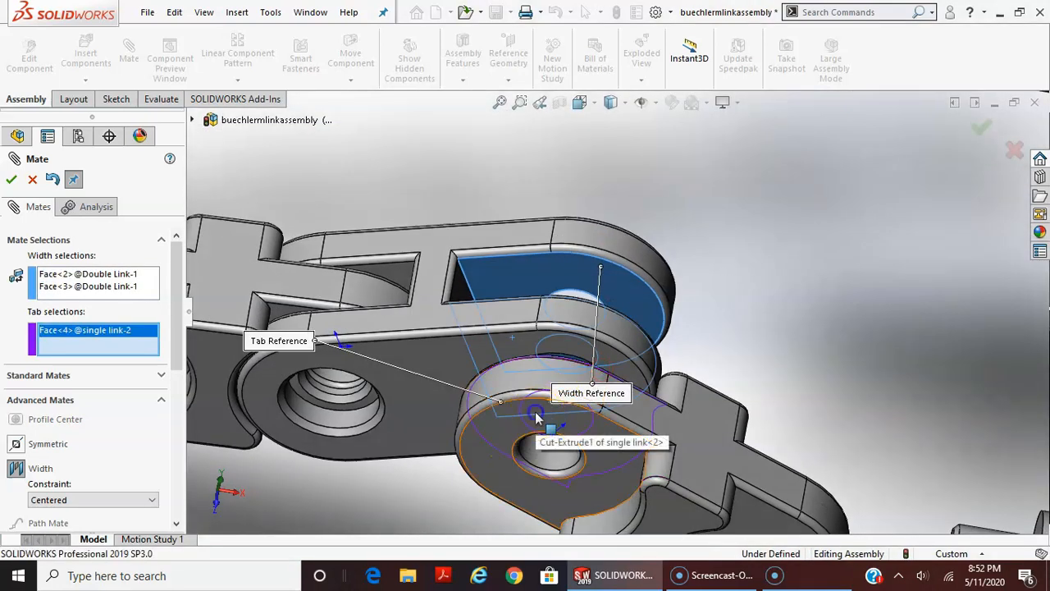
click(536, 417)
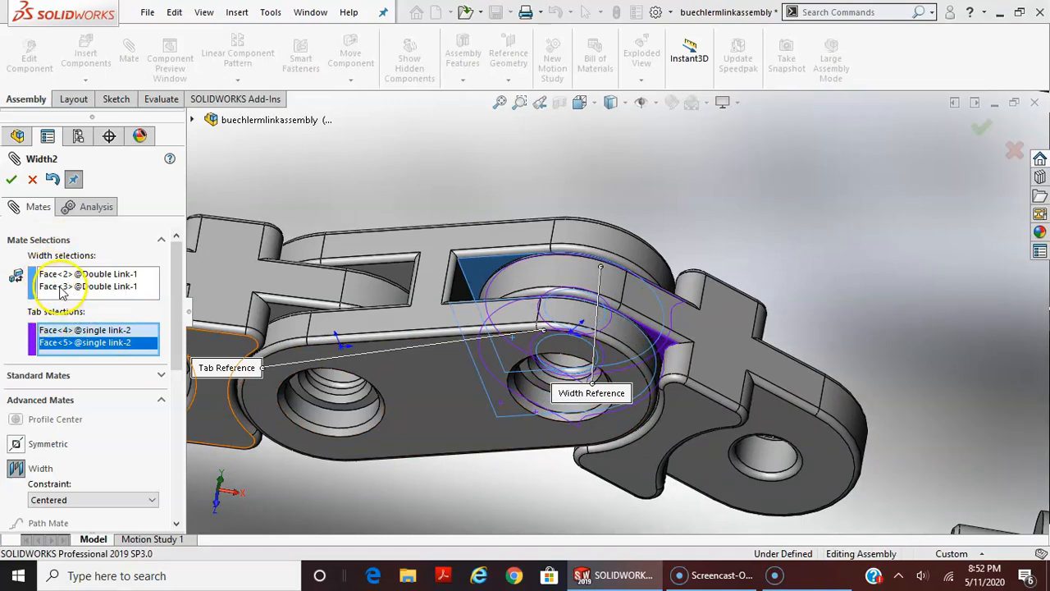
click(12, 179)
Add a centered Width mate with the second single link's free-end faces as width and the second double link's inner faces as tab
middle_drag(609, 258, 672, 263)
drag(706, 502, 758, 474)
drag(769, 357, 732, 292)
scroll(886, 433, up, 5)
scroll(797, 325, down, 2)
scroll(797, 325, up, 4)
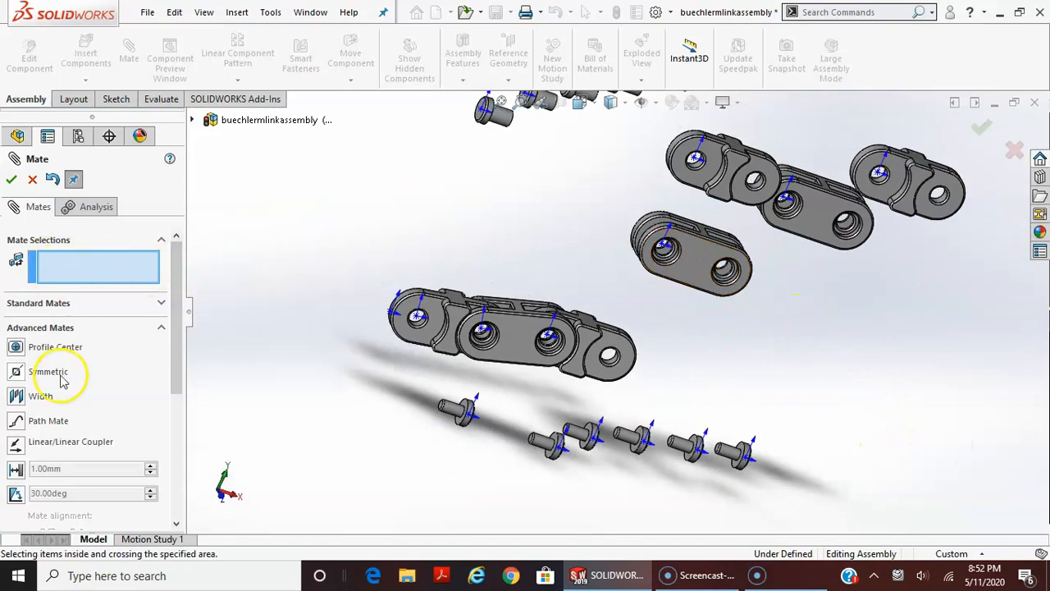
click(41, 396)
click(624, 355)
middle_drag(626, 358, 683, 350)
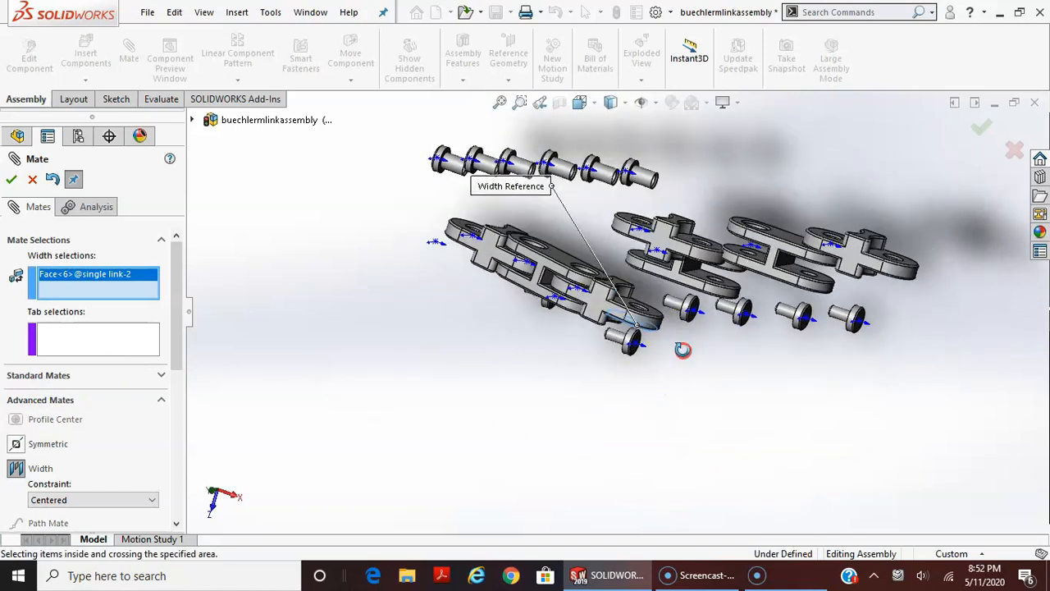
click(652, 304)
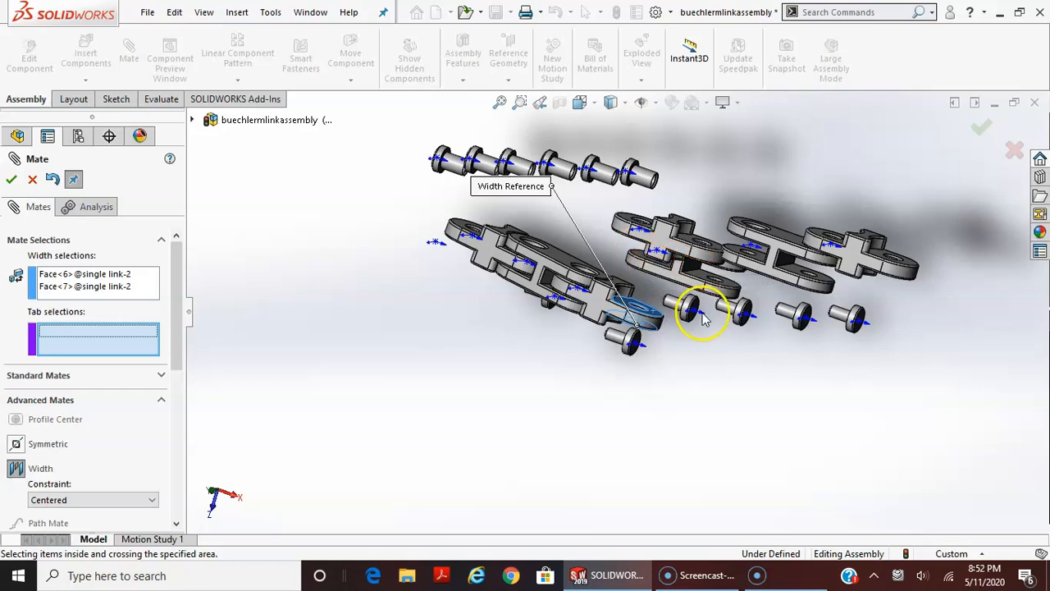
scroll(666, 312, up, 3)
scroll(662, 312, down, 7)
middle_drag(663, 311, 746, 244)
middle_drag(777, 206, 806, 283)
click(930, 274)
middle_drag(880, 396, 900, 300)
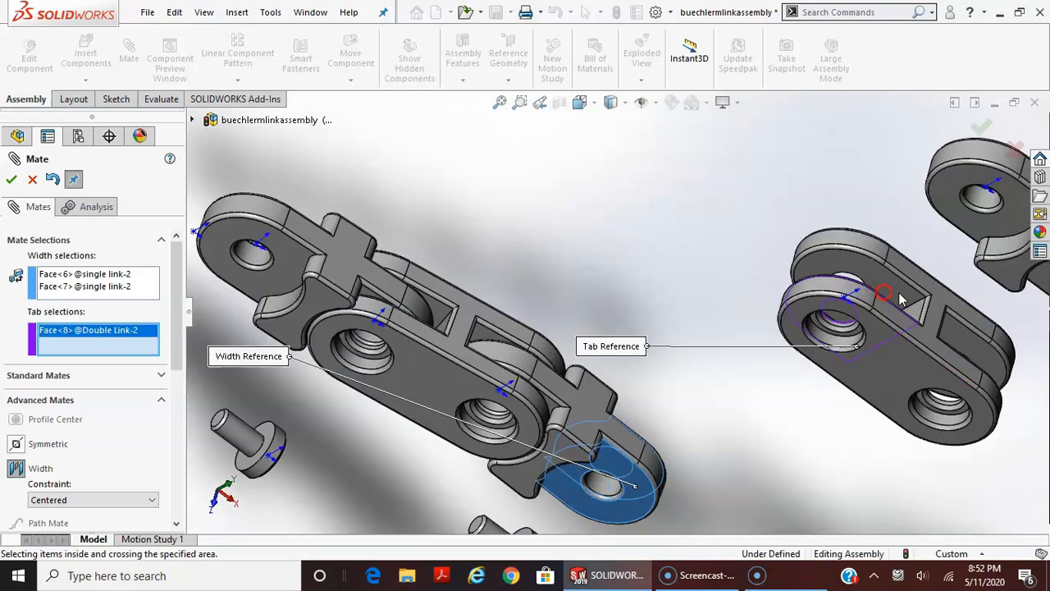
click(893, 289)
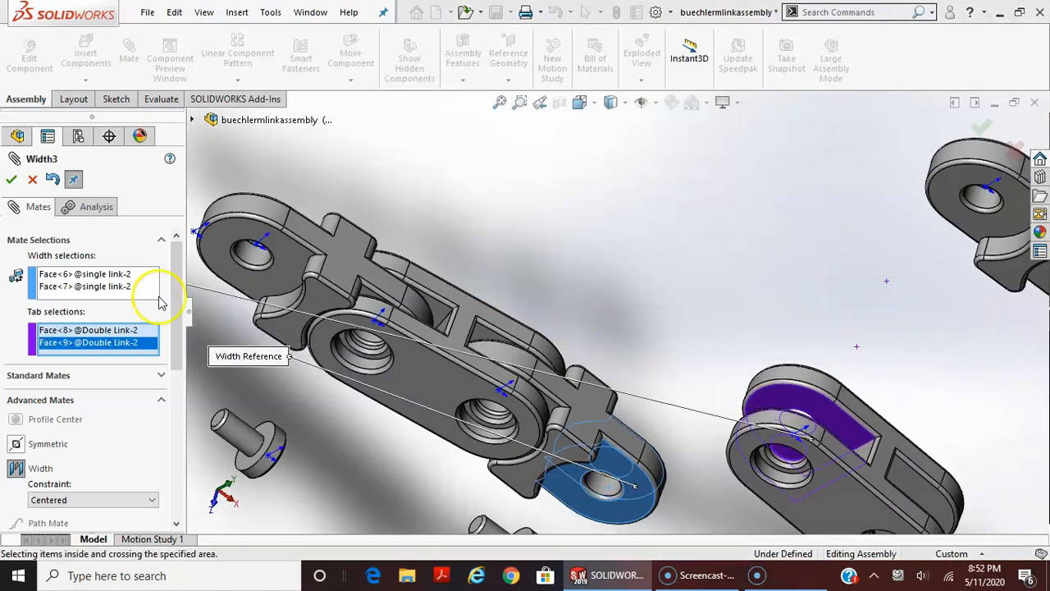
click(11, 179)
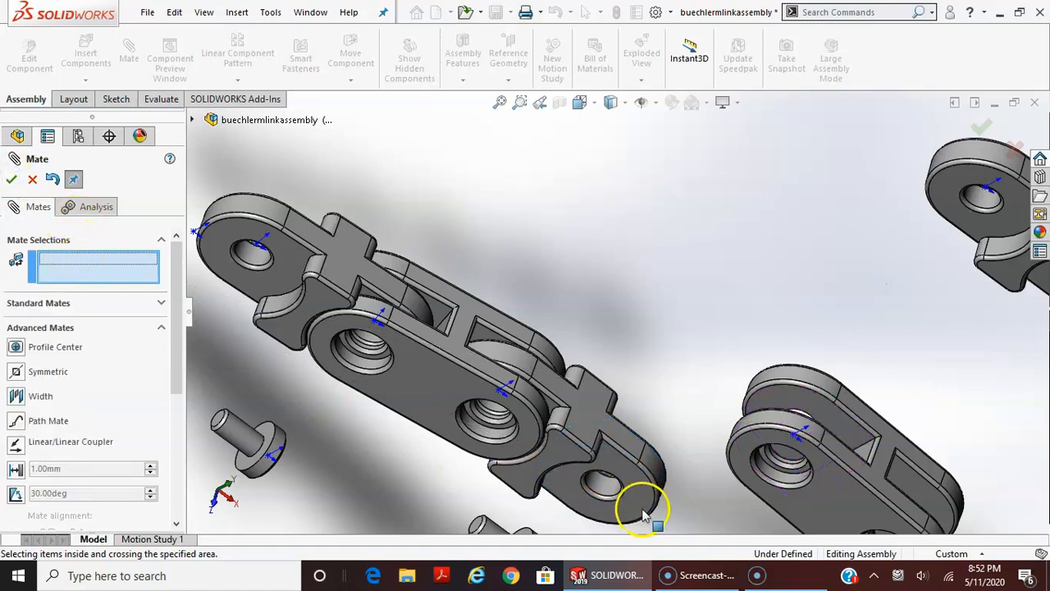
Add a Concentric mate between the second single link's free hole edge and the second double link's nearer hole edge
click(612, 491)
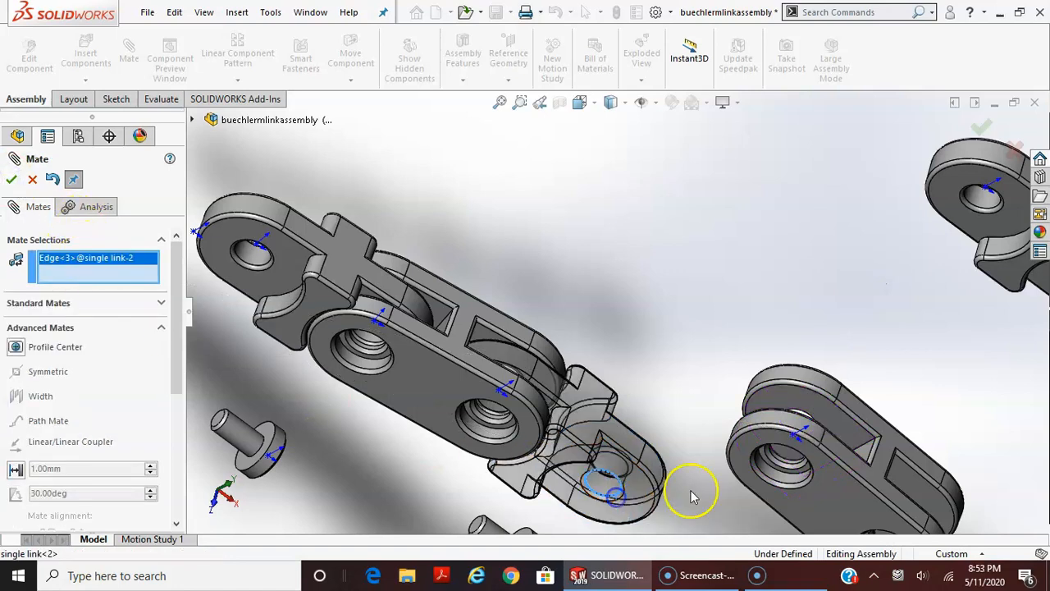
click(753, 474)
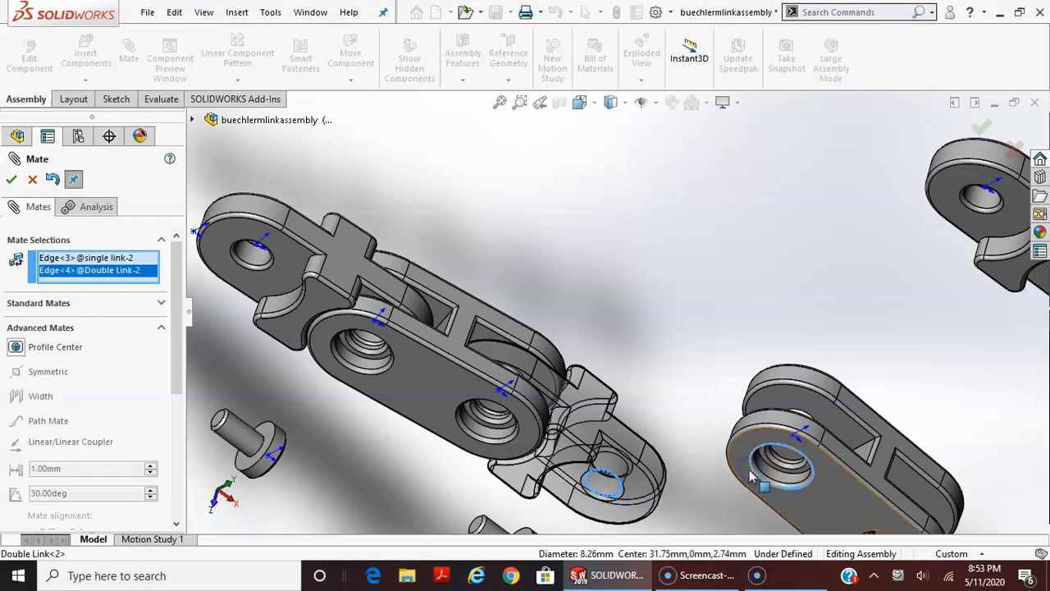
click(39, 304)
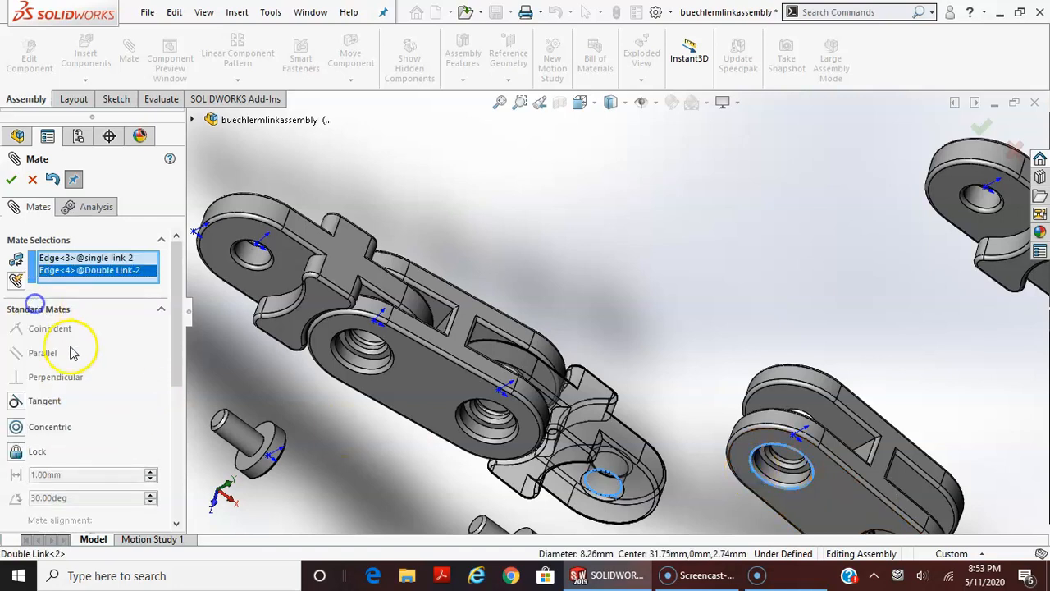
click(45, 425)
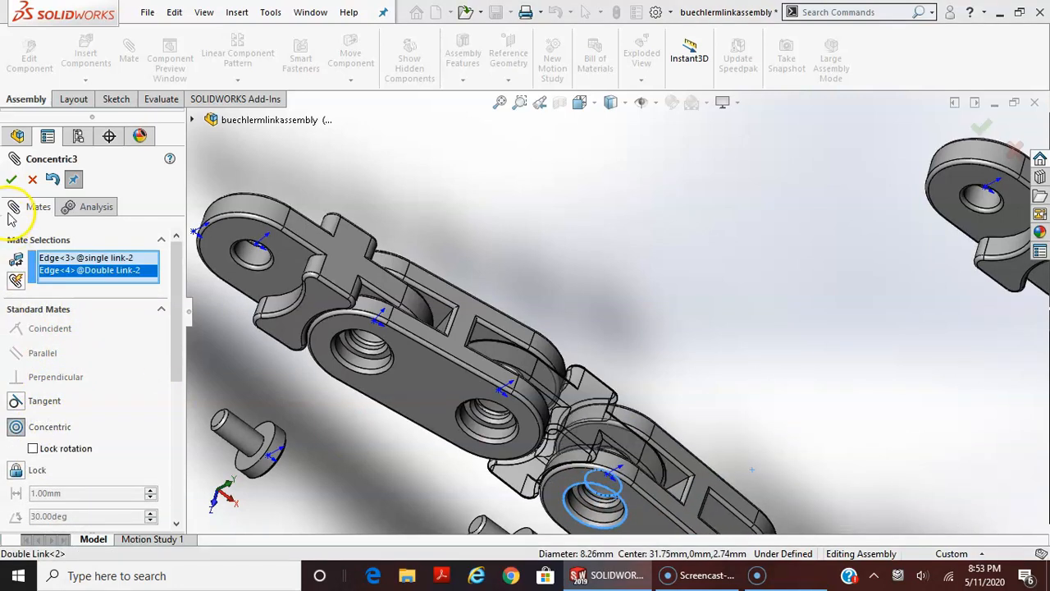
click(11, 180)
scroll(650, 485, up, 5)
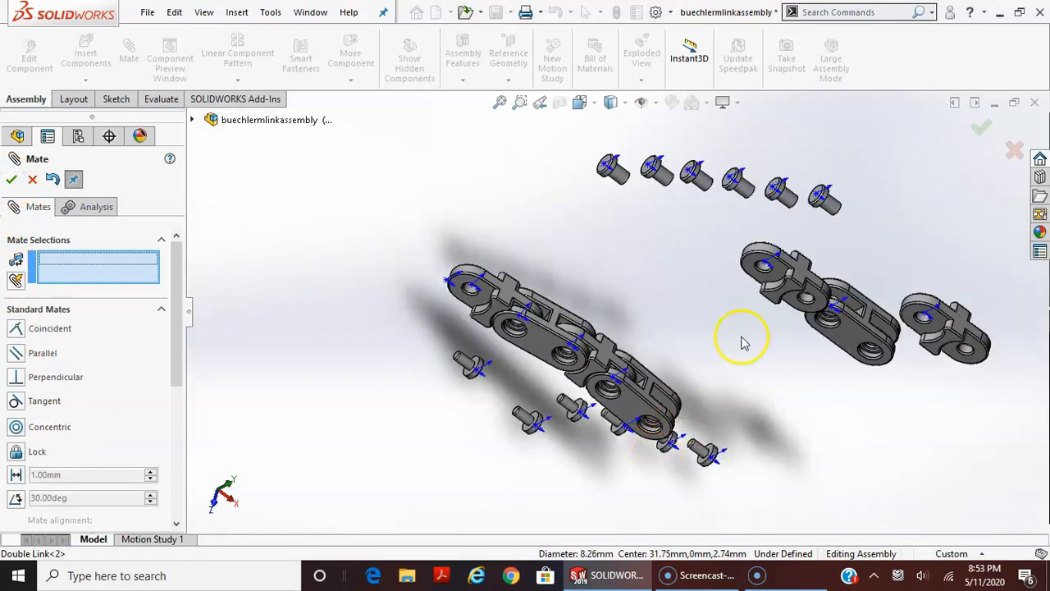
Try to add a centered Width mate with the third single link's end faces as width and the second double link's free-end inner faces as tab
click(52, 312)
click(57, 332)
click(29, 395)
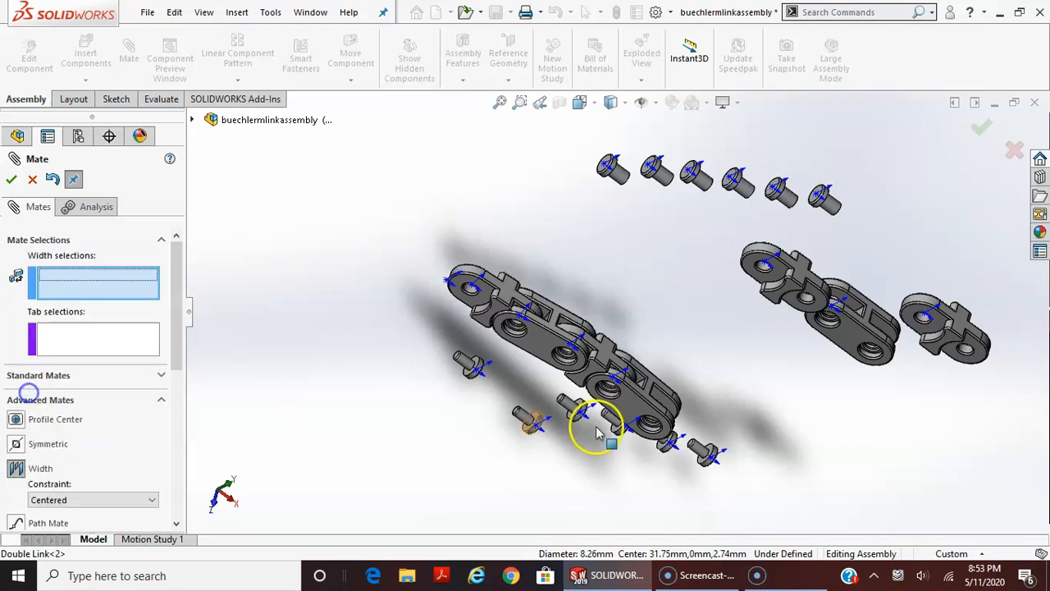
click(755, 279)
middle_drag(755, 279, 748, 360)
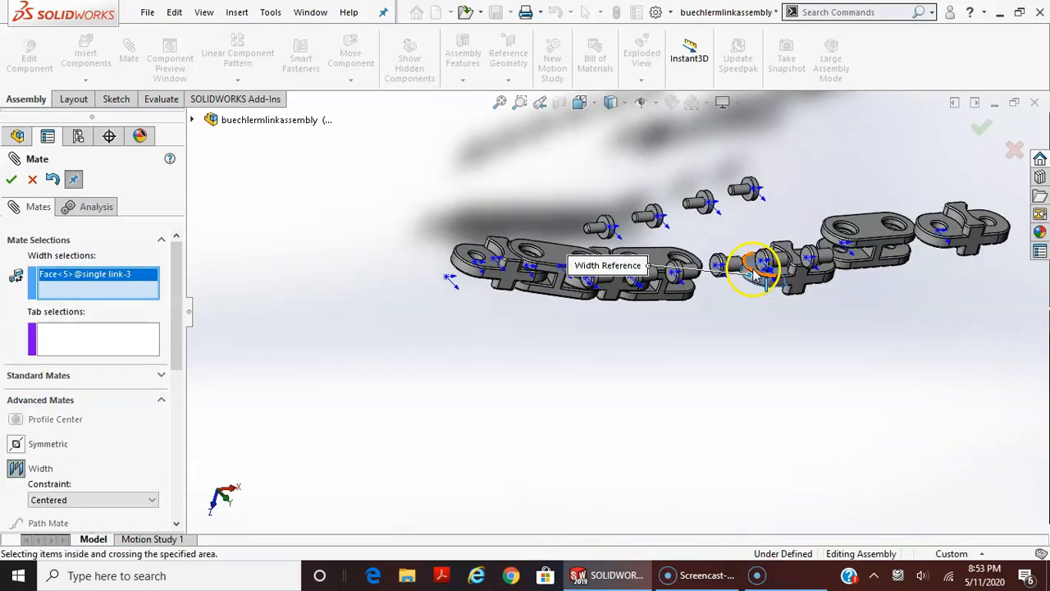
scroll(748, 279, down, 3)
scroll(751, 279, down, 3)
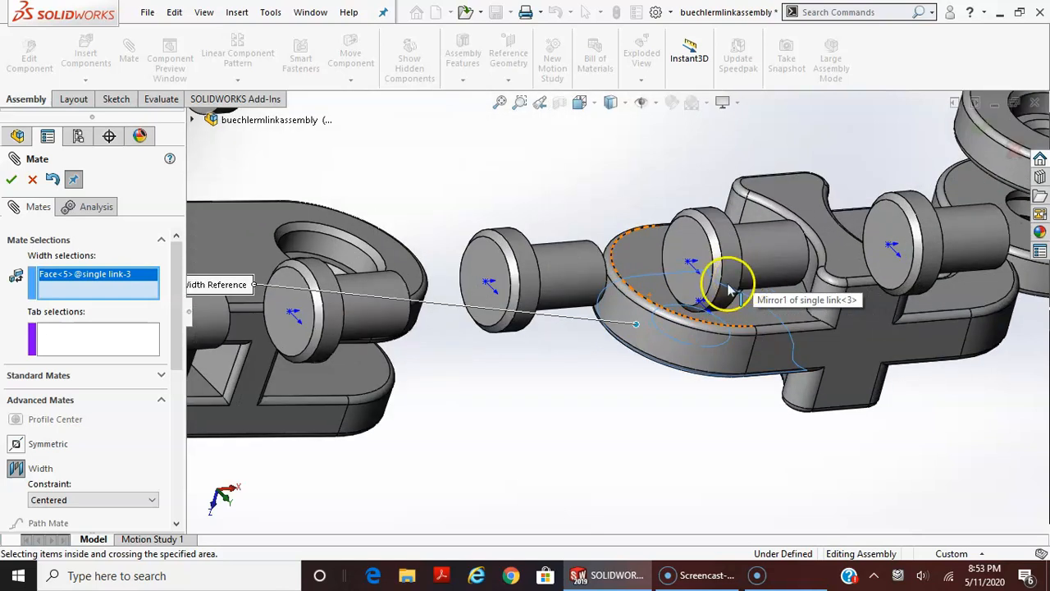
click(663, 298)
click(356, 371)
middle_drag(357, 370, 582, 272)
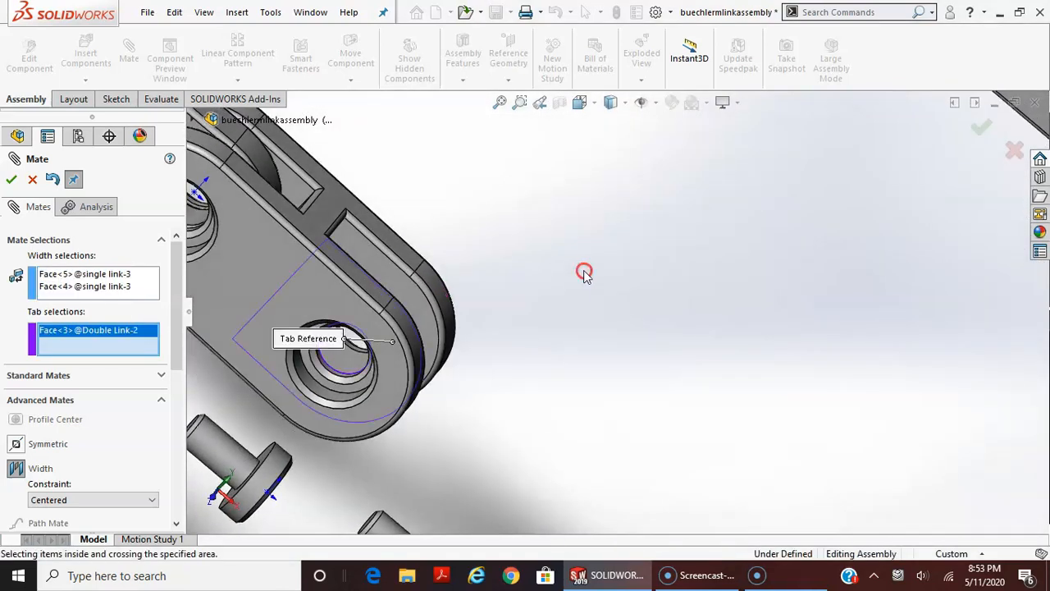
click(422, 308)
scroll(541, 472, up, 4)
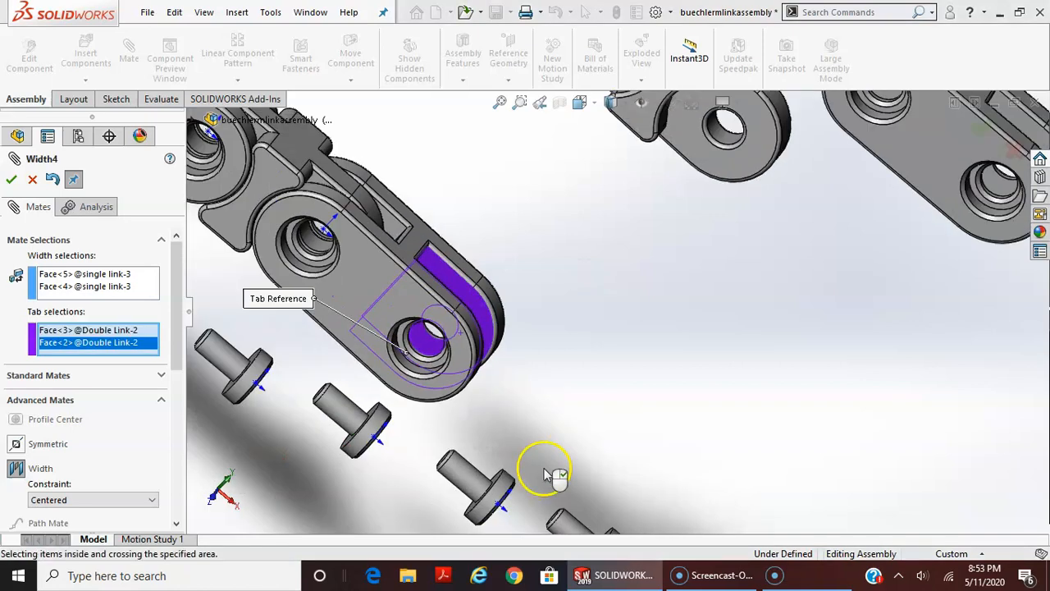
scroll(533, 462, up, 2)
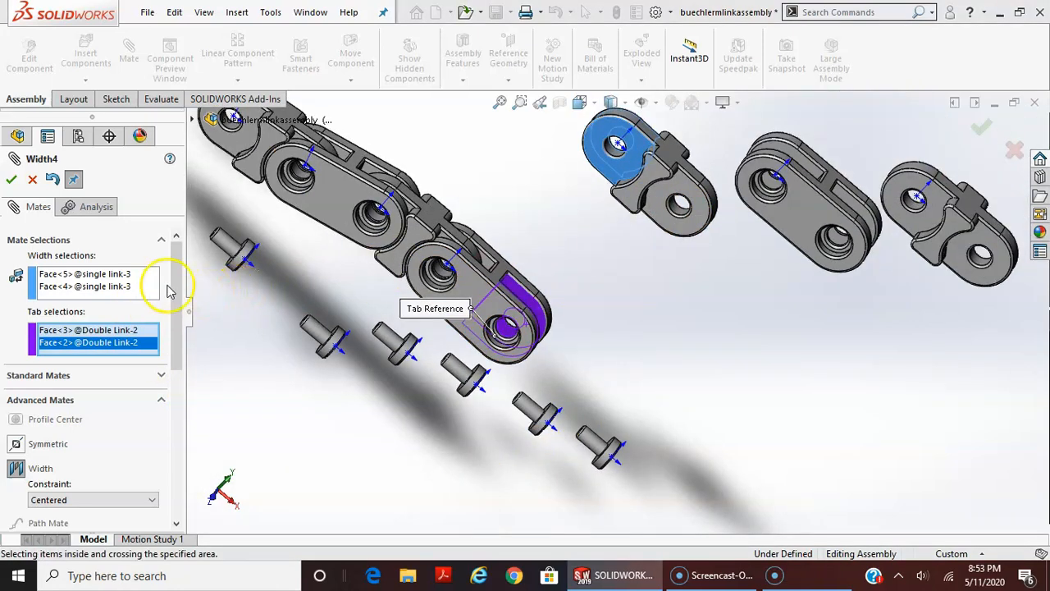
click(22, 382)
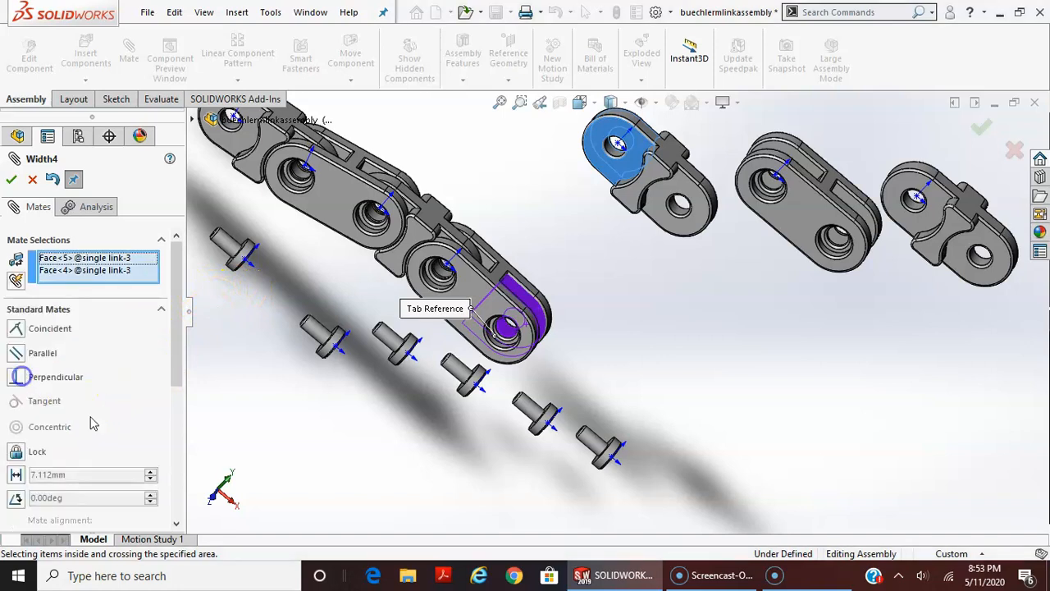
click(607, 147)
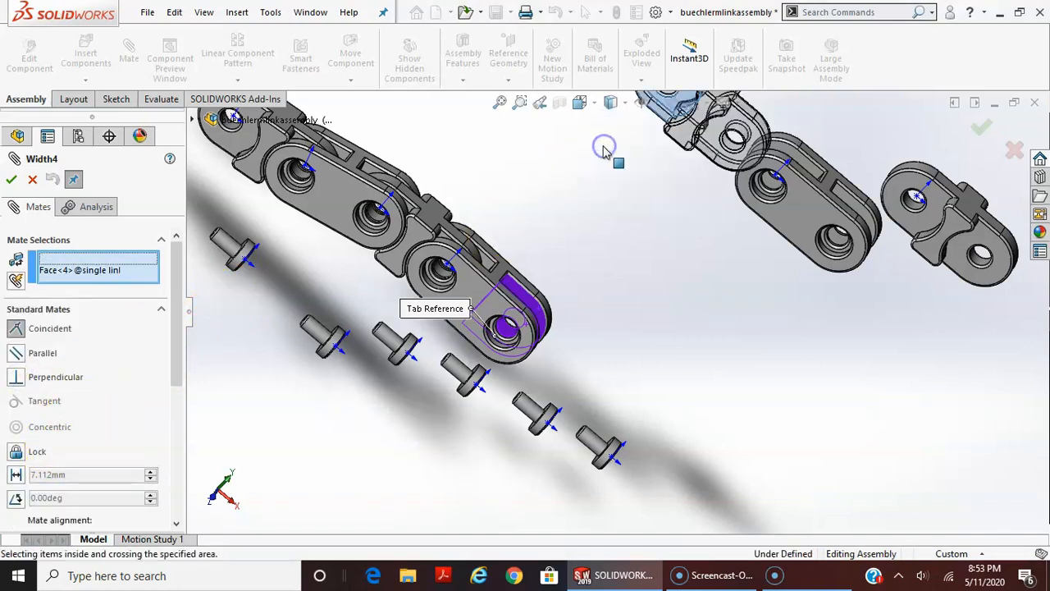
click(515, 331)
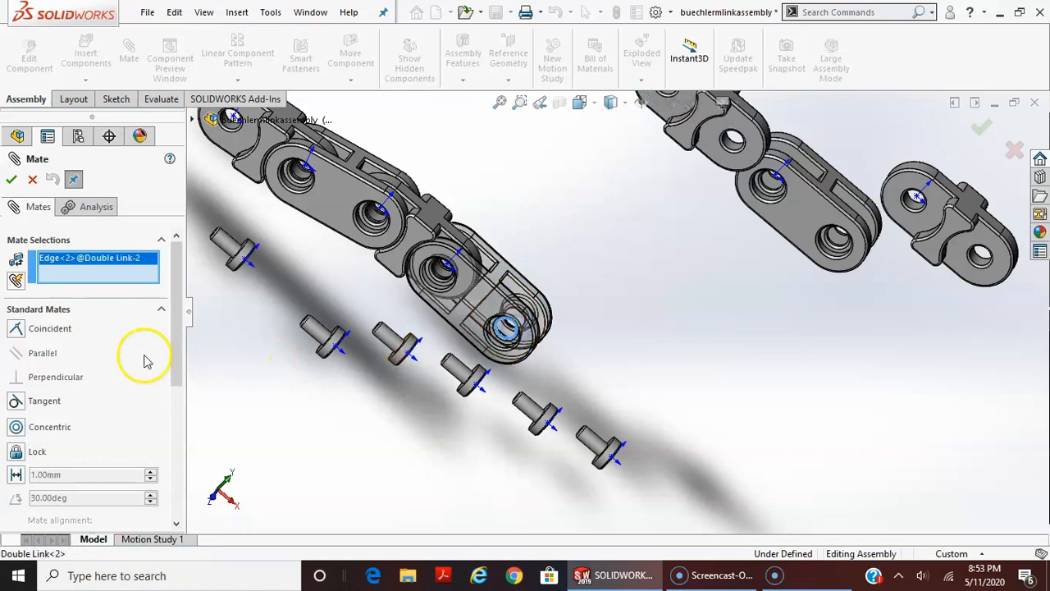
scroll(688, 287, up, 3)
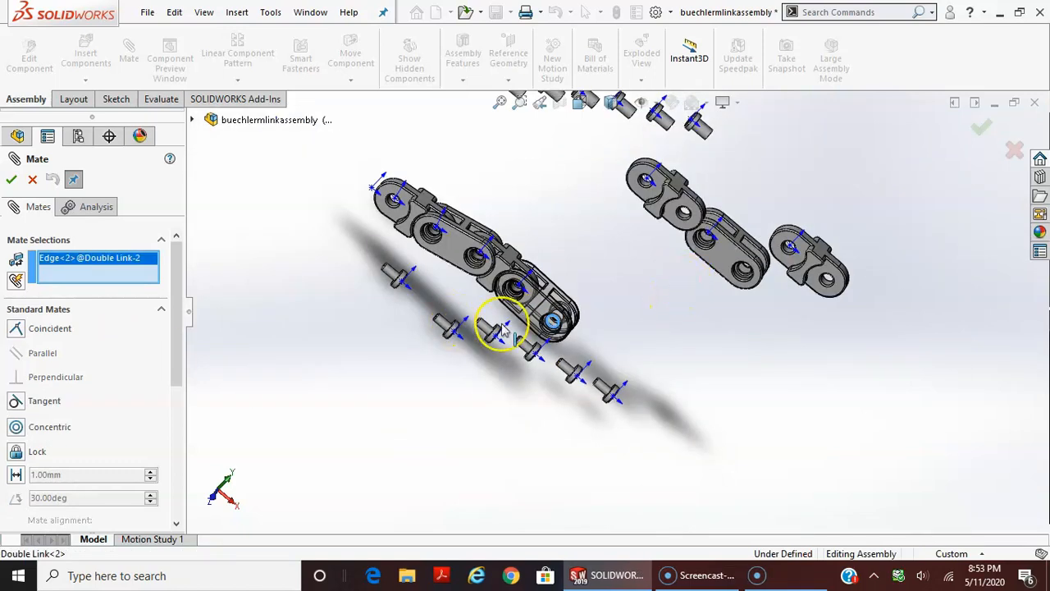
click(33, 179)
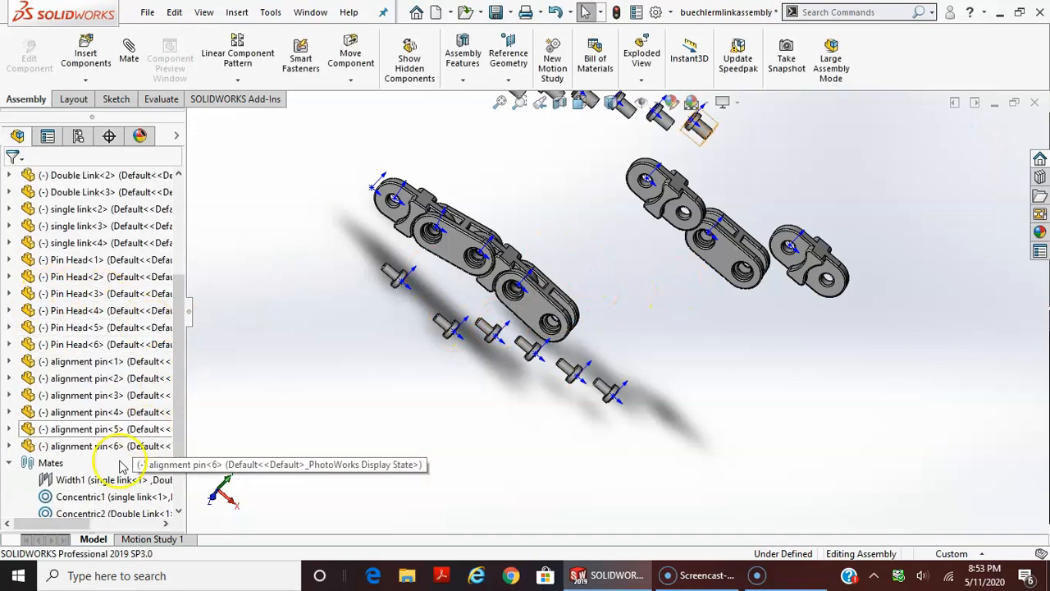
scroll(140, 443, down, 2)
scroll(577, 286, down, 2)
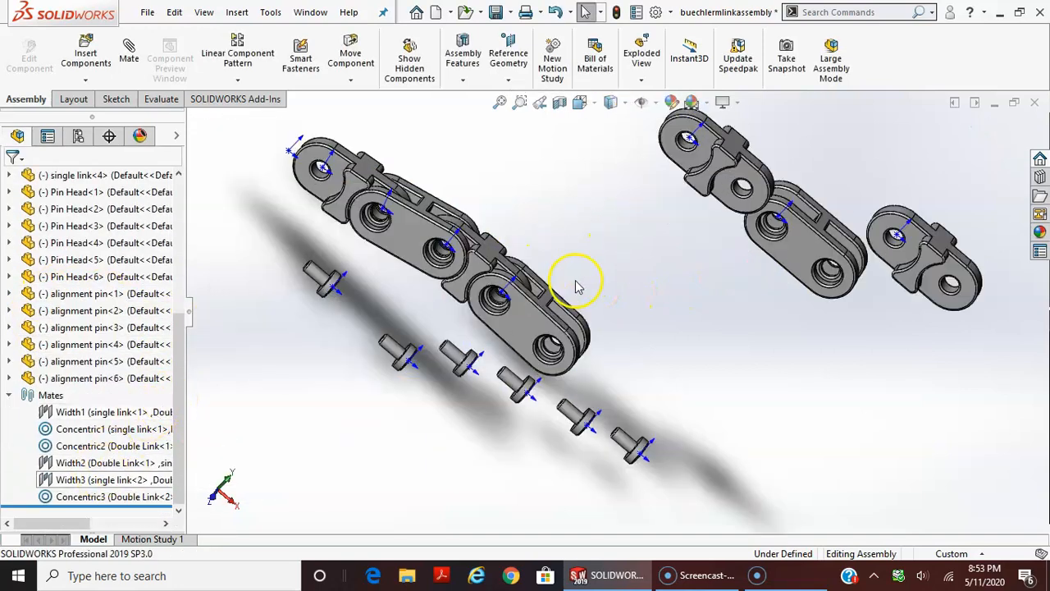
Add a centered Width mate with the second double link's free-end inner faces as width and the third single link's end faces as tab
click(128, 45)
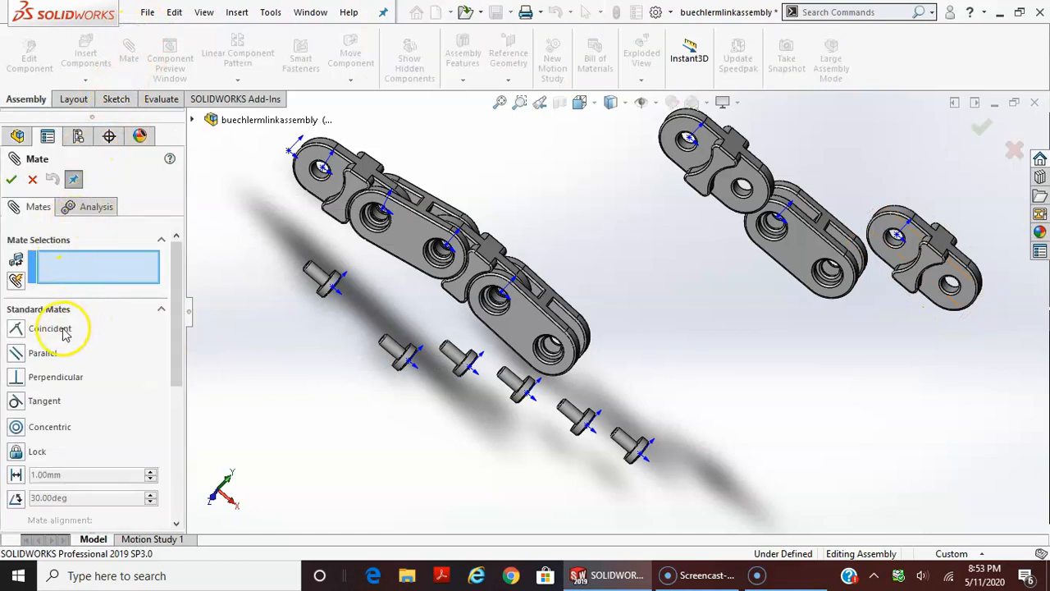
scroll(66, 332, down, 3)
click(58, 408)
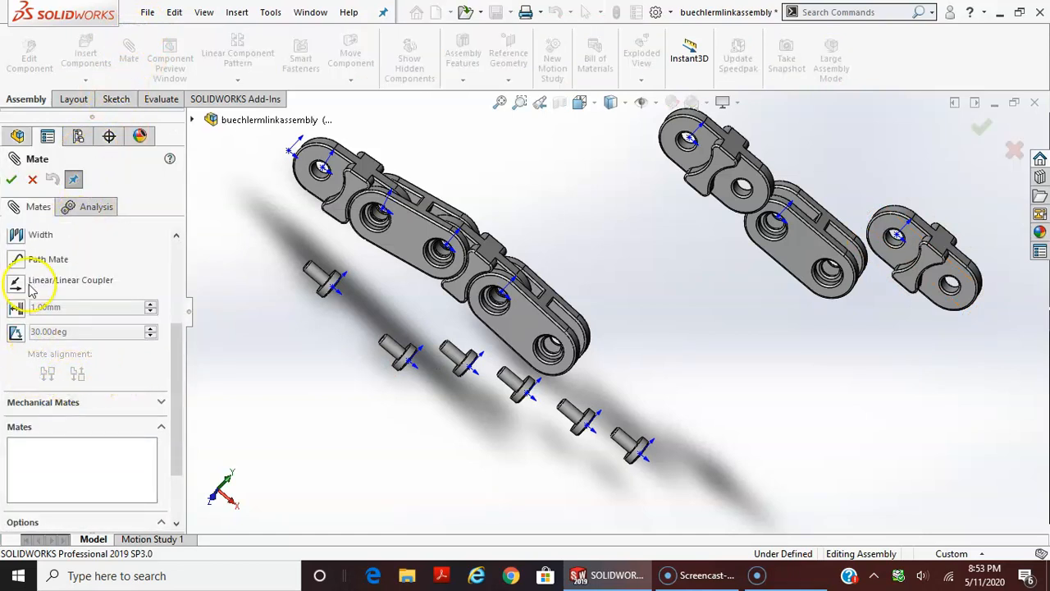
click(39, 239)
middle_drag(627, 374, 614, 387)
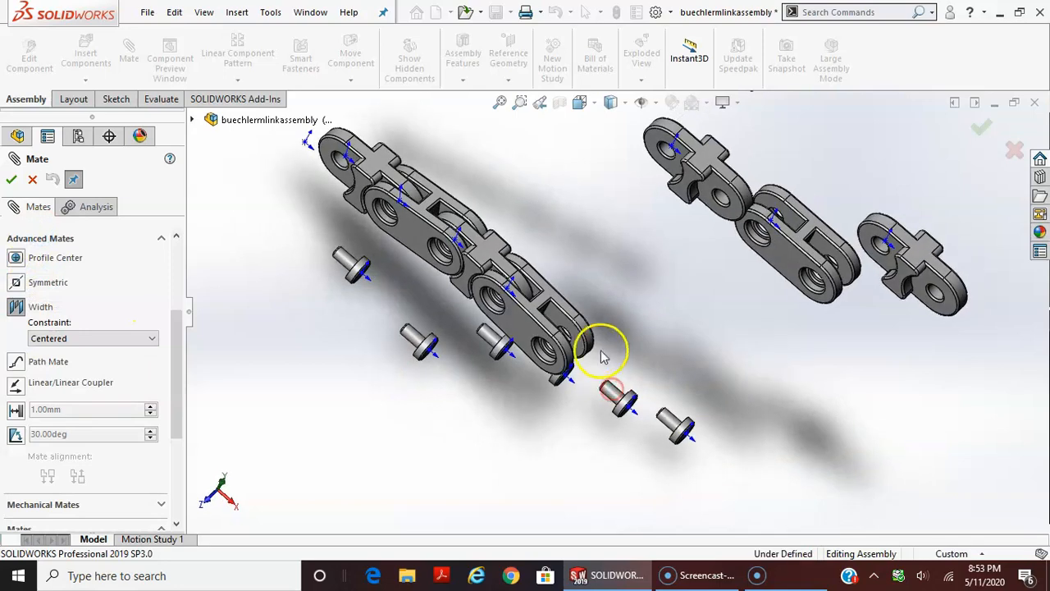
click(583, 349)
middle_drag(638, 344, 583, 368)
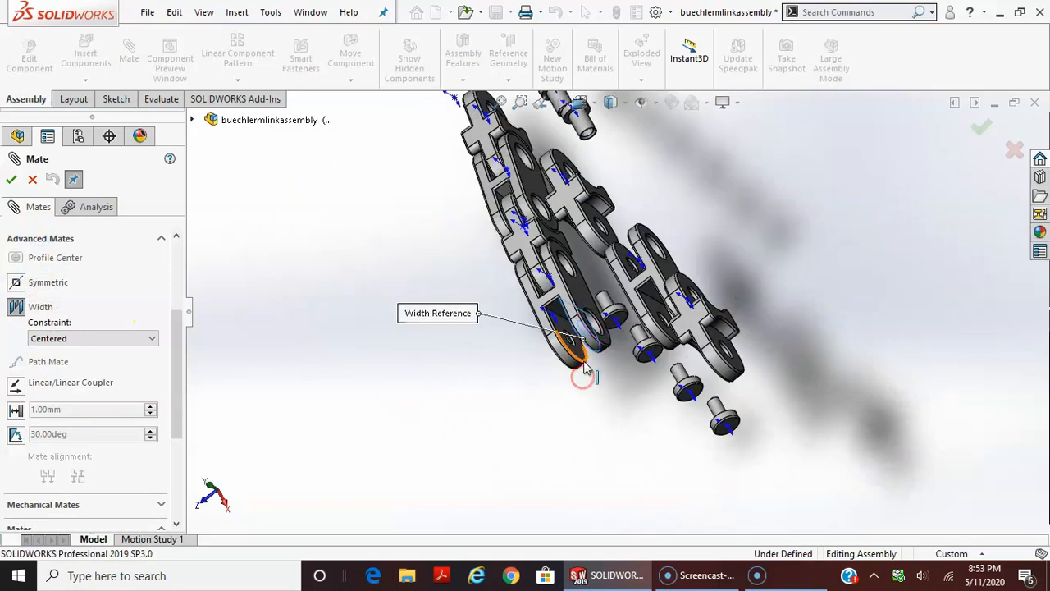
click(584, 362)
middle_drag(677, 264, 759, 194)
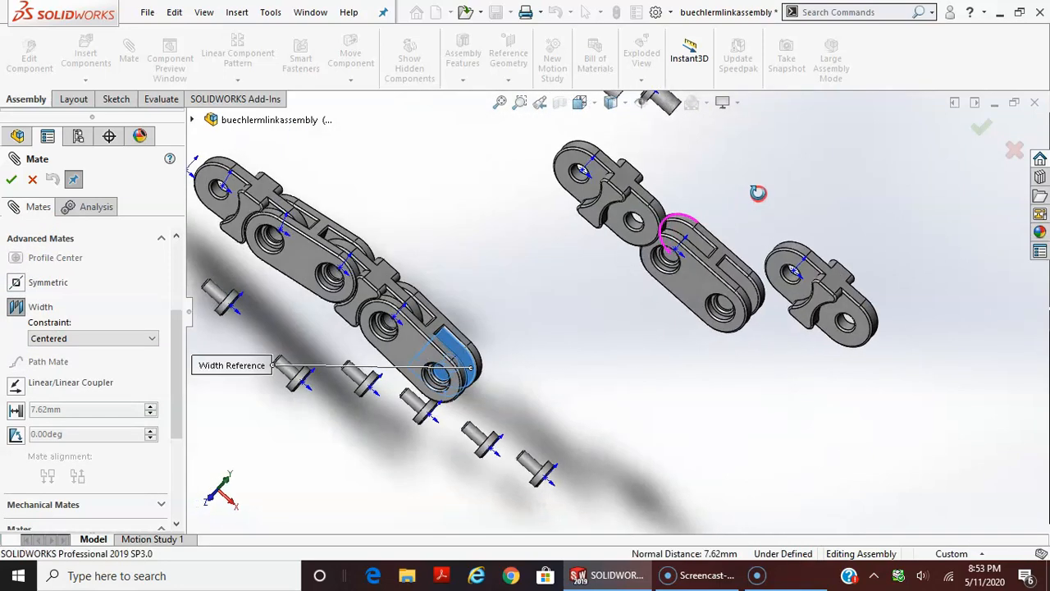
click(584, 172)
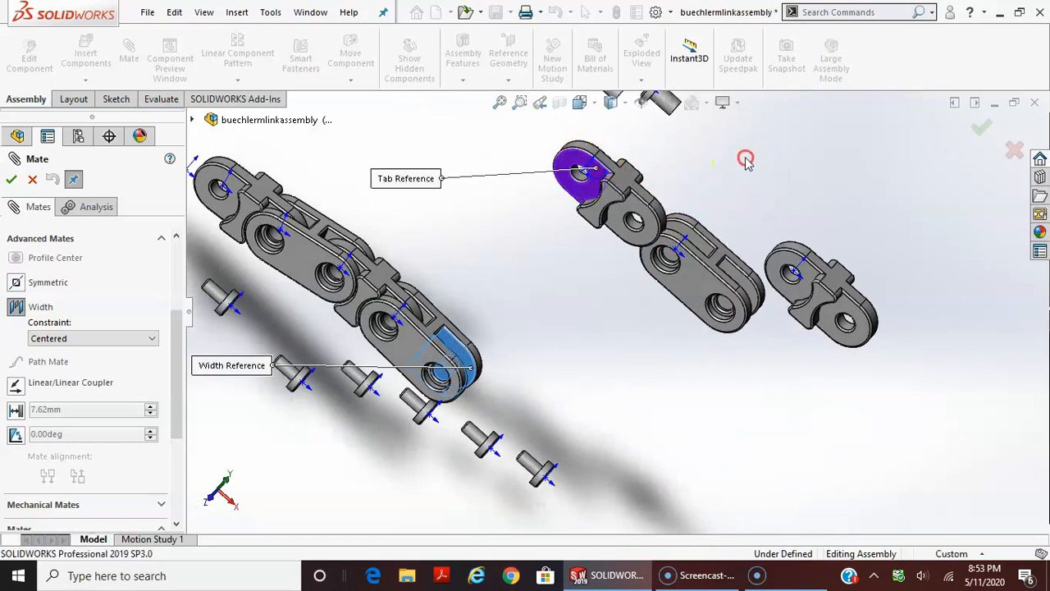
middle_drag(584, 172, 656, 201)
click(663, 134)
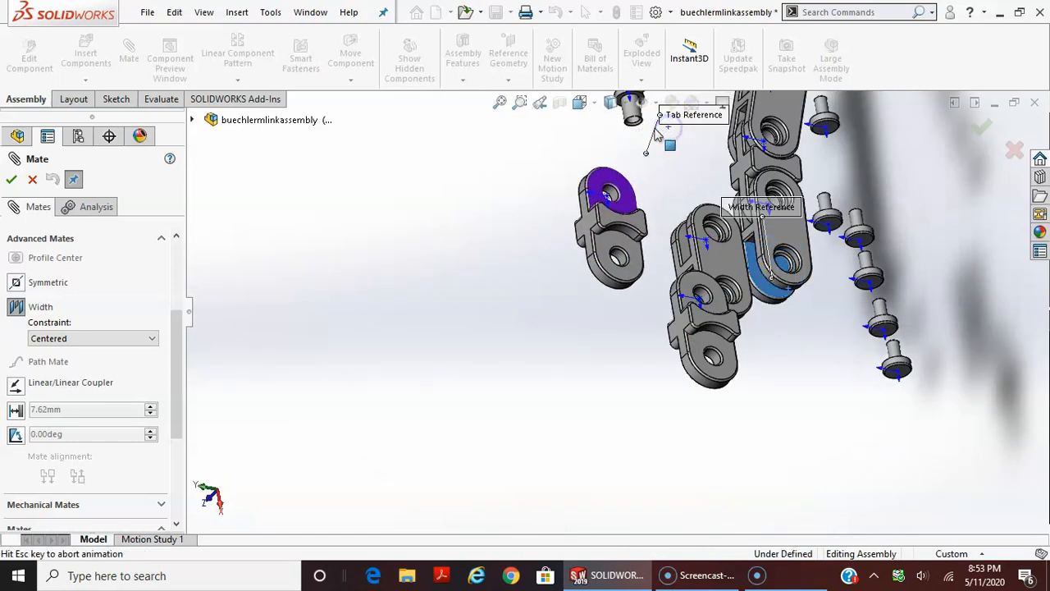
click(11, 180)
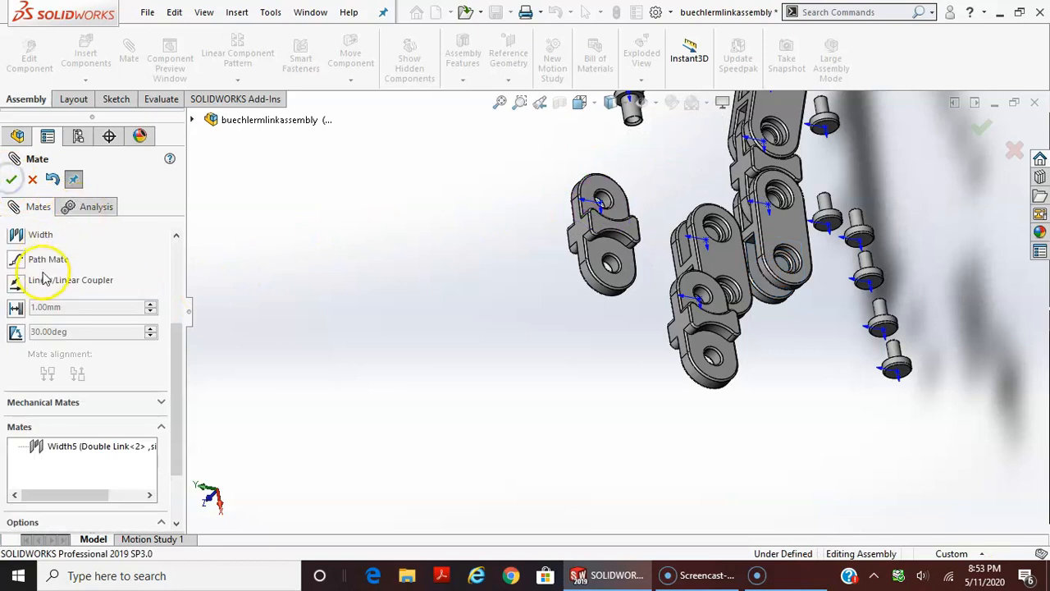
Add a Concentric mate between the third single link's hole edge and the second double link's free-end hole edge
scroll(115, 291, up, 3)
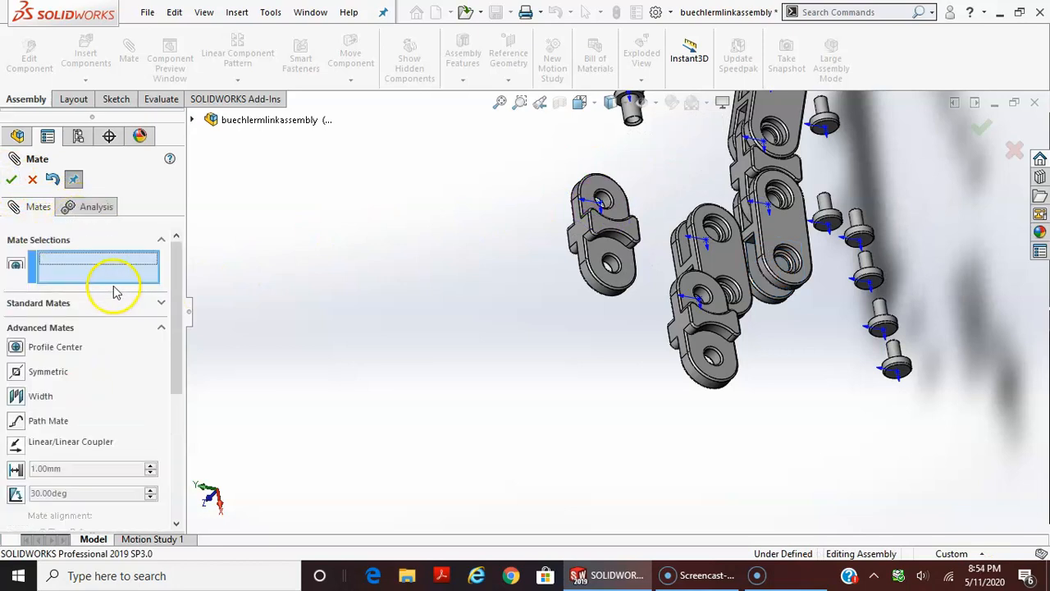
click(49, 305)
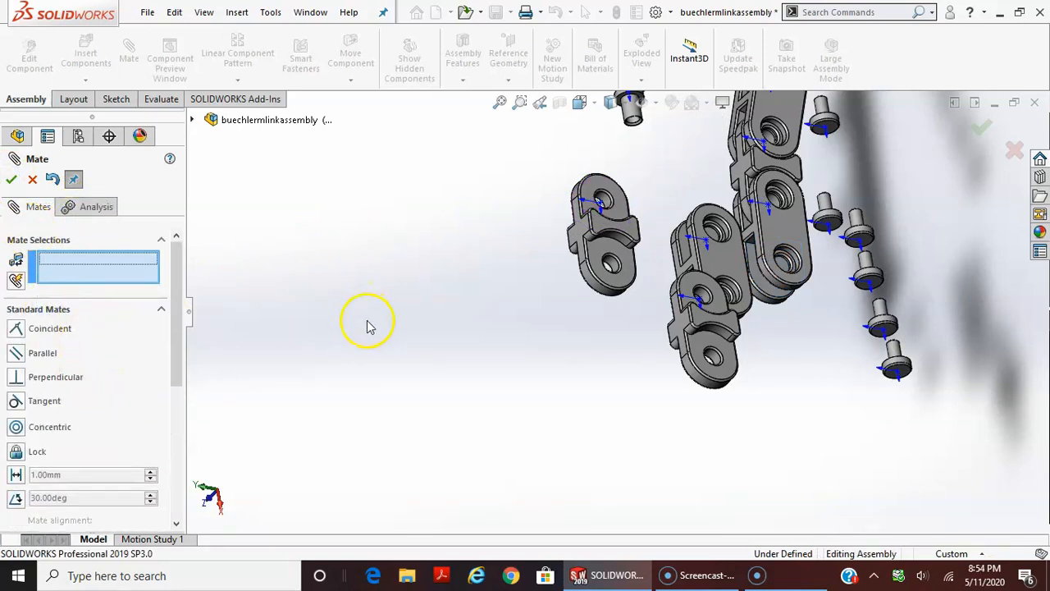
middle_drag(240, 320, 408, 237)
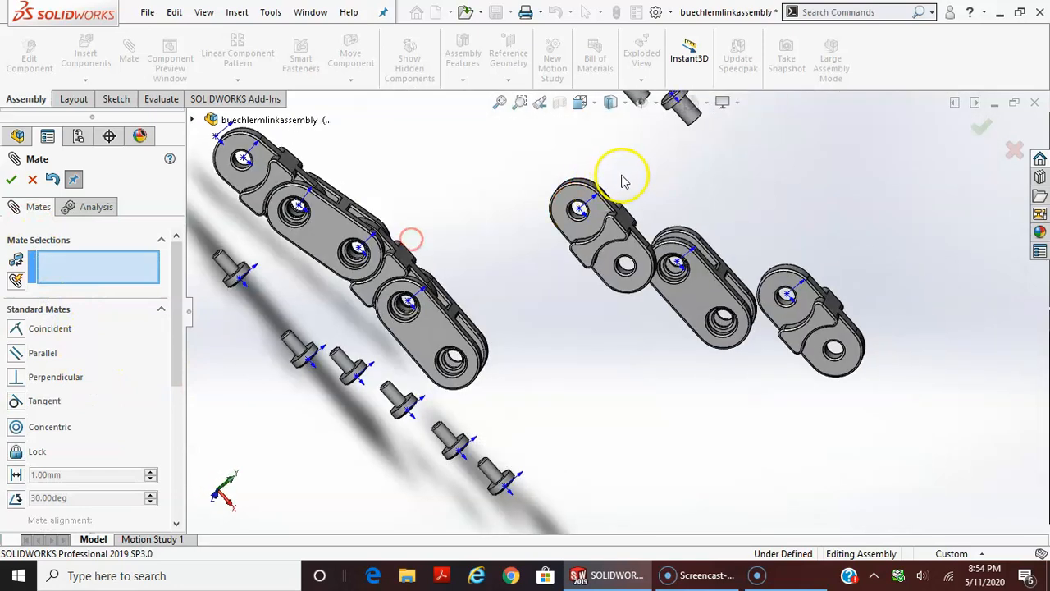
scroll(579, 209, down, 3)
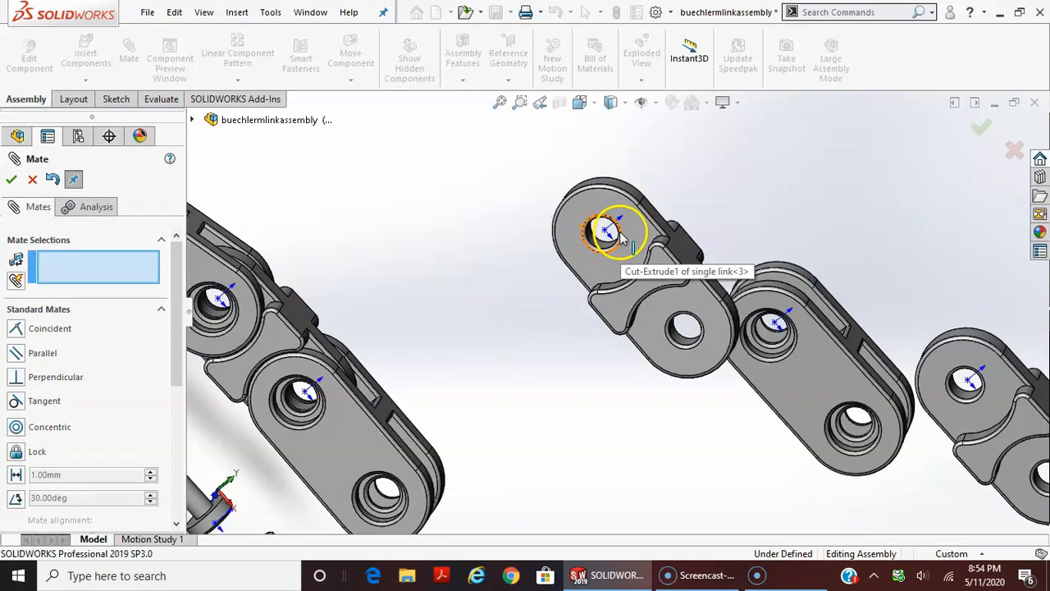
click(617, 238)
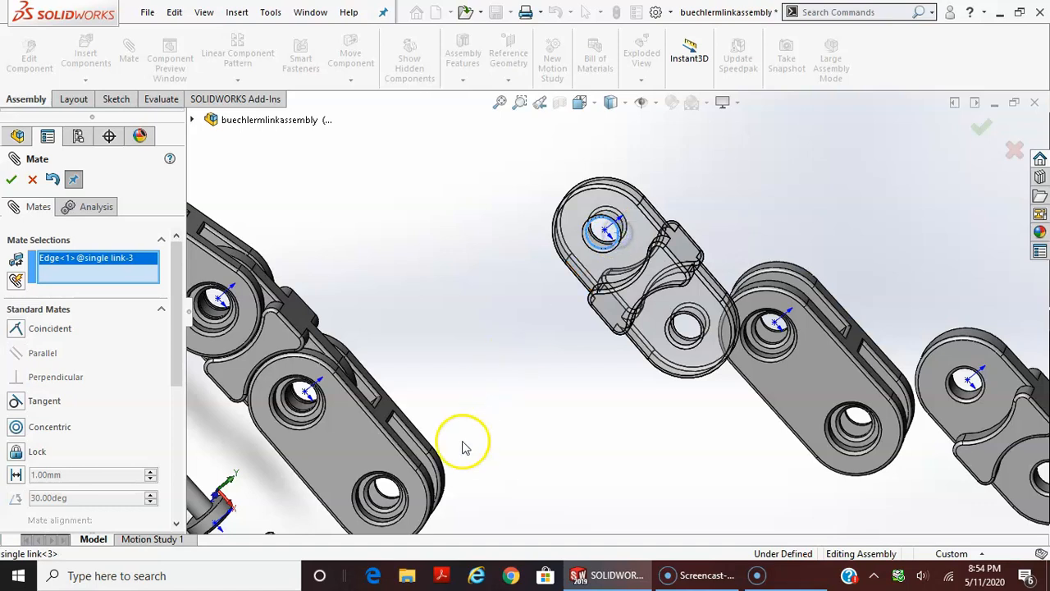
click(388, 491)
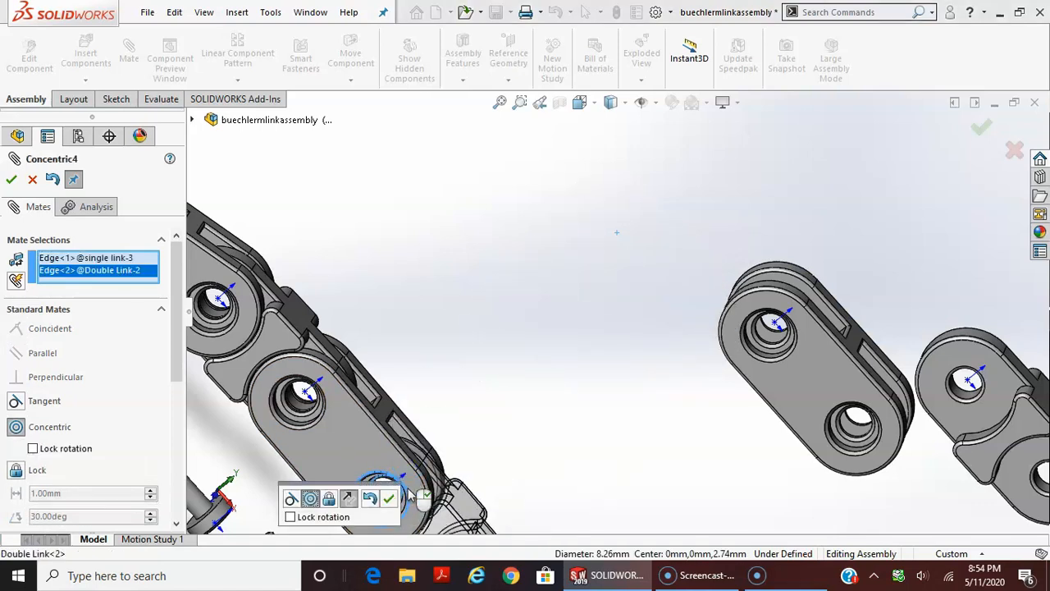
click(350, 503)
click(387, 499)
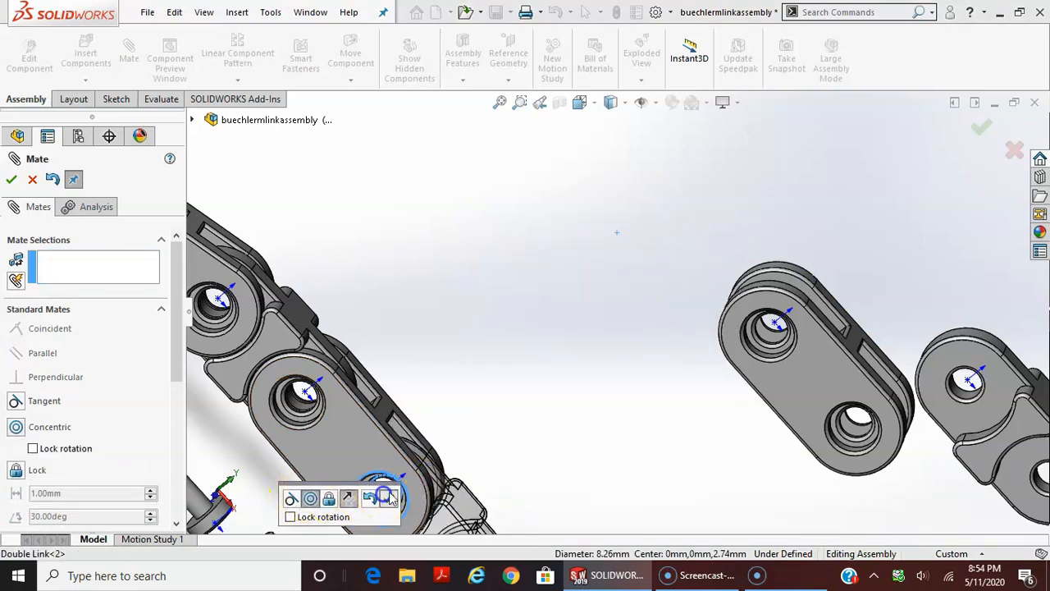
scroll(389, 431, up, 4)
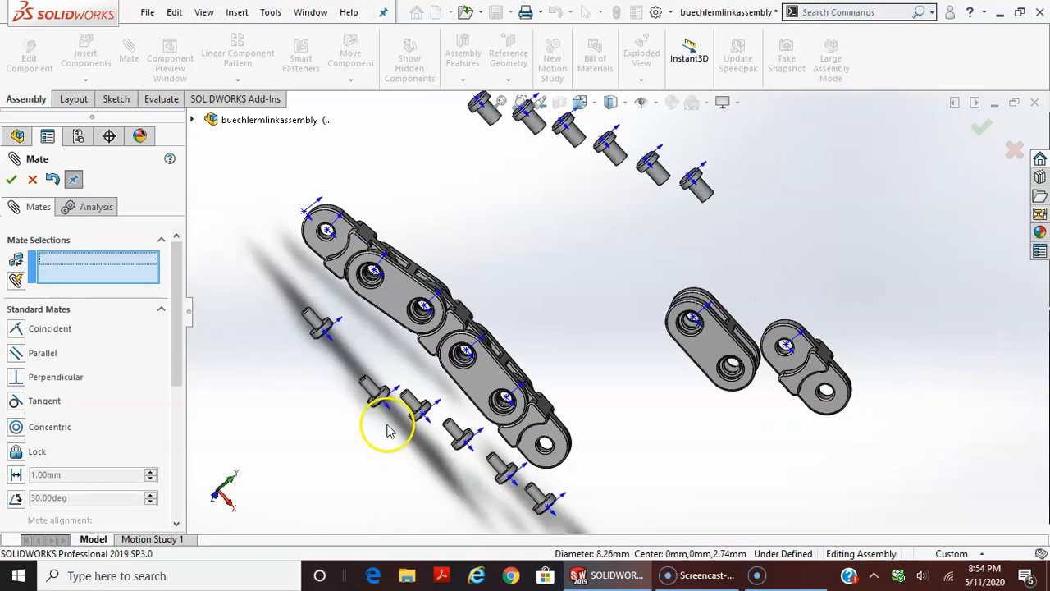
Start a centered Width mate with the third single link's two free-end faces as the width selections
click(43, 312)
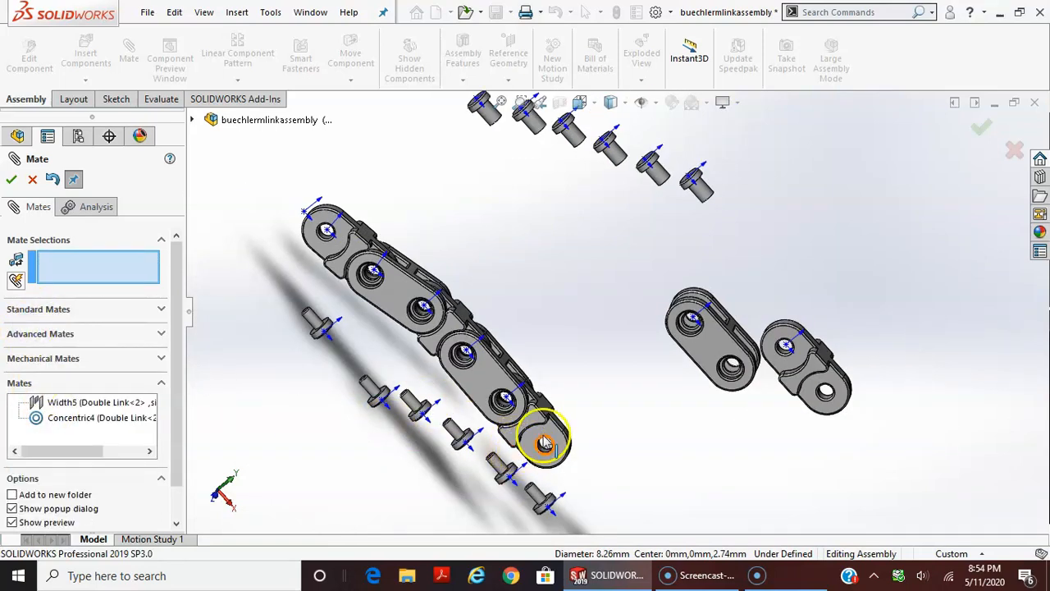
click(52, 334)
click(41, 398)
middle_drag(546, 332, 544, 449)
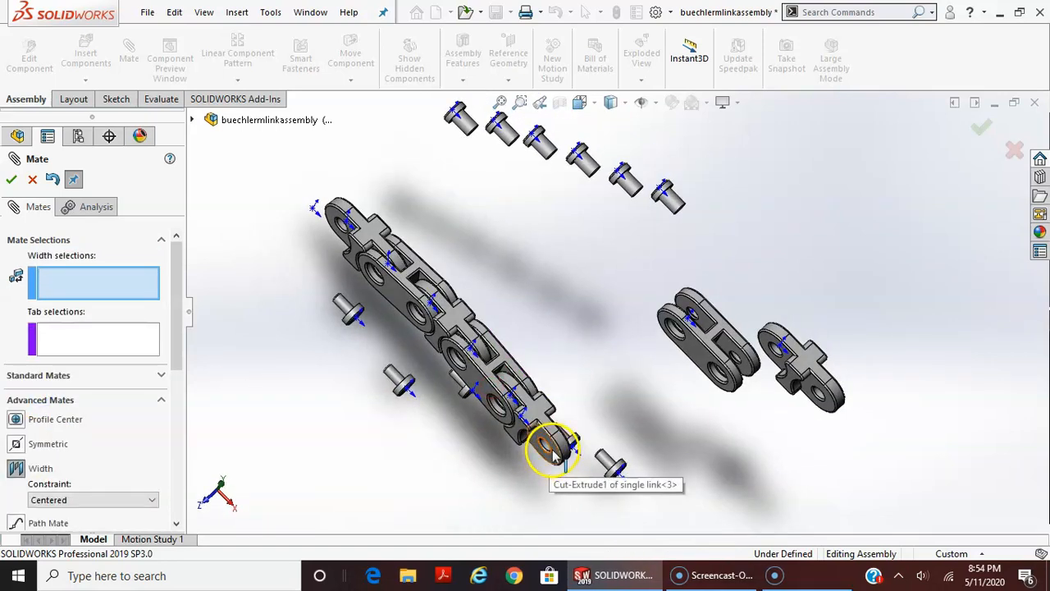
scroll(549, 435, down, 4)
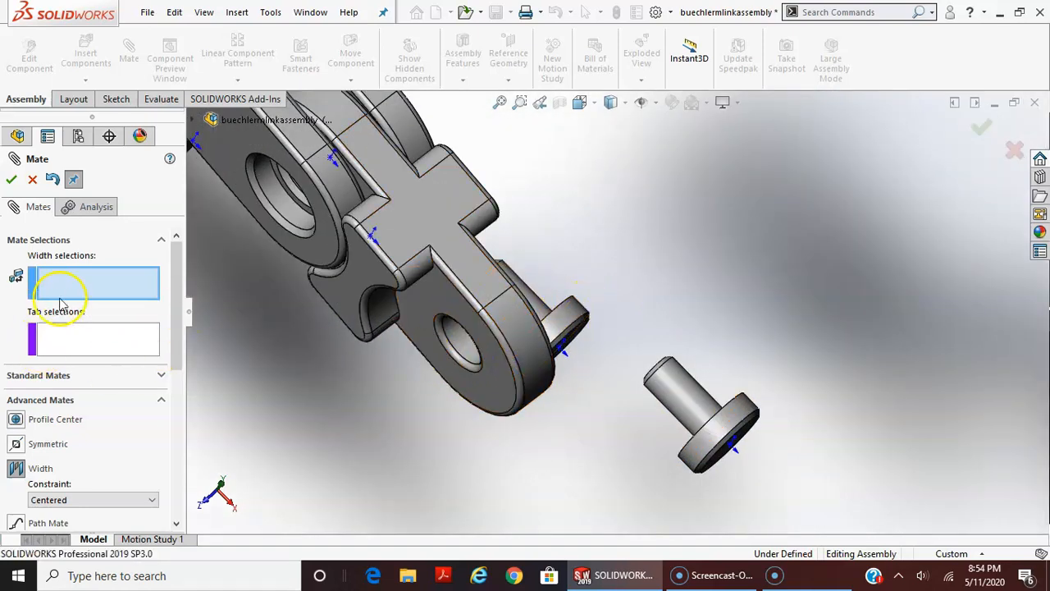
click(499, 364)
middle_drag(499, 364, 617, 323)
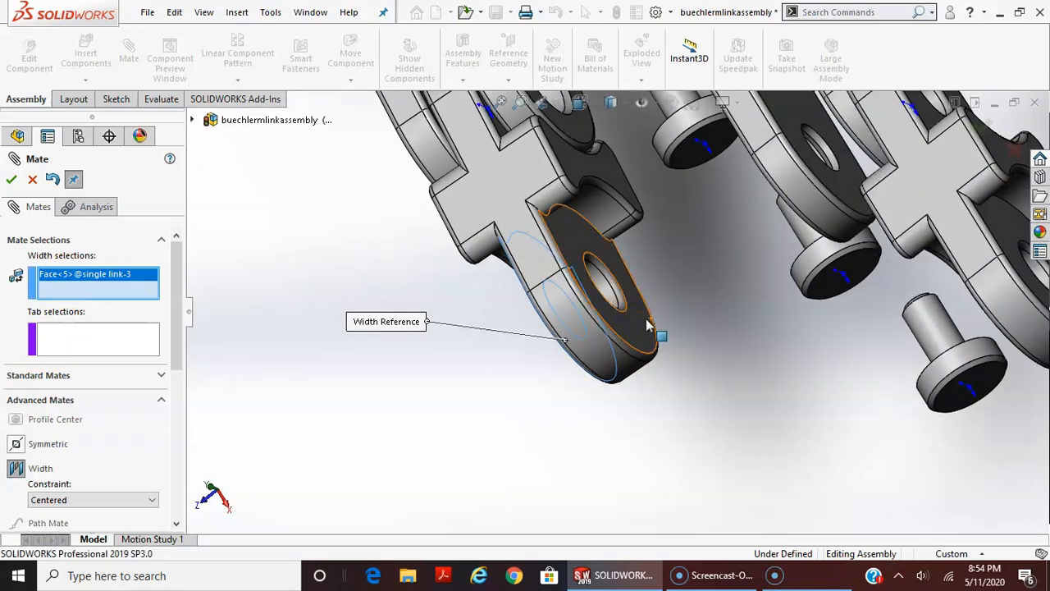
click(627, 333)
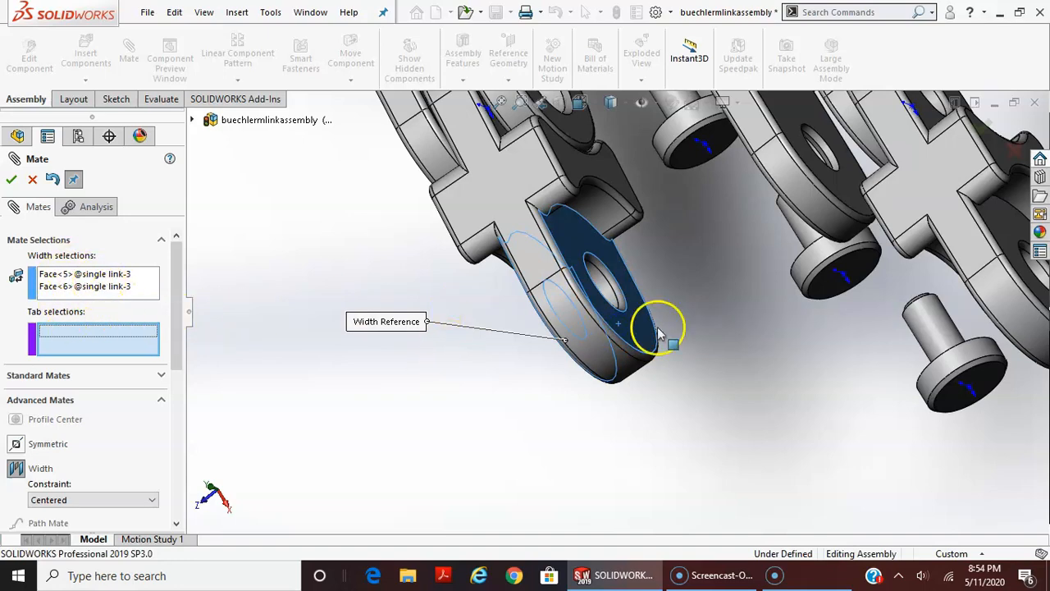
Use the third double link's two inner end faces as the tab selections and accept the Width mate
scroll(659, 334, up, 4)
middle_drag(680, 337, 756, 323)
scroll(757, 323, up, 3)
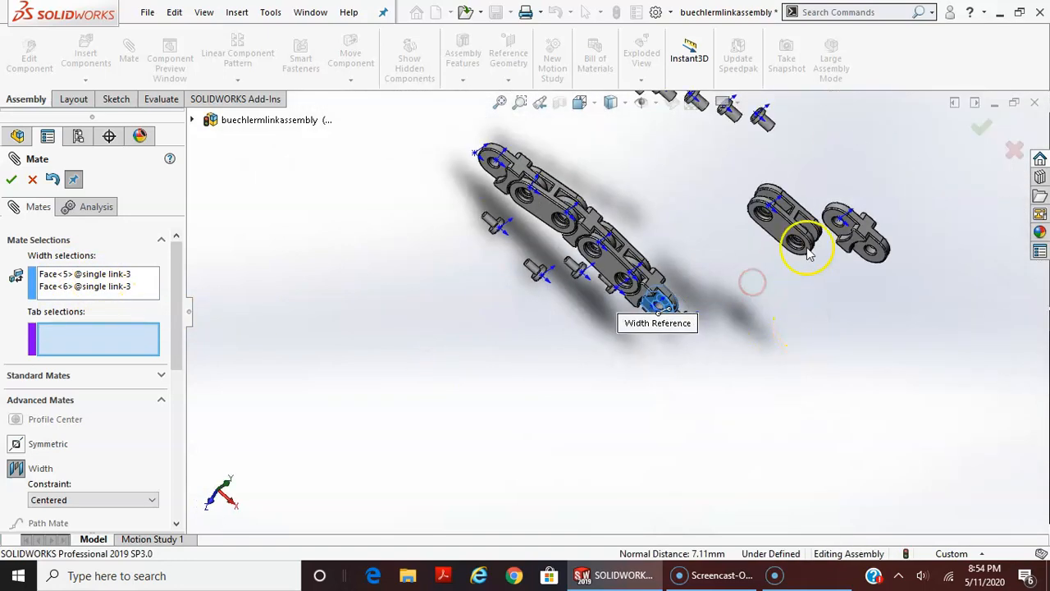
scroll(750, 235, down, 8)
click(649, 289)
middle_drag(803, 227, 730, 295)
click(669, 317)
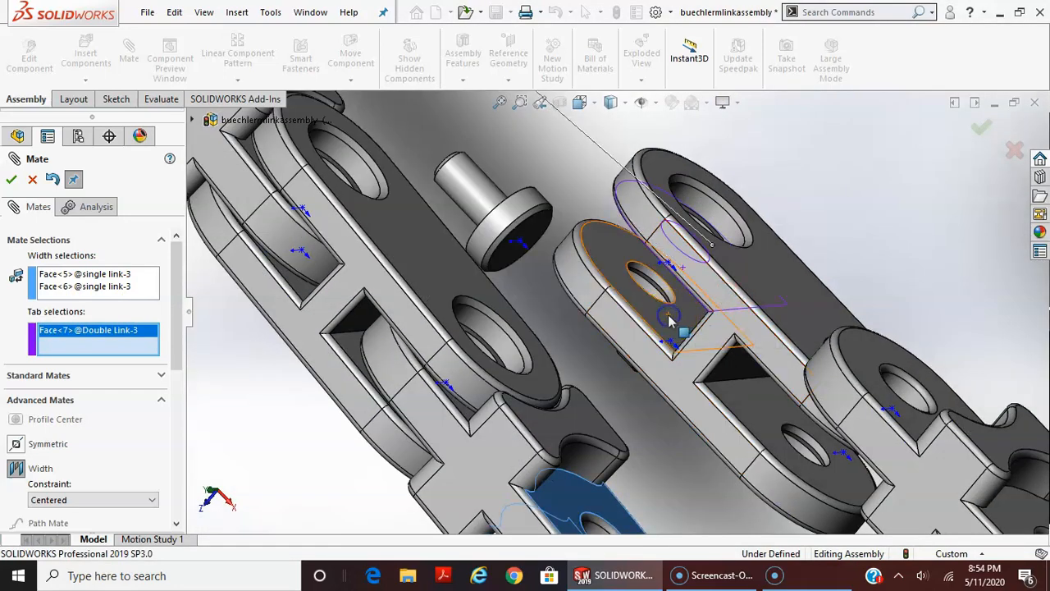
scroll(670, 320, up, 4)
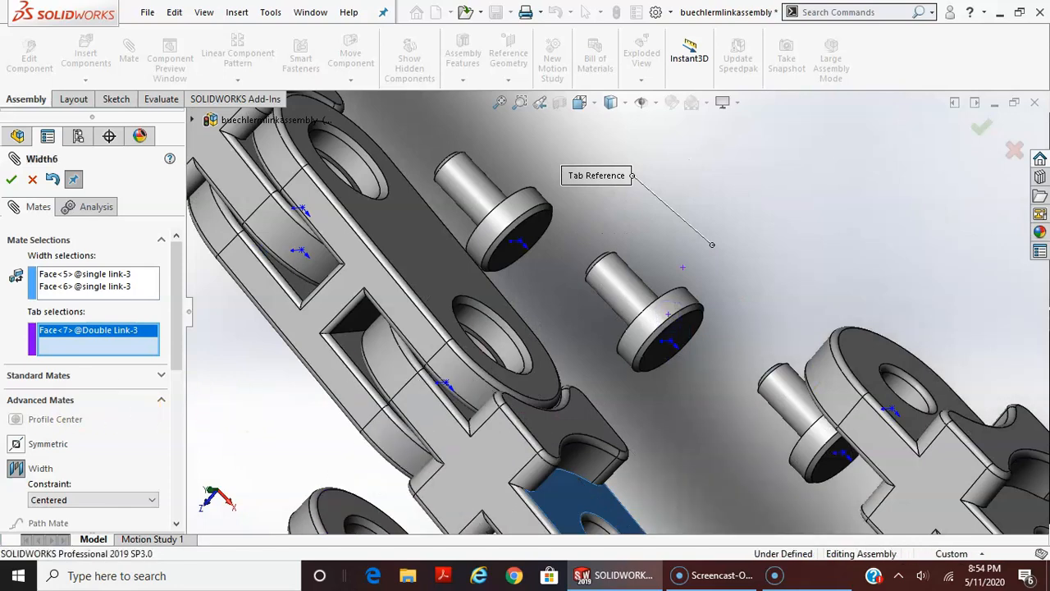
click(576, 468)
scroll(599, 439, up, 3)
scroll(600, 439, up, 6)
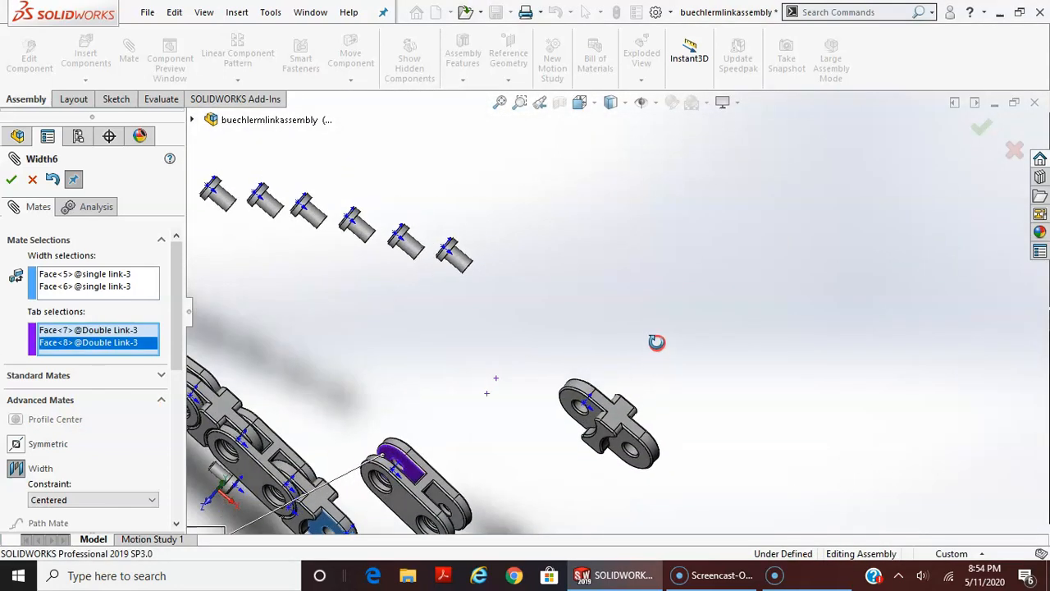
click(11, 179)
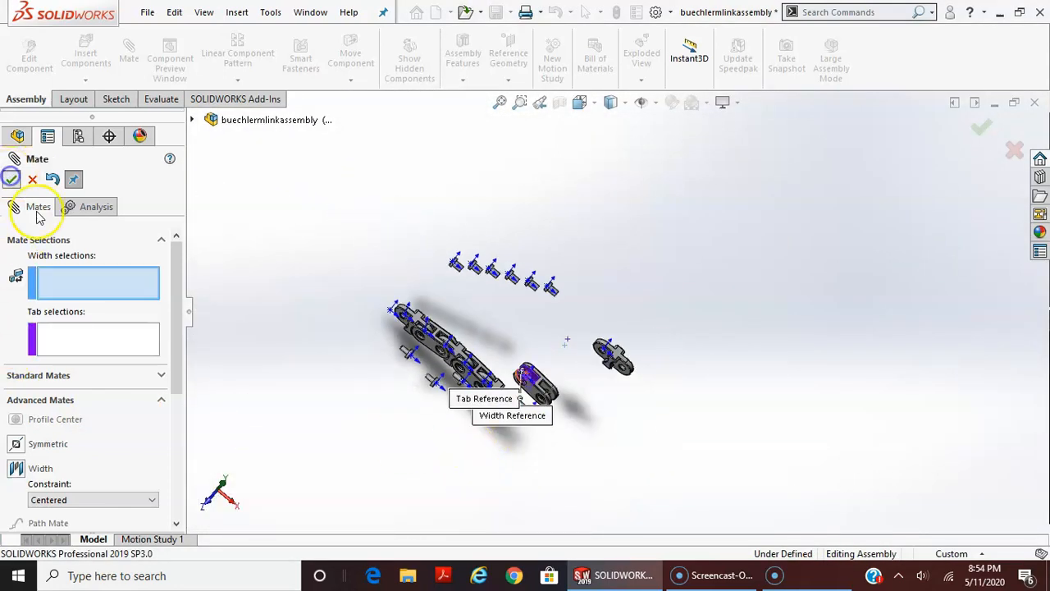
Add a Concentric mate between the third double link's nearer hole edge and the third single link's free-end circular edge
click(33, 303)
scroll(420, 413, down, 5)
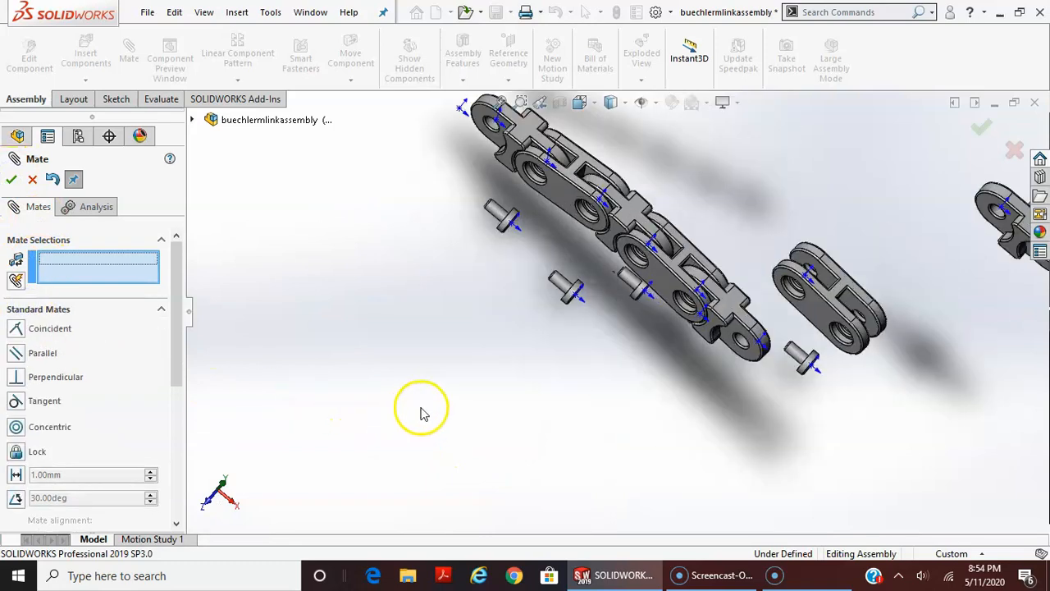
click(785, 287)
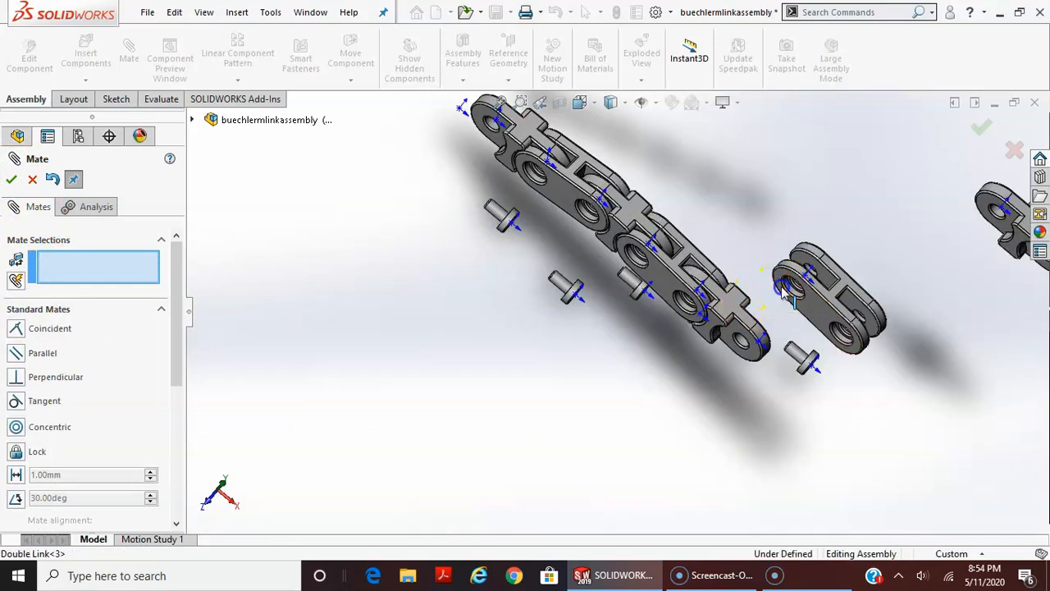
click(755, 361)
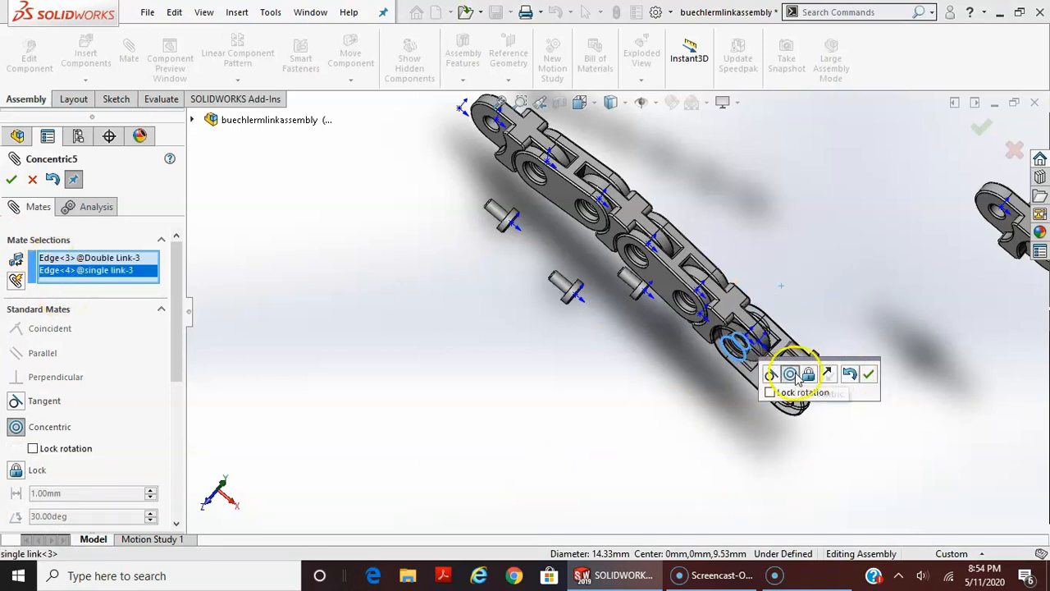
click(868, 375)
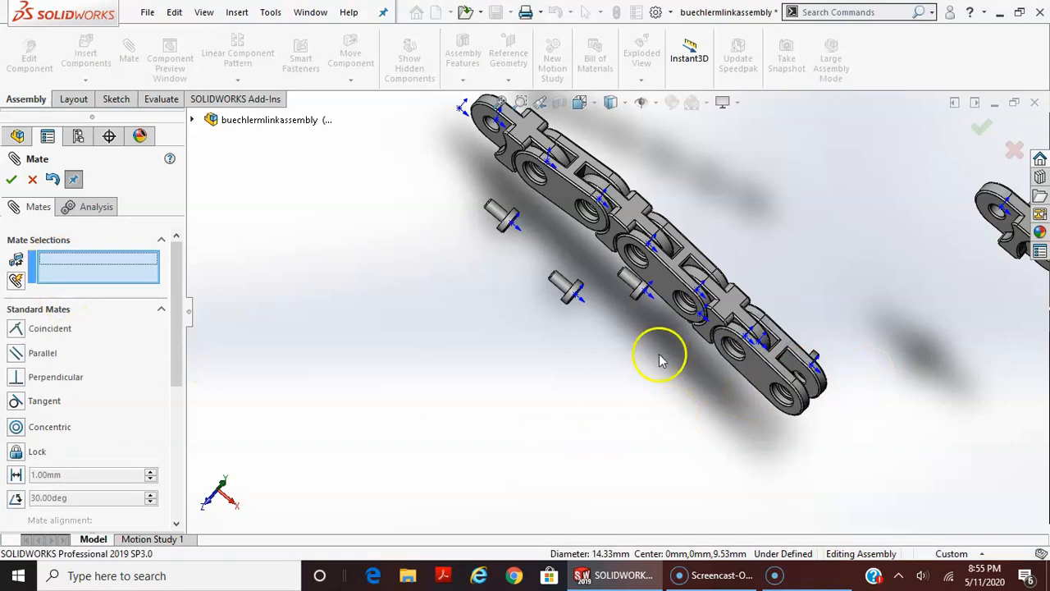
scroll(891, 375, down, 3)
scroll(859, 328, up, 2)
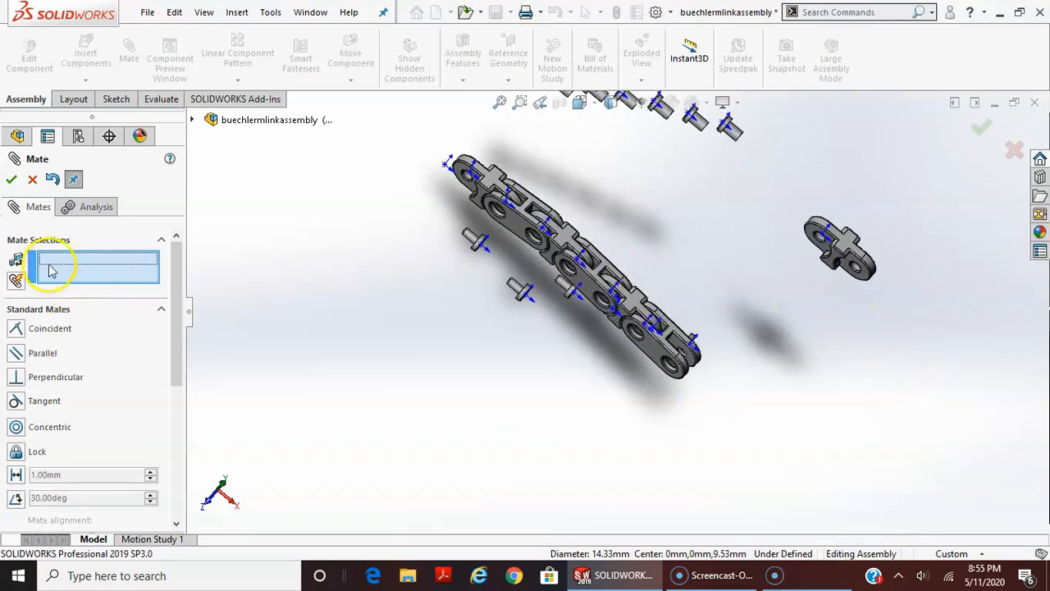
Add a Concentric mate between the fourth single link's hole edge and the third double link's free-end hole edge, and swing the chain upward
click(817, 239)
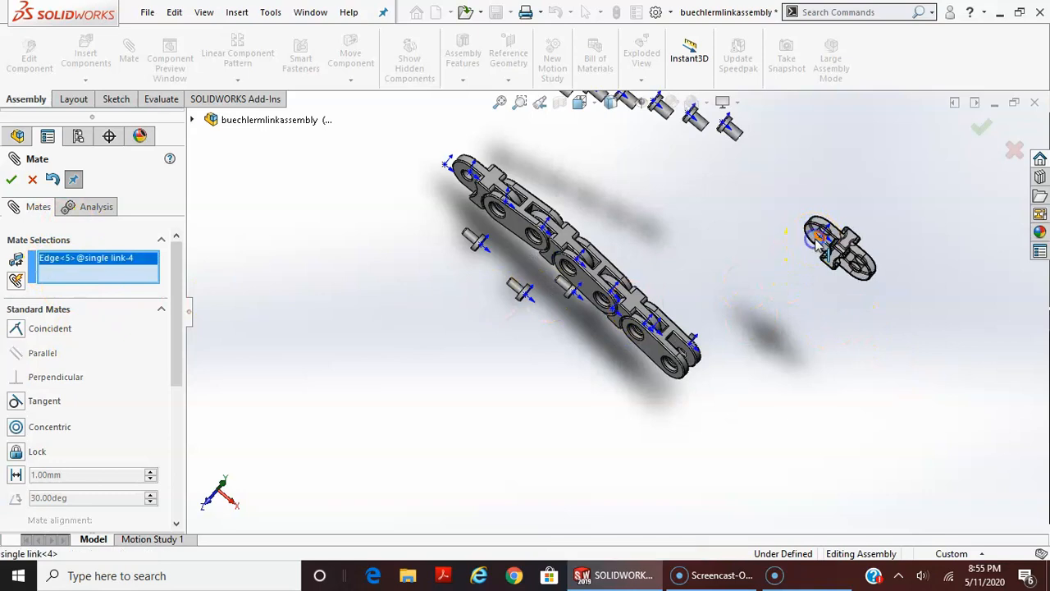
click(675, 369)
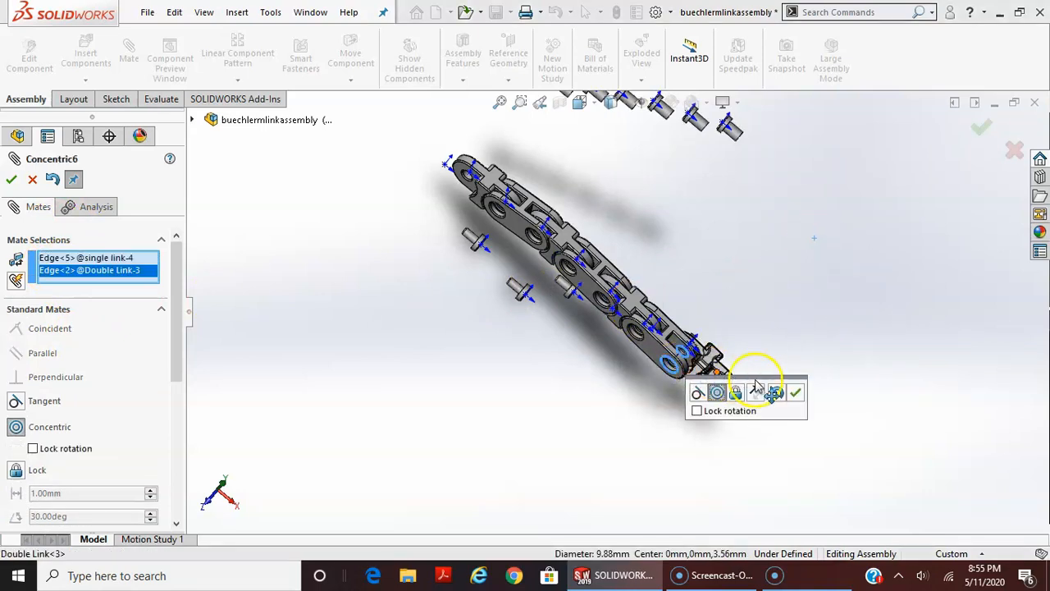
click(795, 394)
drag(720, 387, 747, 414)
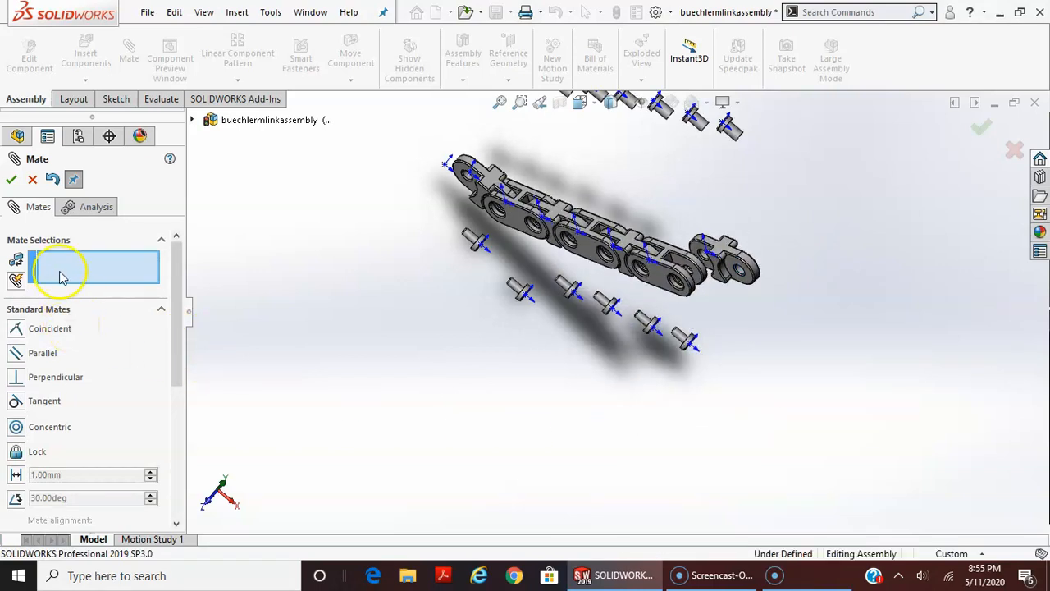
Start a centered Width mate with the third double link's two inner free-end faces as the width selections
click(51, 311)
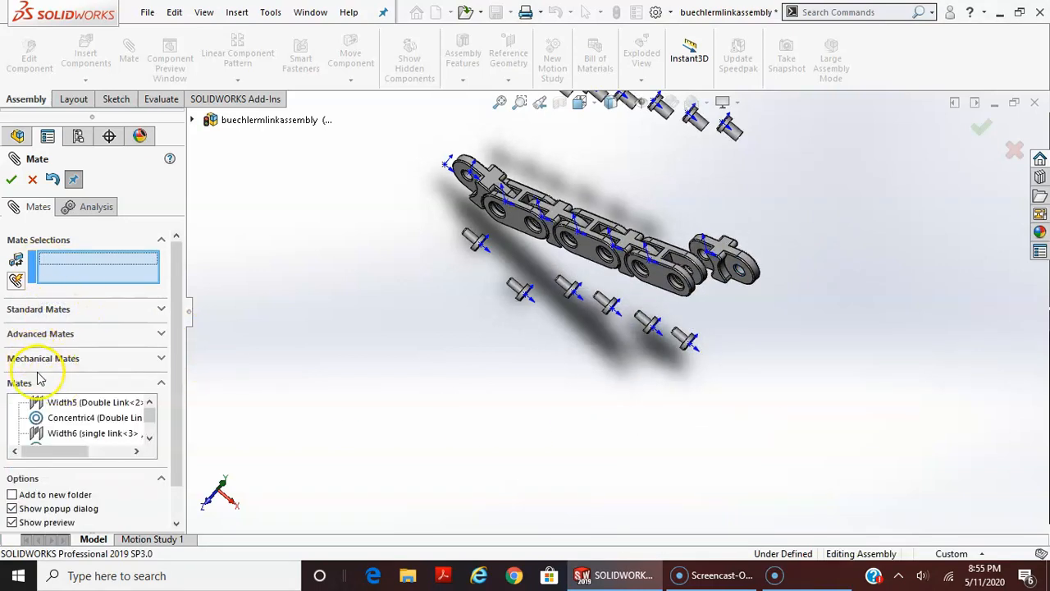
scroll(61, 382, down, 3)
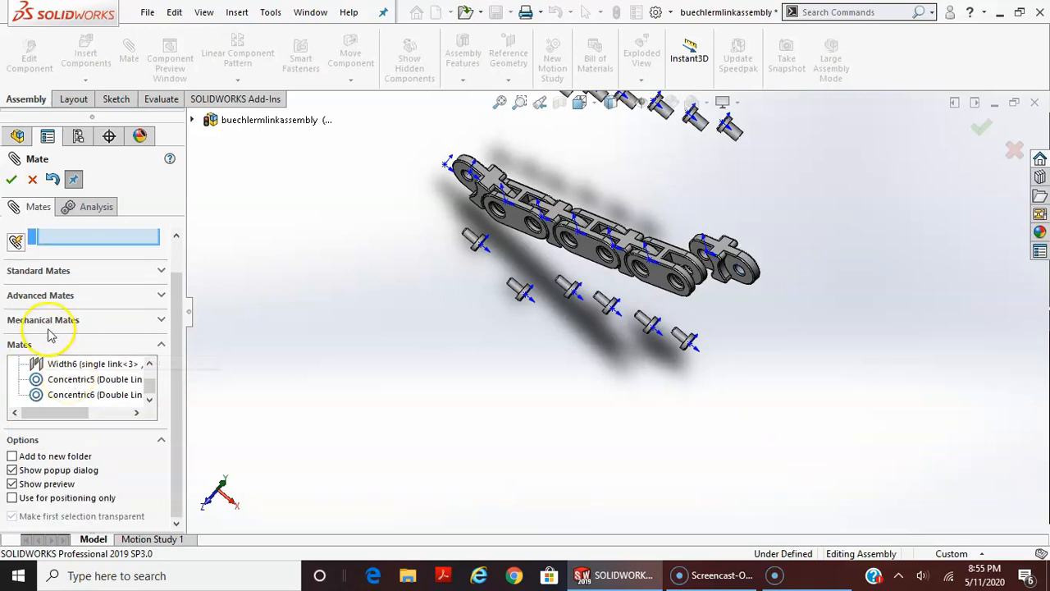
click(45, 301)
click(29, 358)
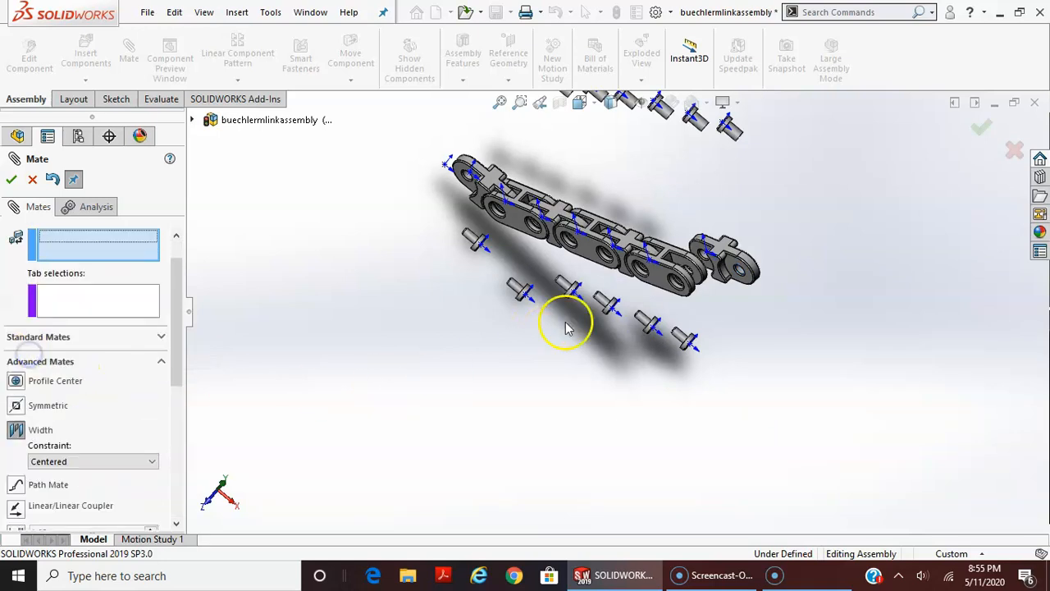
scroll(595, 268, down, 5)
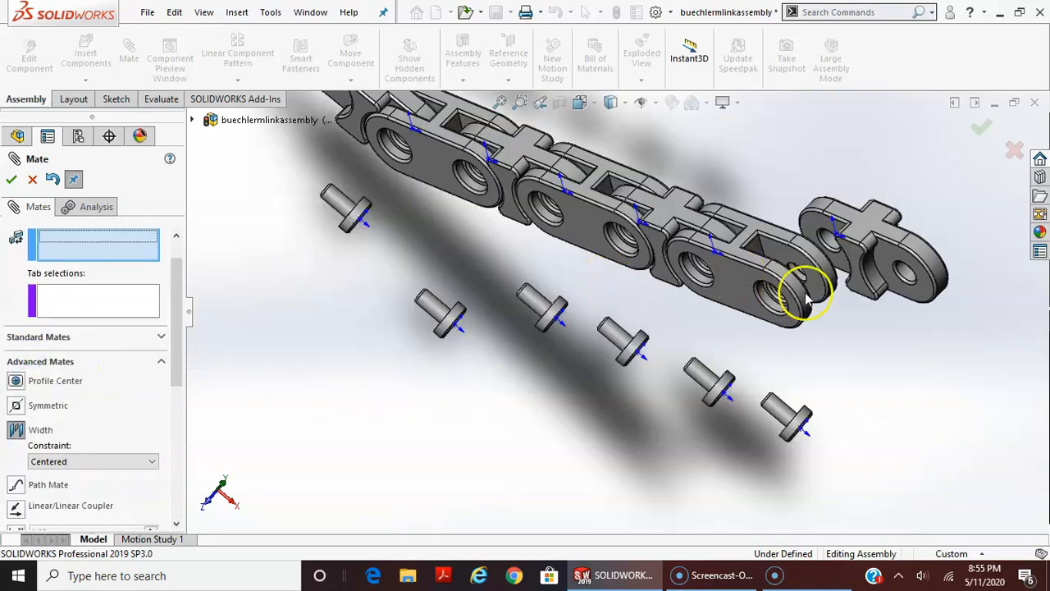
click(776, 250)
middle_drag(926, 300, 877, 215)
click(848, 296)
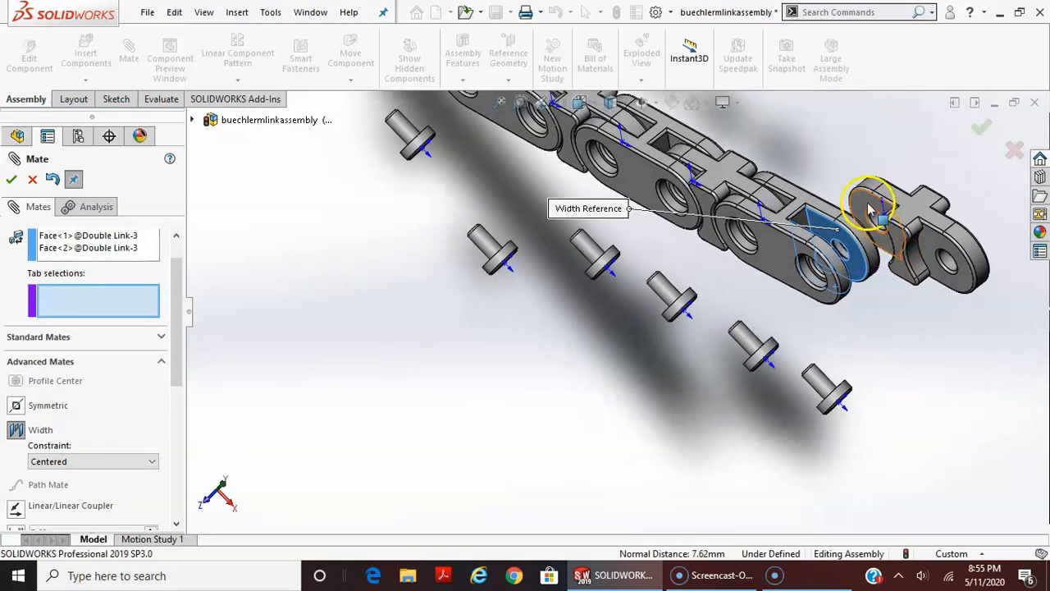
Use the fourth single link's two opposite end faces as the tab selections, accept the Width mate and close the Mate command
click(882, 211)
middle_drag(928, 178, 903, 190)
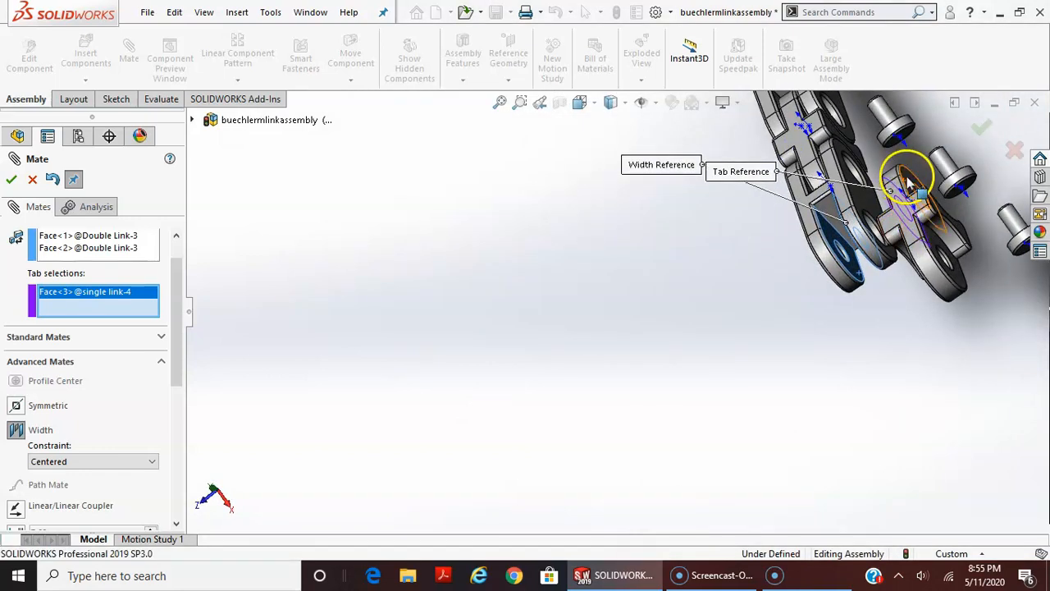
click(907, 176)
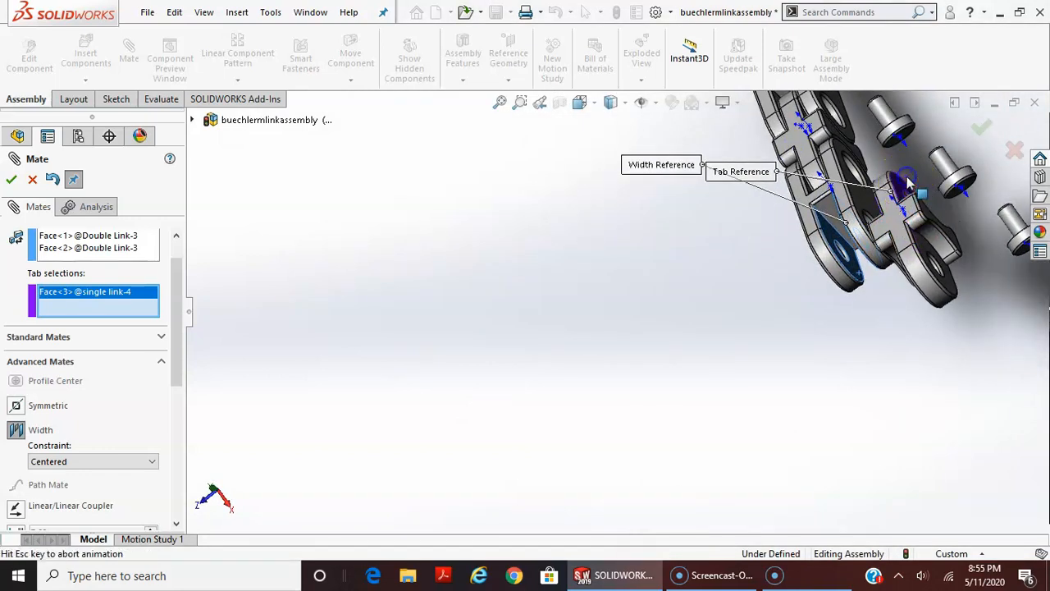
click(12, 179)
scroll(694, 394, up, 5)
middle_drag(694, 394, 793, 232)
scroll(652, 229, down, 4)
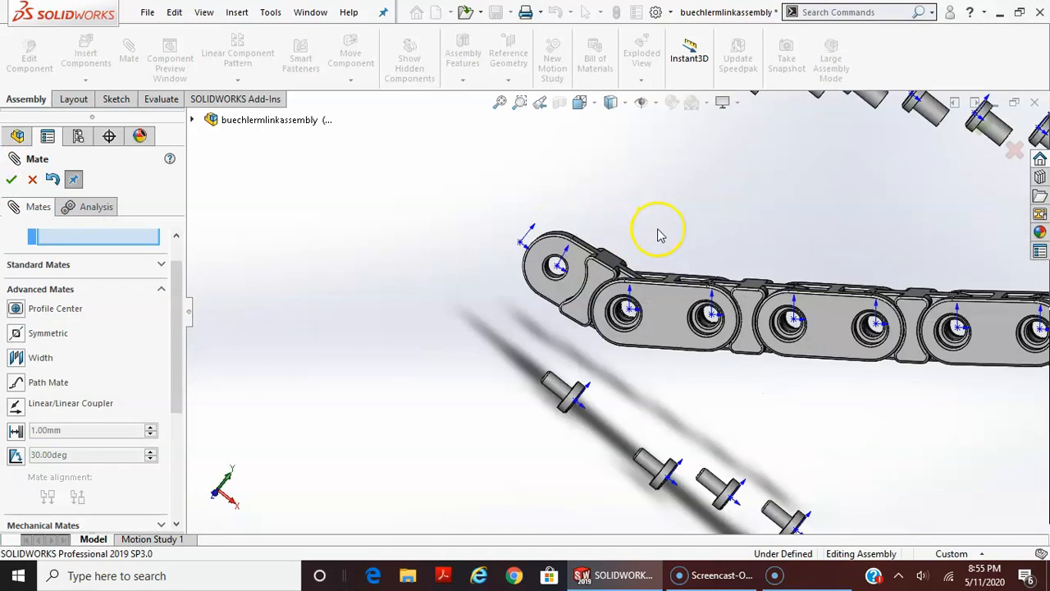
scroll(605, 359, up, 3)
scroll(710, 369, down, 3)
scroll(779, 357, down, 1)
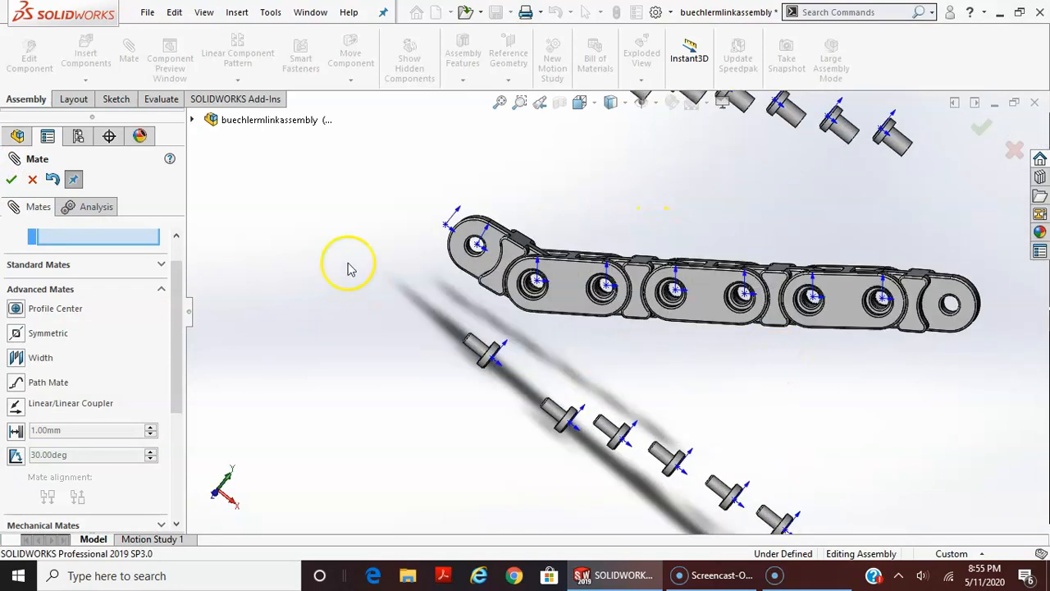
click(32, 178)
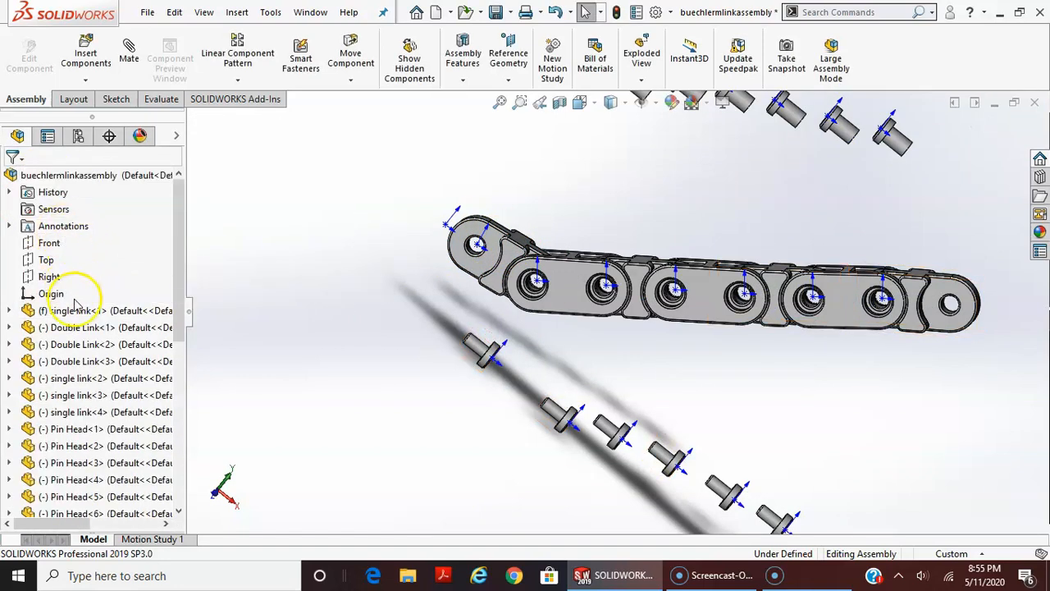
Test the hinge motion by swinging the chain's free links down and back up around the fixed first single link
click(74, 309)
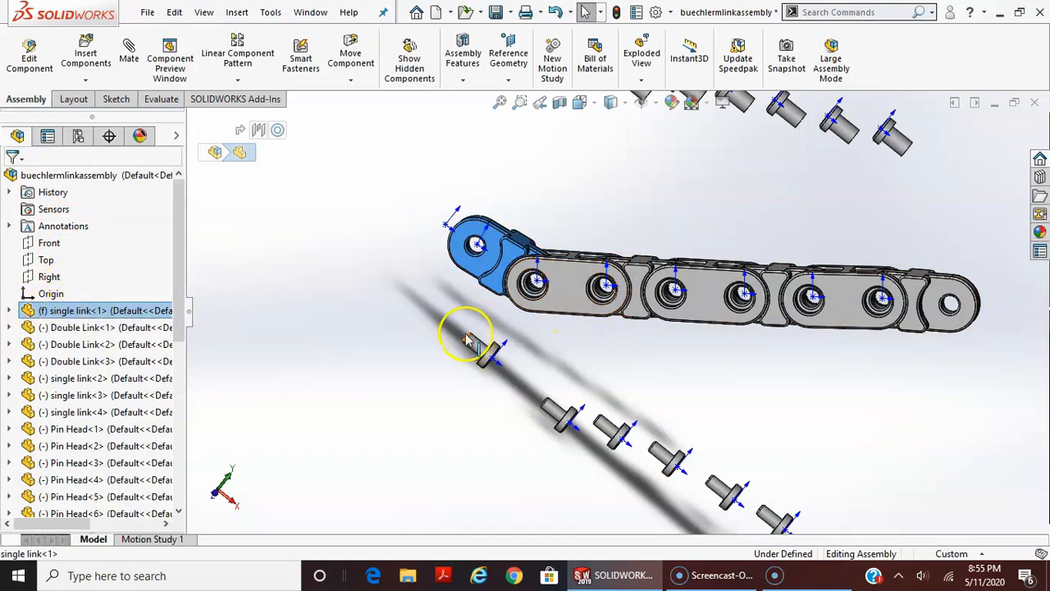
drag(575, 286, 693, 242)
drag(833, 279, 833, 359)
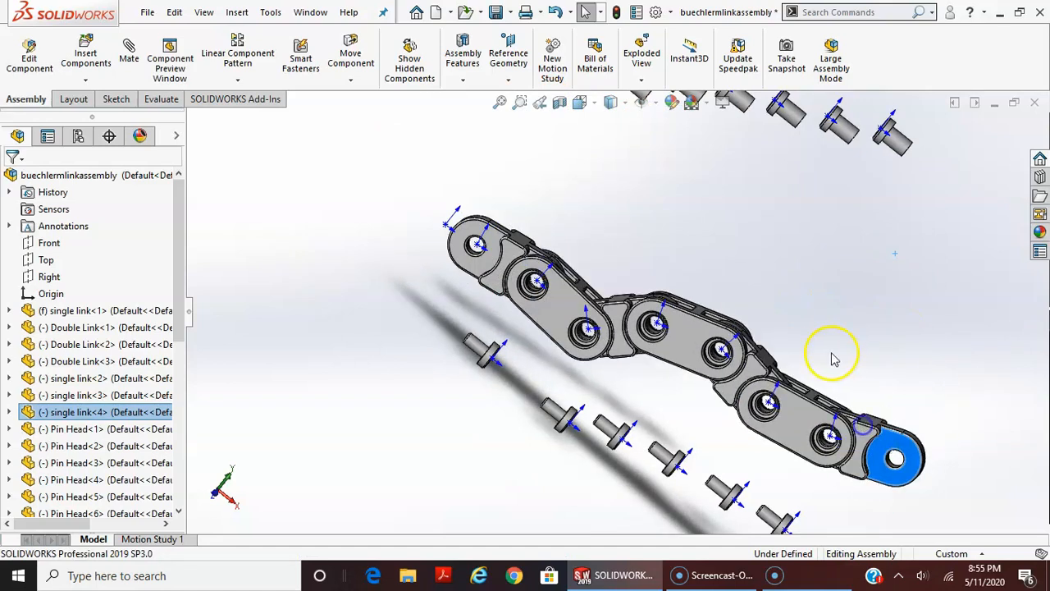
drag(877, 450, 919, 381)
scroll(853, 397, down, 3)
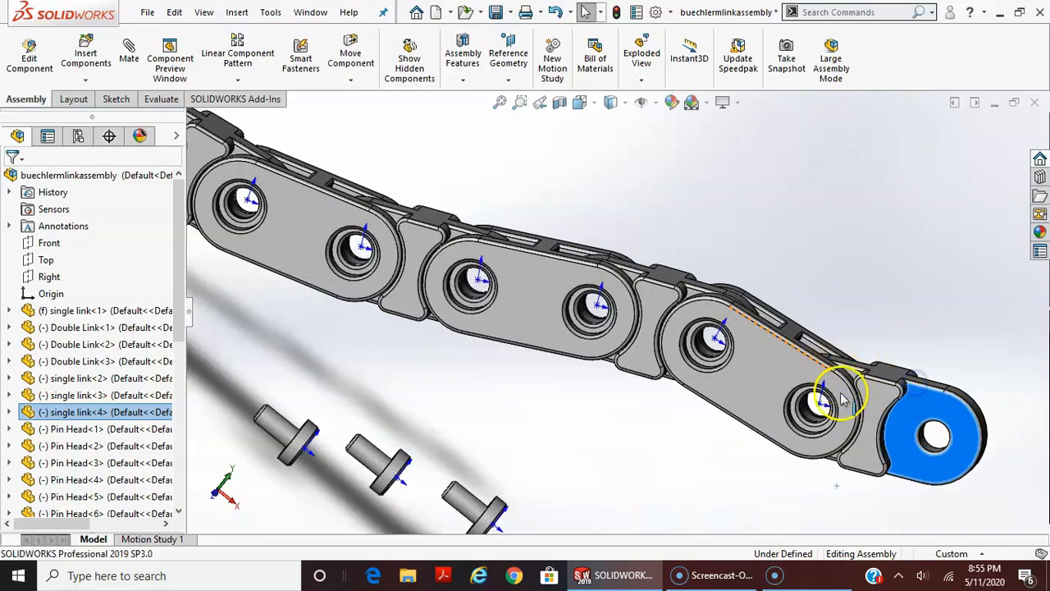
scroll(837, 401, up, 5)
scroll(562, 307, down, 3)
scroll(572, 306, up, 3)
middle_drag(785, 323, 766, 402)
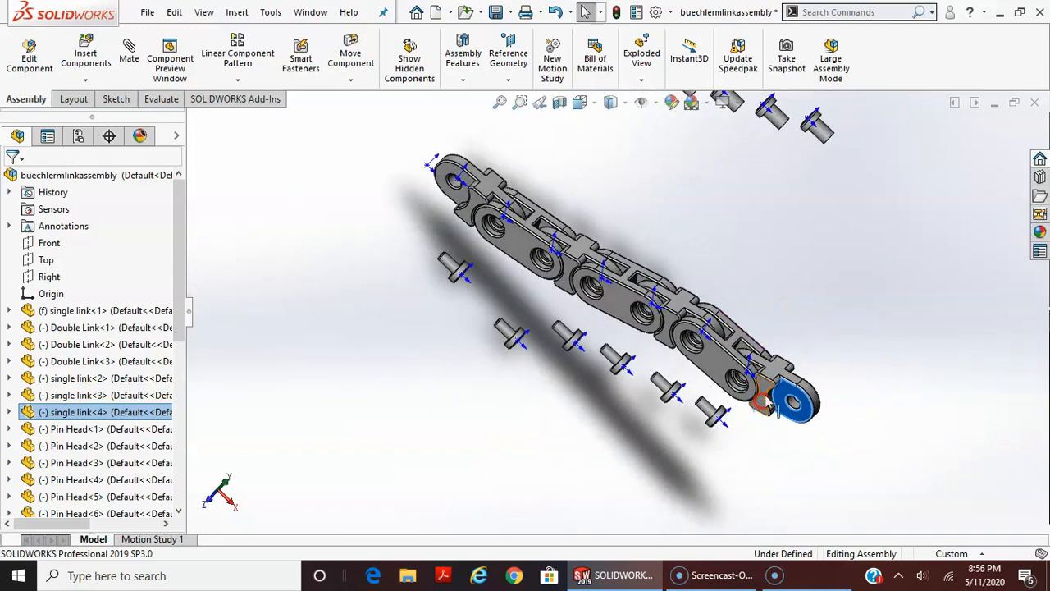
Examine the side clearances between the single links and double links up close from the Top view
click(580, 104)
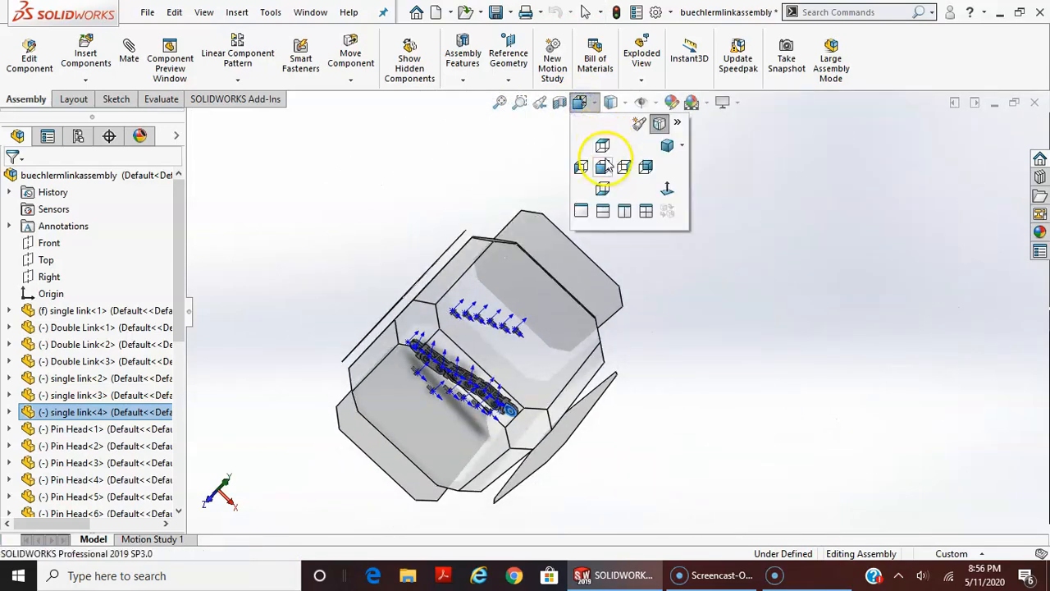
click(604, 166)
scroll(539, 410, down, 10)
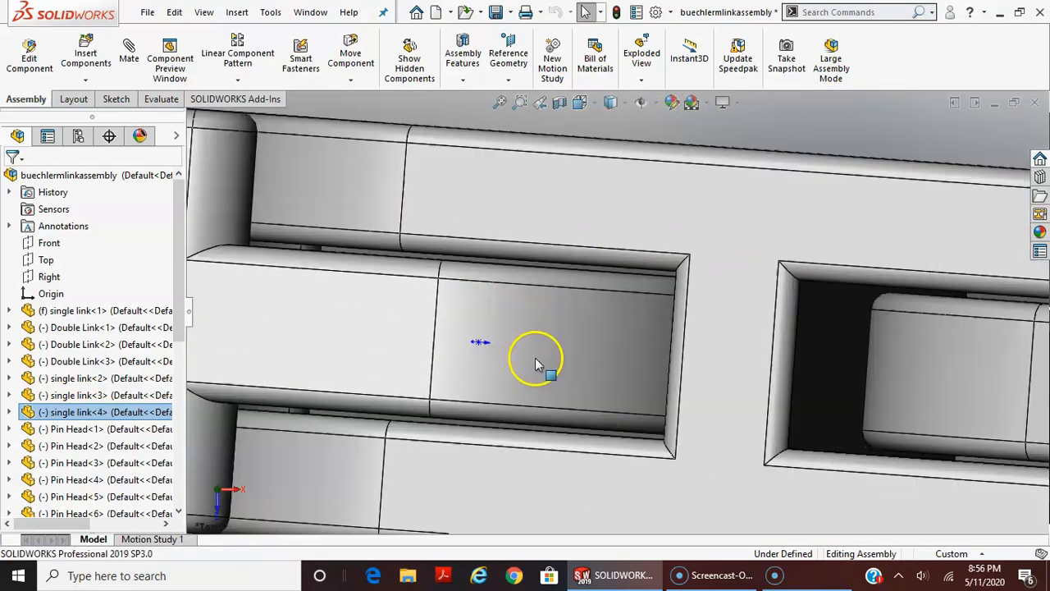
scroll(535, 364, down, 2)
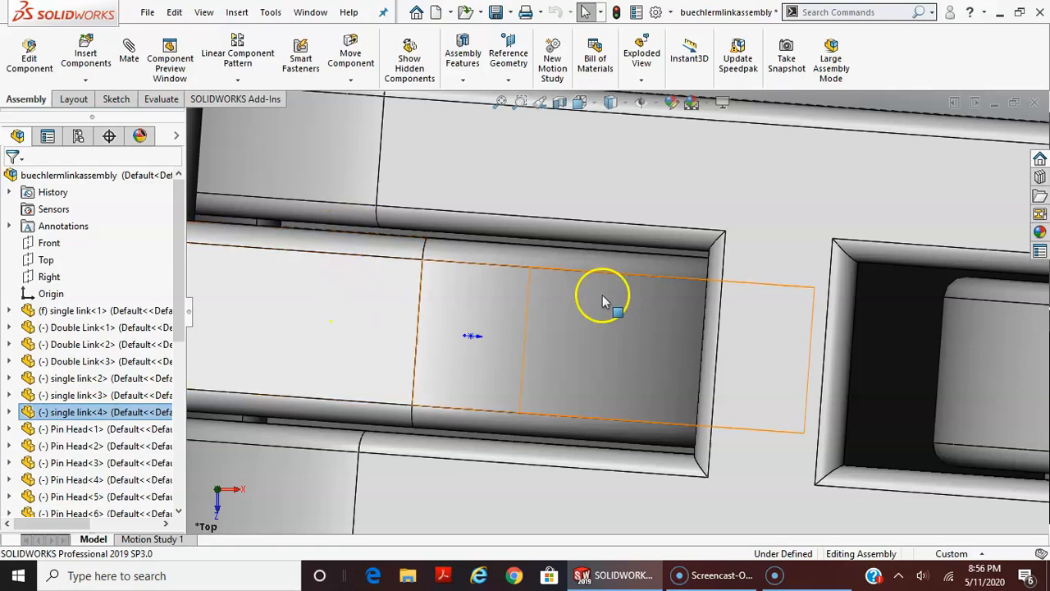
scroll(788, 344, up, 5)
scroll(837, 357, down, 5)
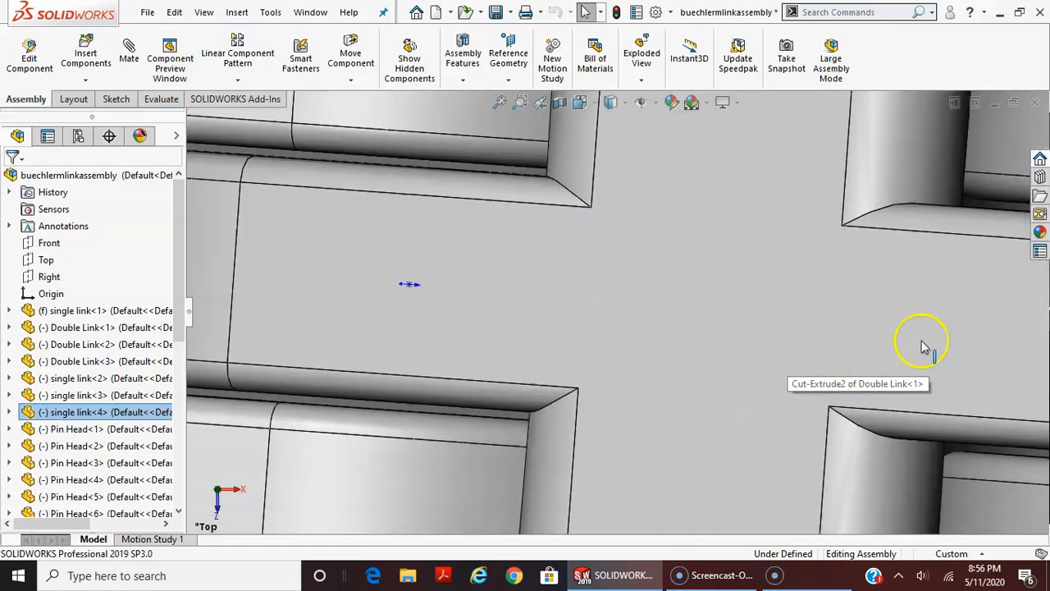
scroll(878, 346, up, 3)
scroll(611, 271, down, 3)
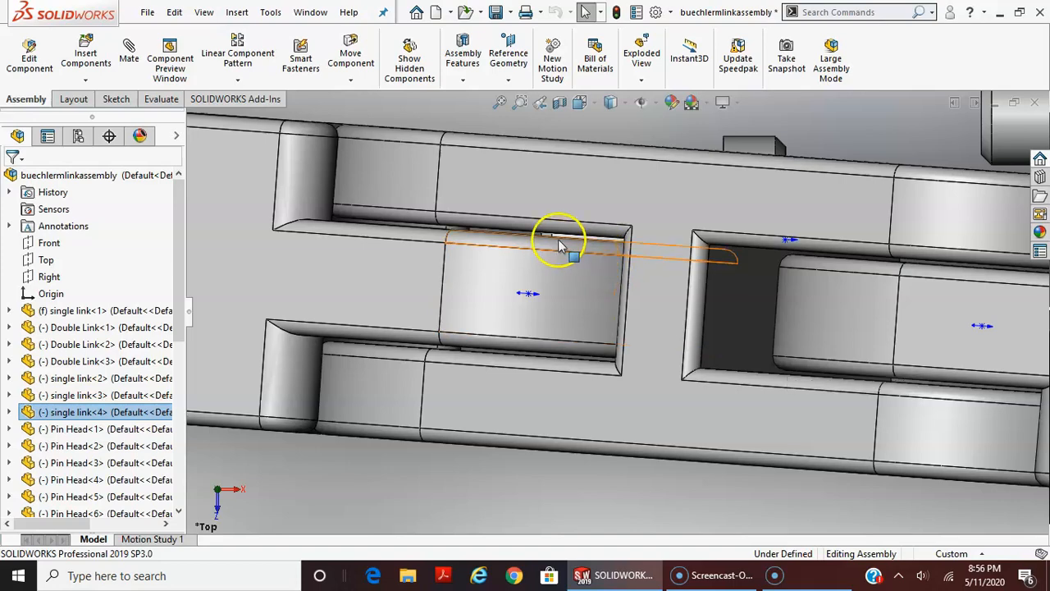
scroll(493, 242, down, 4)
middle_drag(505, 226, 593, 389)
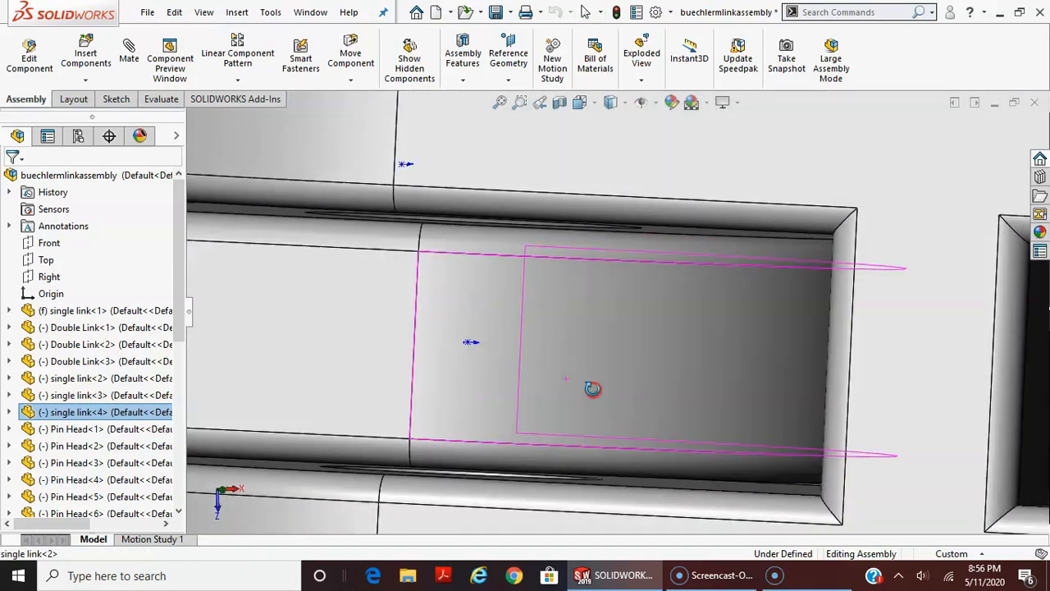
scroll(774, 403, up, 6)
scroll(824, 390, down, 4)
scroll(763, 399, up, 10)
Deselect the fourth single link and review the assembly's list of mates
middle_drag(741, 395, 731, 275)
middle_drag(688, 351, 525, 307)
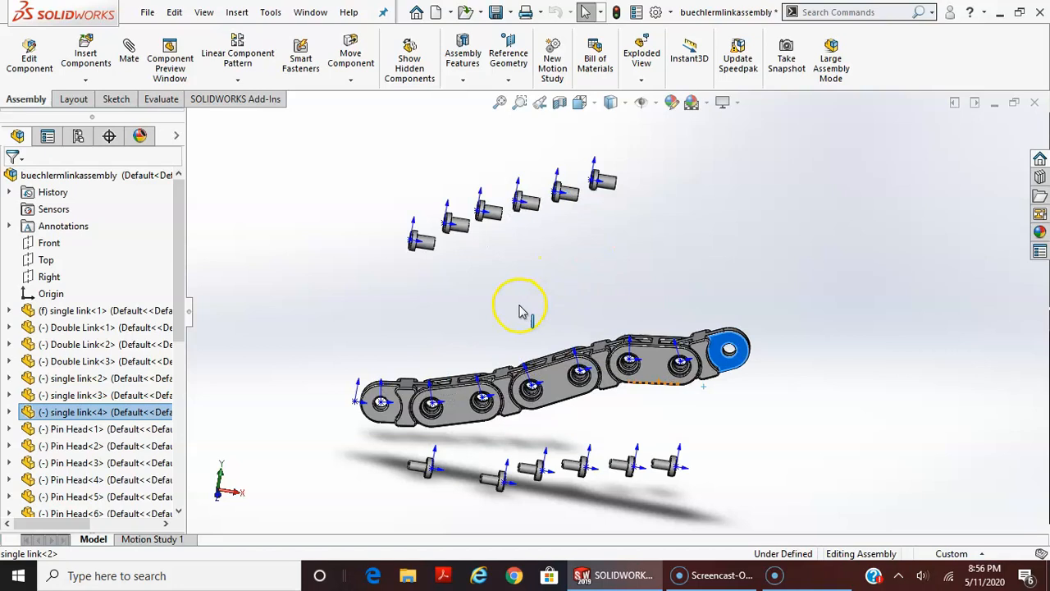
middle_drag(578, 492, 552, 415)
scroll(552, 414, down, 3)
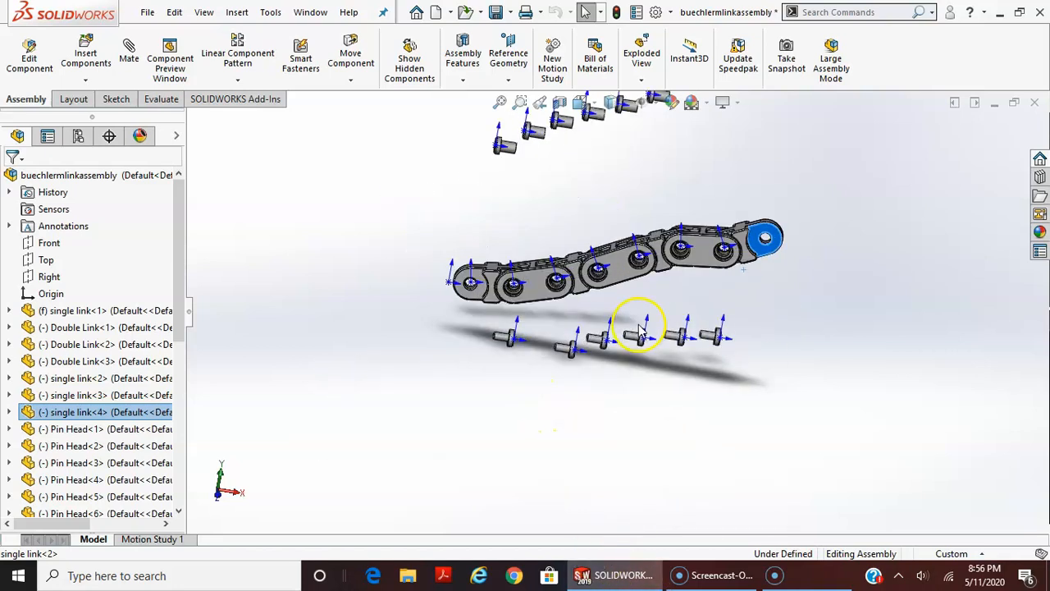
scroll(701, 209, down, 3)
click(402, 375)
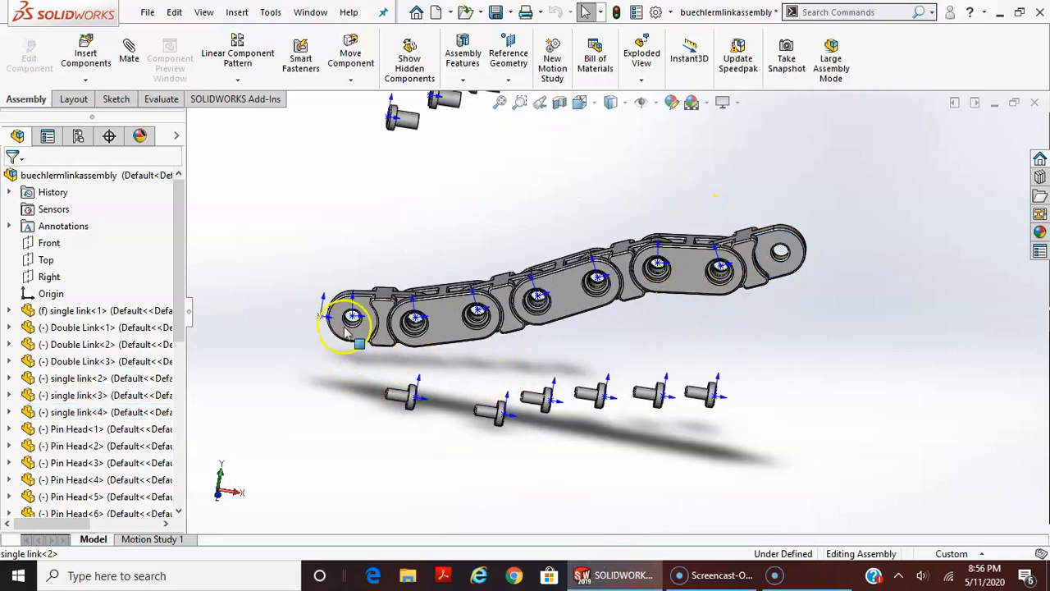
drag(176, 206, 197, 390)
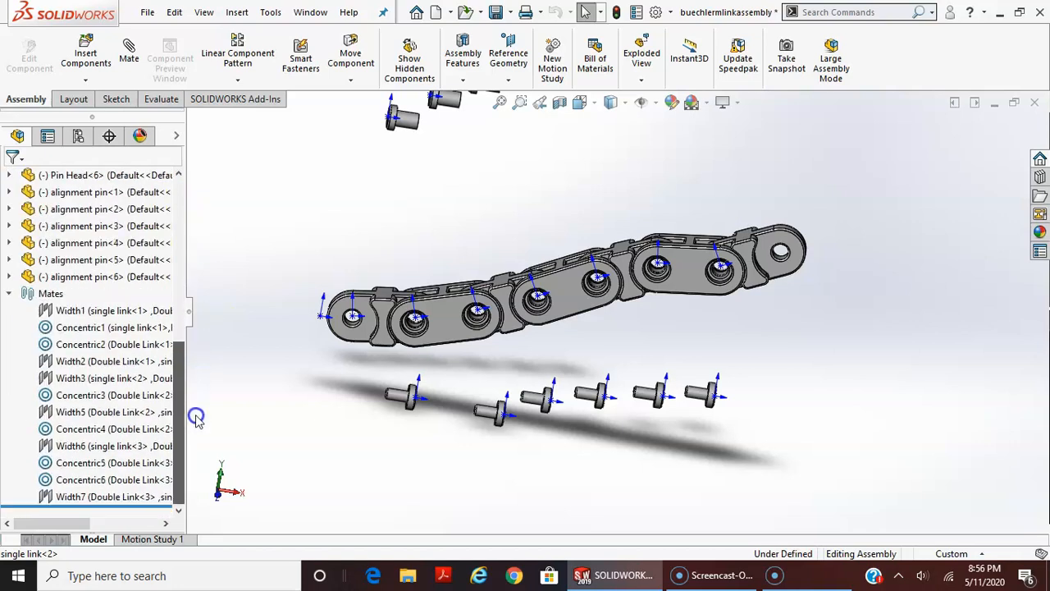
Start a Coincident mate between the first pin head's flat outer head face and the first single link's raised side face
click(130, 45)
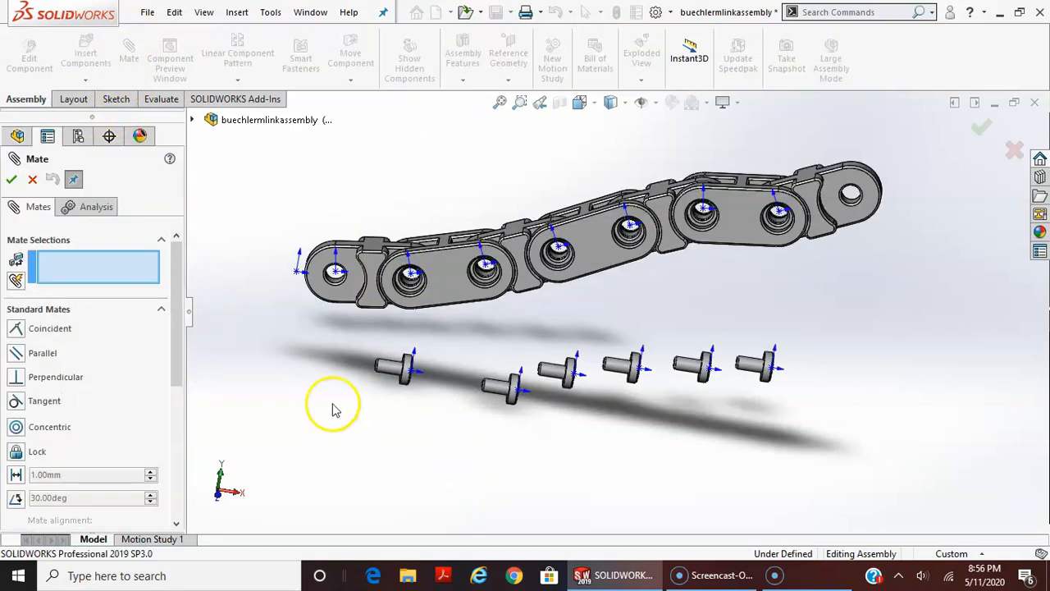
scroll(528, 336, down, 5)
middle_drag(672, 326, 656, 254)
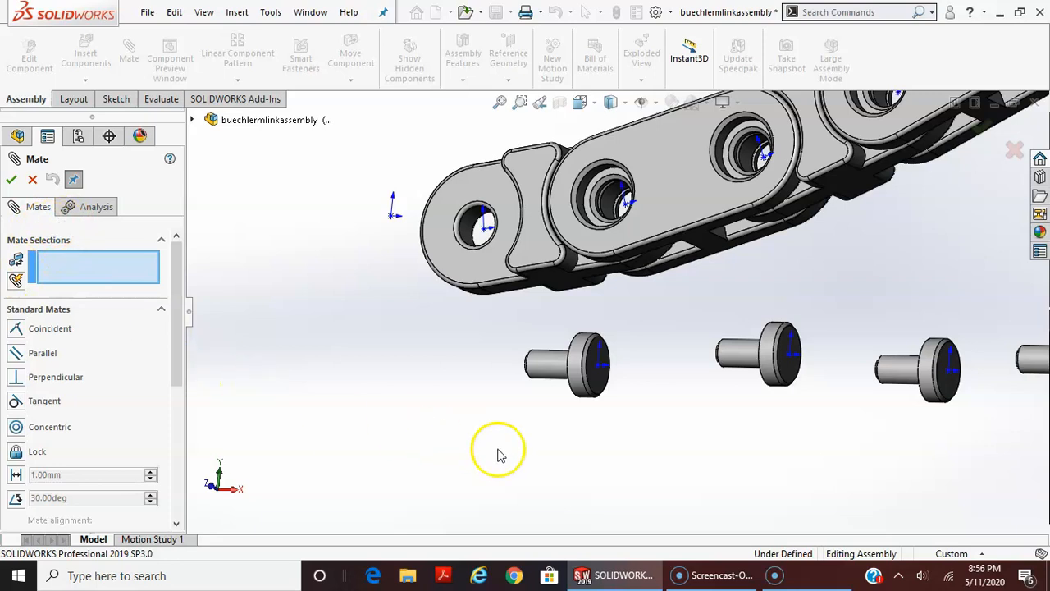
click(603, 385)
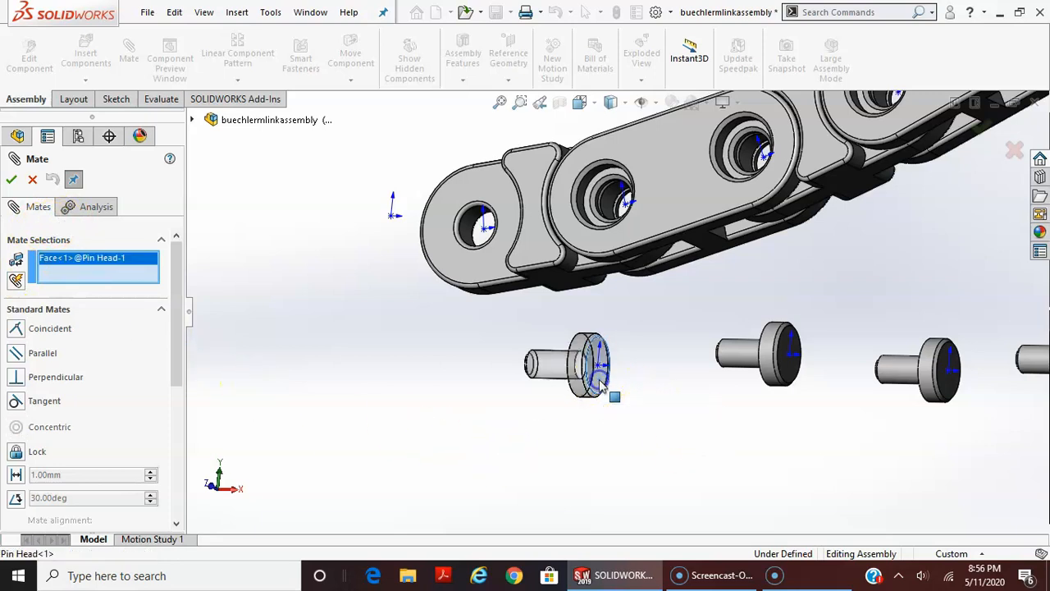
click(561, 371)
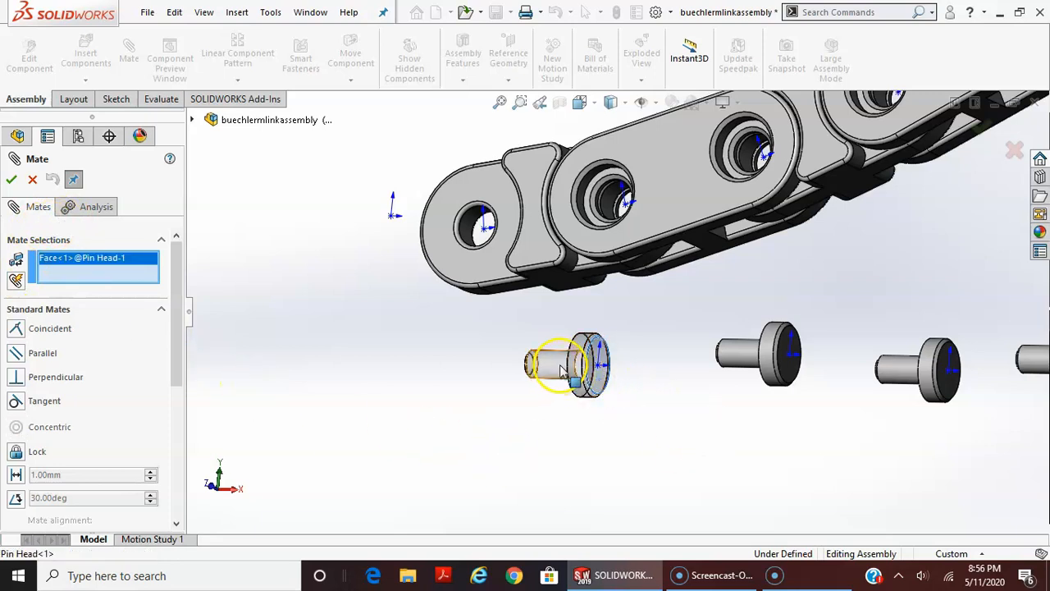
click(550, 252)
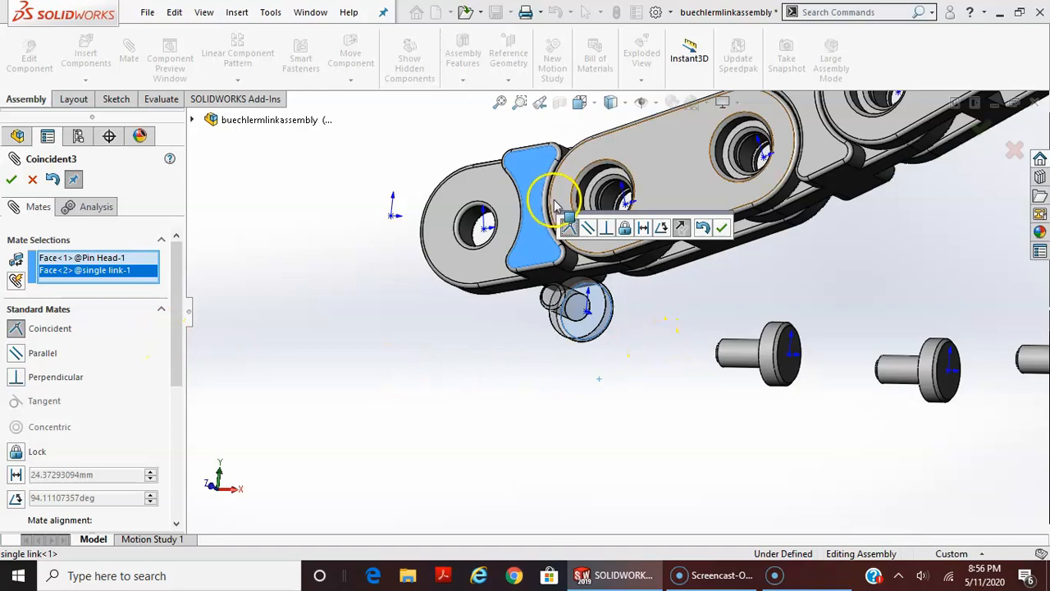
middle_drag(647, 375, 668, 154)
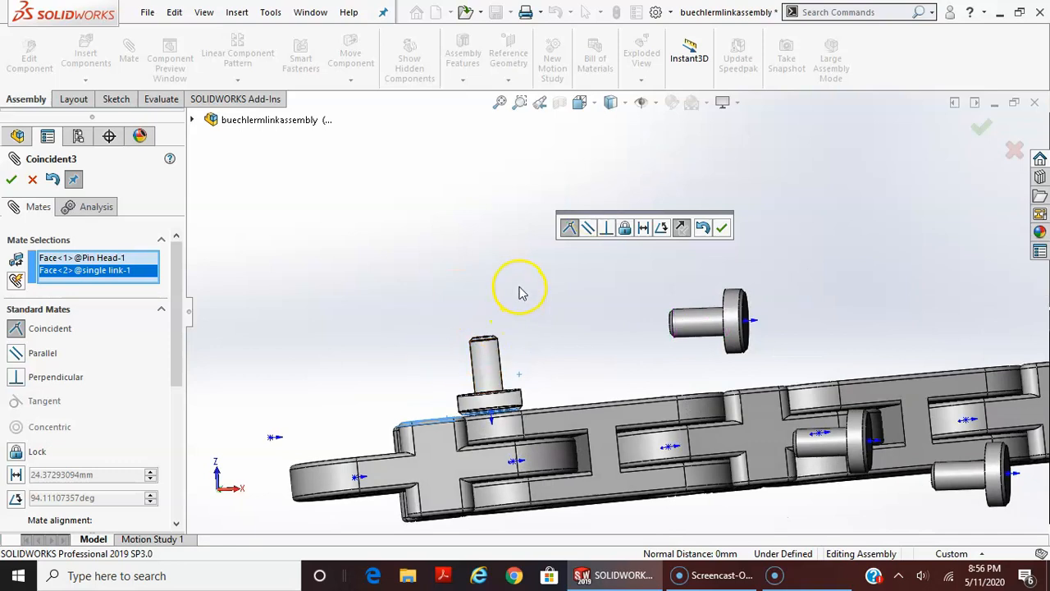
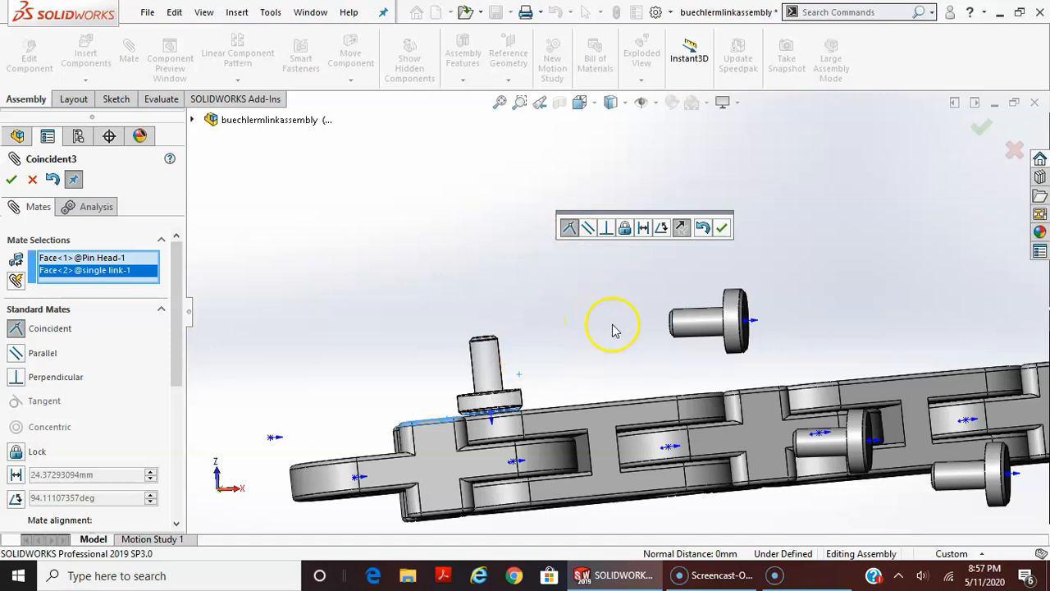
click(682, 228)
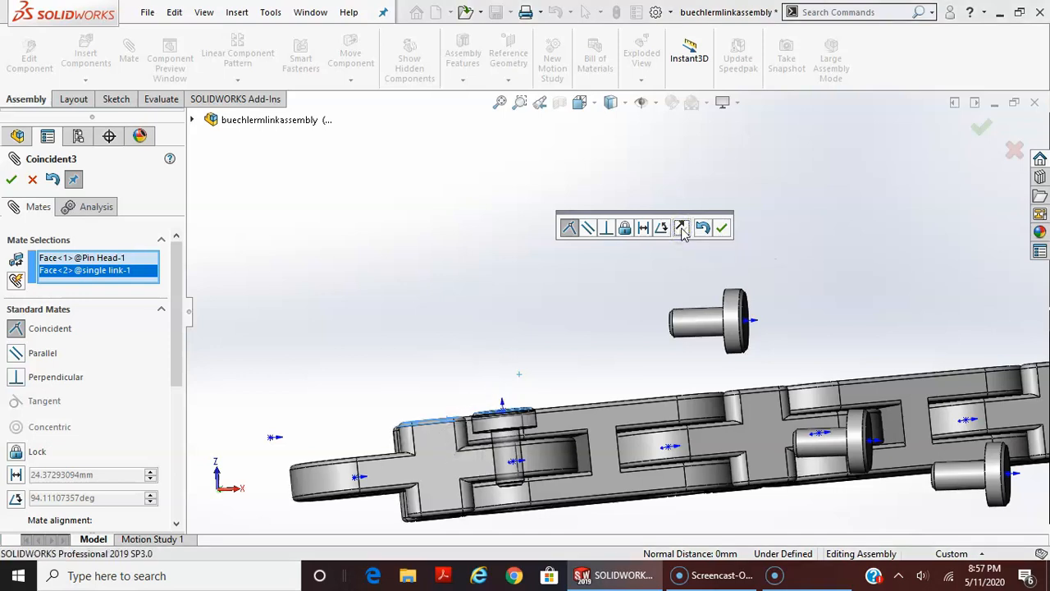
middle_drag(531, 508, 588, 552)
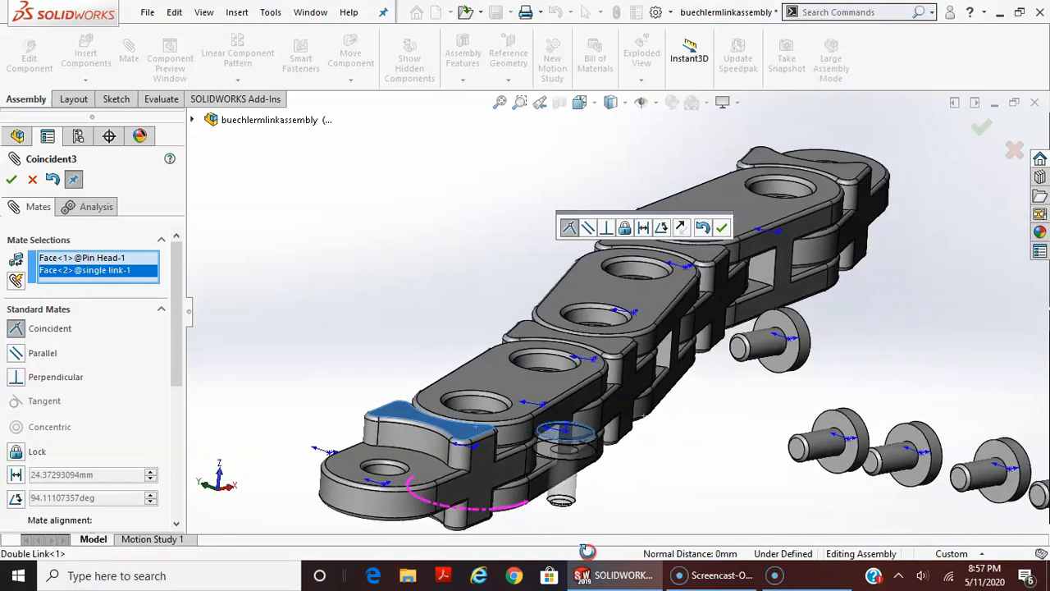
click(559, 430)
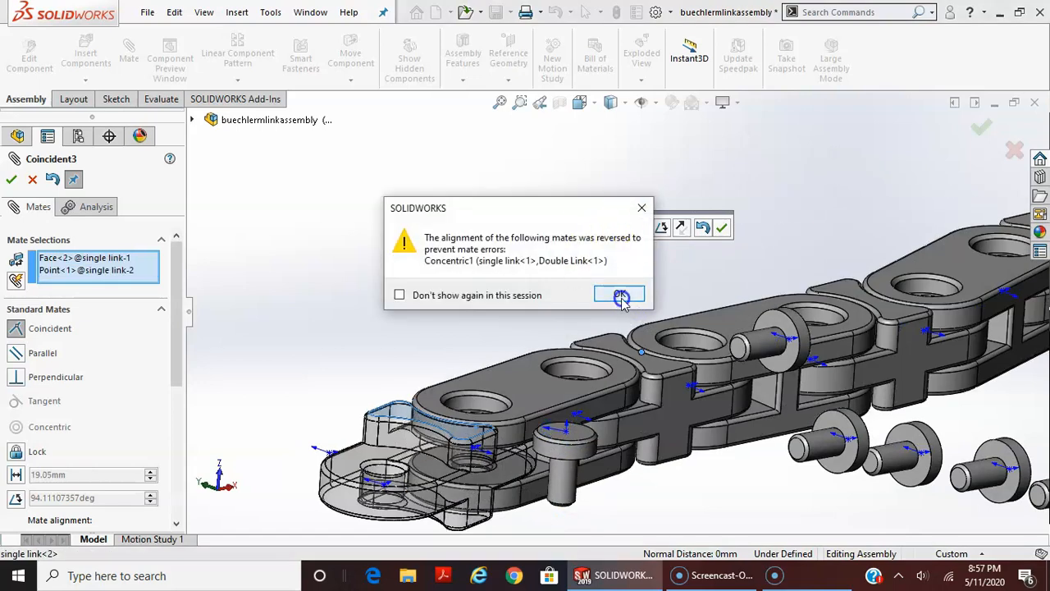
click(637, 211)
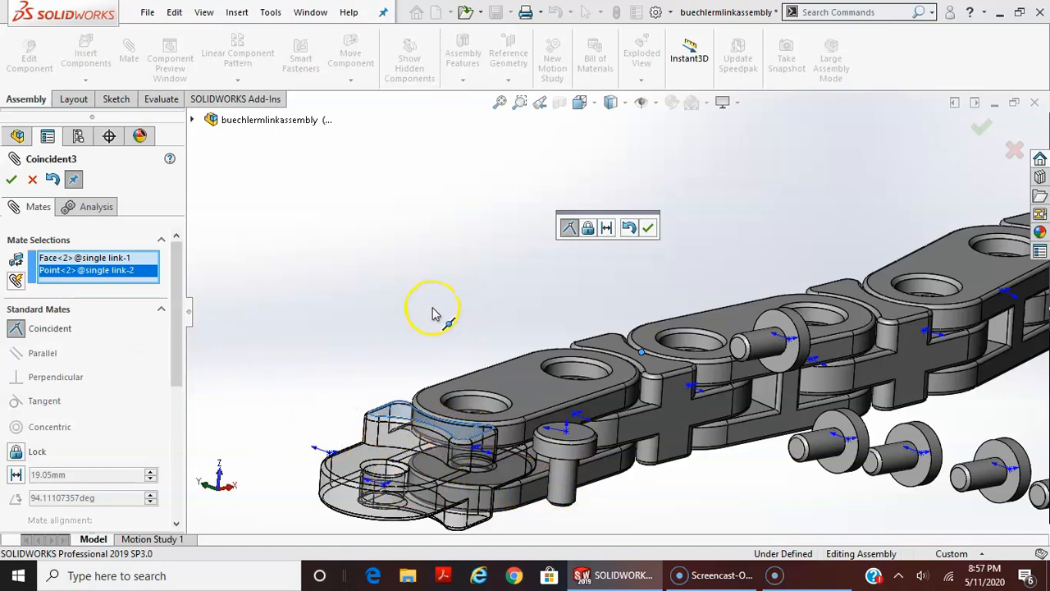
key(Return)
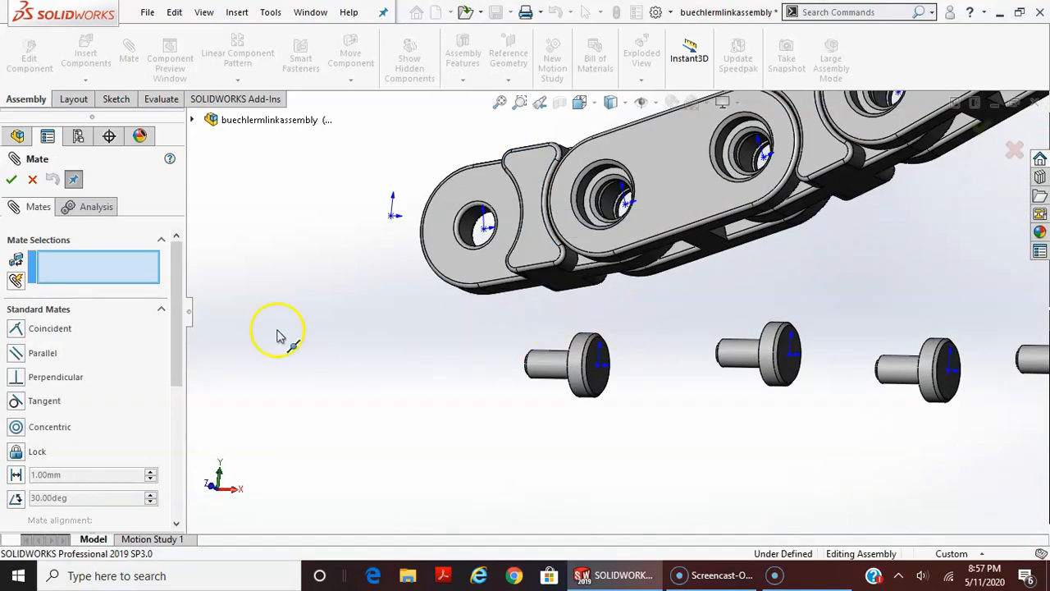
key(Escape)
scroll(172, 320, down, 5)
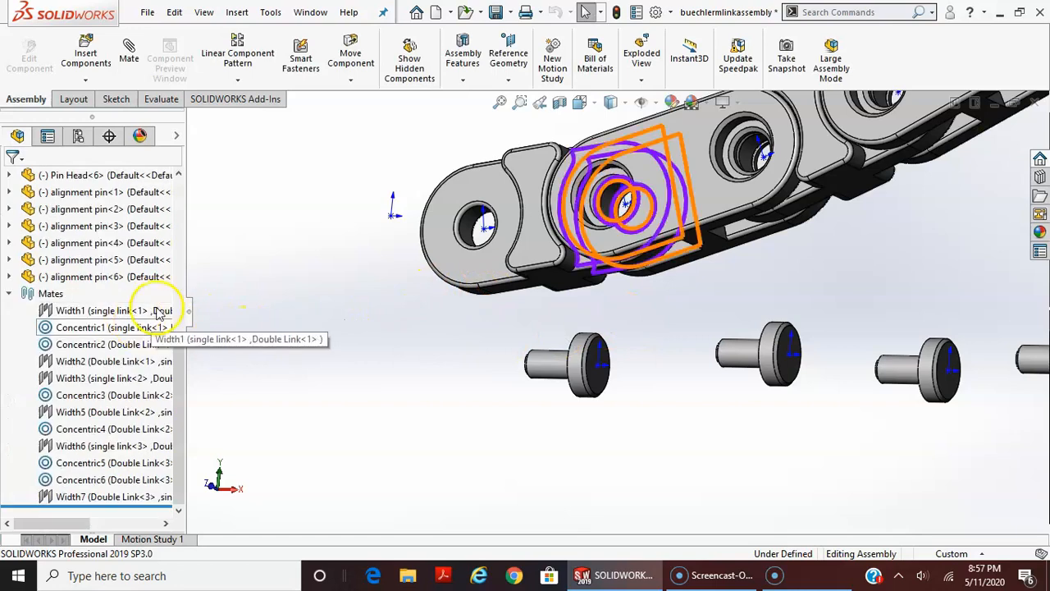
Add a Coincident mate between the first pin head's flat outer head face and the first double link's outer face, flipping the alignment
click(123, 60)
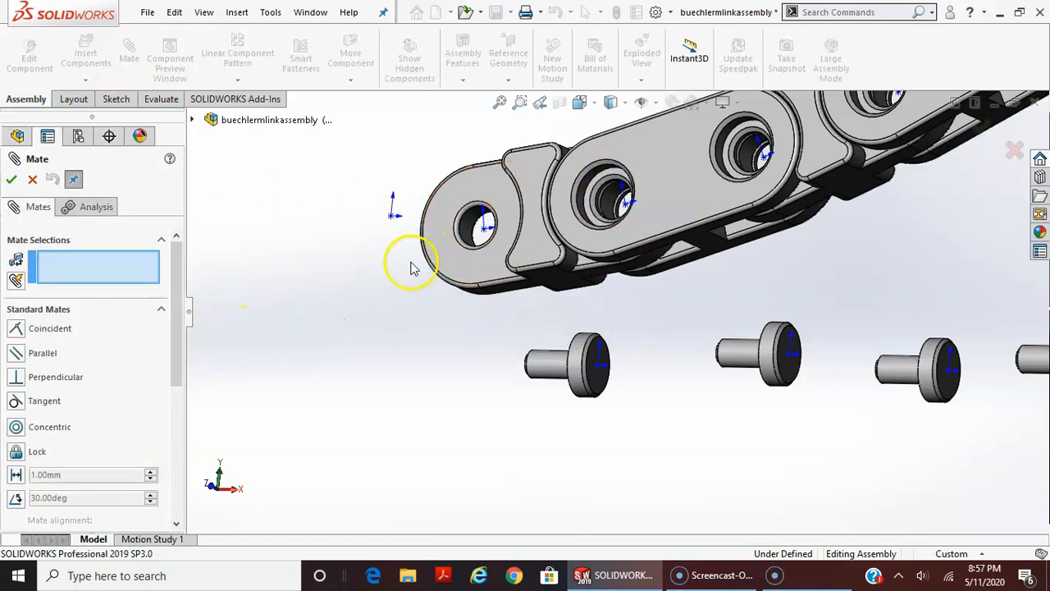
click(597, 375)
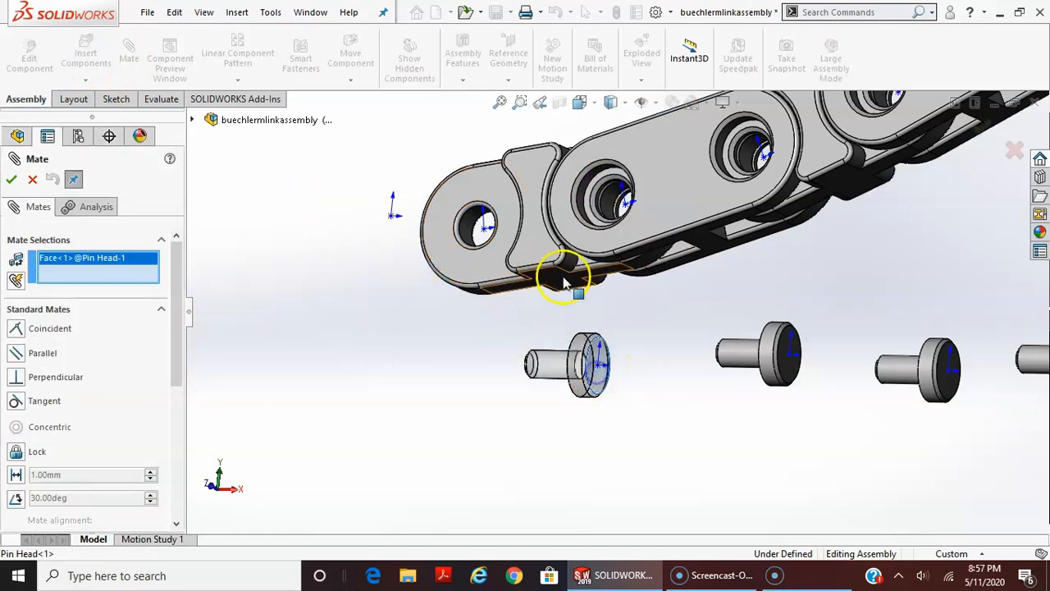
click(580, 242)
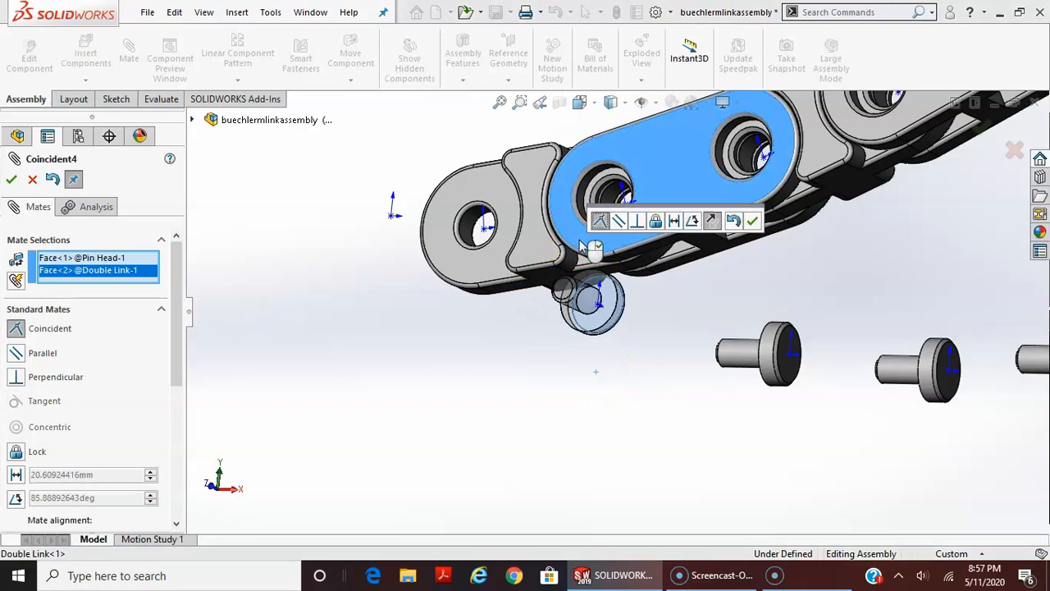
middle_drag(710, 372, 633, 457)
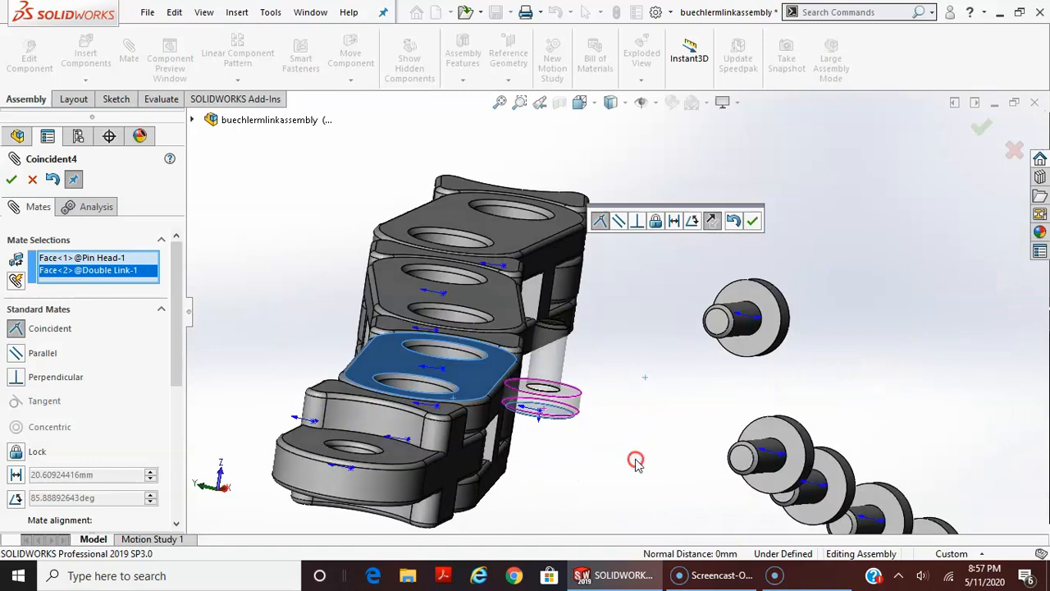
click(711, 223)
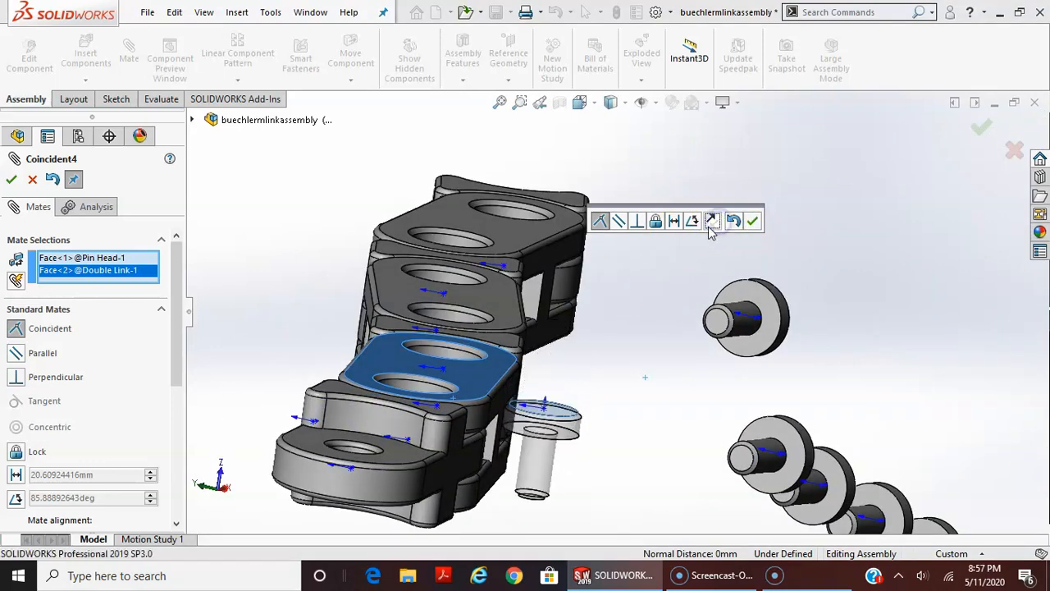
click(754, 222)
Add a Concentric mate between the first pin head's head edge and the first double link's hole edge nearest the first single link
middle_drag(648, 396, 640, 403)
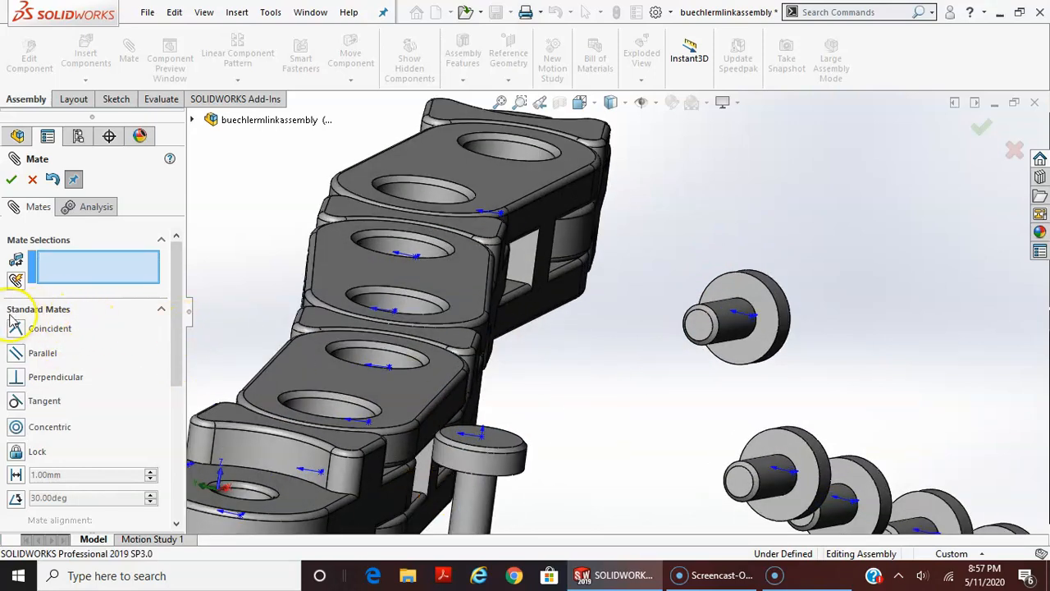
click(523, 444)
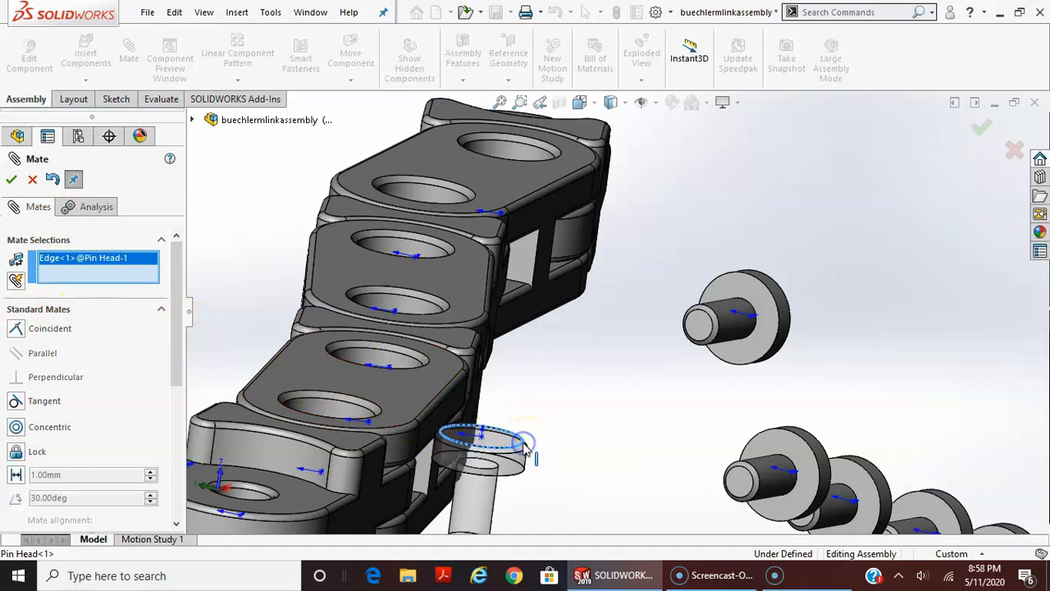
click(384, 414)
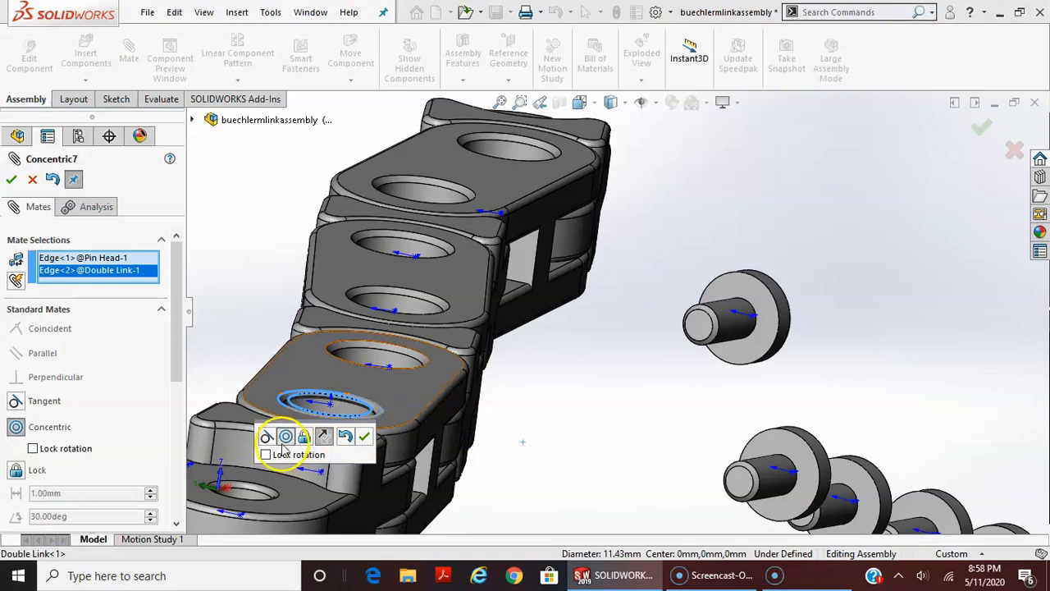
click(364, 436)
key(Escape)
scroll(507, 442, up, 4)
scroll(463, 431, down, 3)
middle_drag(458, 428, 496, 563)
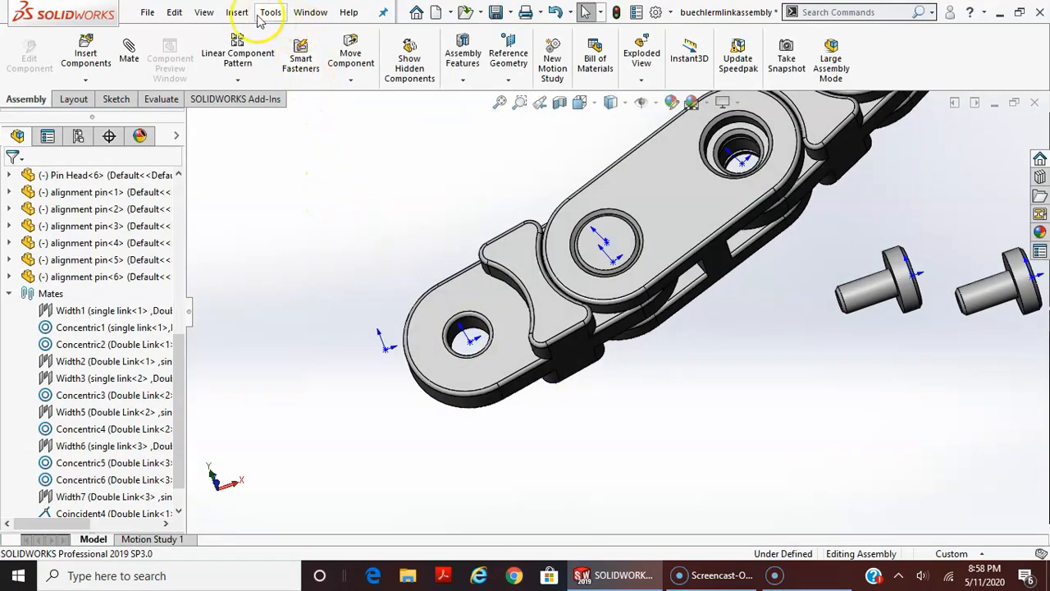
click(203, 13)
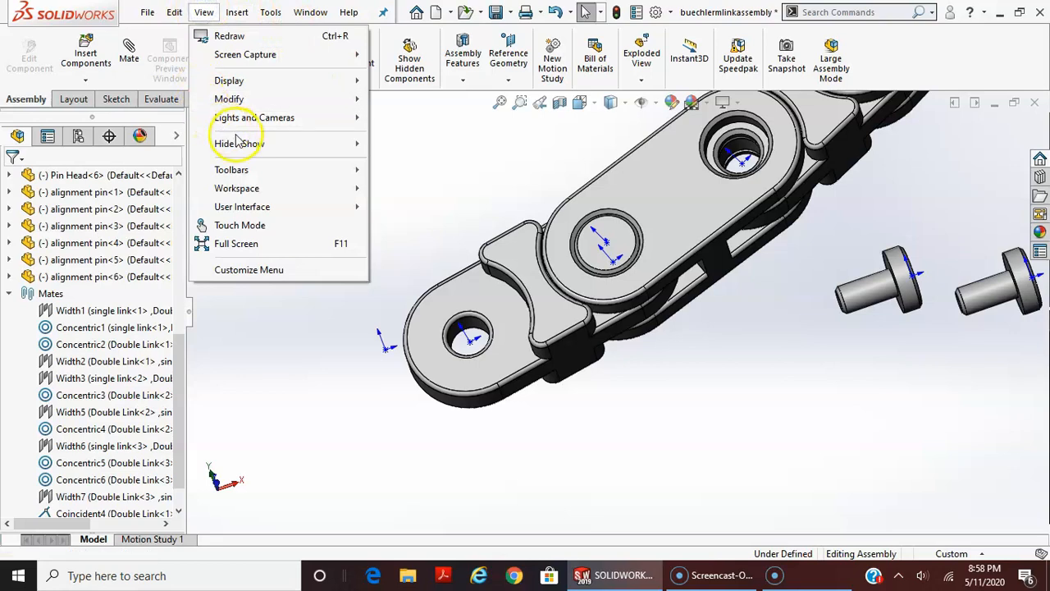
mouse_move(238, 143)
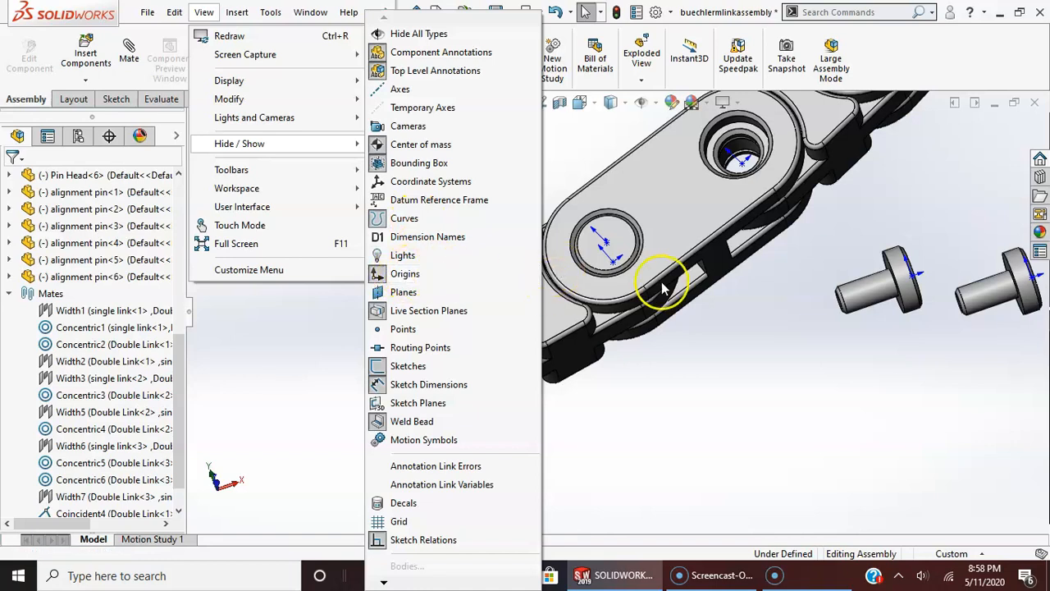
click(563, 293)
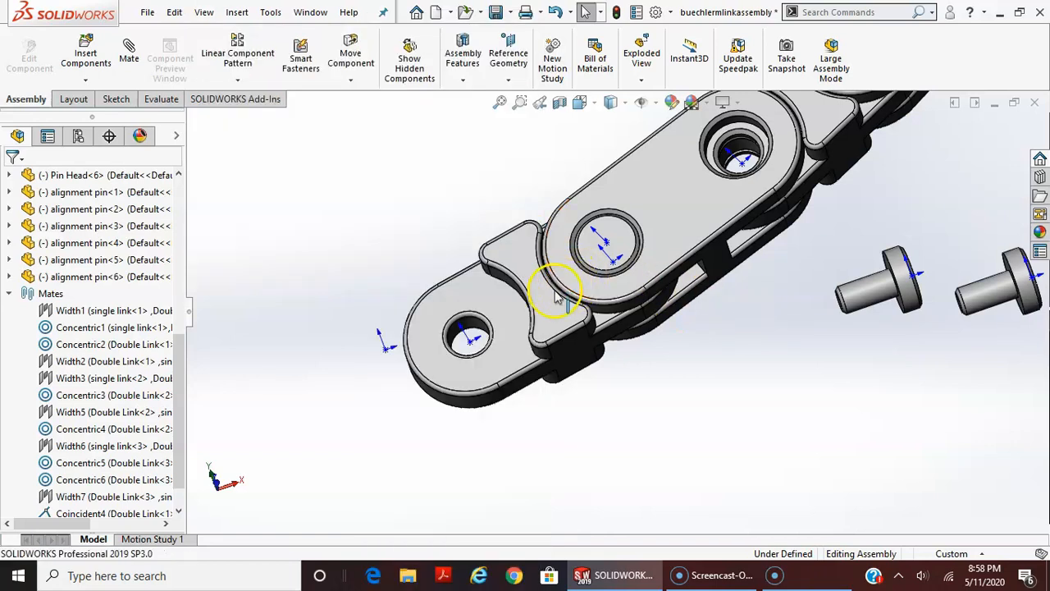
Test the first pin head's rotation in the double link's hole and examine how flush its head sits with the outer face
scroll(617, 308, up, 3)
scroll(500, 232, down, 6)
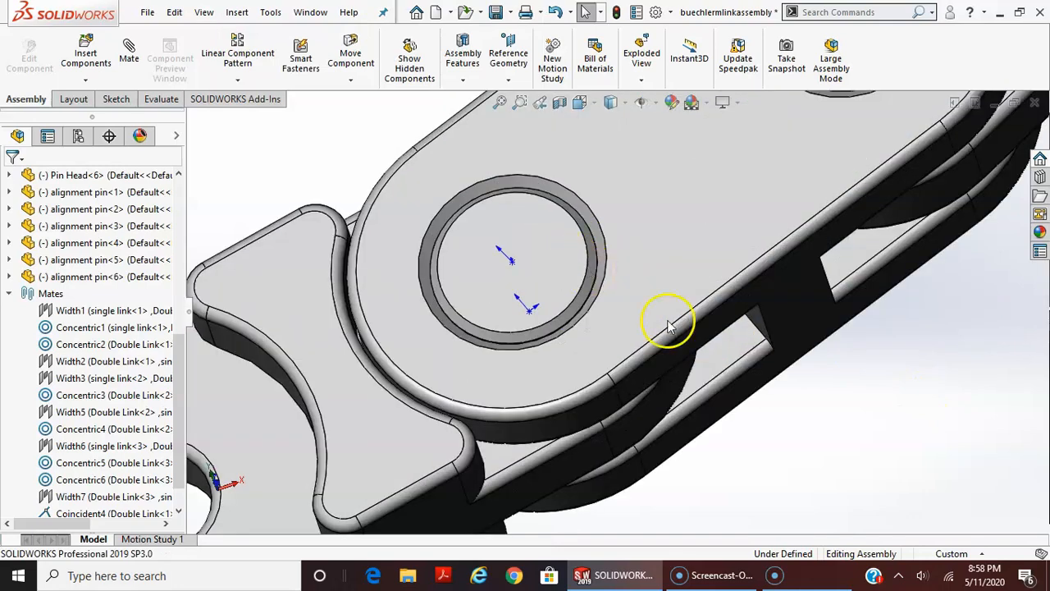
scroll(669, 324, up, 2)
middle_drag(672, 325, 676, 300)
scroll(656, 303, down, 2)
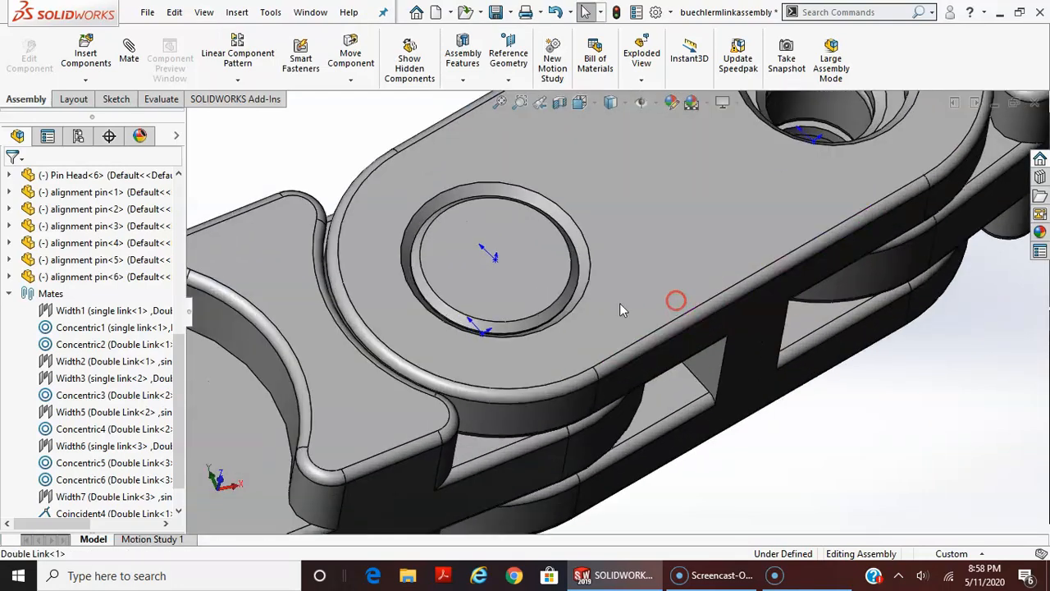
click(540, 261)
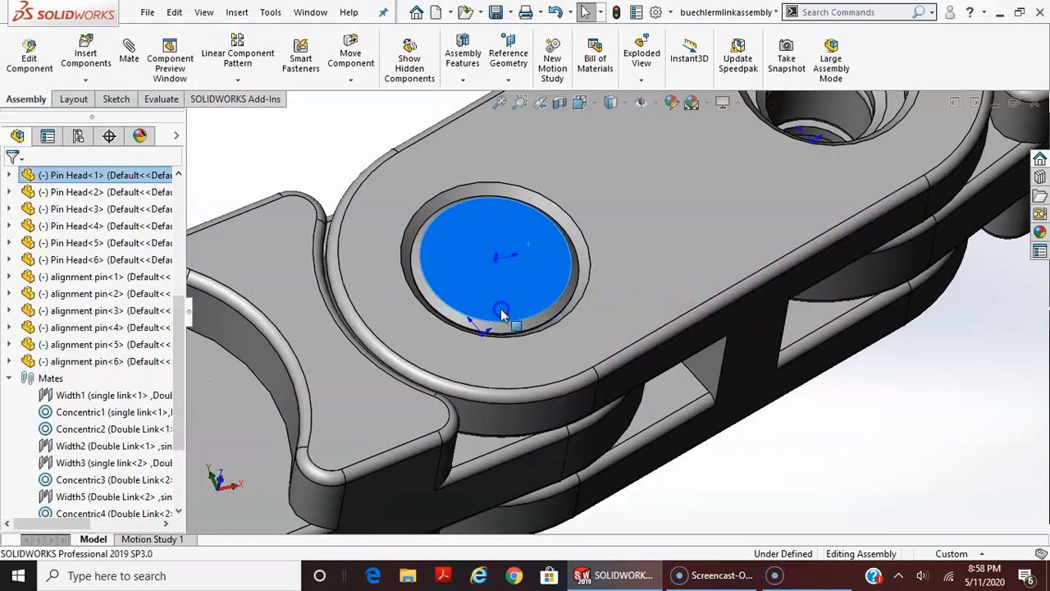
drag(501, 313, 436, 280)
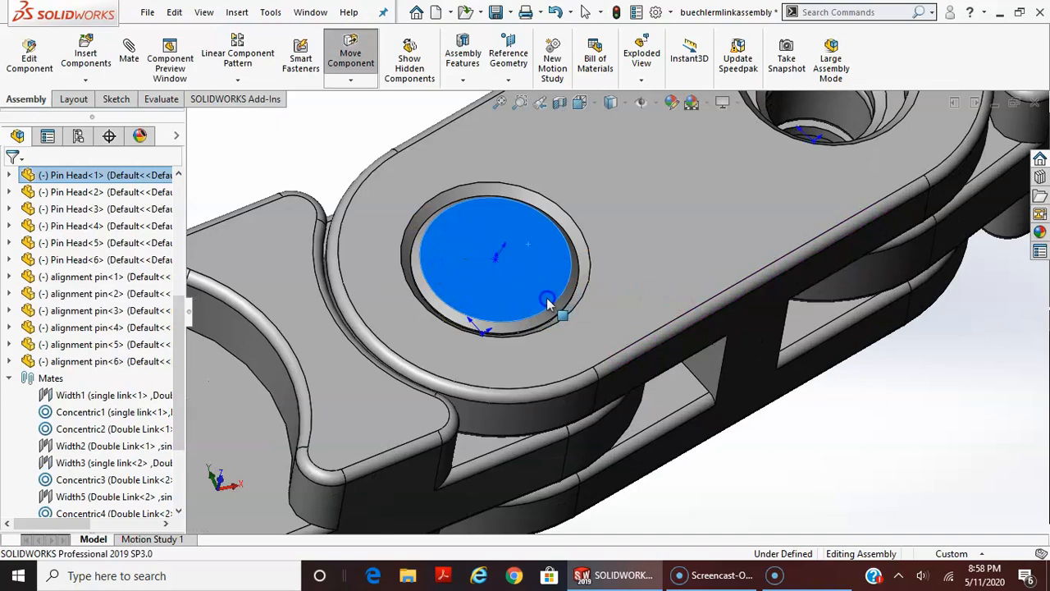
scroll(672, 369, up, 1)
middle_drag(672, 369, 652, 270)
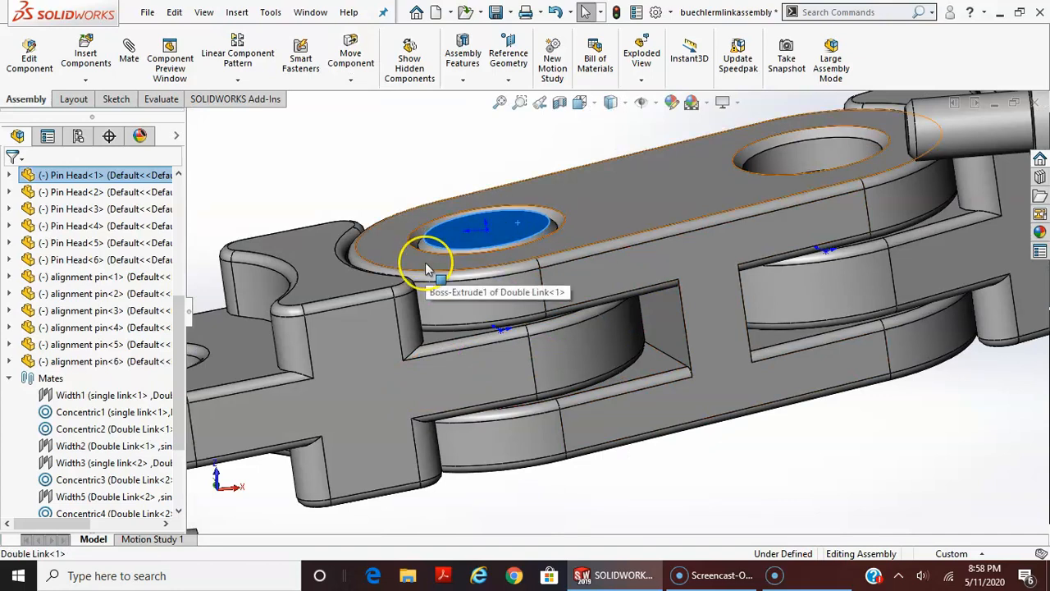
mouse_move(517, 231)
mouse_down()
mouse_move(480, 201)
mouse_move(517, 242)
mouse_up()
key(Escape)
Add a Coincident mate between the second pin head's underside and the counterbore's inner edge in the first double link's open hole, flipping the alignment
scroll(611, 317, up, 2)
middle_drag(615, 322, 610, 390)
scroll(713, 430, up, 3)
scroll(680, 312, down, 2)
scroll(687, 282, up, 4)
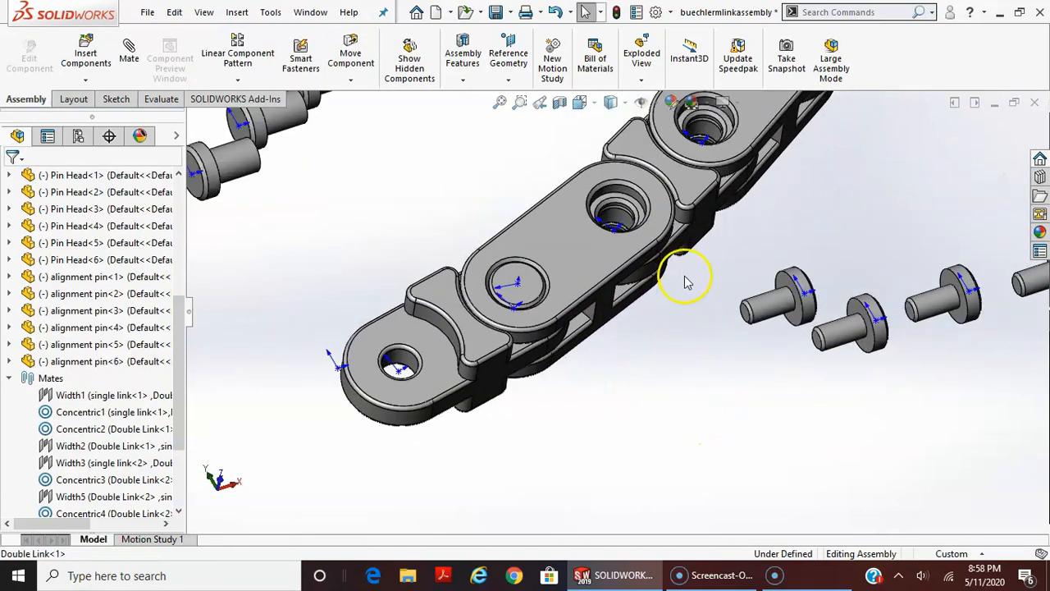
scroll(701, 324, down, 2)
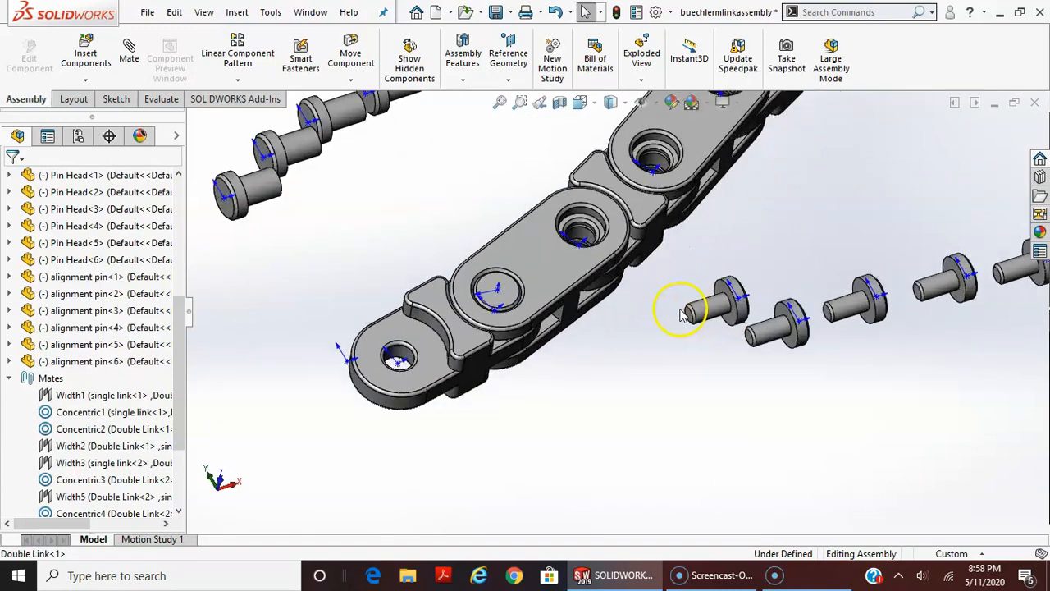
scroll(689, 321, up, 3)
scroll(683, 315, down, 2)
scroll(683, 315, up, 2)
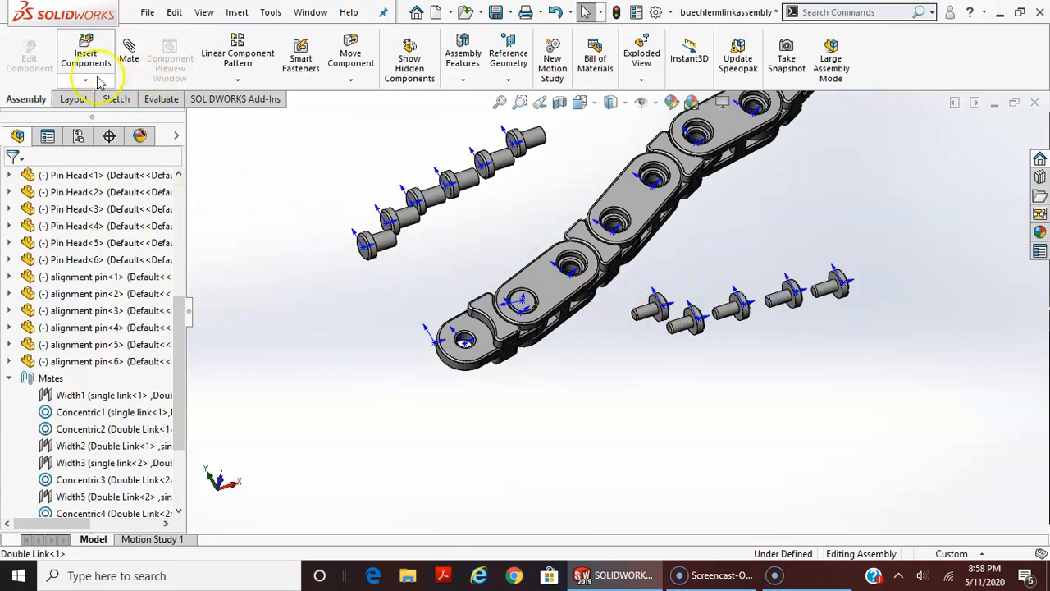
scroll(591, 305, down, 1)
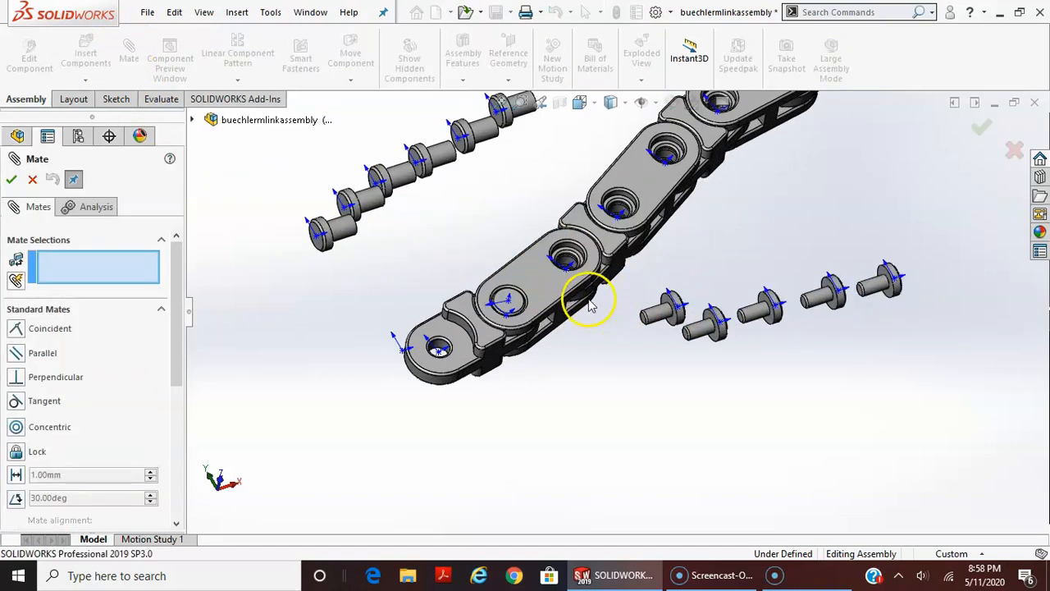
scroll(716, 276, down, 2)
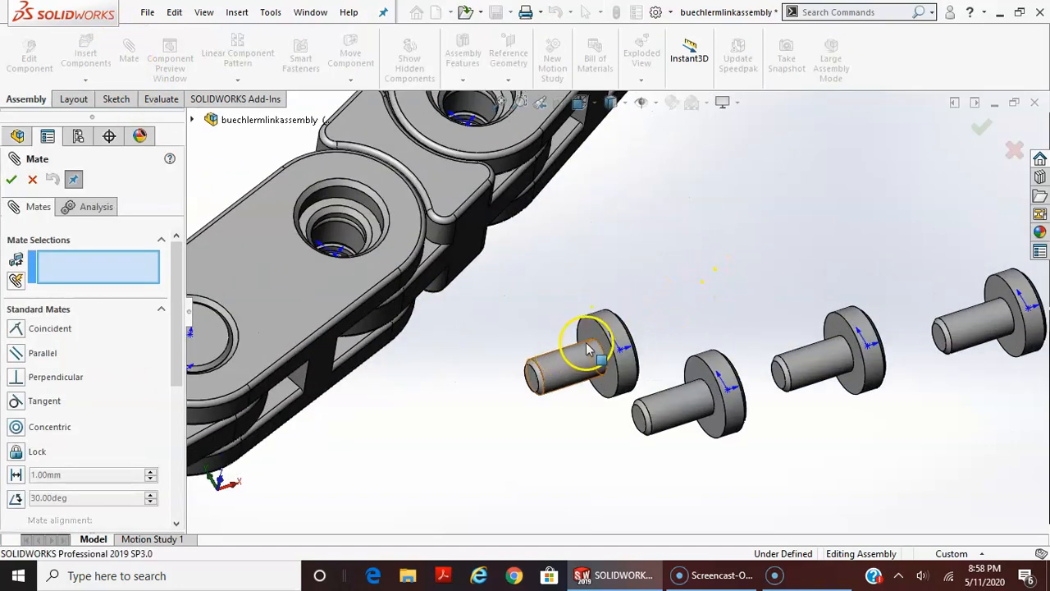
click(593, 336)
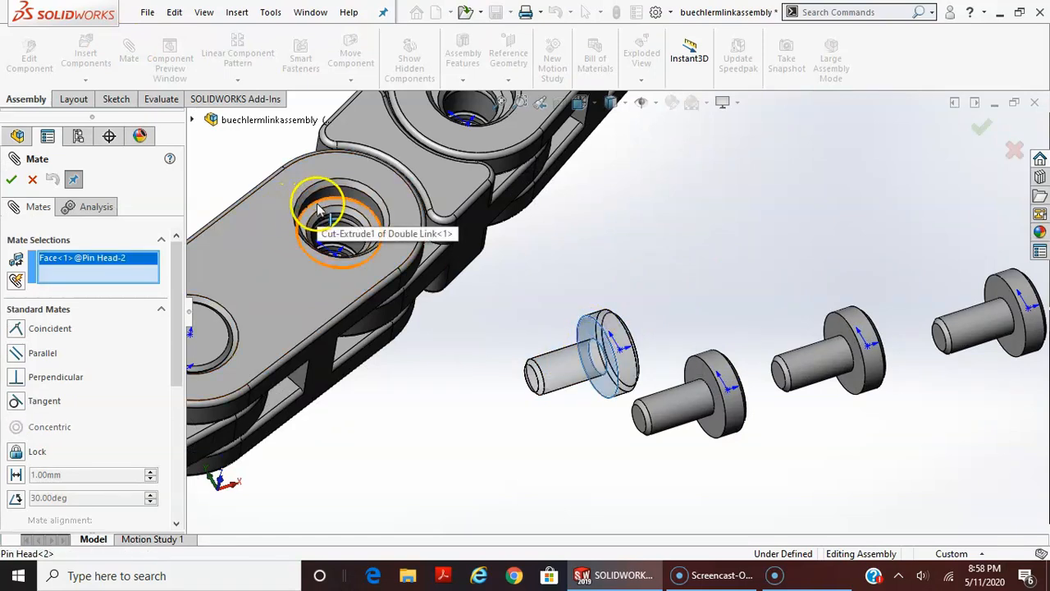
click(319, 206)
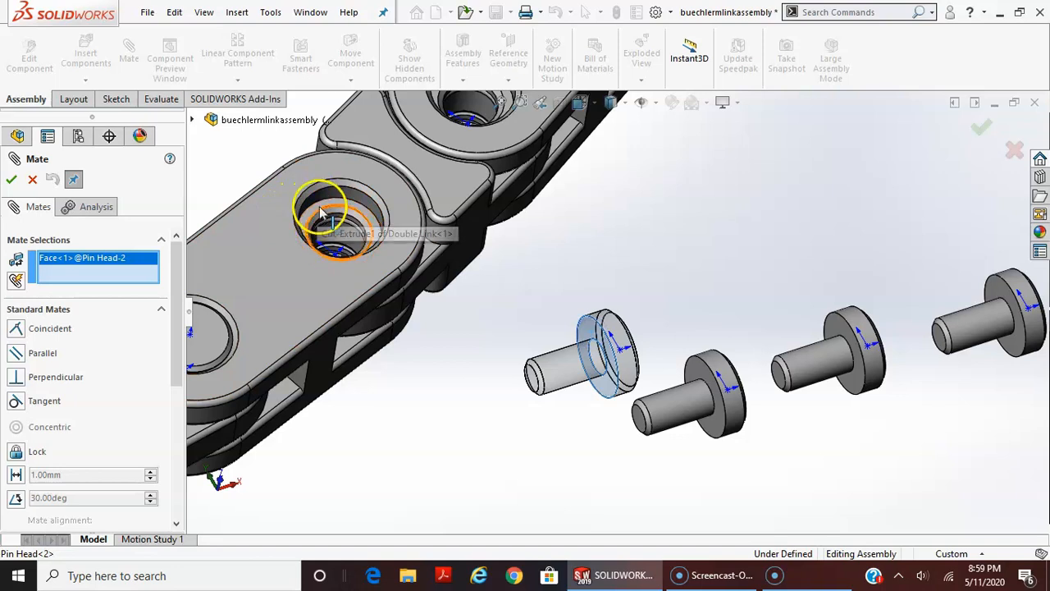
click(319, 206)
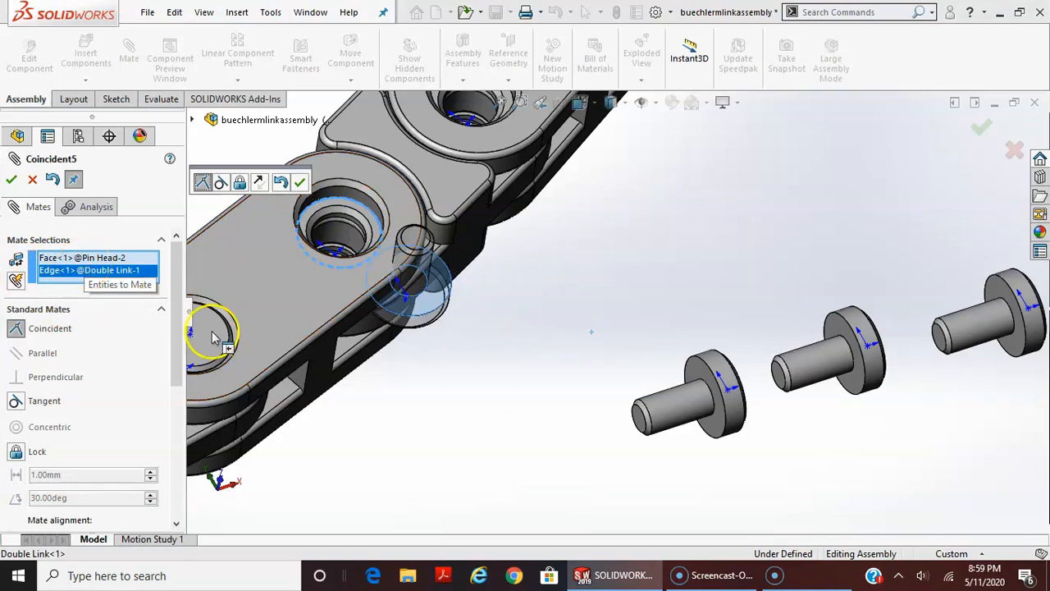
click(264, 183)
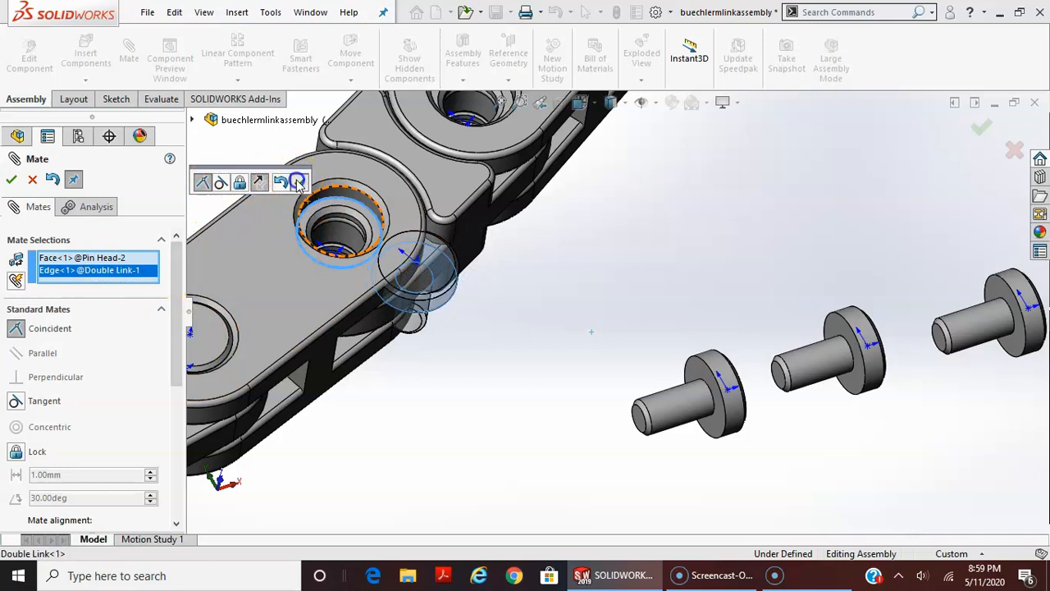
click(298, 182)
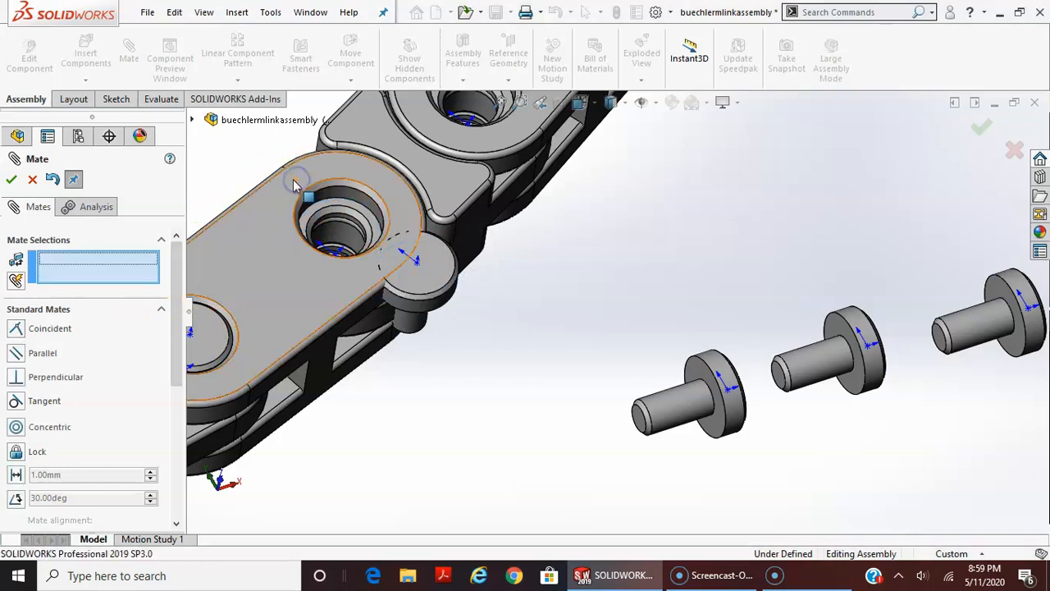
Add a Concentric mate between the second pin head's head edge and the counterbore edge of the first double link's open hole
click(452, 303)
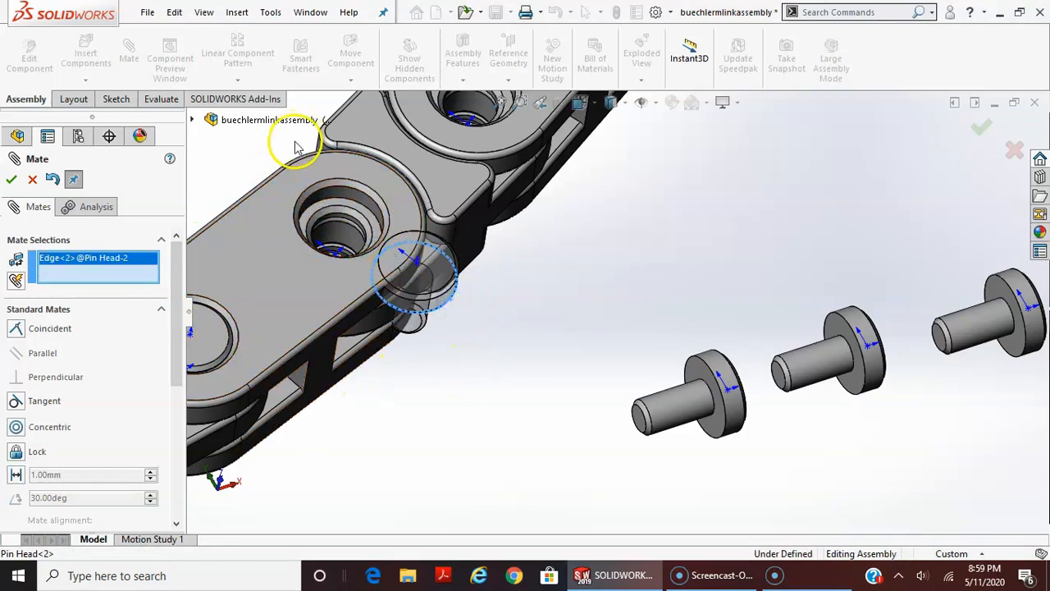
click(332, 210)
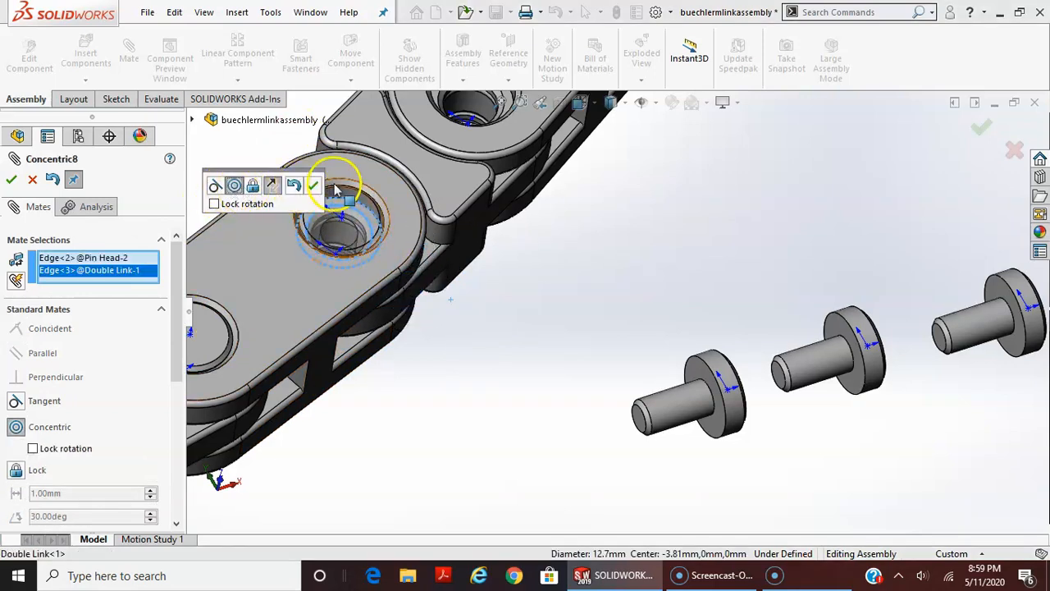
click(317, 187)
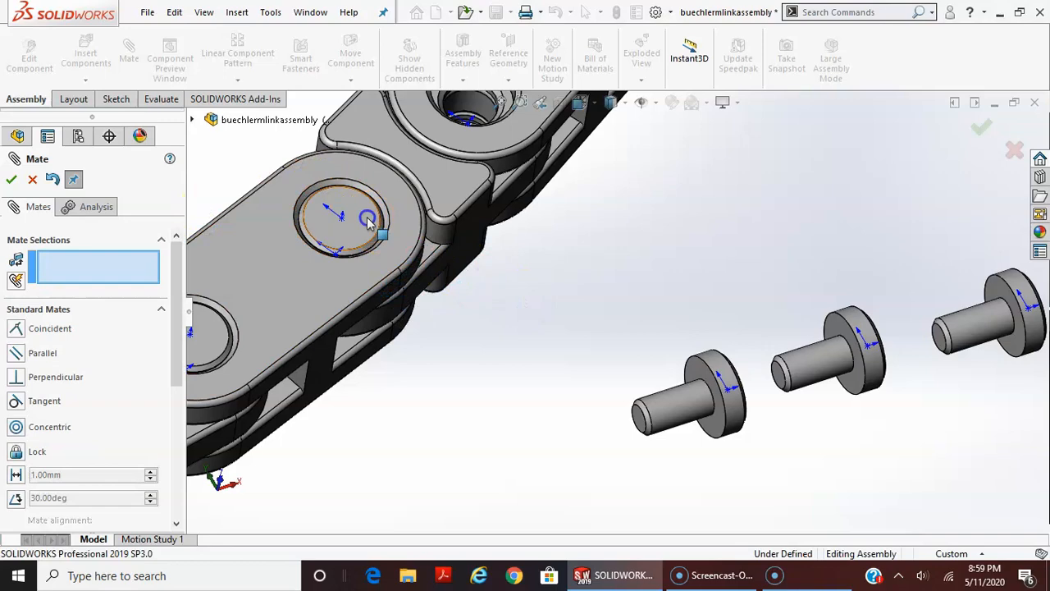
drag(317, 216, 352, 311)
click(515, 394)
scroll(599, 420, up, 4)
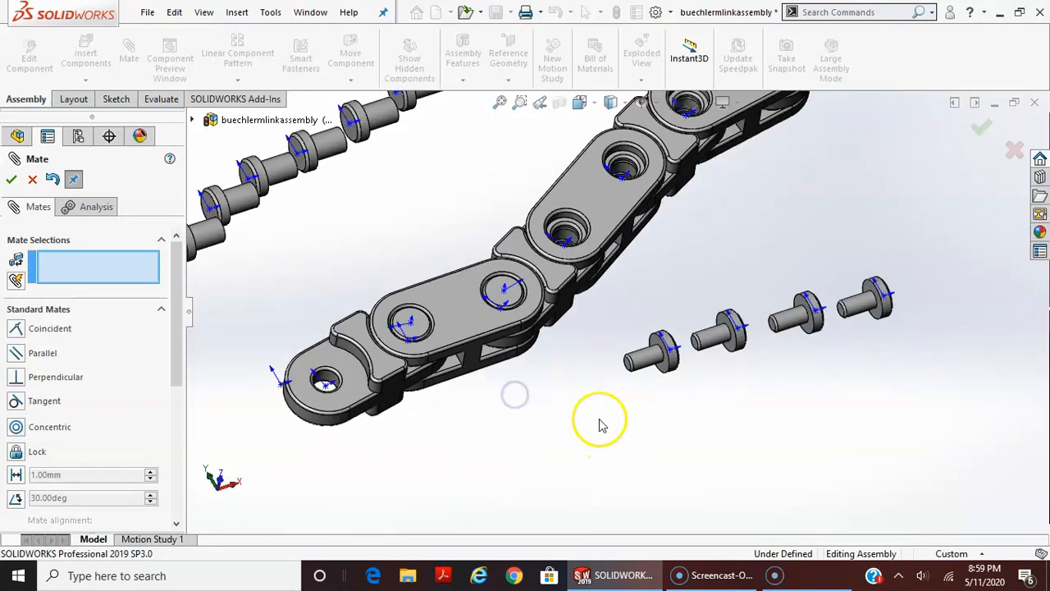
Examine the loose pins and the pin shafts inside the first double link's holes from the chain's opposite side
drag(585, 244, 686, 340)
scroll(711, 420, up, 3)
middle_drag(711, 420, 631, 218)
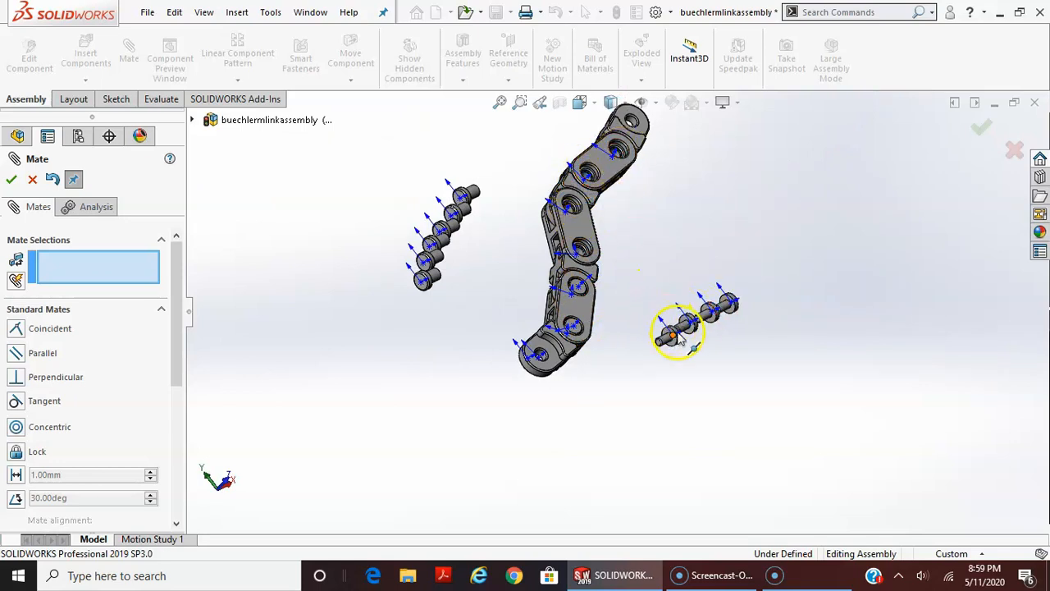
scroll(673, 349, down, 5)
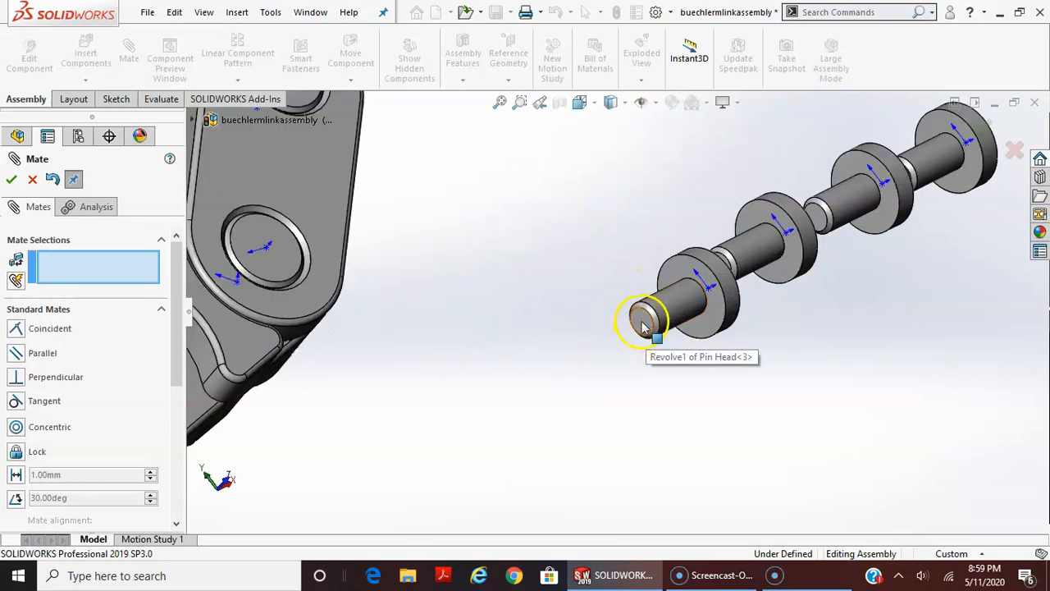
scroll(673, 380, up, 2)
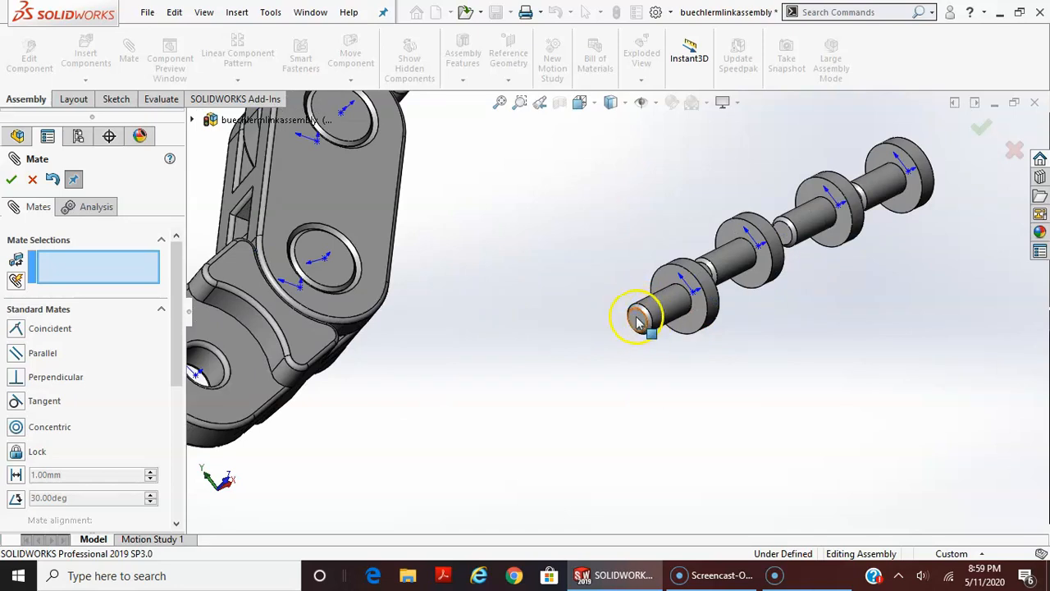
scroll(642, 326, up, 6)
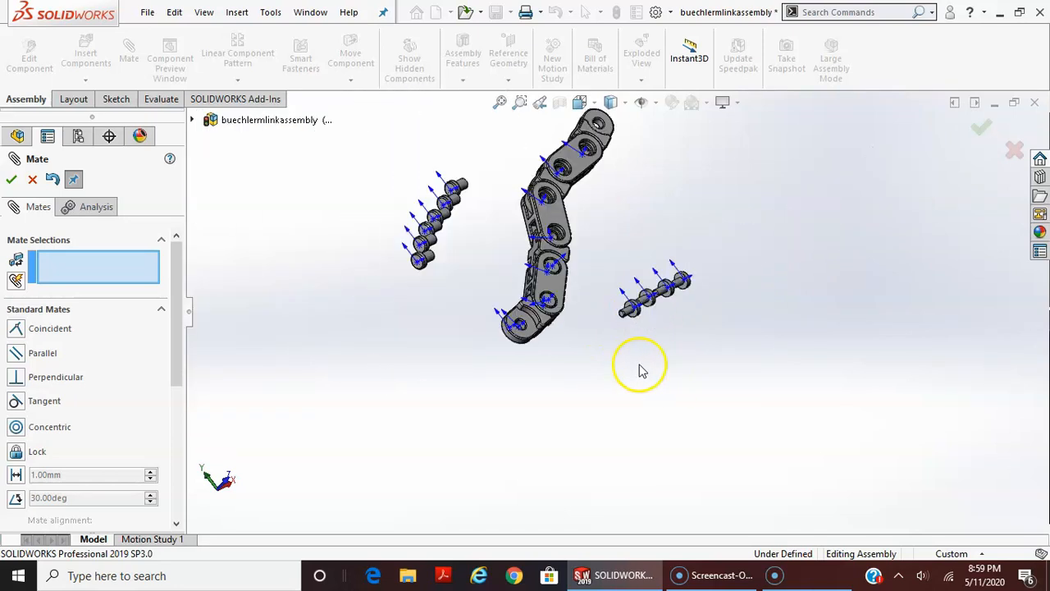
scroll(476, 246, down, 4)
scroll(526, 239, up, 6)
scroll(645, 304, down, 7)
middle_drag(645, 305, 664, 228)
scroll(711, 140, down, 8)
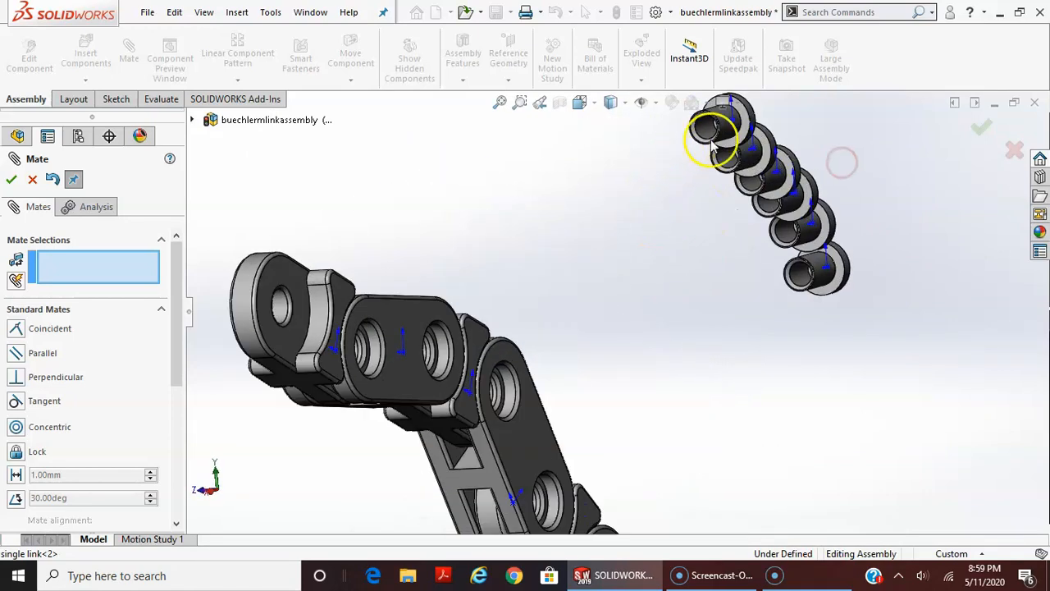
scroll(669, 180, up, 4)
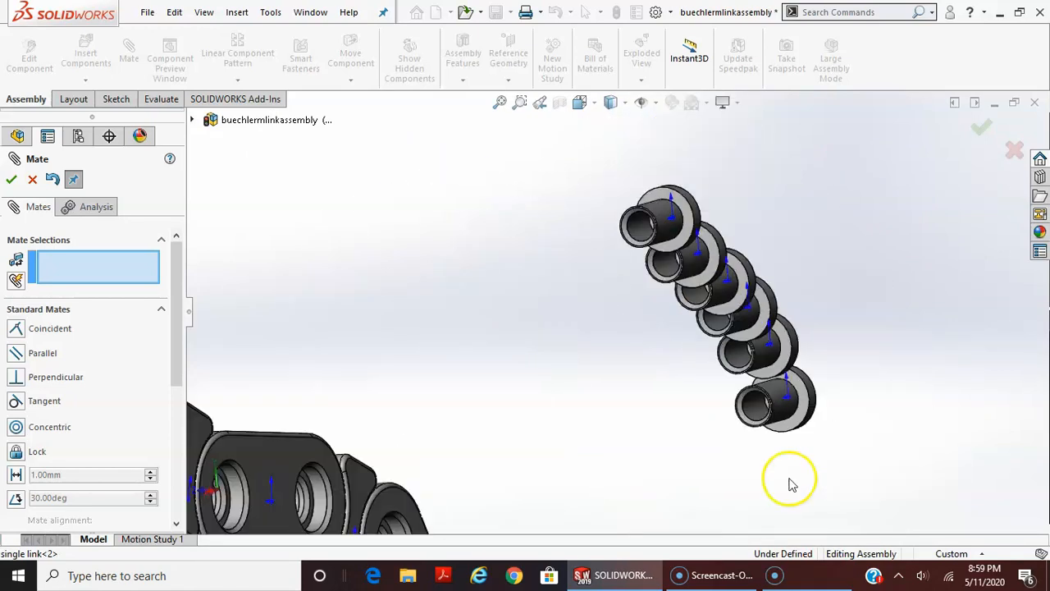
scroll(663, 502, up, 3)
scroll(696, 436, down, 3)
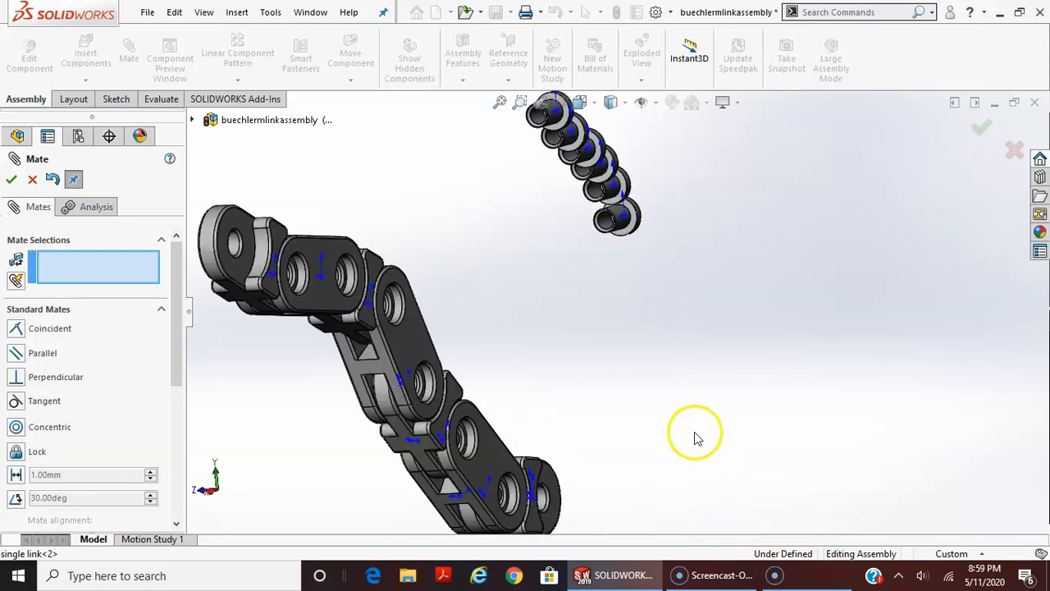
scroll(682, 437, up, 4)
scroll(622, 375, down, 6)
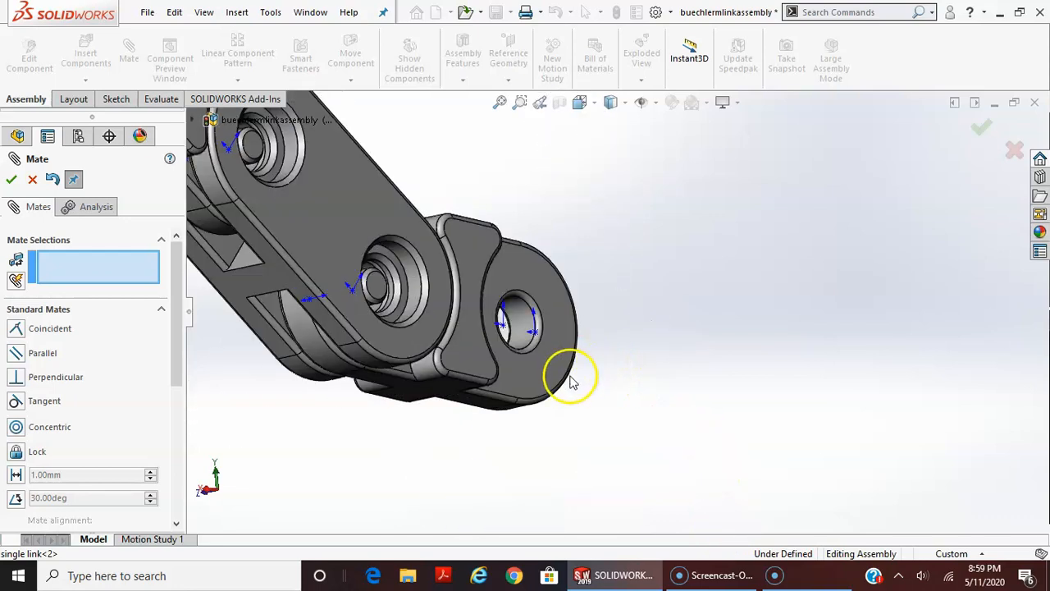
middle_drag(549, 389, 499, 403)
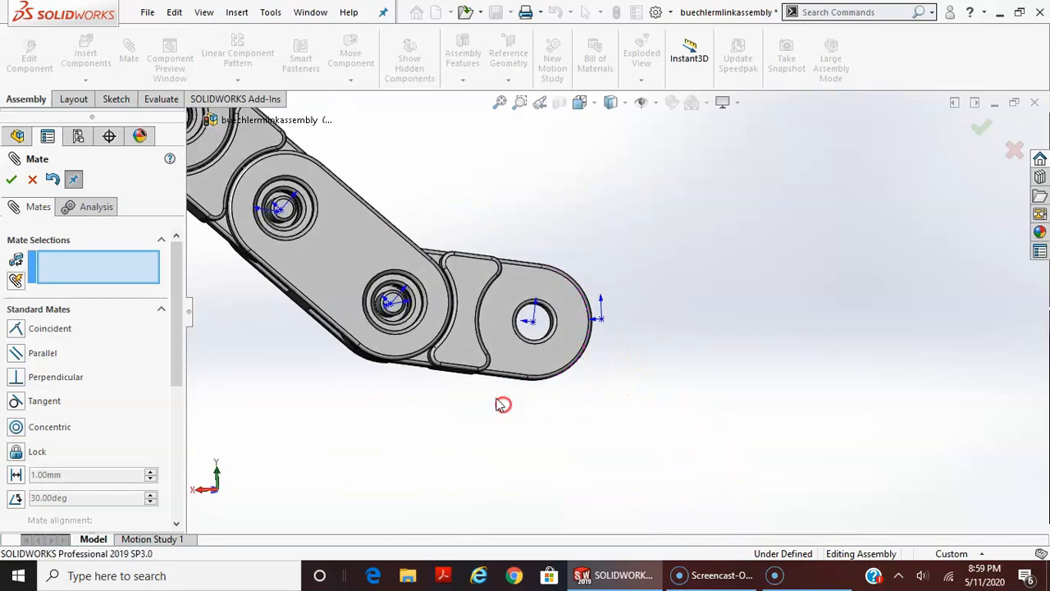
scroll(406, 321, down, 4)
scroll(406, 322, down, 4)
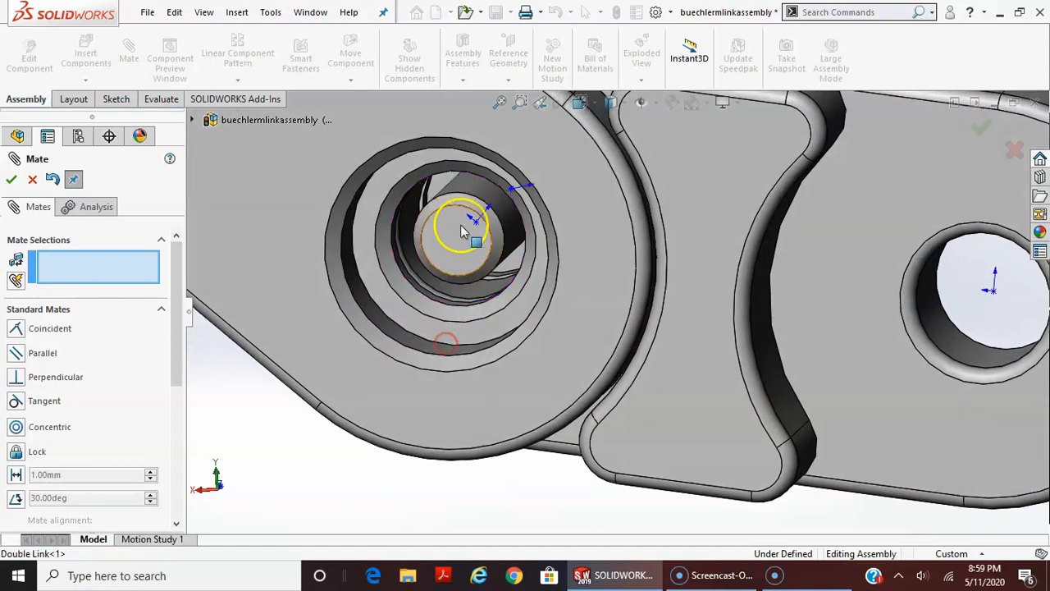
scroll(462, 227, down, 1)
click(450, 255)
mouse_move(449, 251)
mouse_down()
mouse_move(451, 229)
mouse_move(456, 268)
mouse_move(469, 213)
mouse_move(444, 252)
mouse_move(497, 241)
mouse_move(498, 254)
mouse_move(464, 248)
mouse_up()
scroll(644, 446, up, 5)
middle_drag(617, 348, 651, 329)
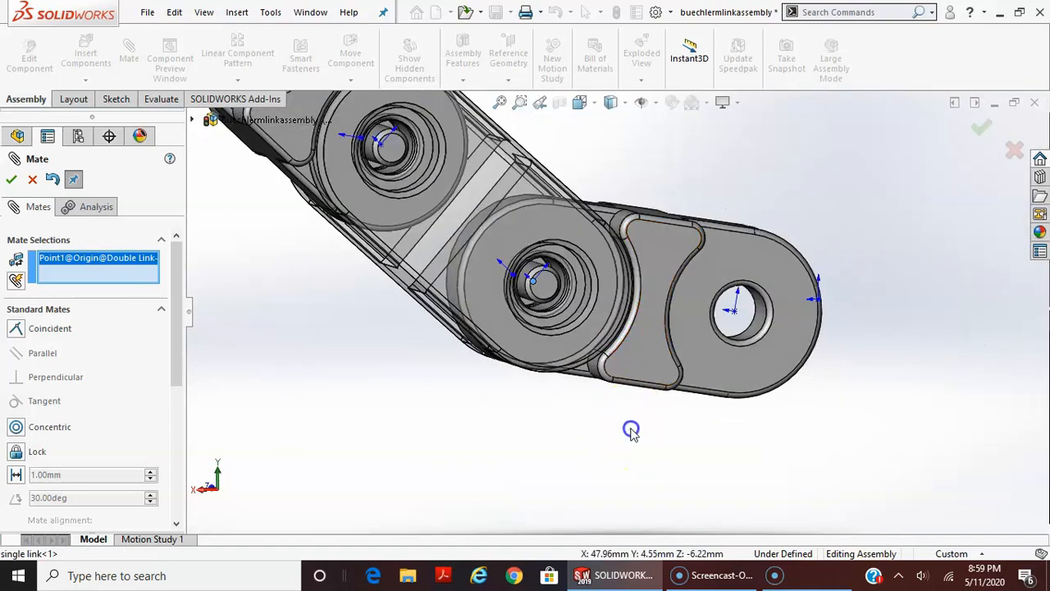
key(Escape)
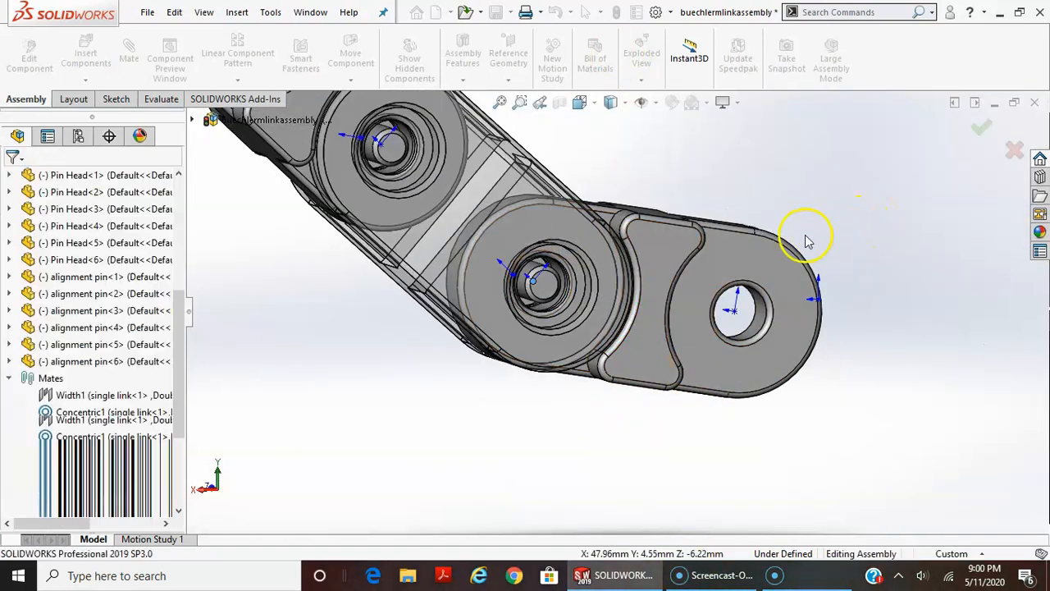
click(867, 190)
Move the loose alignment pins closer to the open counterbores on the chain's opposite side
scroll(927, 366, up, 6)
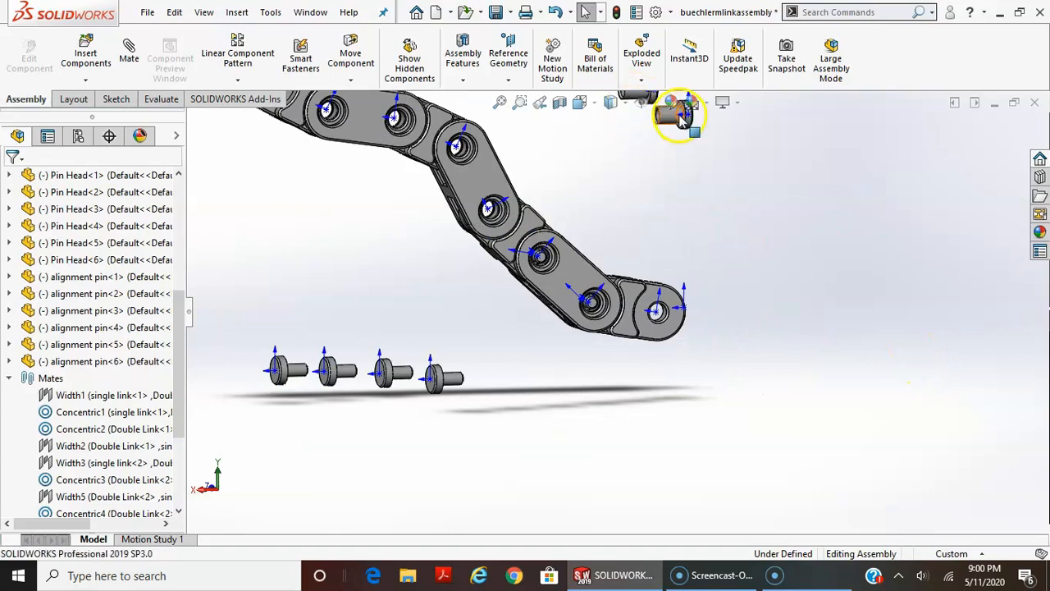
drag(678, 115, 657, 215)
drag(648, 275, 601, 265)
scroll(624, 212, up, 3)
drag(608, 199, 577, 236)
scroll(602, 294, down, 4)
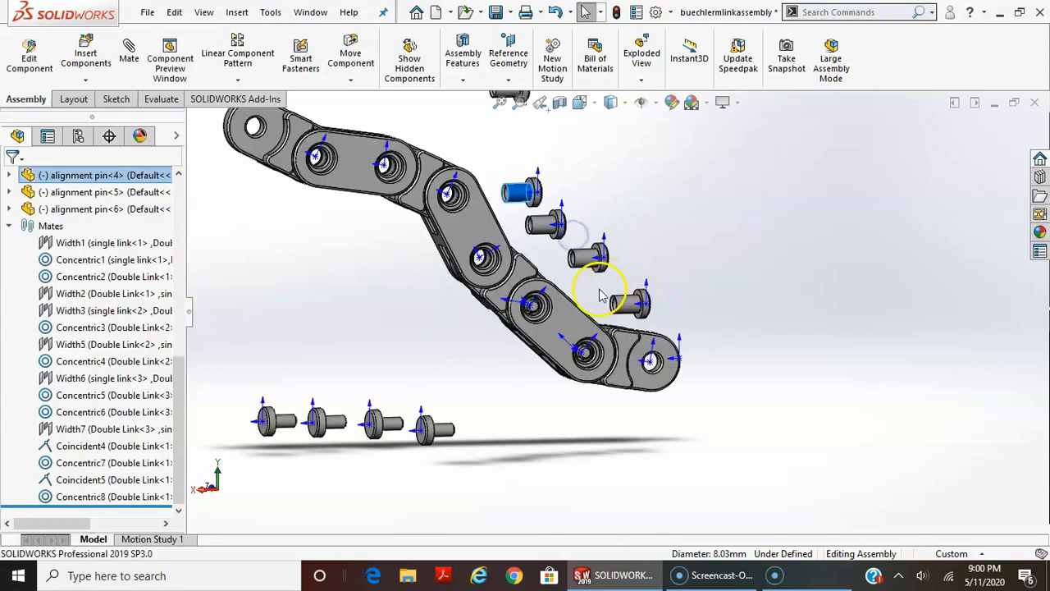
Add a Coincident mate between the first alignment pin's head underside and the first double link's counterbore face nearest the end single link, flipping the alignment
scroll(600, 294, down, 3)
key(Escape)
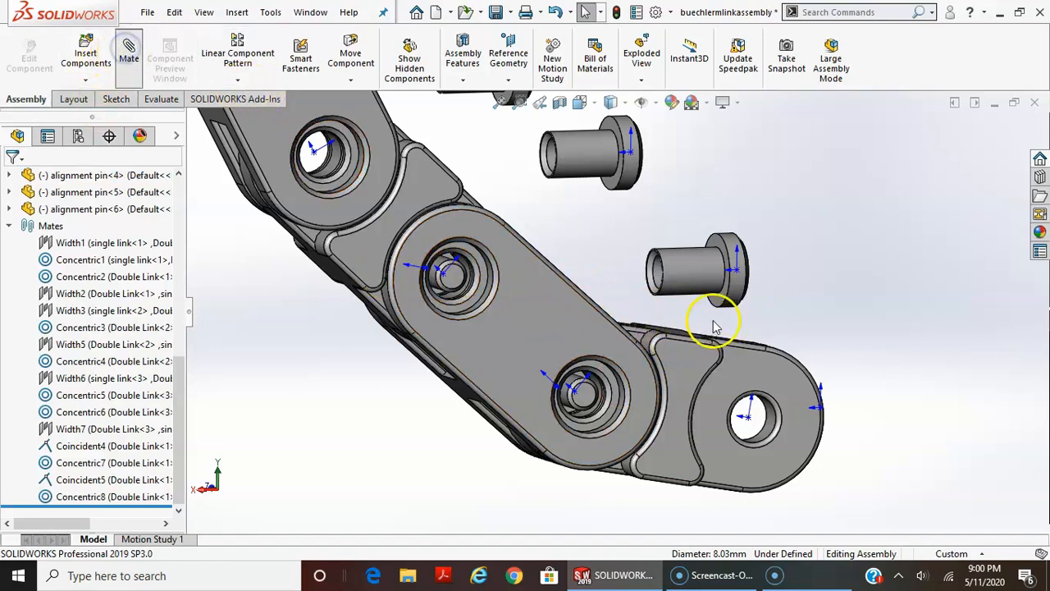
click(720, 307)
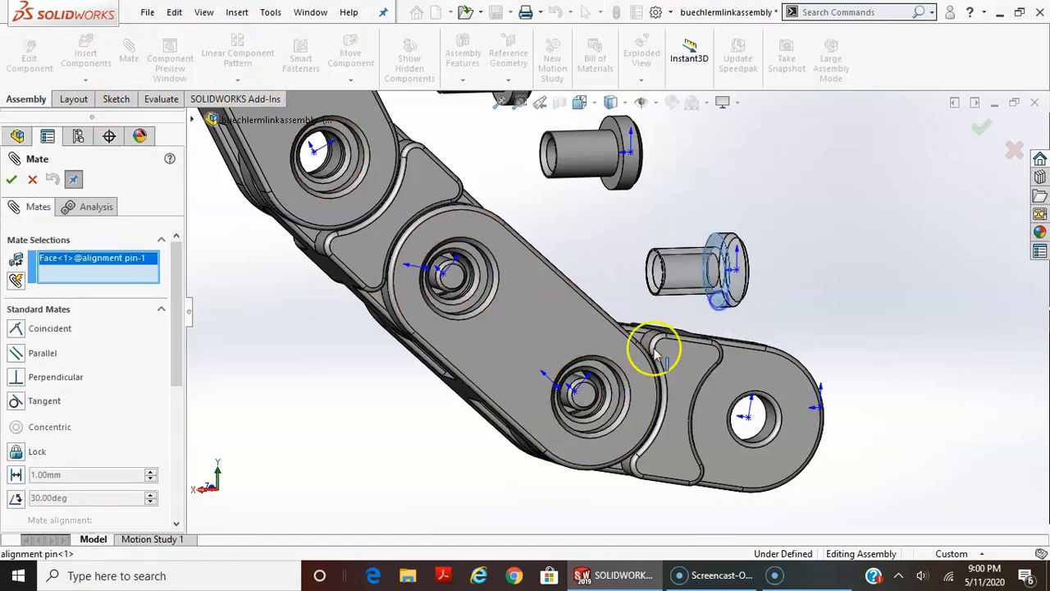
click(611, 384)
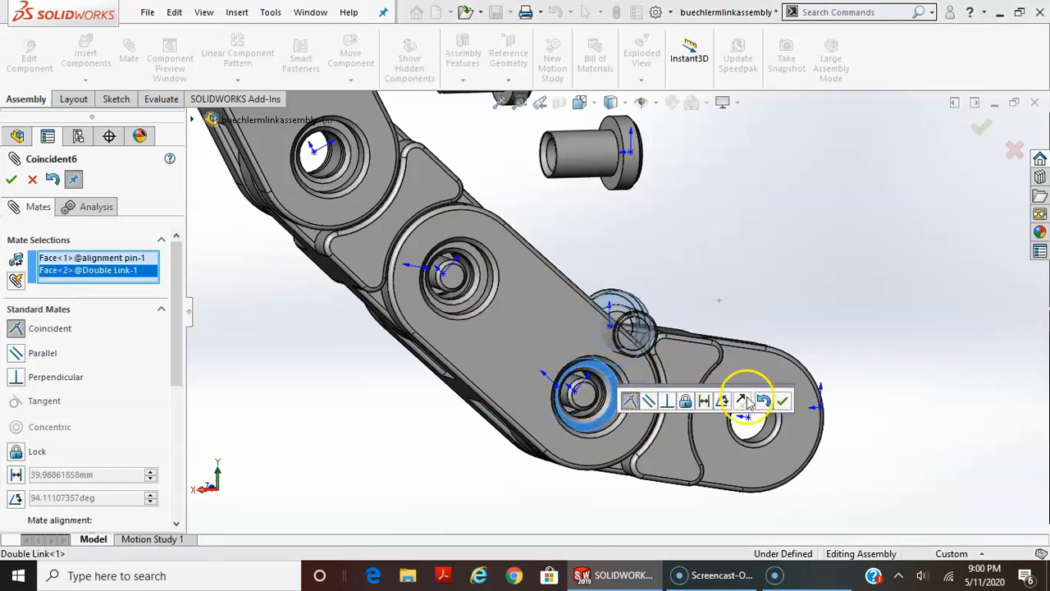
click(747, 400)
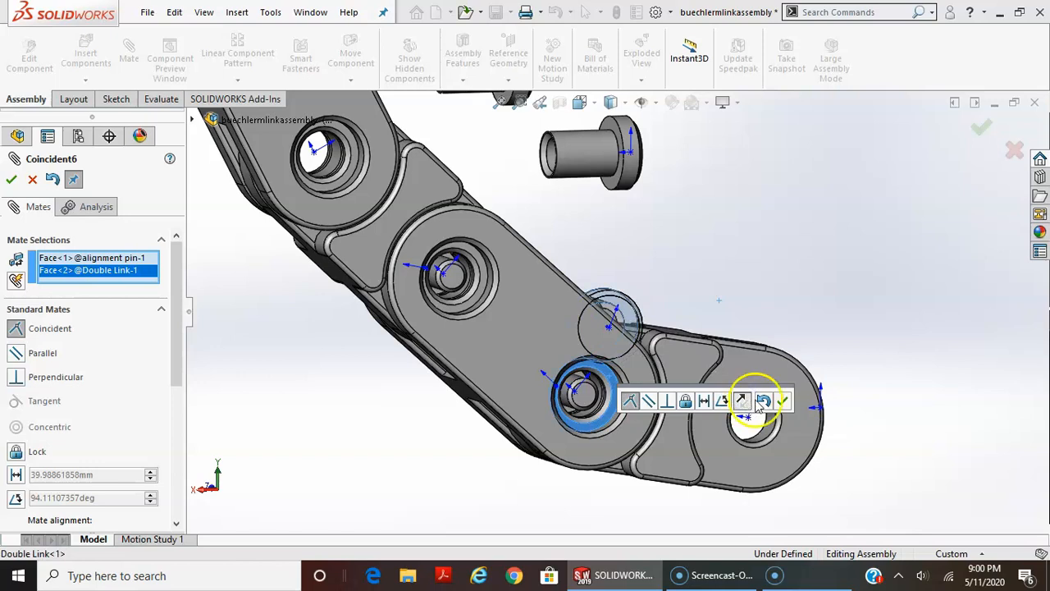
click(784, 400)
Add a Concentric mate between the first double link's counterbore edge nearest the end single link and the first alignment pin's head edge
scroll(615, 407, down, 5)
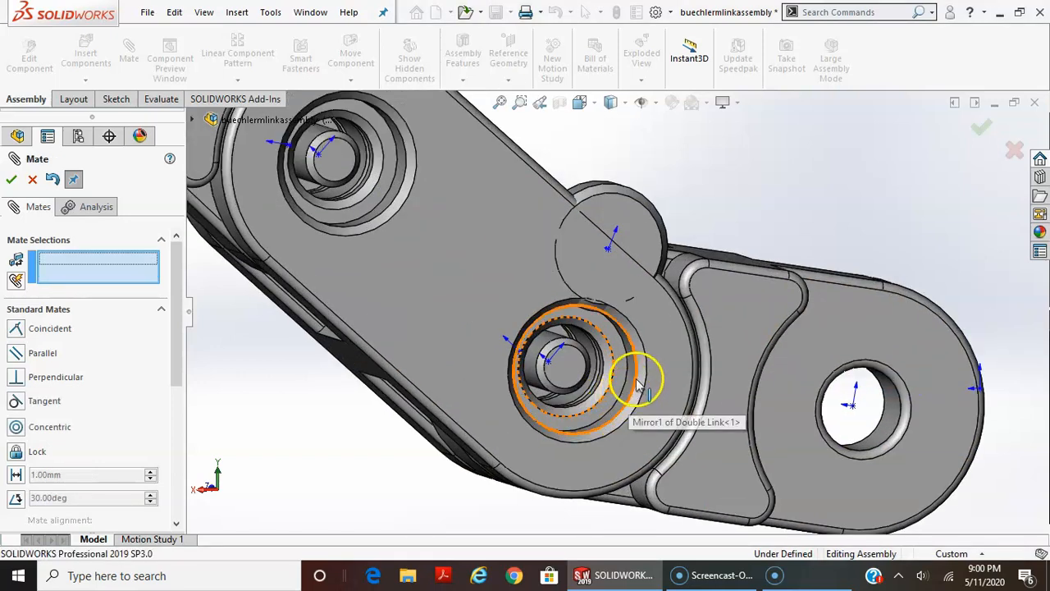
click(638, 379)
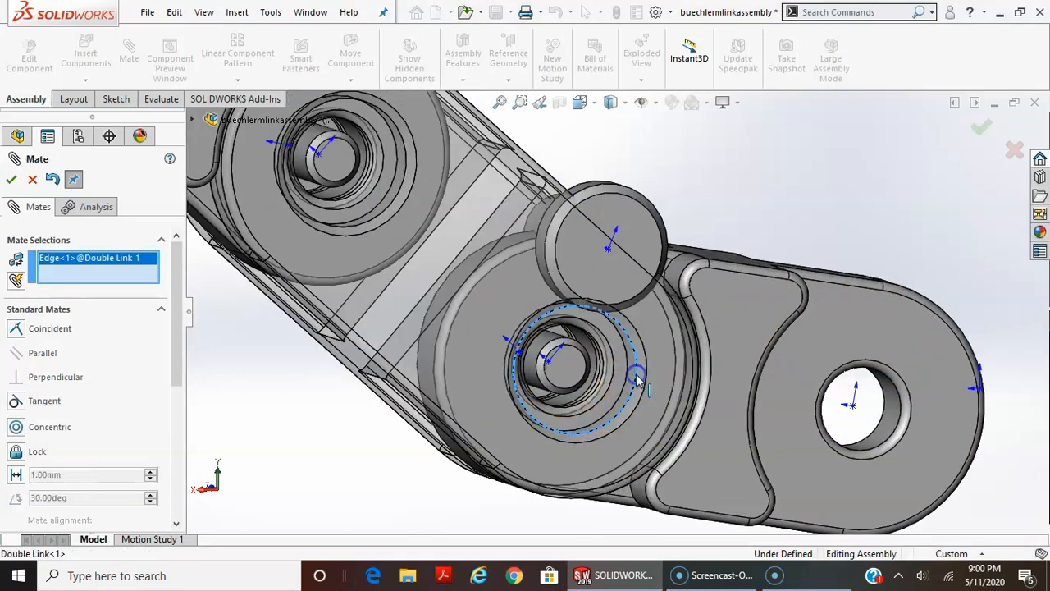
click(663, 238)
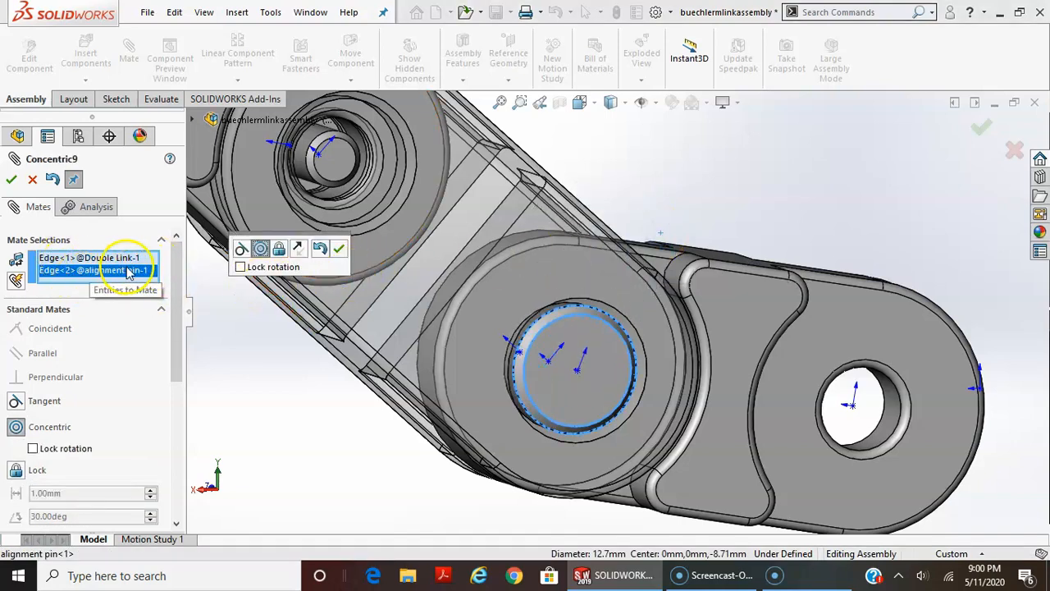
click(337, 252)
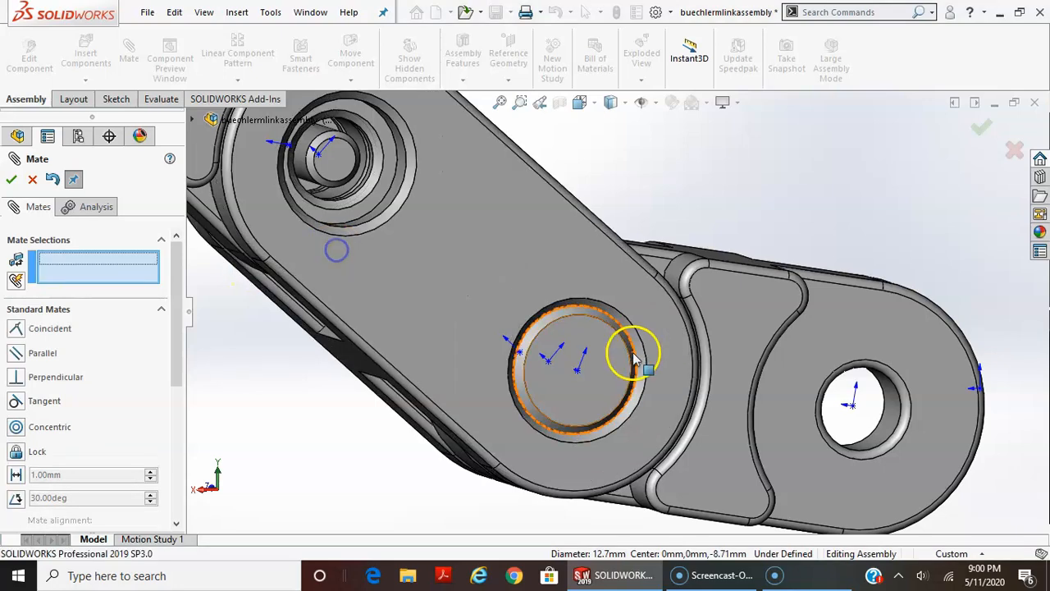
Test the first alignment pin's rotation in its hole and examine the first double link and chain from both sides
drag(605, 357, 608, 390)
middle_drag(608, 391, 631, 382)
mouse_move(579, 384)
mouse_down()
mouse_move(563, 393)
mouse_move(603, 383)
mouse_move(555, 366)
mouse_move(577, 395)
mouse_up()
middle_drag(577, 395, 690, 403)
mouse_move(513, 407)
mouse_down()
mouse_move(464, 385)
mouse_move(507, 384)
mouse_move(464, 385)
mouse_move(508, 406)
mouse_up()
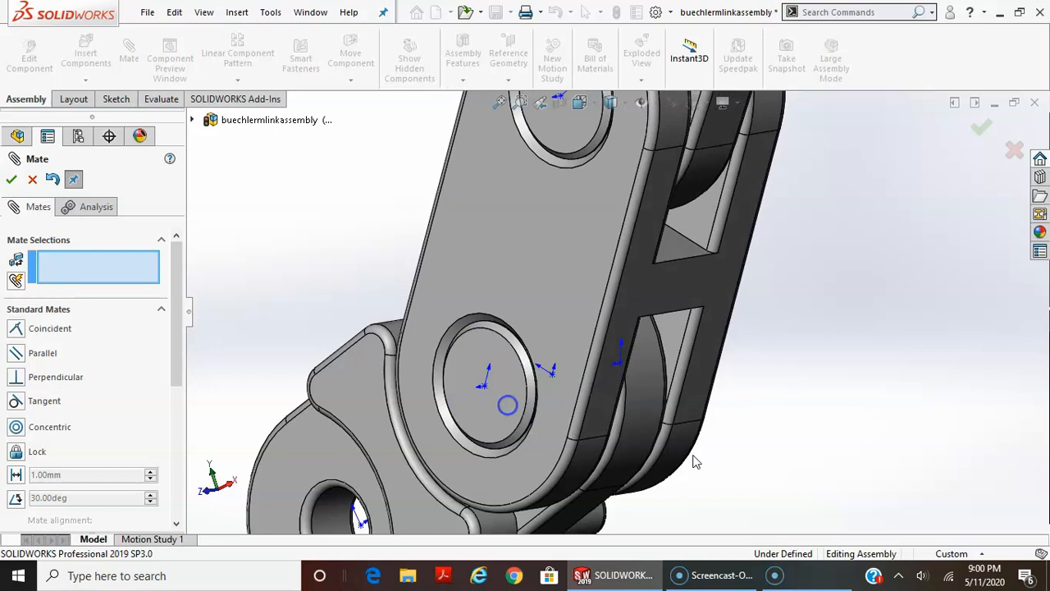
scroll(695, 458, up, 2)
scroll(715, 493, up, 3)
scroll(713, 489, down, 1)
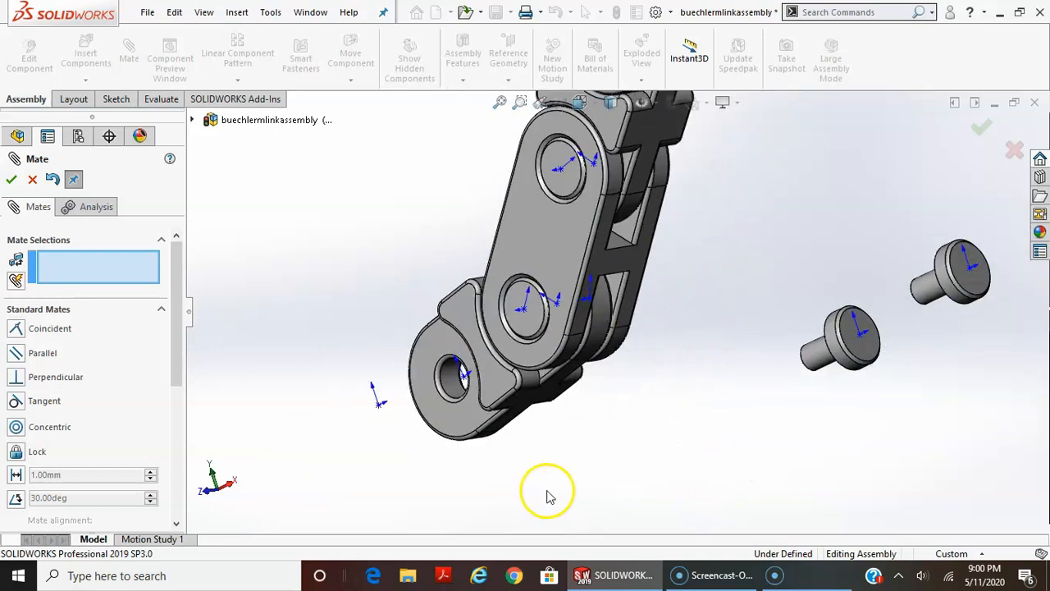
scroll(593, 375, up, 2)
middle_drag(846, 234, 892, 210)
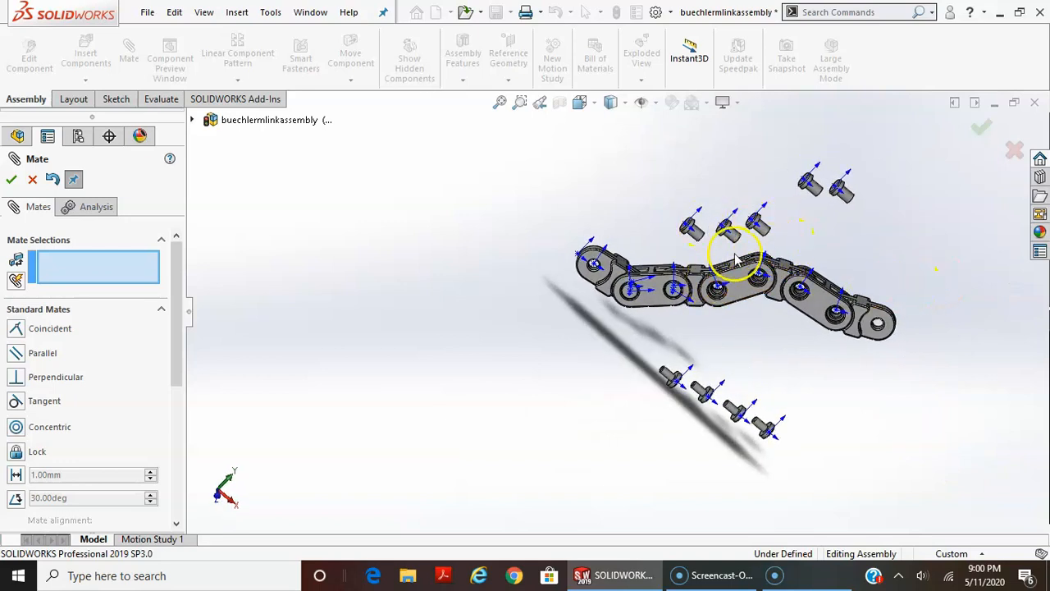
scroll(737, 260, down, 4)
scroll(722, 305, up, 2)
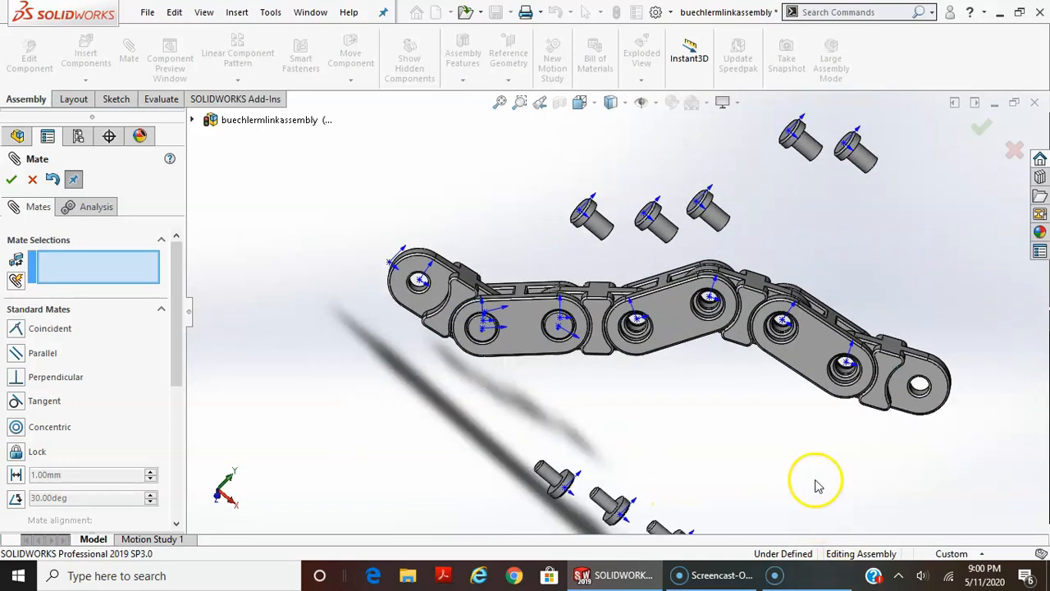
Finish mating, review the list of mates, and reorder Coincident6 below Concentric9
click(32, 179)
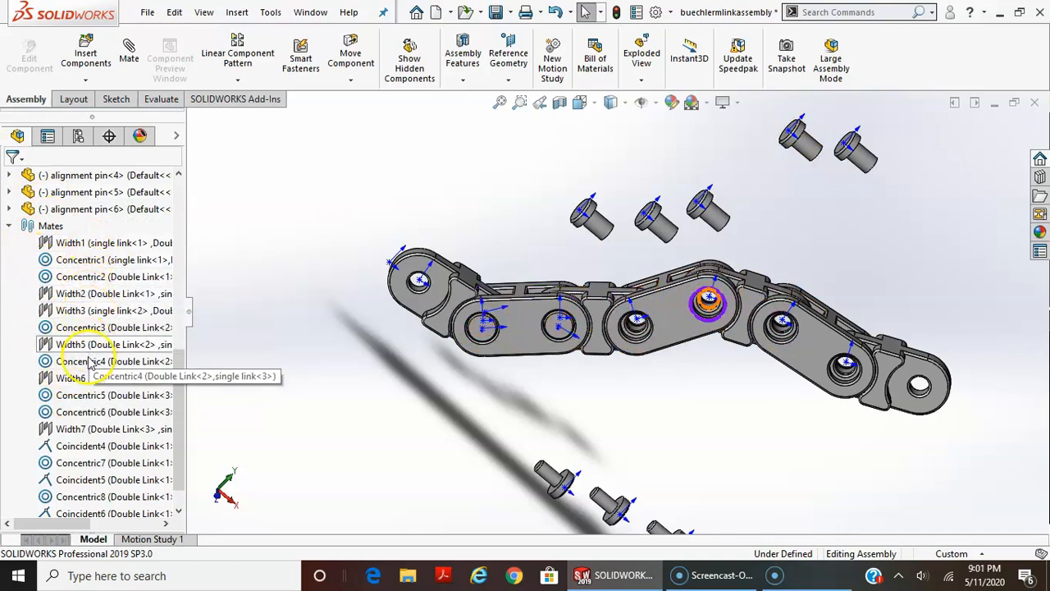
scroll(178, 367, down, 1)
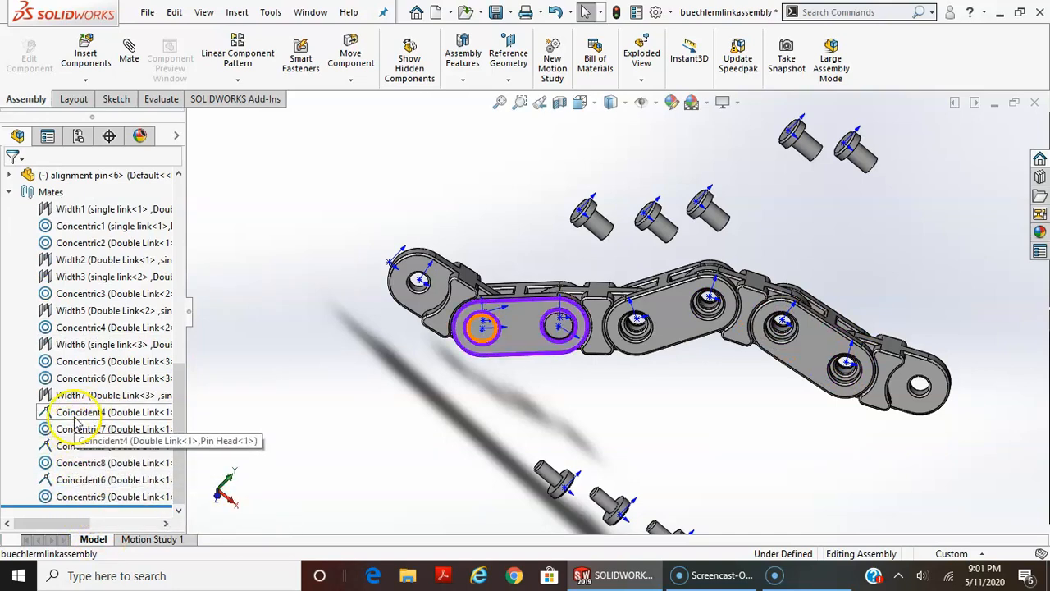
click(78, 481)
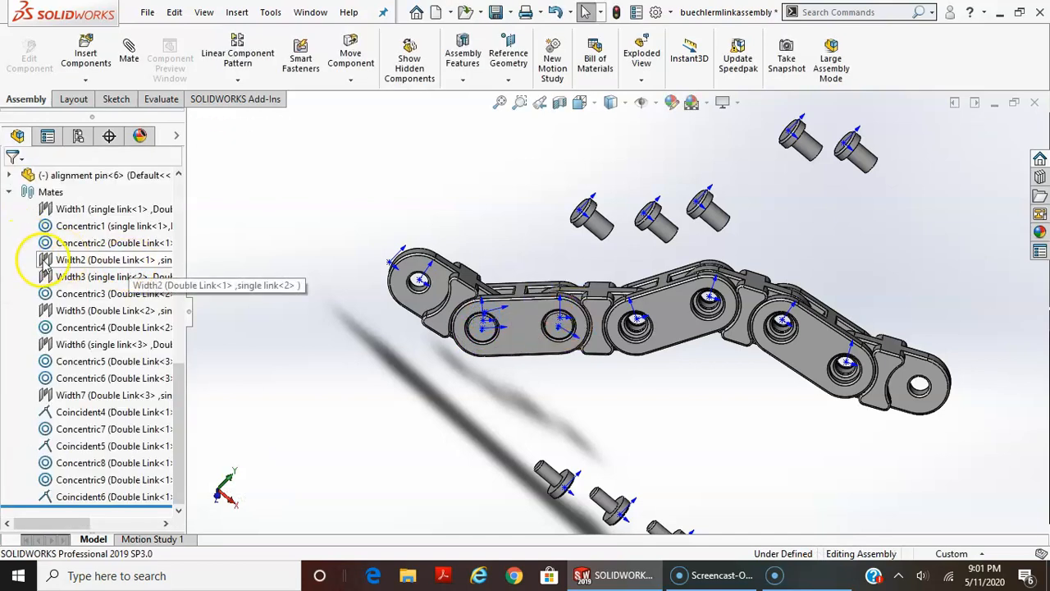
Test the chain's hinge movement by moving the end single link and the third single link
middle_drag(460, 335, 450, 410)
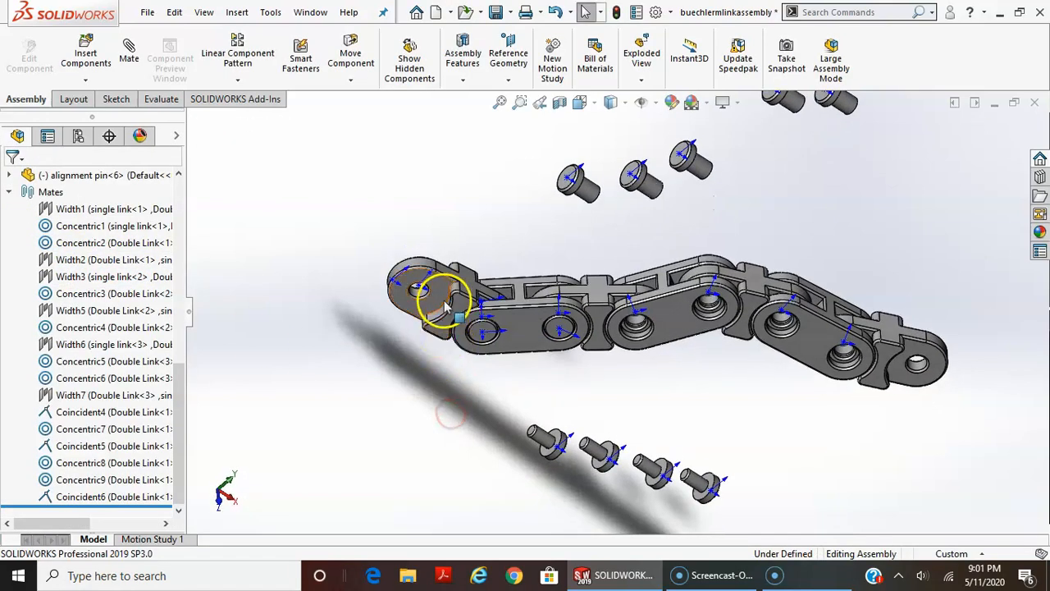
drag(444, 304, 428, 331)
drag(711, 302, 761, 290)
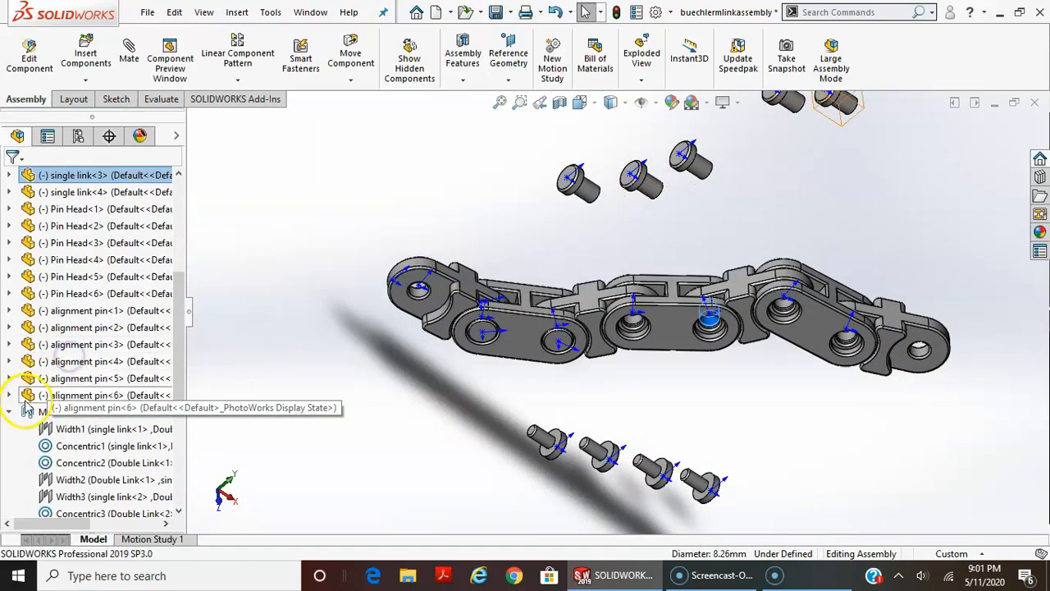
Try to delete the Concentric6 mate between the third double link and the end single link
click(8, 412)
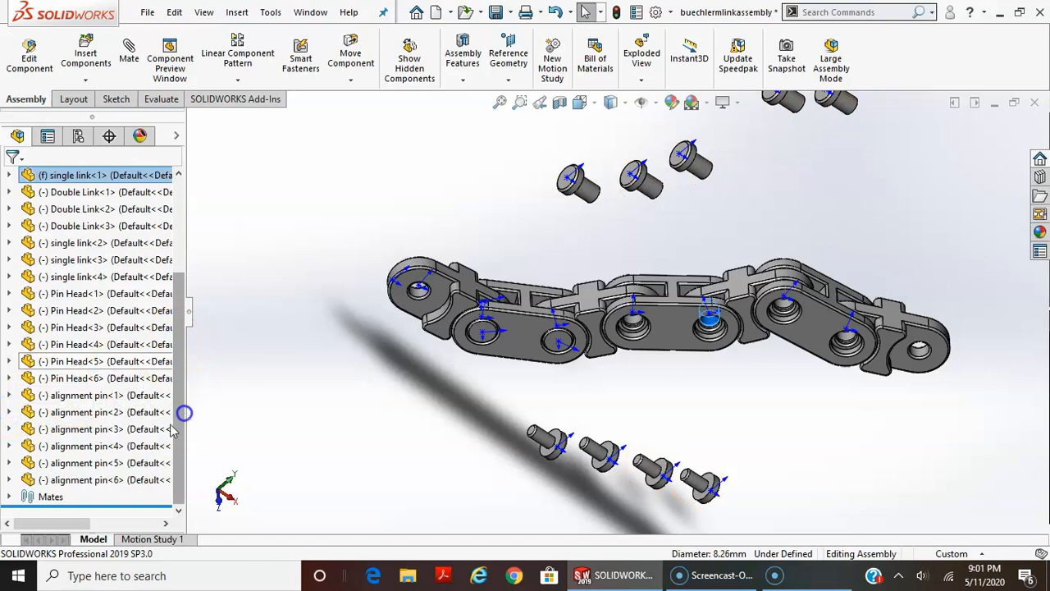
click(8, 496)
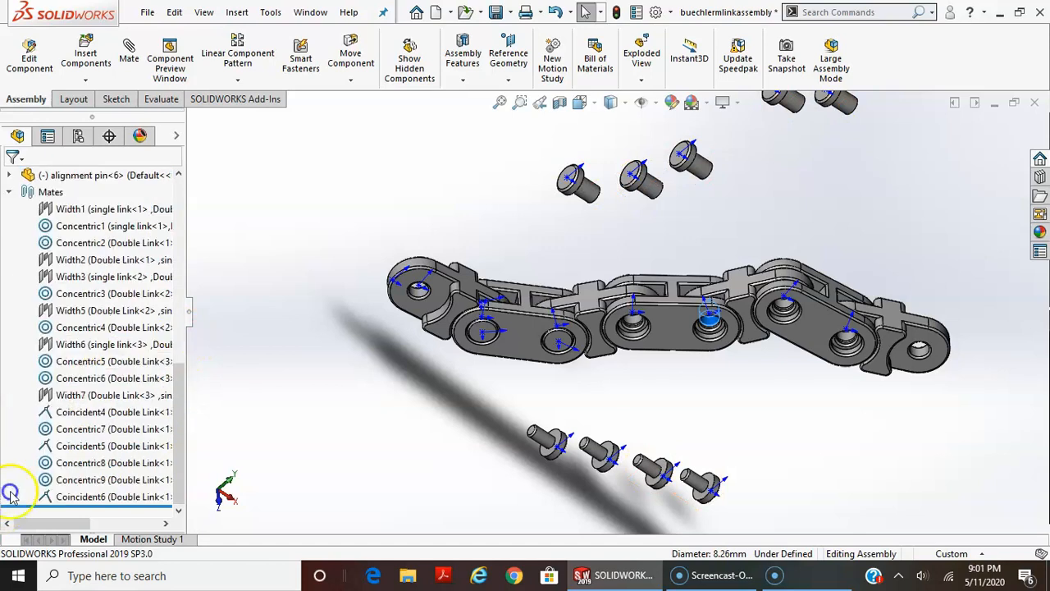
click(80, 380)
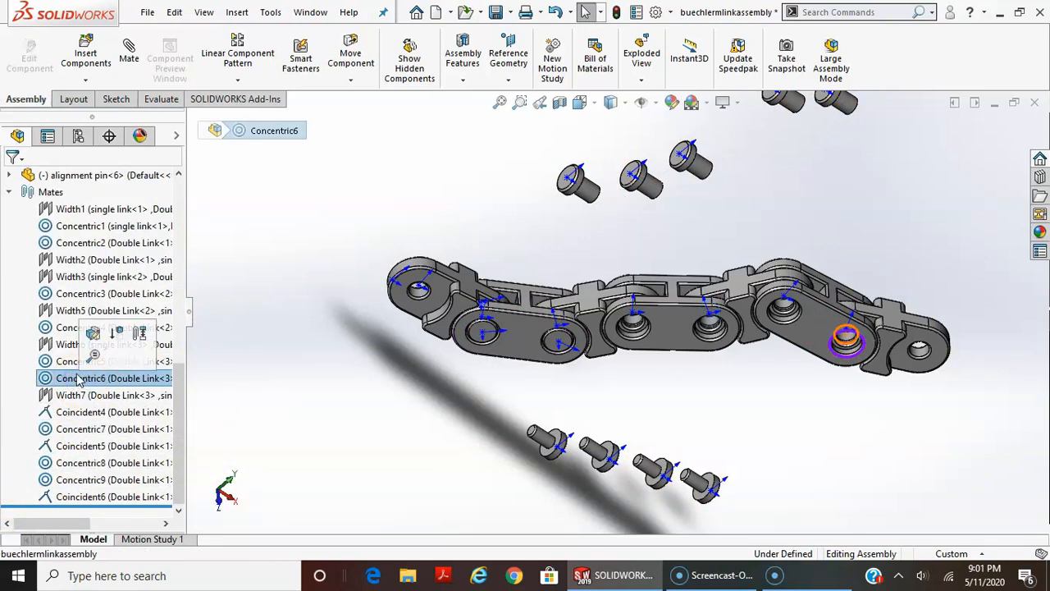
key(Delete)
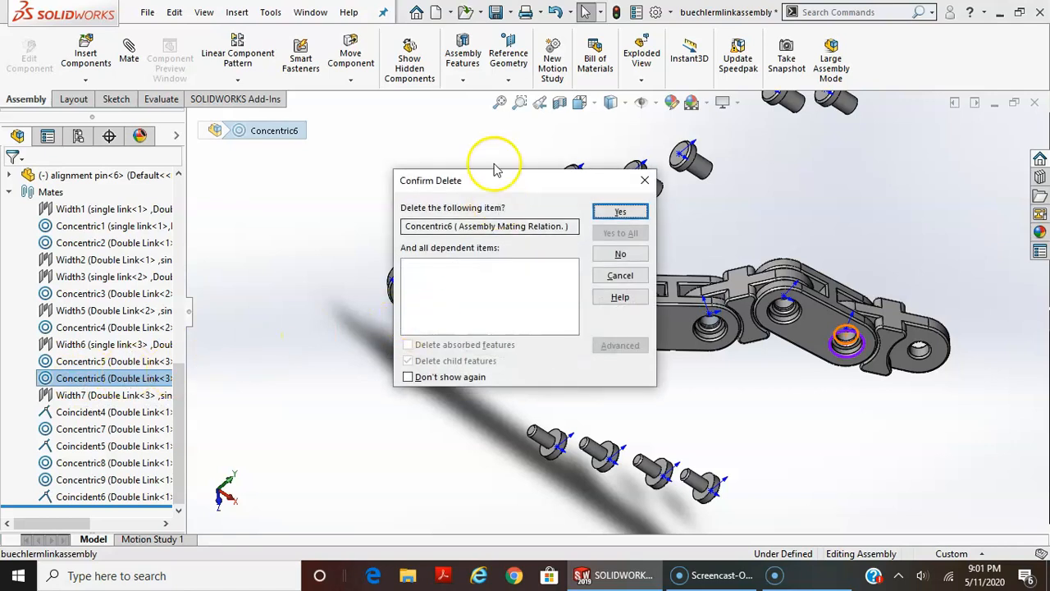
click(620, 211)
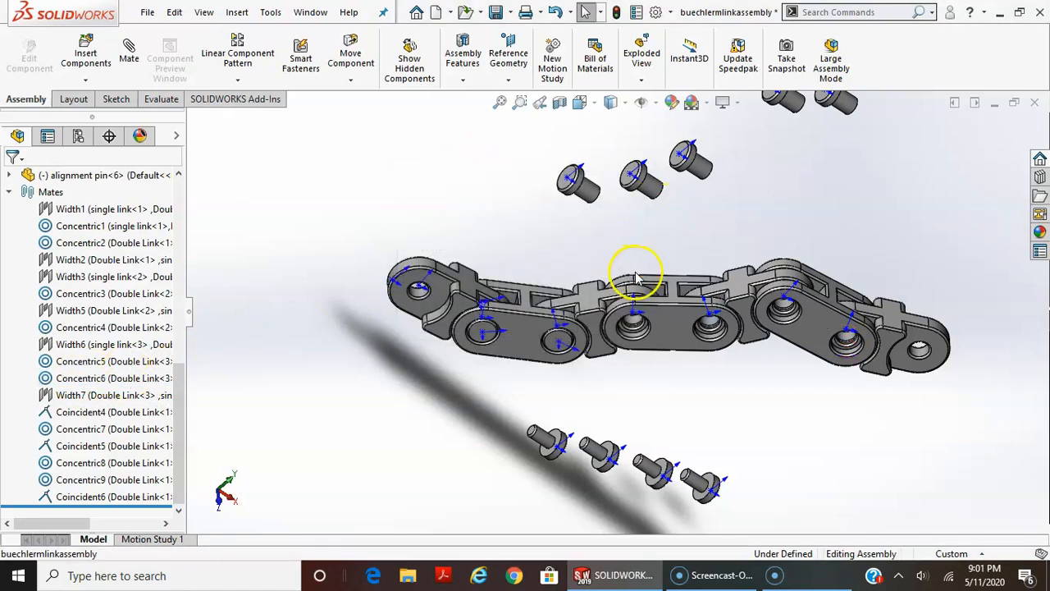
middle_drag(573, 307, 506, 335)
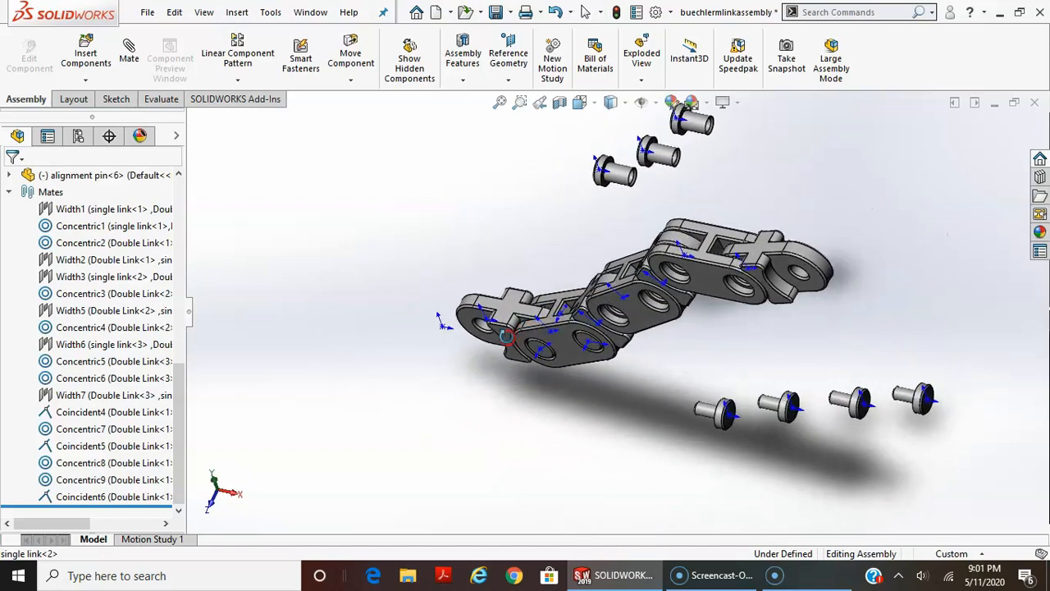
click(80, 429)
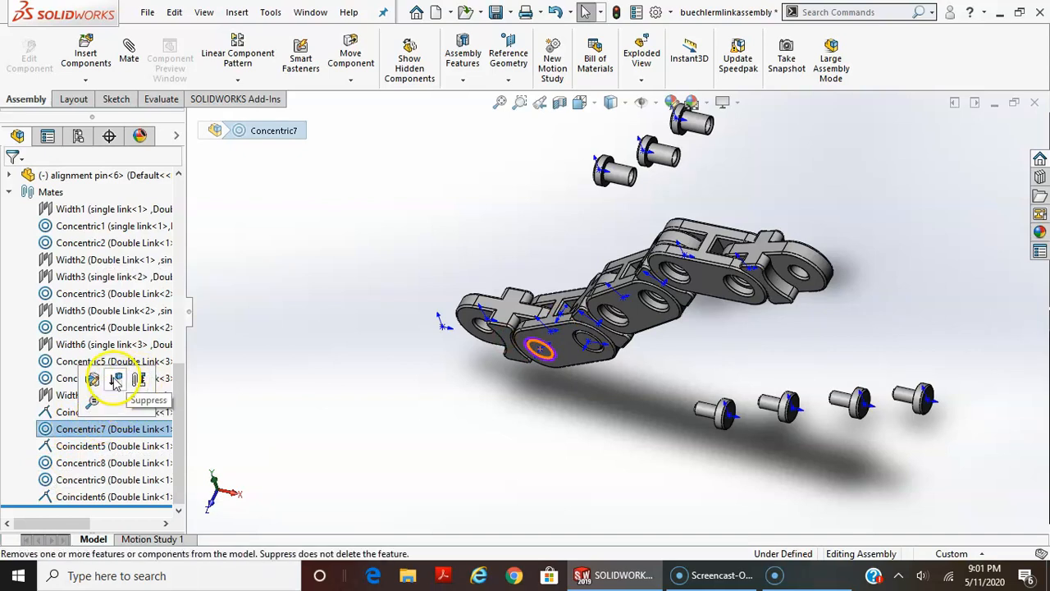
click(101, 429)
scroll(217, 444, up, 3)
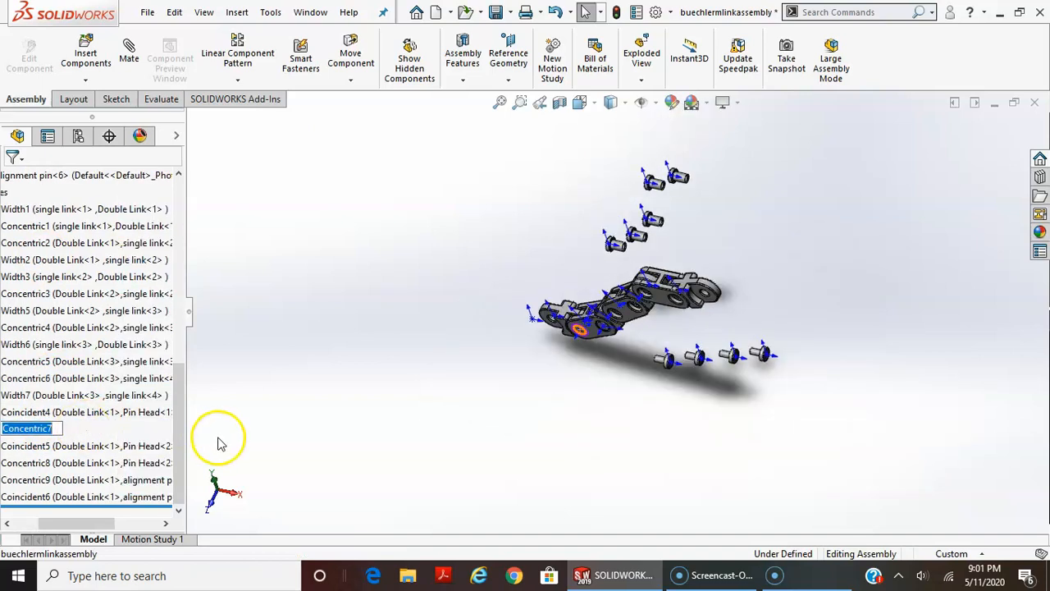
scroll(267, 486, down, 2)
drag(77, 524, 55, 523)
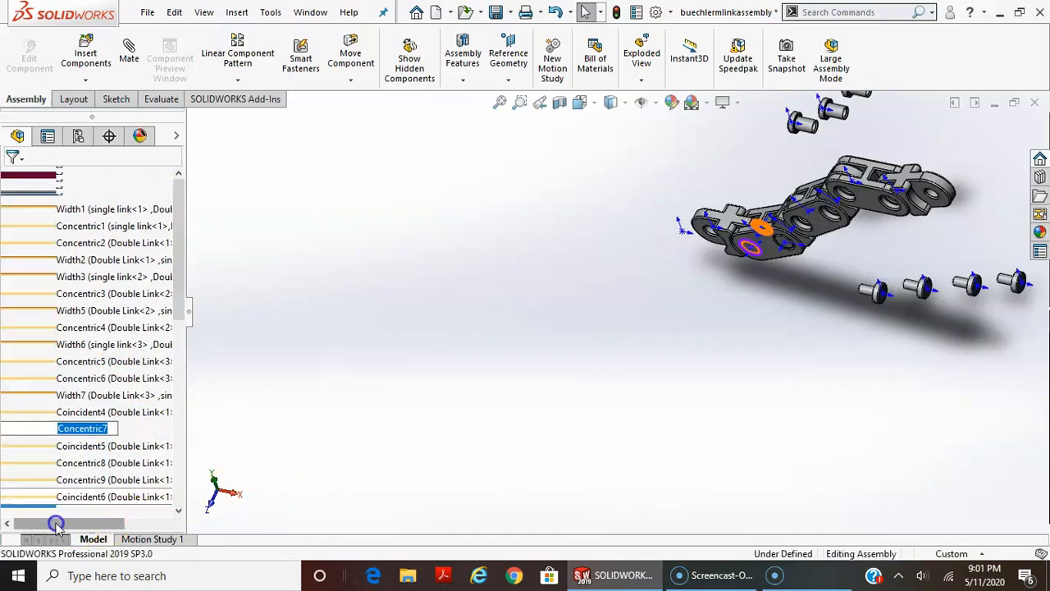
click(103, 396)
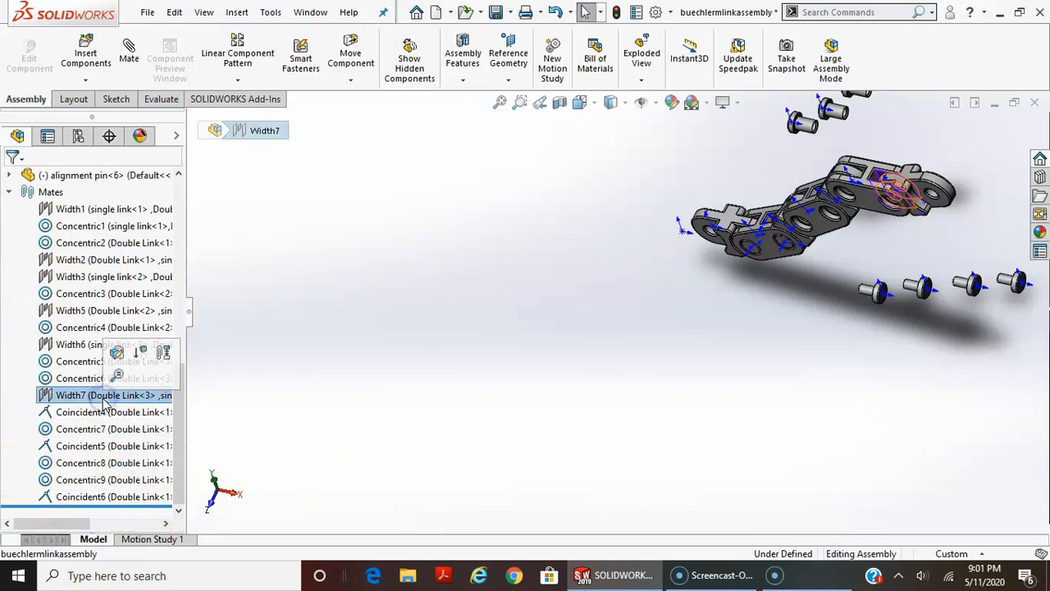
Edit the Coincident4 mate between the first double link and first pin head and flip its alignment
click(80, 415)
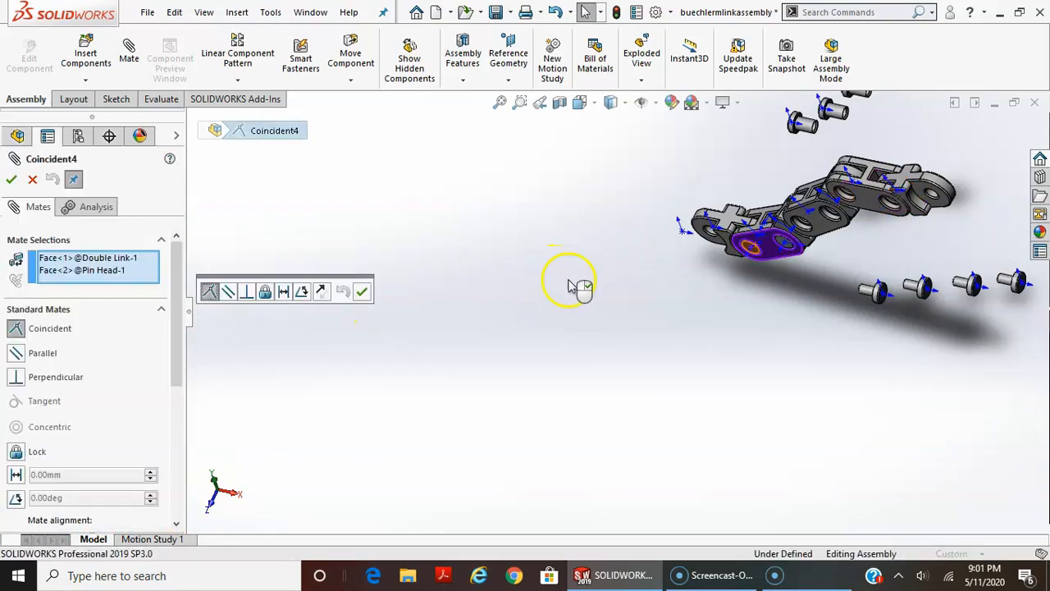
click(319, 293)
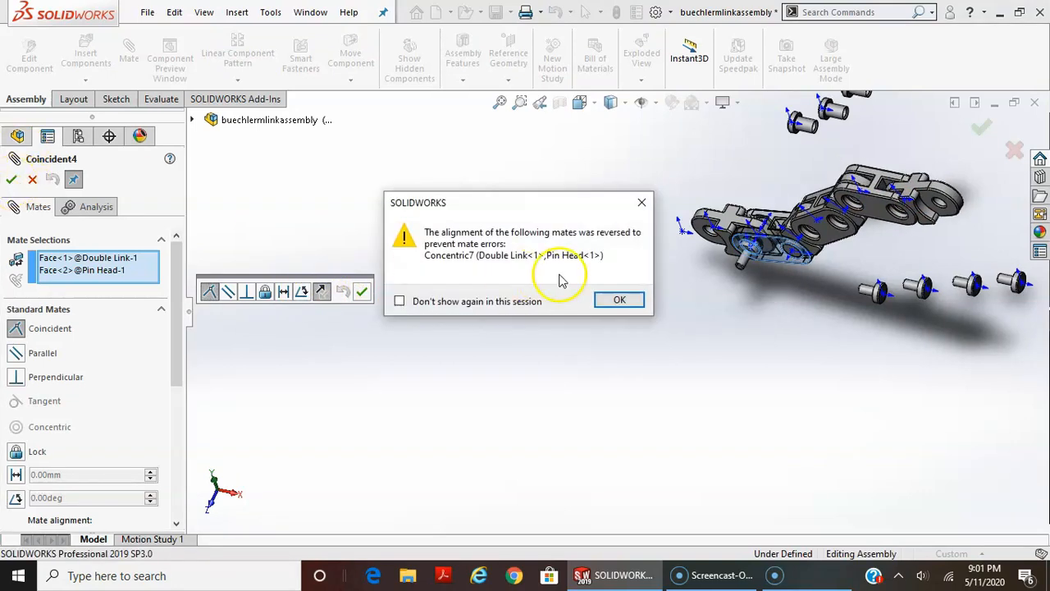
click(621, 300)
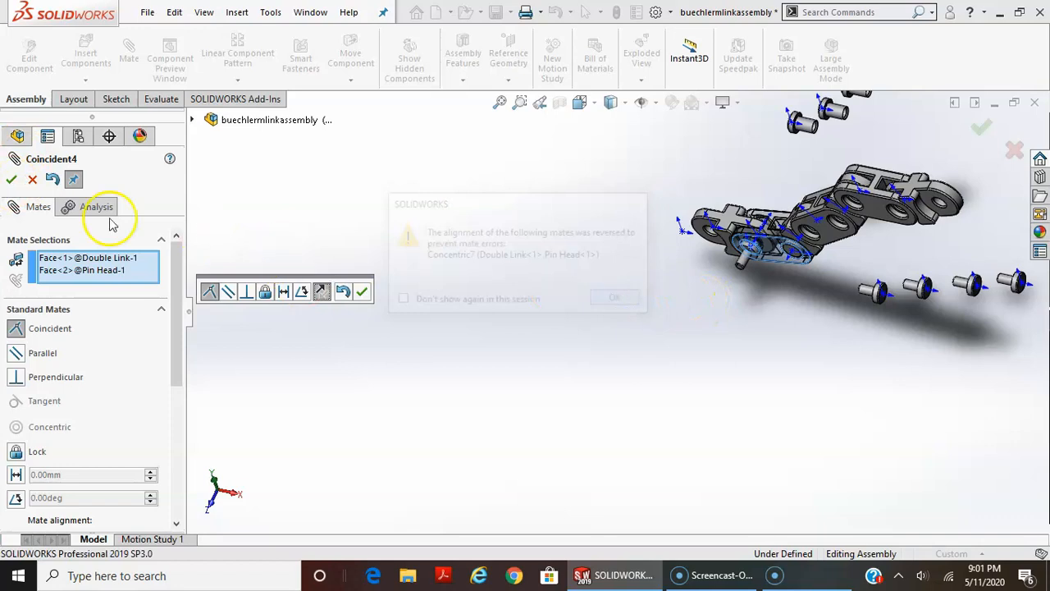
click(10, 179)
Examine the flipped pin head in the first double link from several angles and finish mating
scroll(745, 241, down, 10)
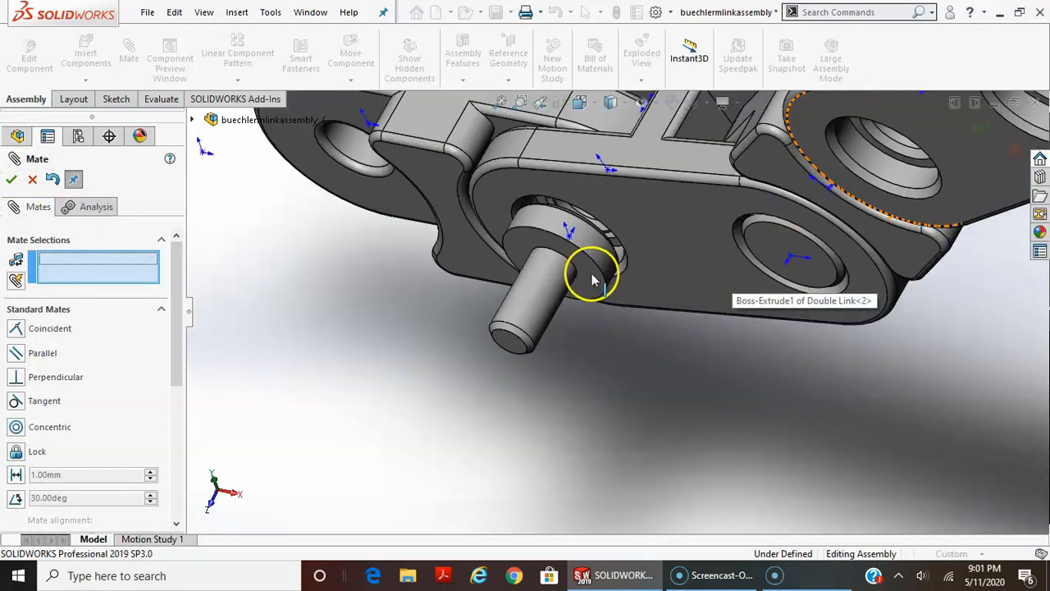
middle_drag(592, 279, 644, 213)
middle_drag(621, 262, 720, 181)
middle_drag(592, 260, 600, 236)
middle_drag(678, 290, 597, 308)
scroll(694, 357, down, 2)
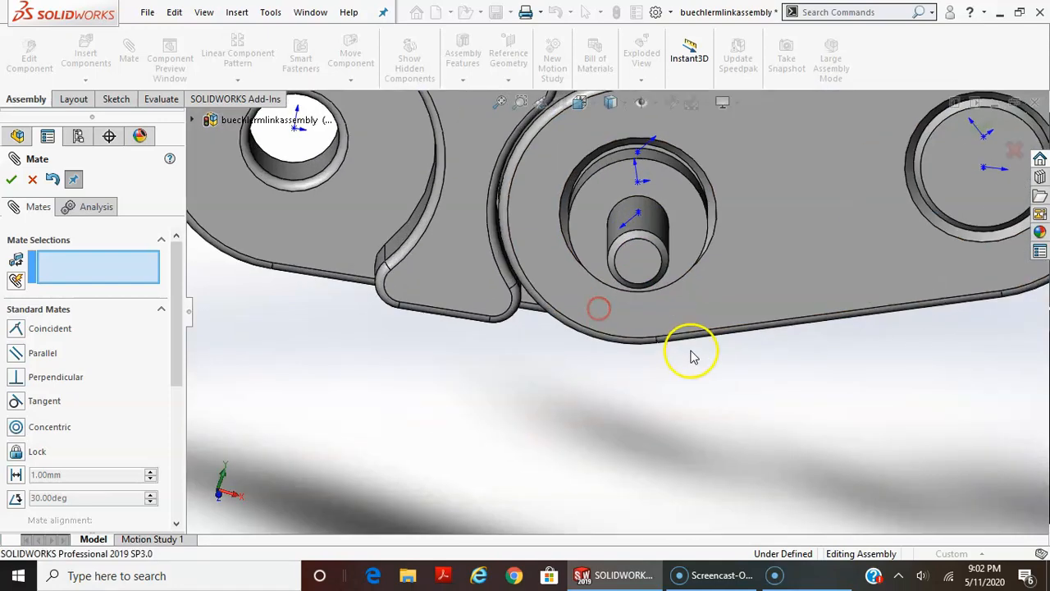
scroll(680, 258, down, 2)
scroll(682, 276, up, 4)
middle_drag(647, 215, 688, 263)
key(Escape)
scroll(652, 251, up, 10)
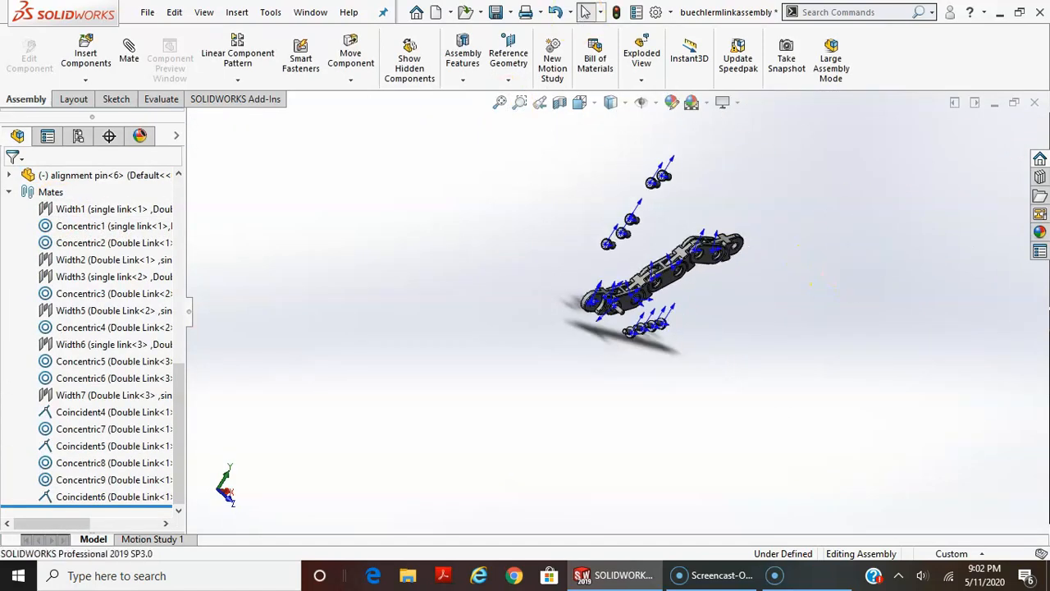
View the assembly's summary information and save the assembly without rebuilding it
click(634, 12)
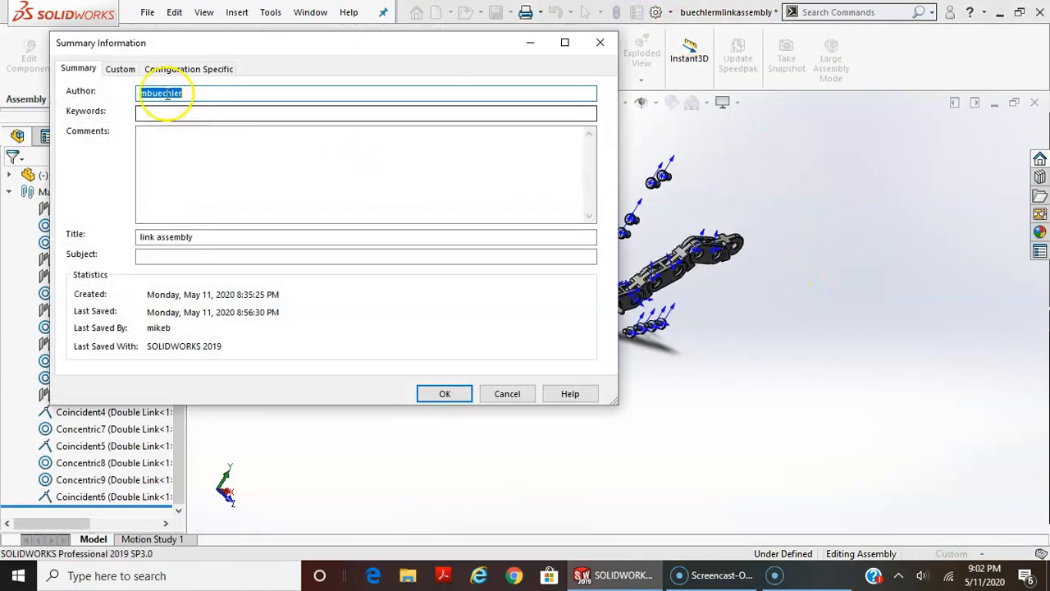
click(435, 394)
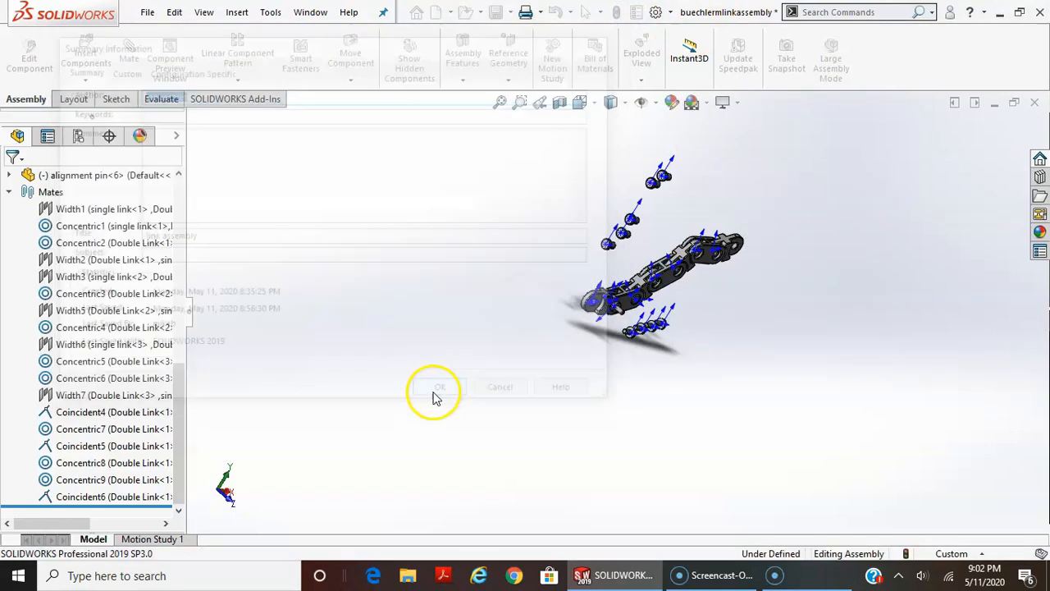
click(147, 13)
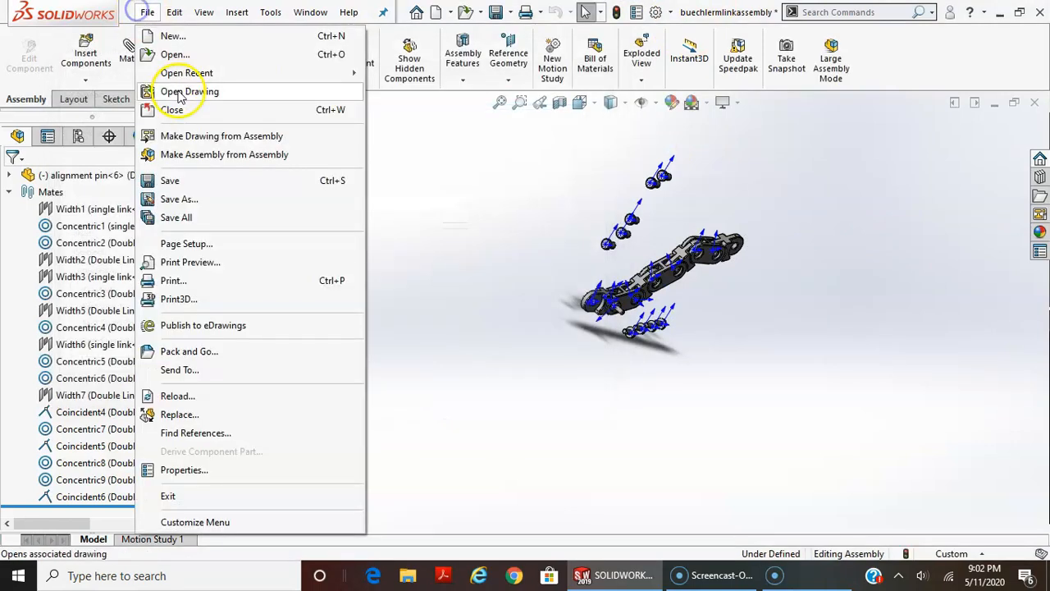
click(178, 181)
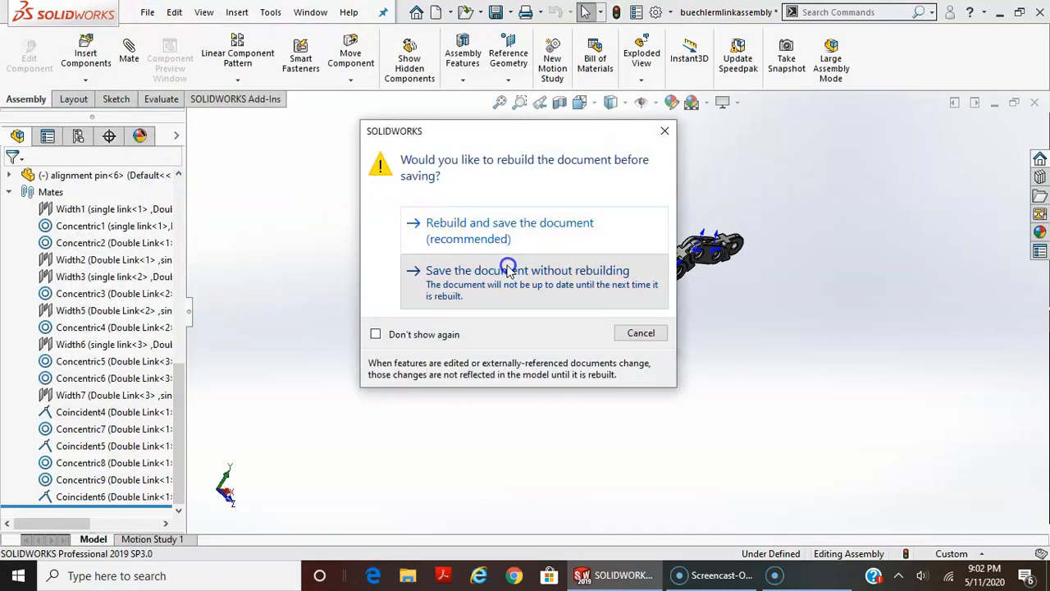
click(507, 259)
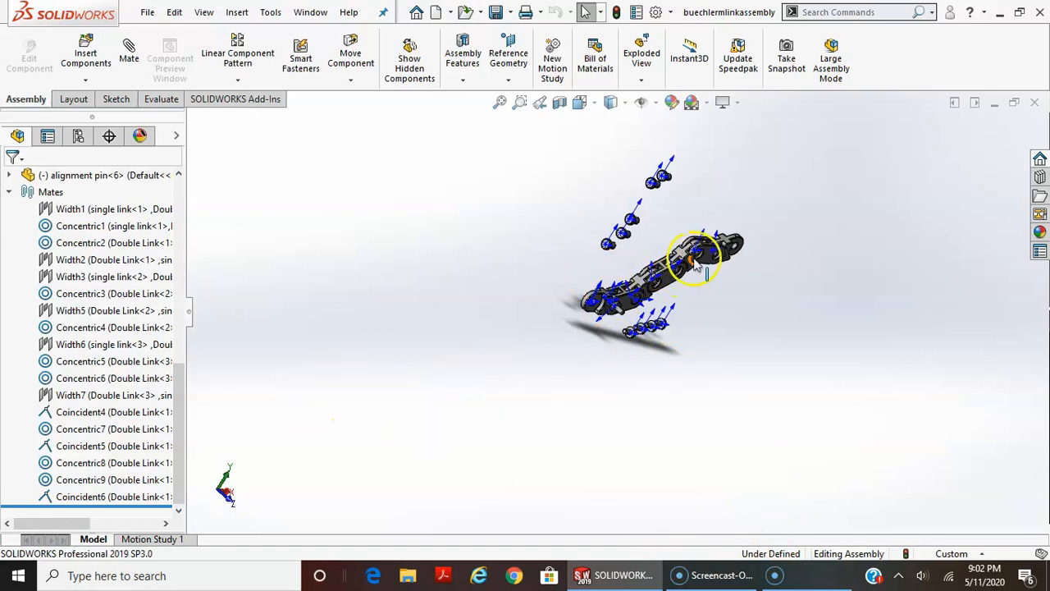
Examine the chain and its loose pins from the front and at an angle, and collapse the list of mates
scroll(694, 238, down, 4)
mouse_move(690, 249)
middle_down()
mouse_move(764, 394)
mouse_move(715, 321)
mouse_move(764, 339)
mouse_move(707, 313)
mouse_move(734, 260)
mouse_move(730, 336)
middle_up()
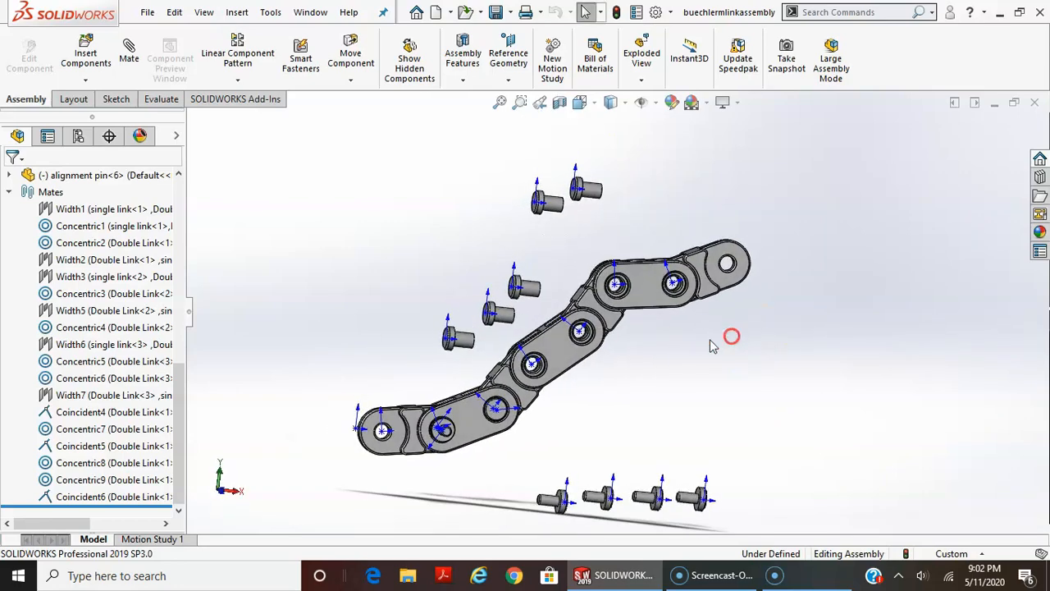
middle_drag(523, 420, 526, 447)
click(47, 136)
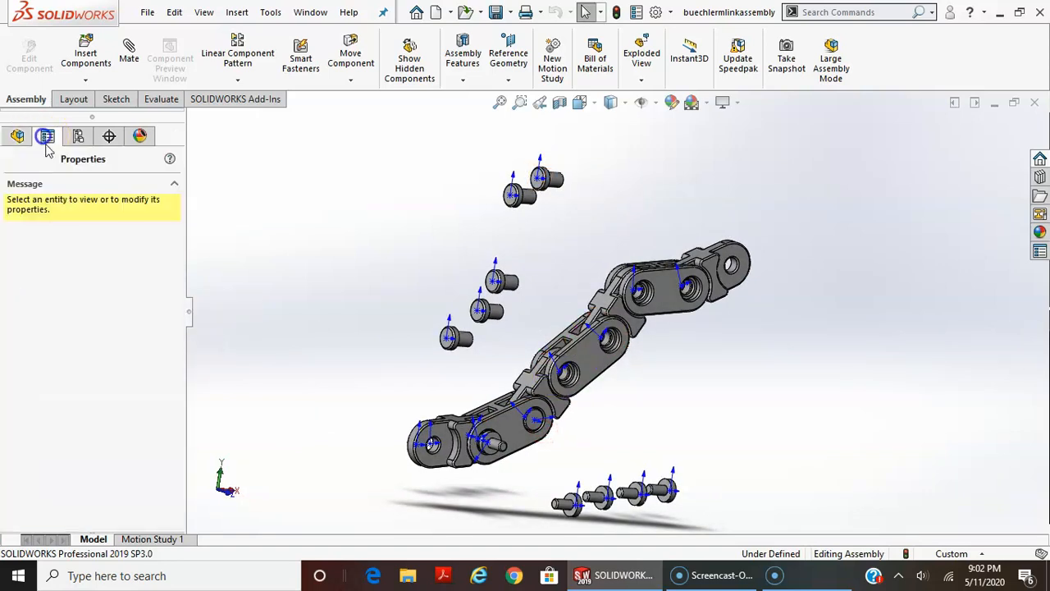
click(17, 136)
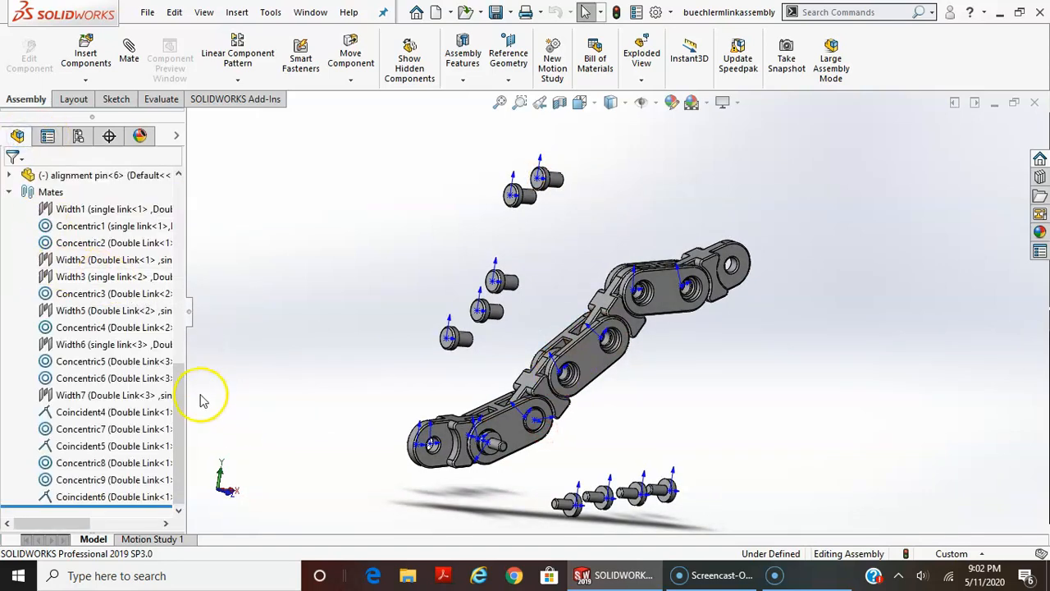
drag(179, 399, 179, 304)
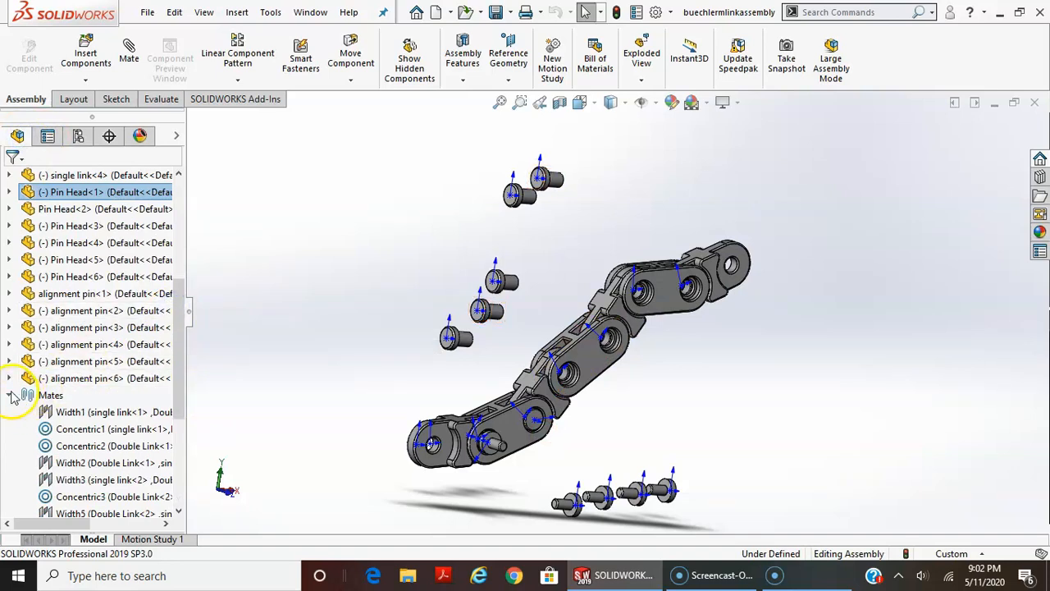
click(11, 395)
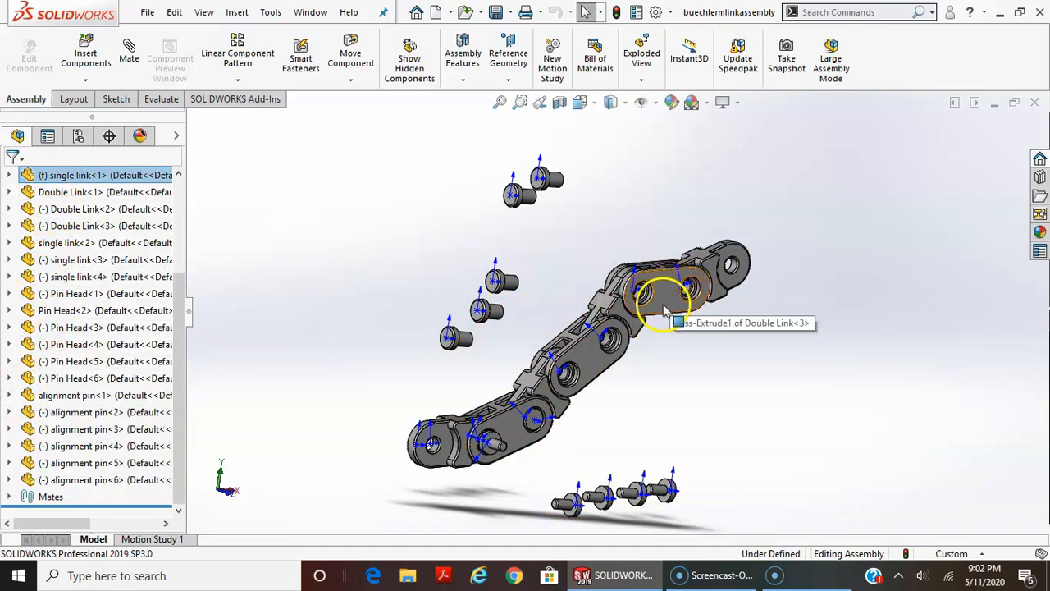
Package the assembly and its four part files into a zip file with Pack and Go
click(148, 14)
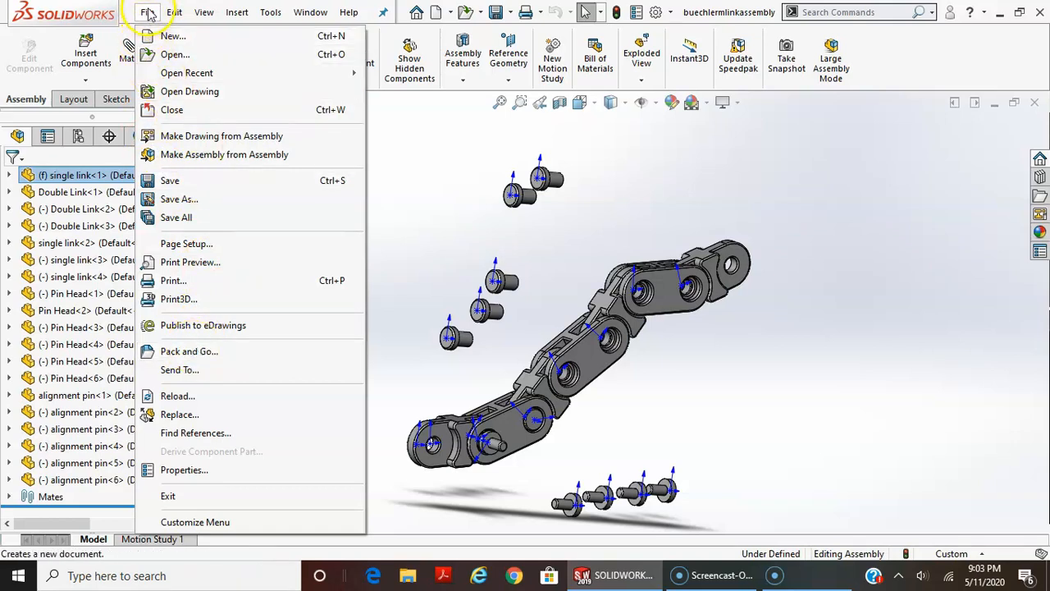
click(187, 352)
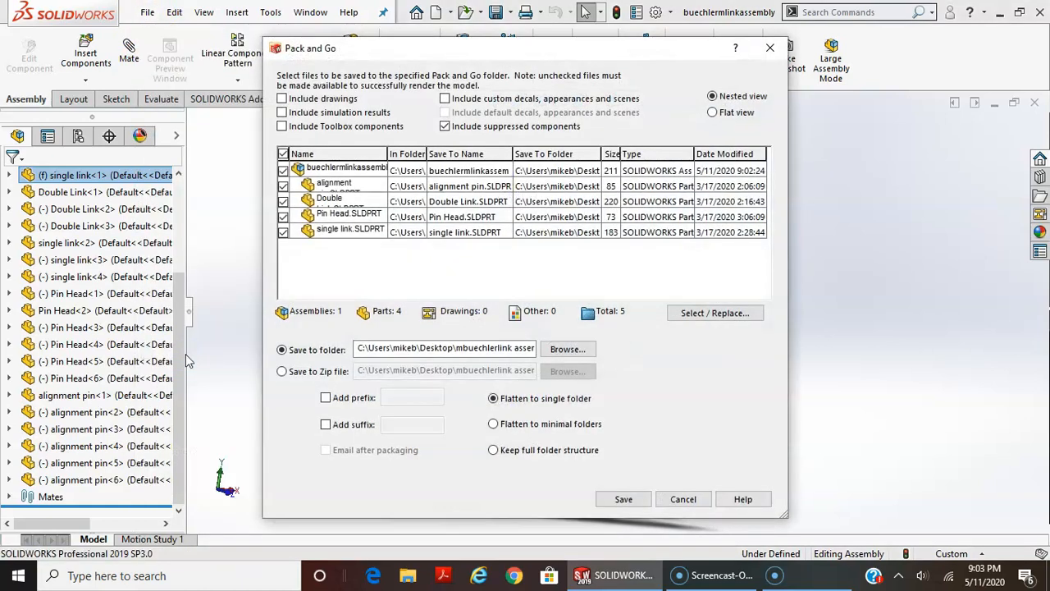
drag(489, 48, 394, 34)
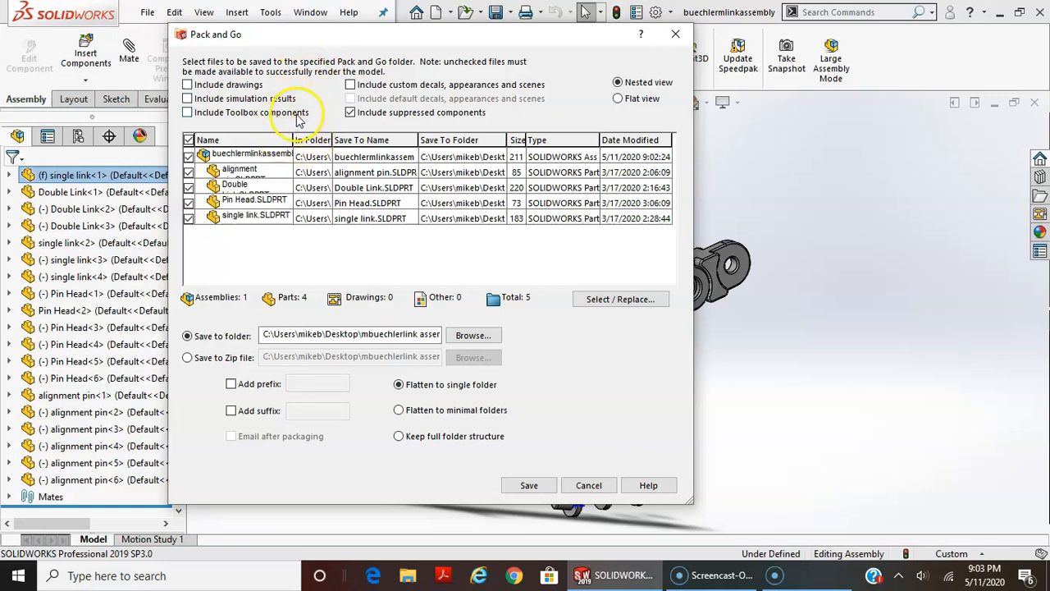
click(187, 359)
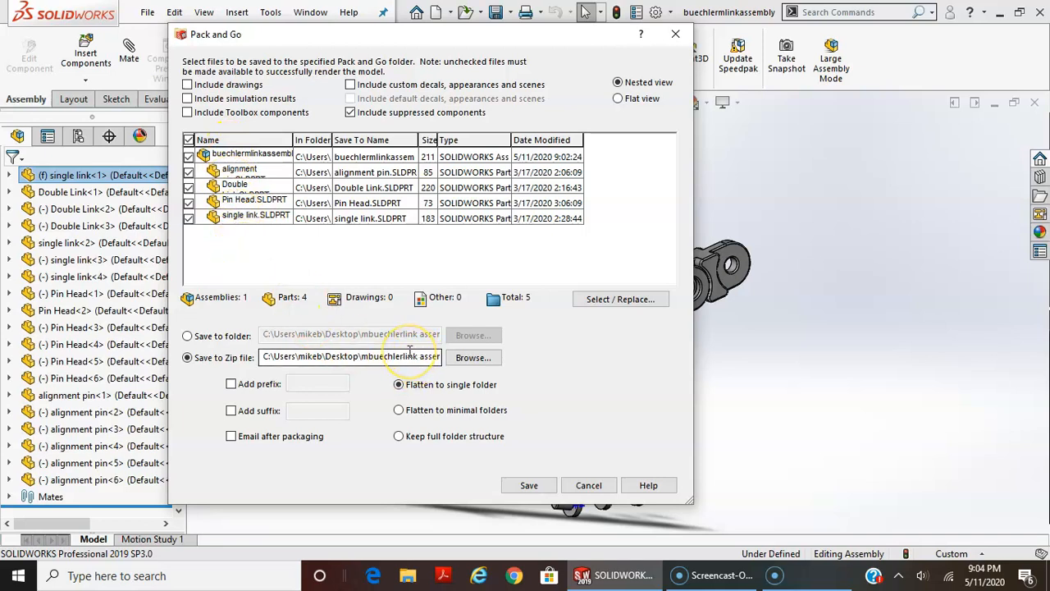
click(530, 486)
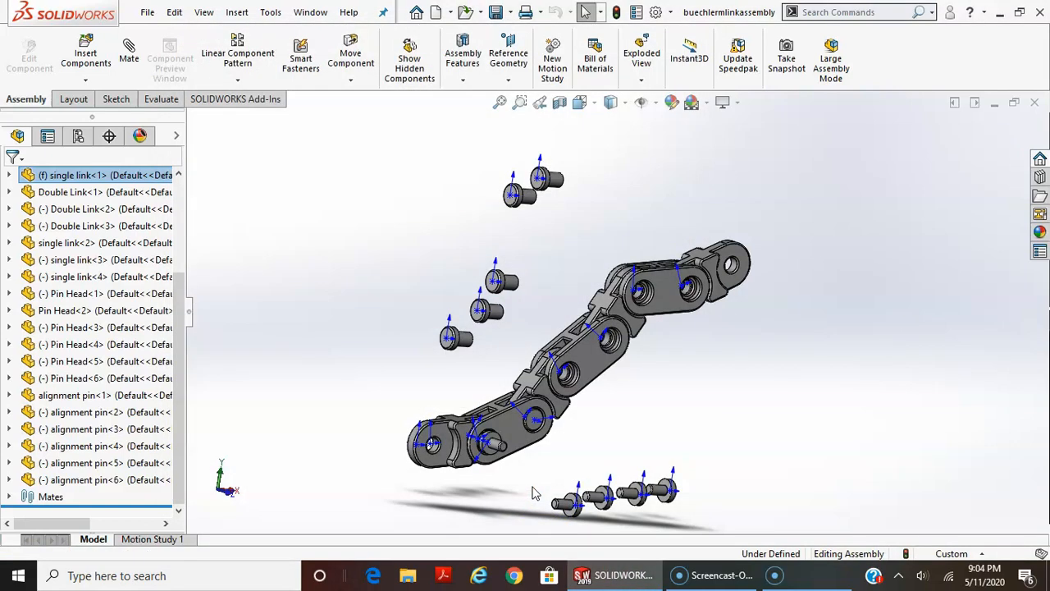
Switch to the desktop, open the link assembly folder in File Explorer and select the SOLIDWORKS assembly file
click(999, 12)
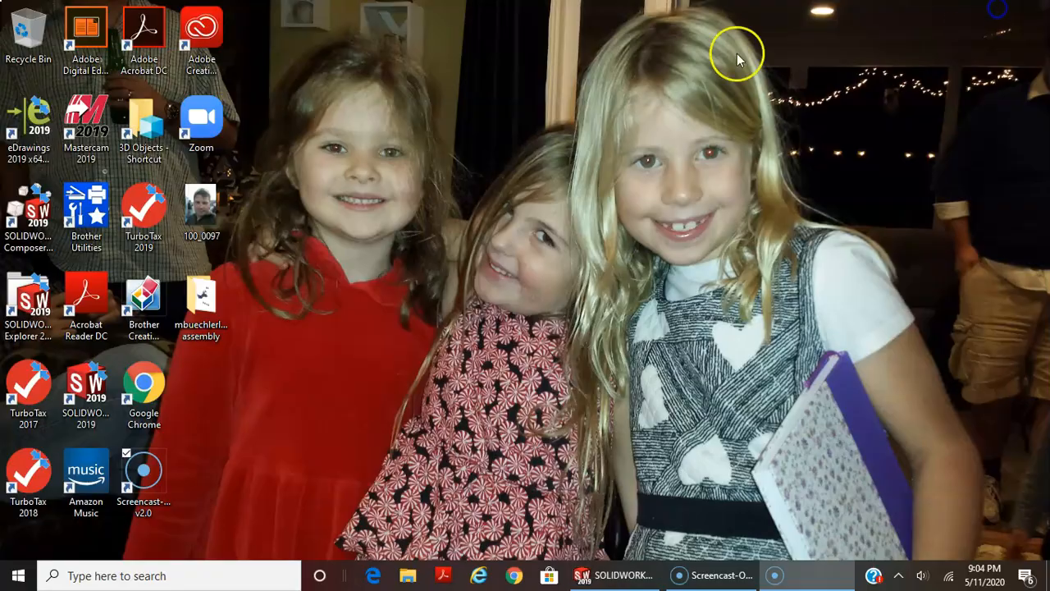
click(215, 294)
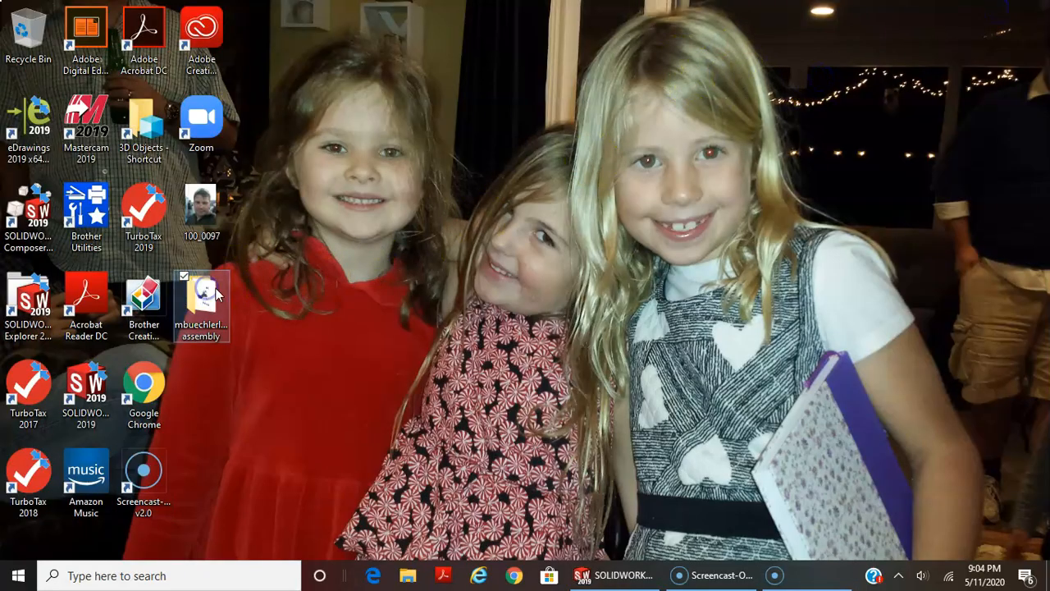
double_click(215, 294)
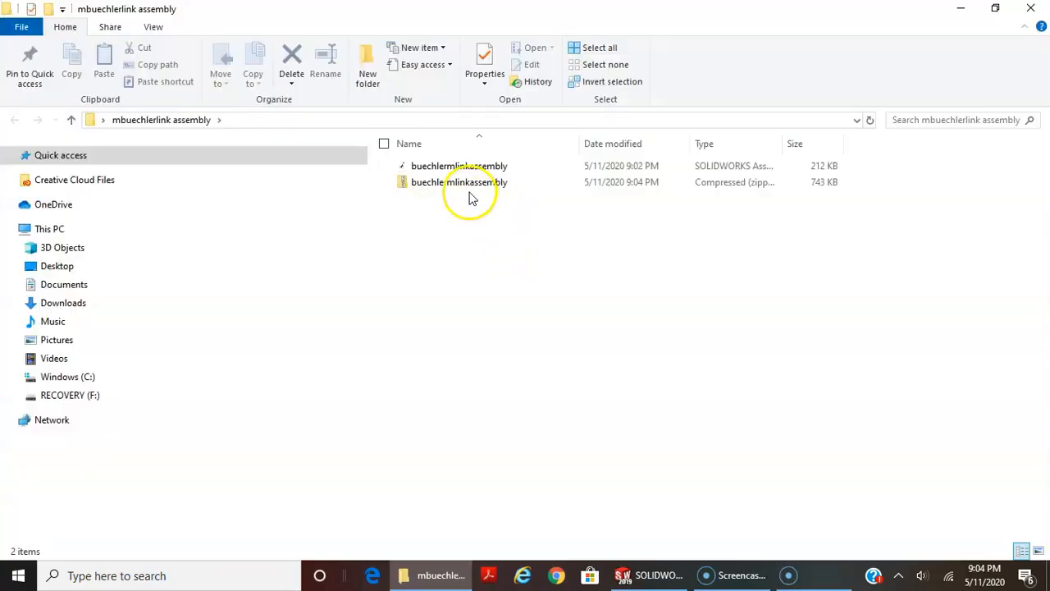
click(448, 171)
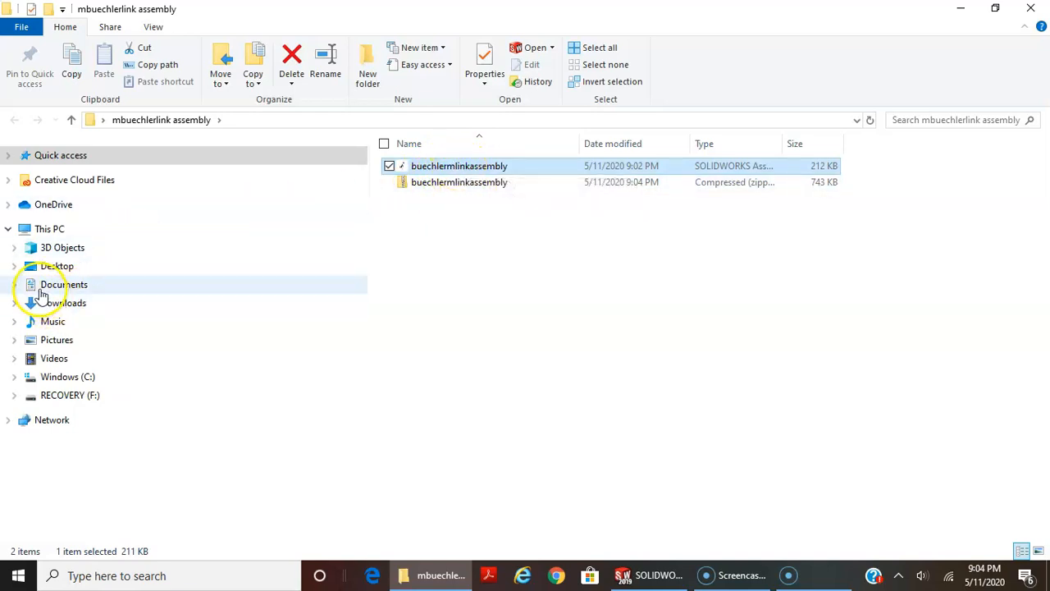
Browse to the Link Assembly folder inside the MNFG 103 folder of the Santa Ana College documents to view the source part files
click(14, 285)
scroll(131, 394, down, 2)
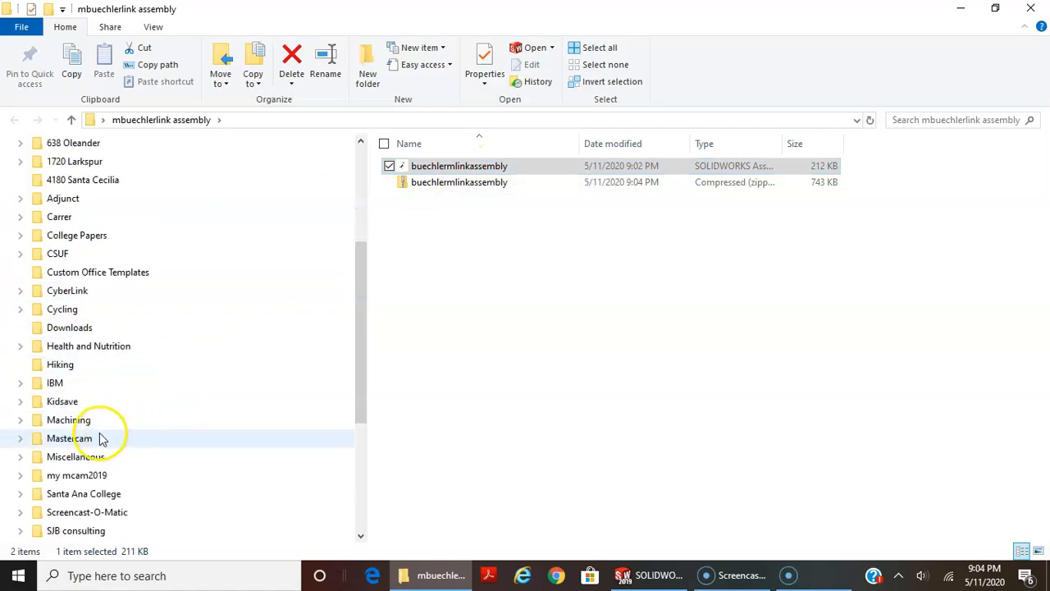
click(75, 494)
scroll(457, 394, down, 5)
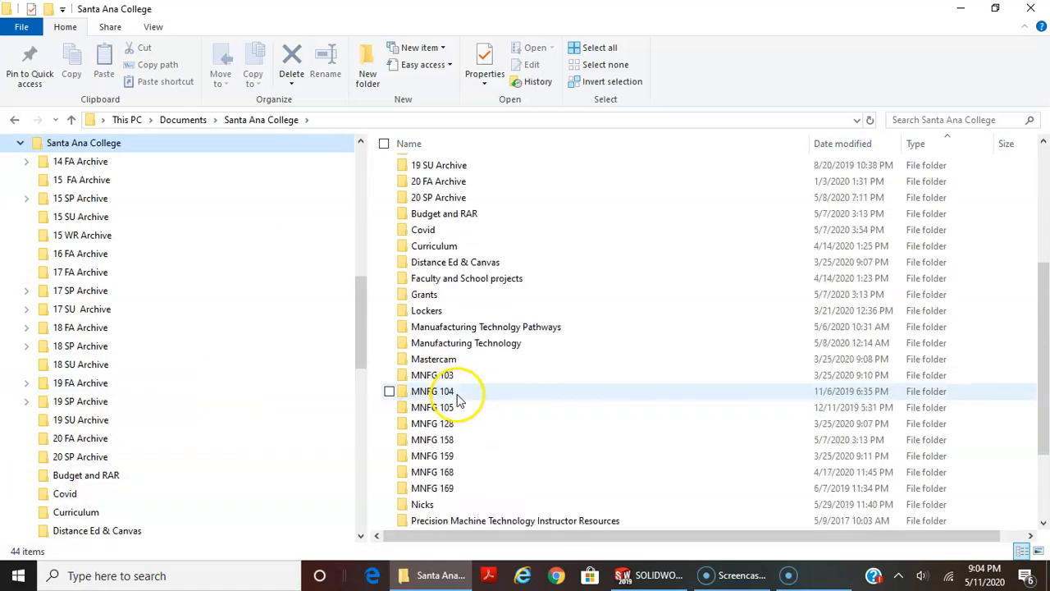
double_click(439, 379)
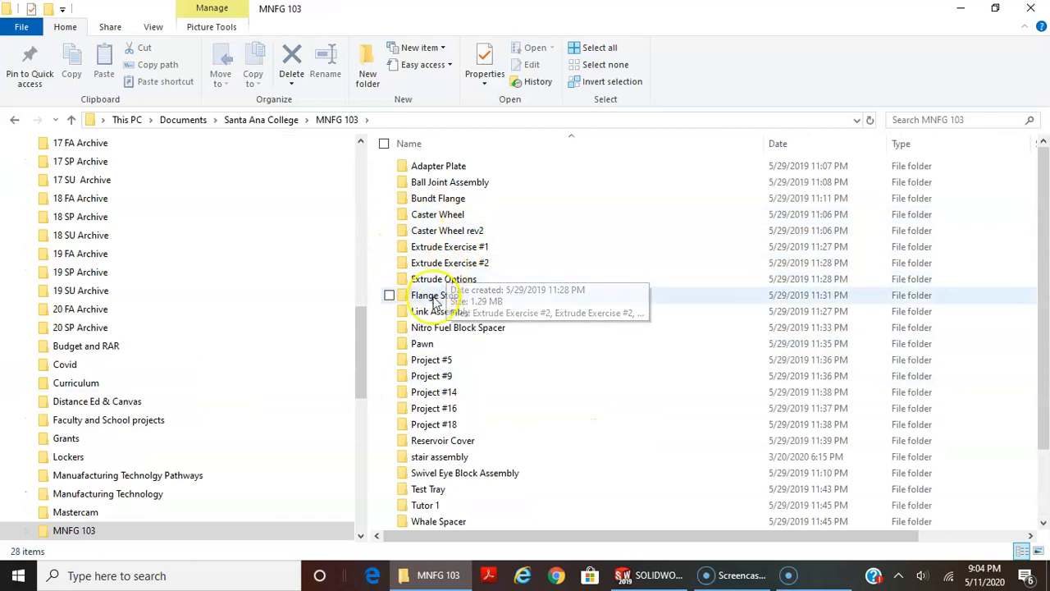
double_click(434, 311)
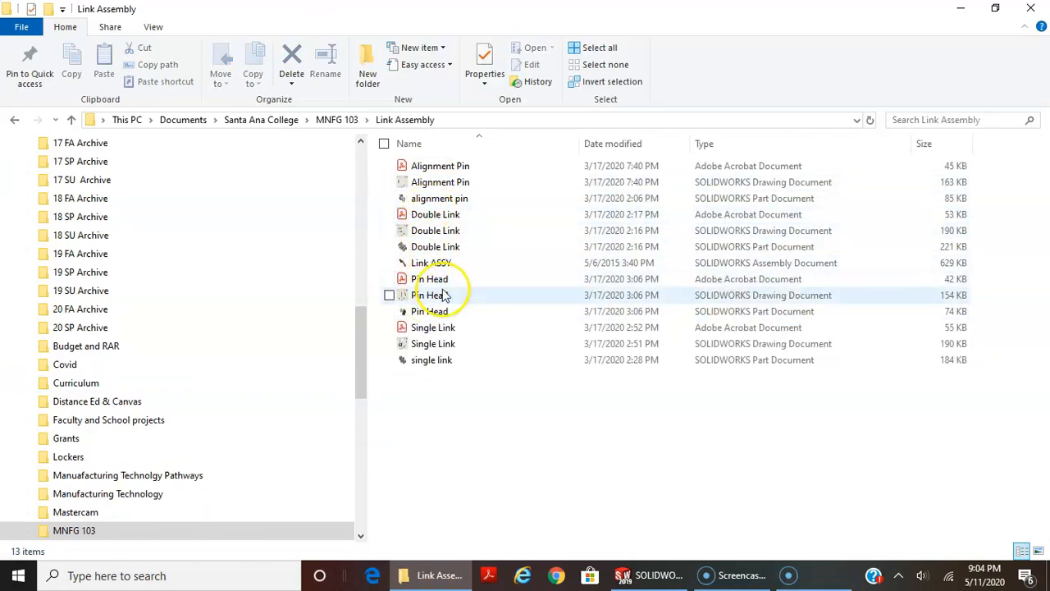
Reopen the link assembly folder from the desktop and examine the zip file's contents with the file type column widened
click(1033, 11)
click(199, 312)
double_click(197, 312)
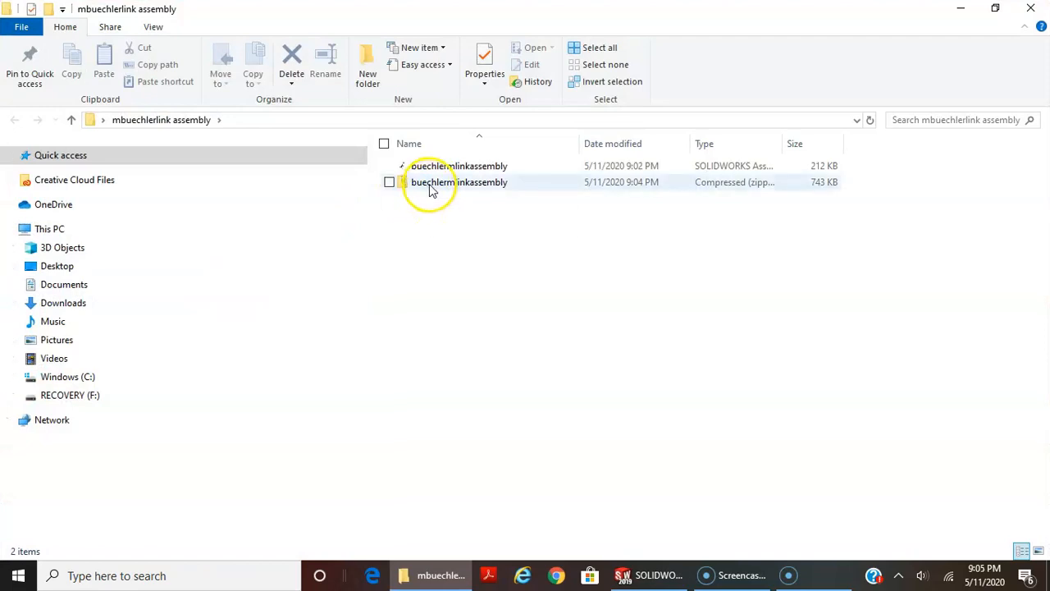
double_click(432, 187)
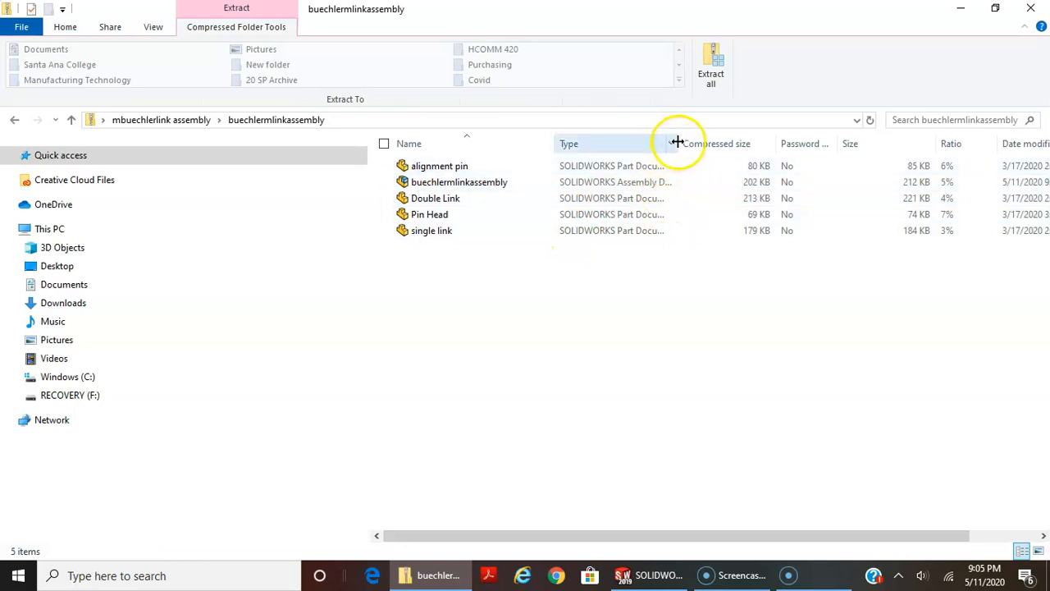
drag(678, 143, 748, 144)
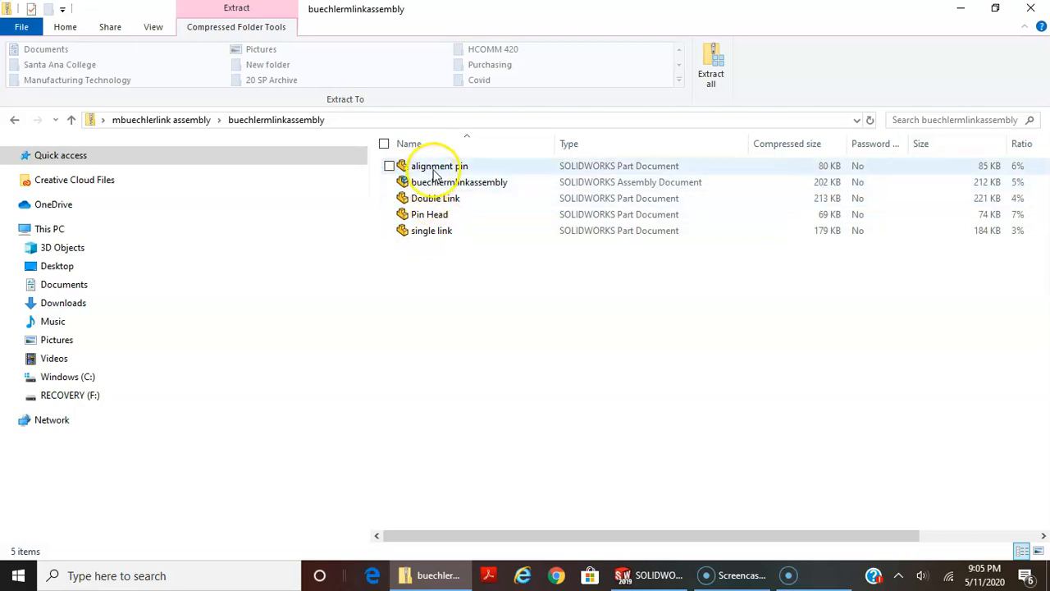
click(443, 187)
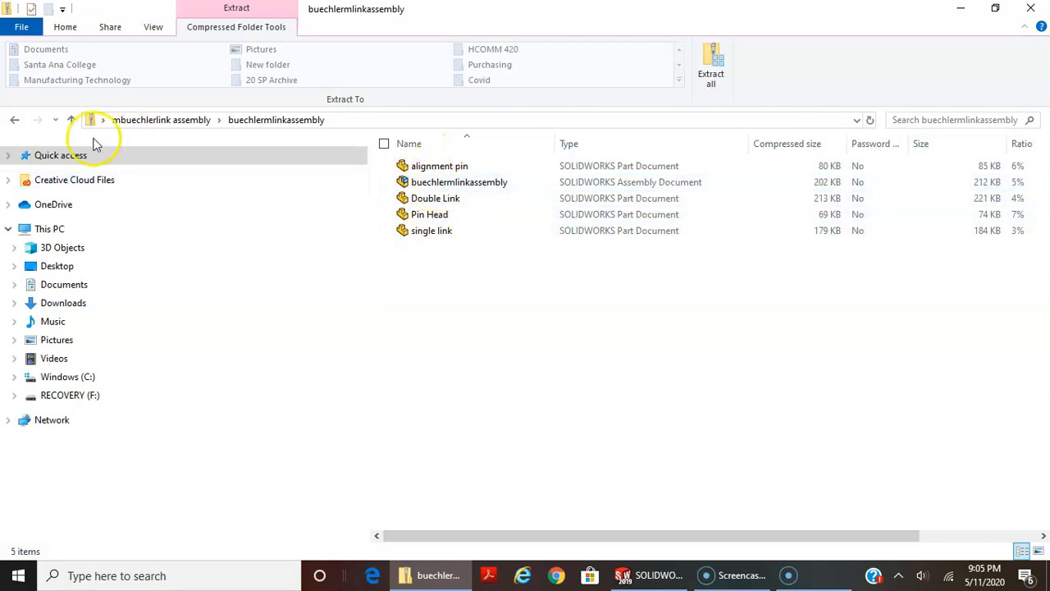
Leave the zip file, view its contents once more and return to the link assembly folder
click(14, 121)
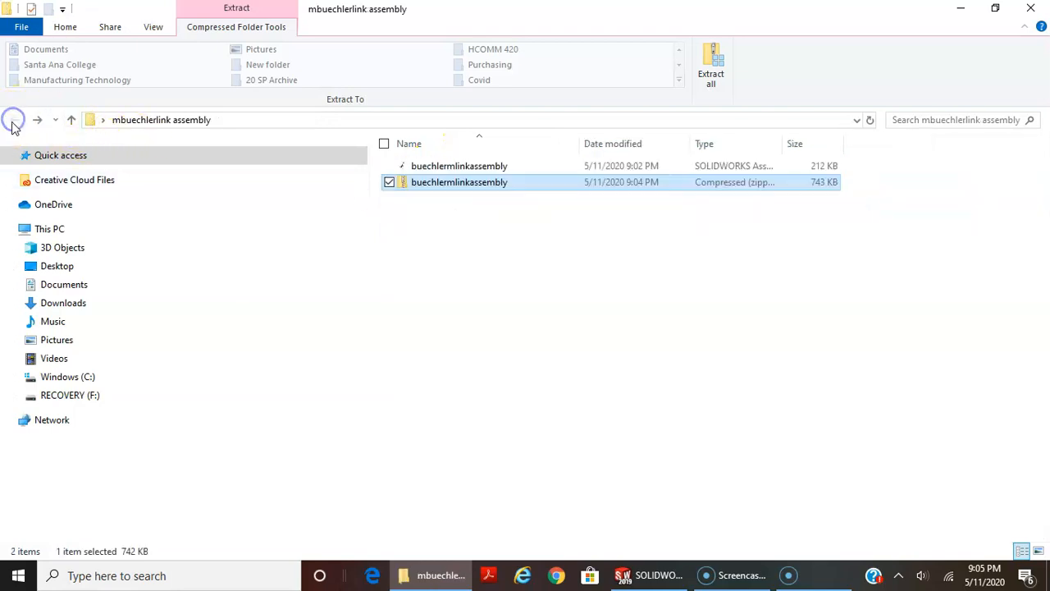
double_click(431, 182)
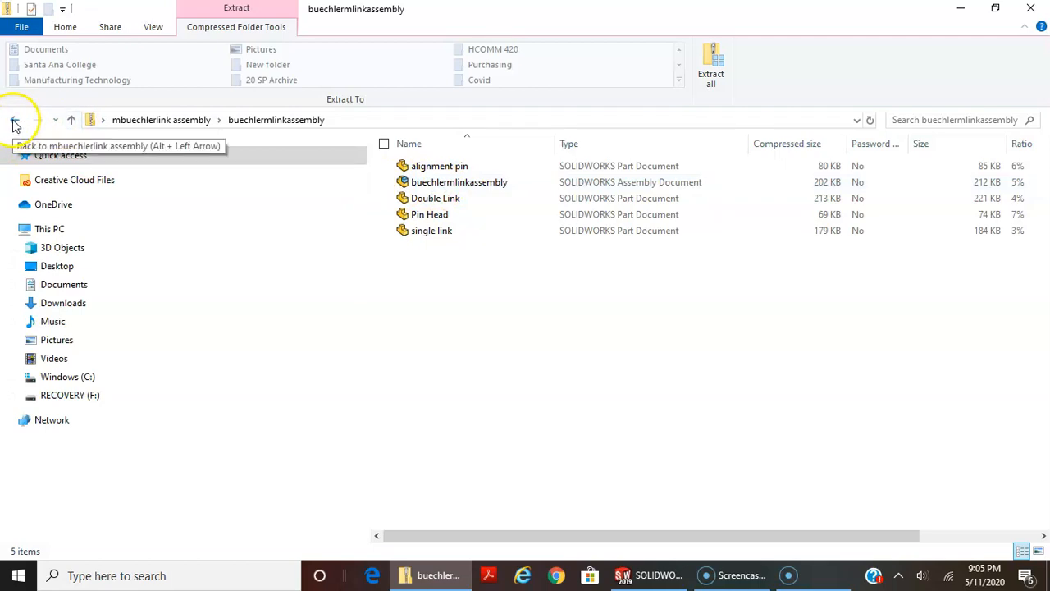
click(68, 120)
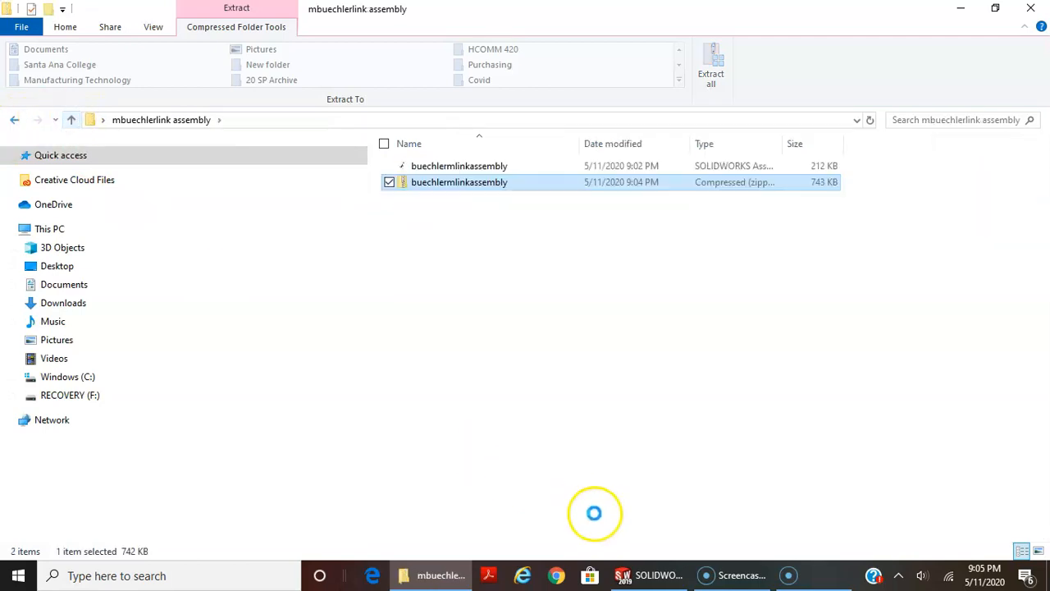
Switch to SOLIDWORKS and close the link assembly and the other open documents
click(664, 574)
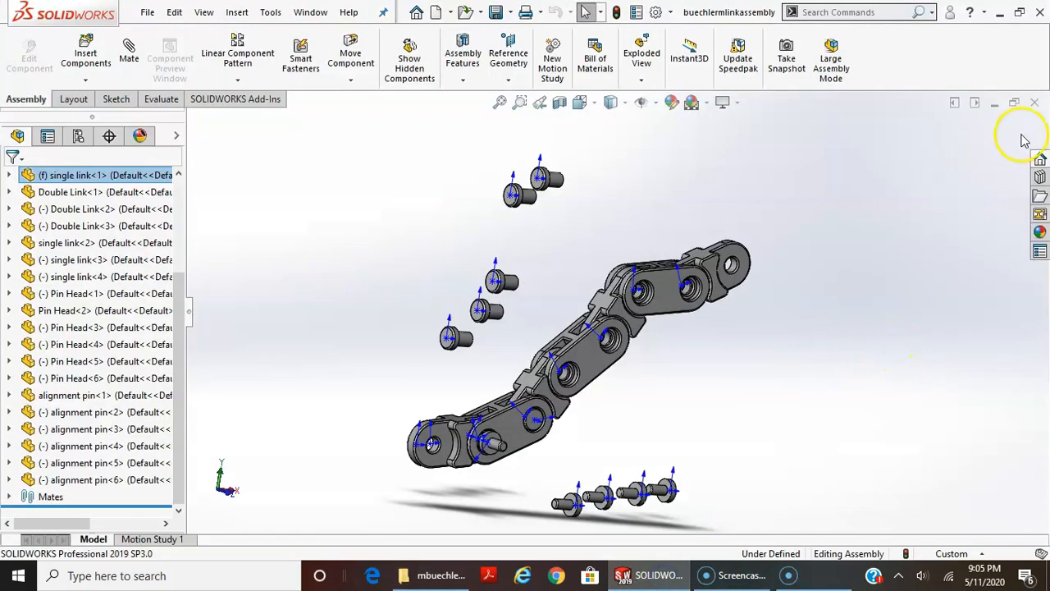
click(1038, 103)
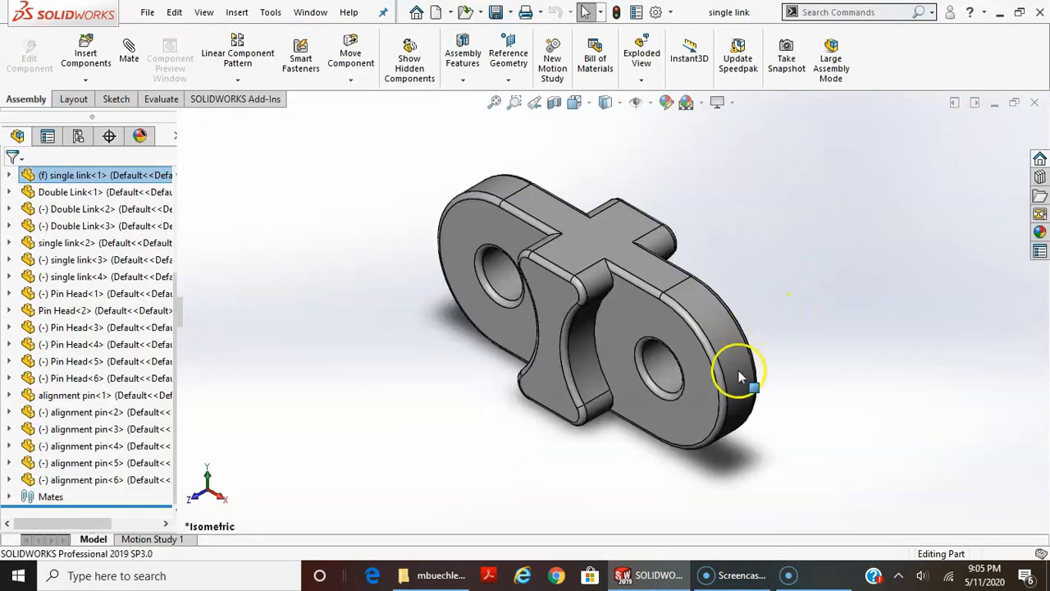
click(1033, 125)
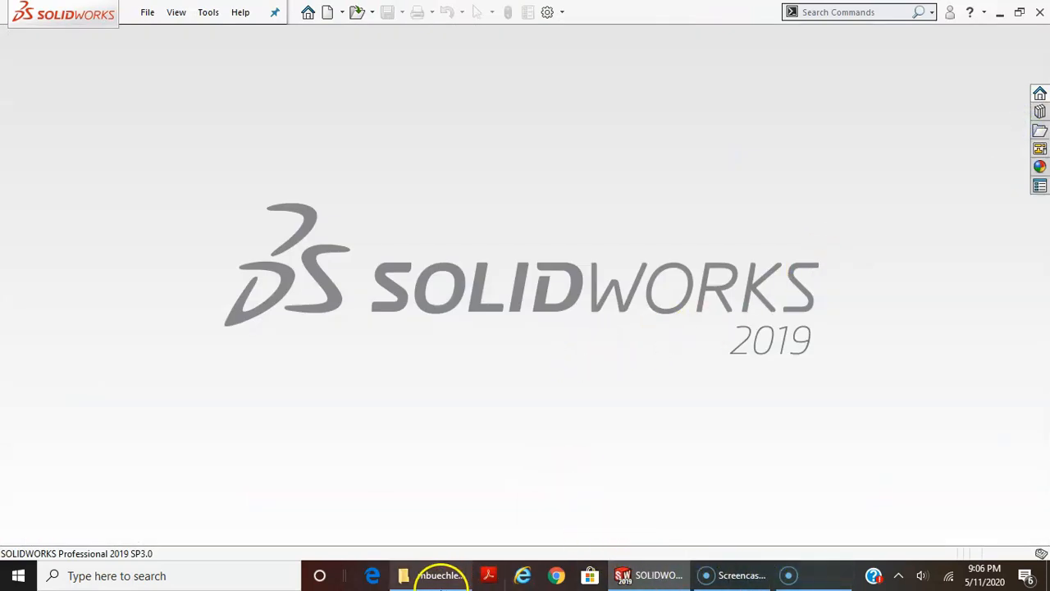
Try to open the assembly file directly from inside the zip file with read-only access, and dismiss the open summary
click(443, 575)
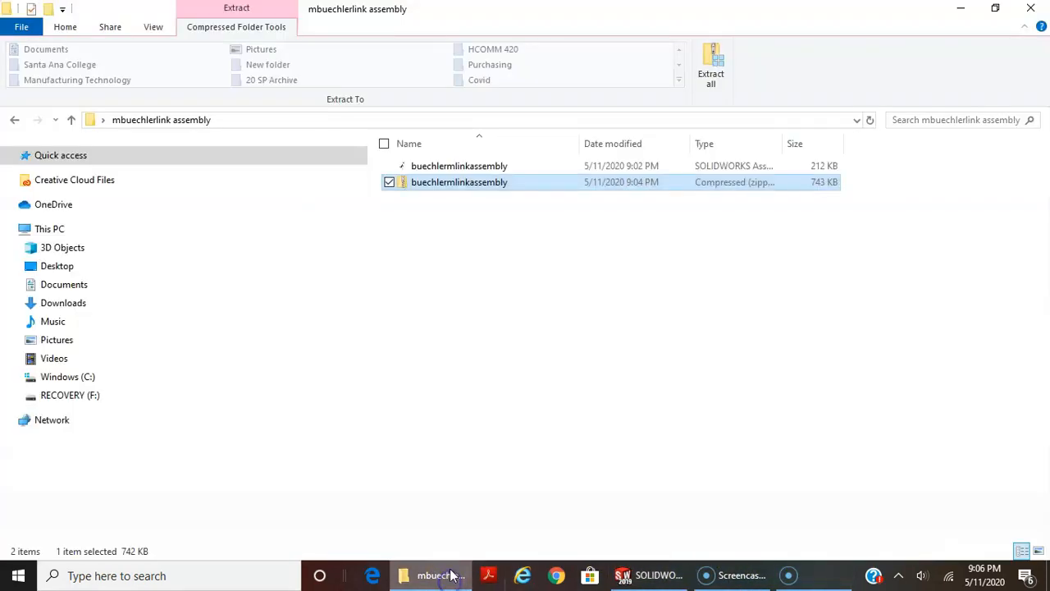
click(424, 186)
double_click(423, 182)
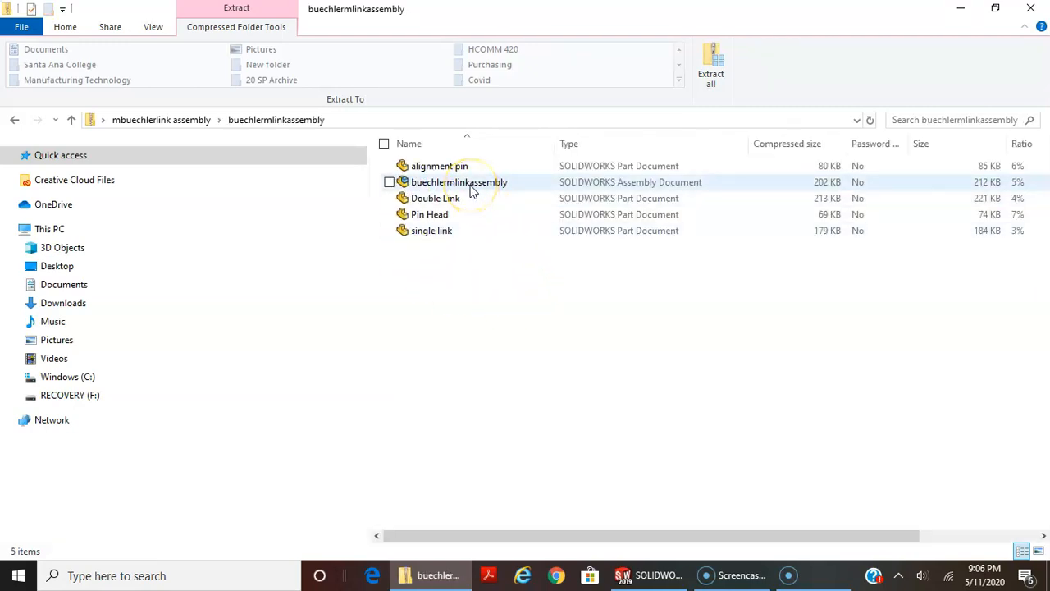
double_click(459, 182)
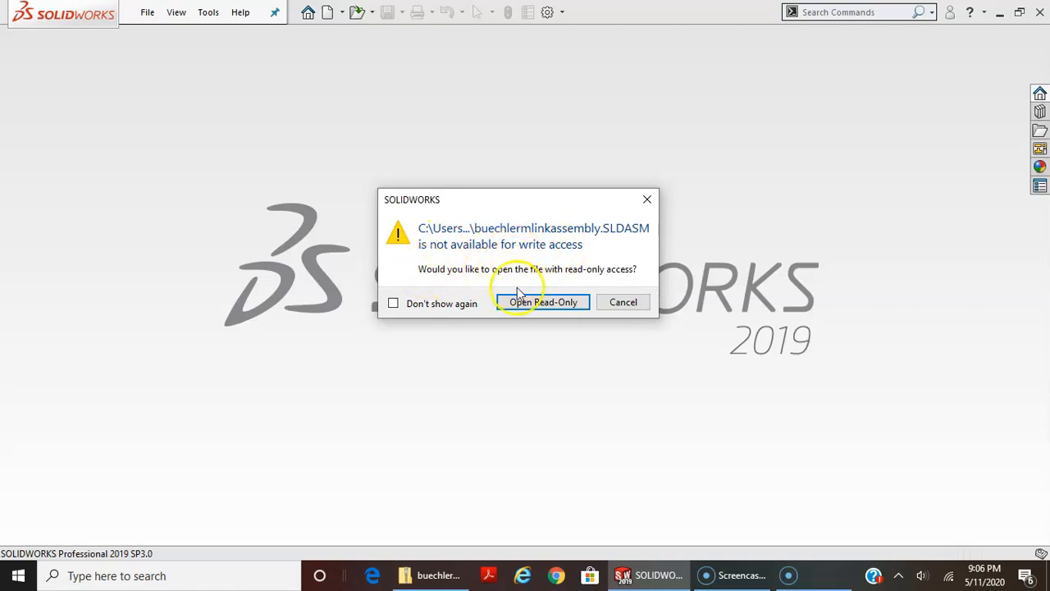
click(543, 303)
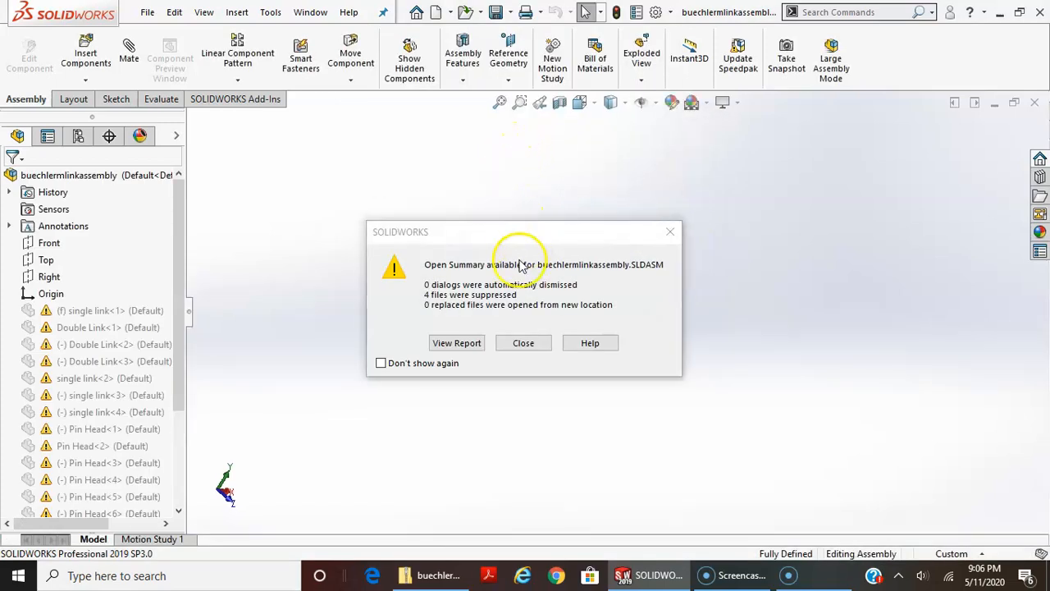
click(671, 232)
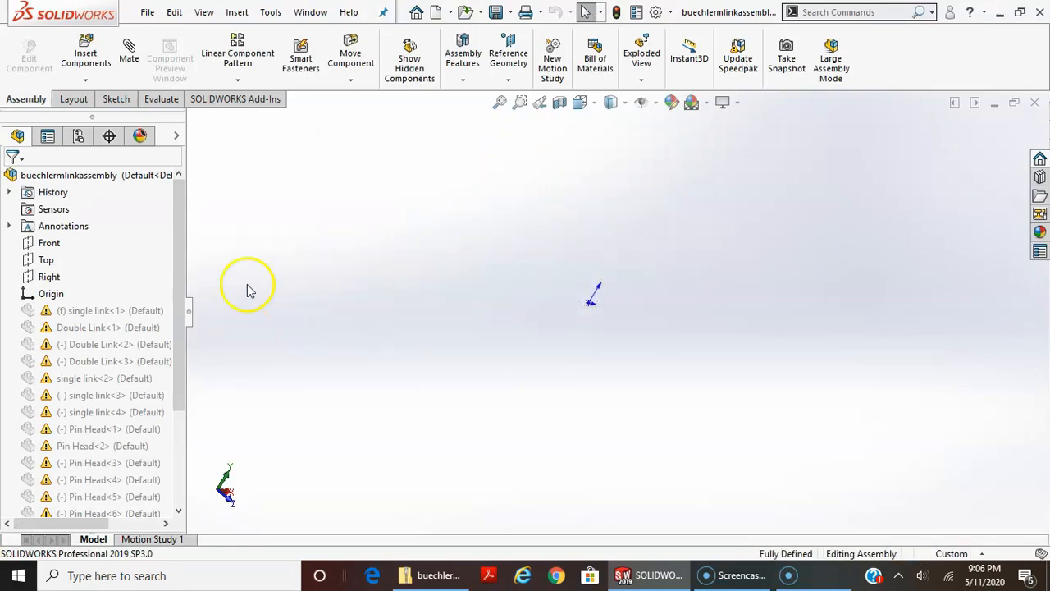
Look through the component list and view of the assembly opened from the zip file, and close it
drag(178, 244, 195, 358)
middle_drag(551, 297, 636, 311)
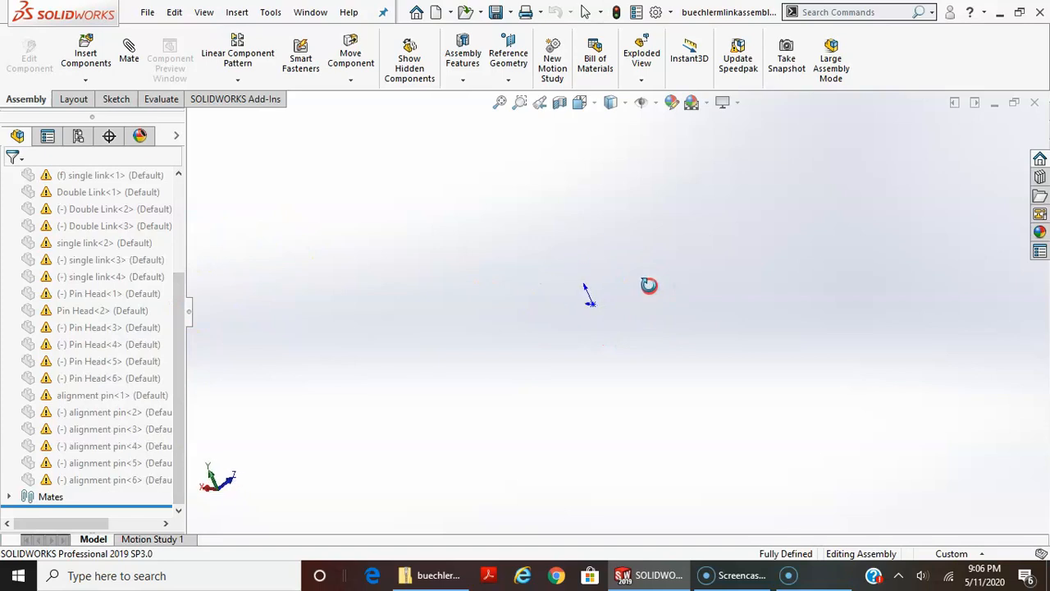
drag(173, 305, 173, 243)
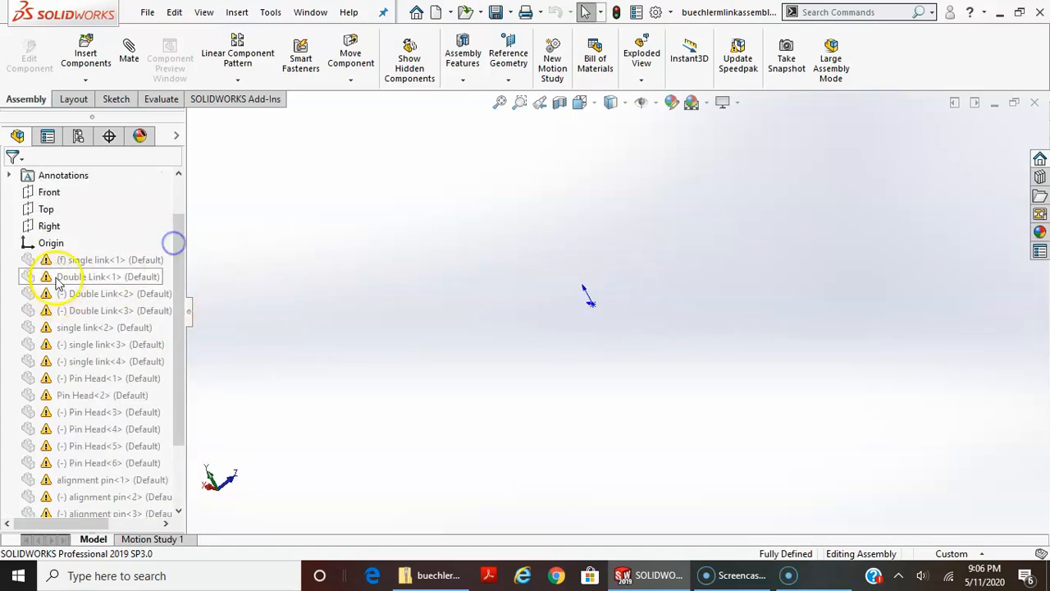
mouse_move(49, 277)
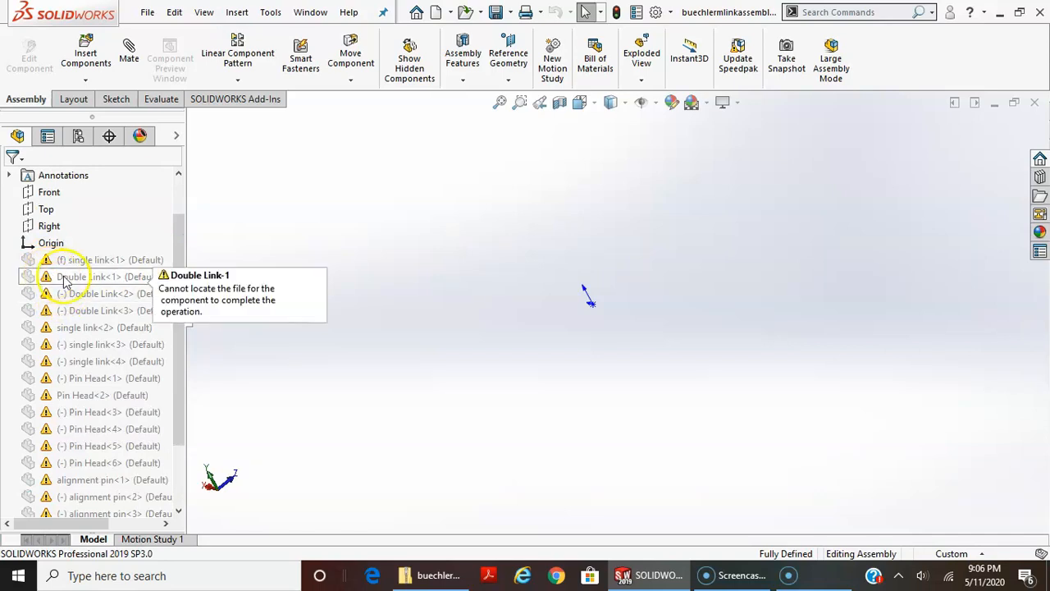
click(1036, 105)
click(489, 302)
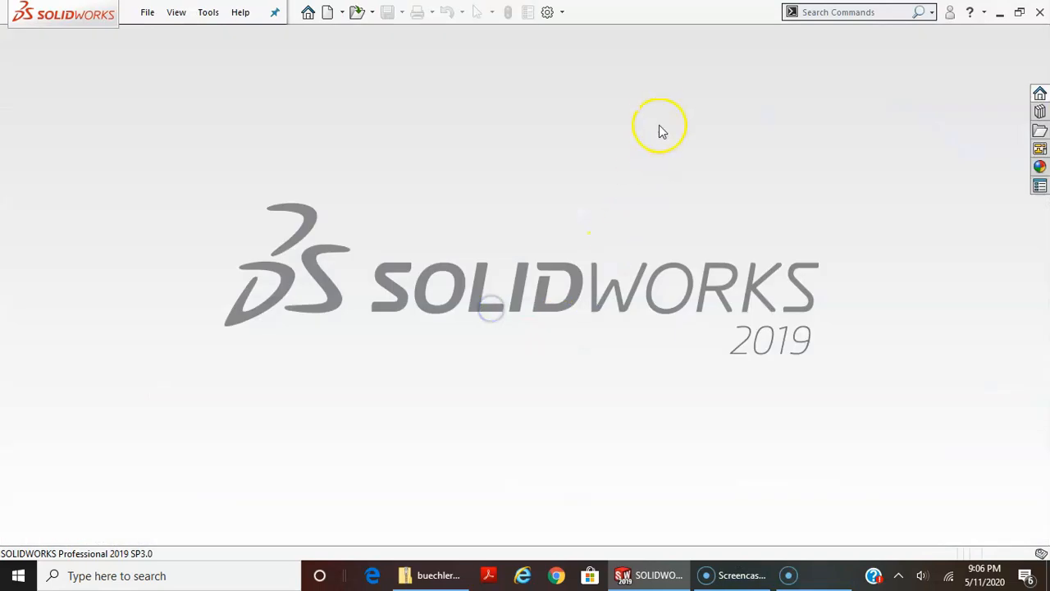
Switch to File Explorer and extract all files from the link assembly zip into a folder of the same name beside it
click(424, 575)
click(159, 121)
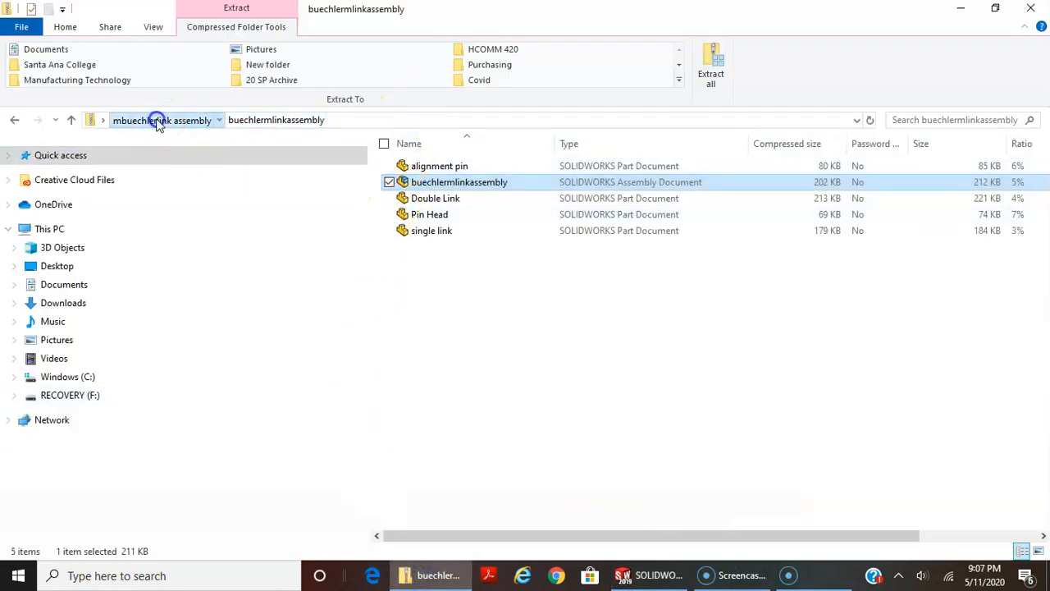
right_click(433, 186)
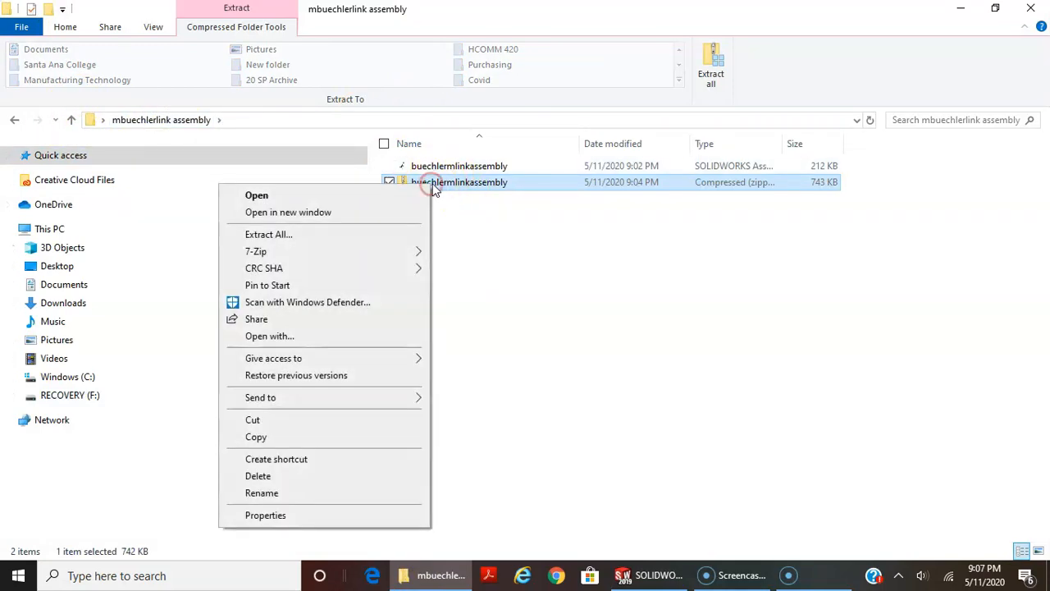
click(298, 235)
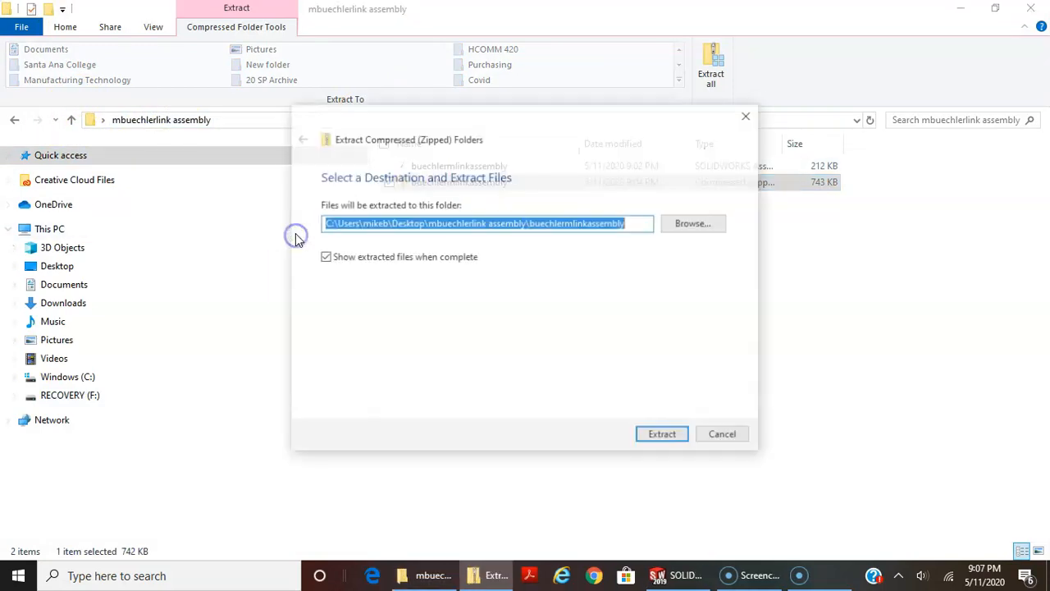
click(650, 441)
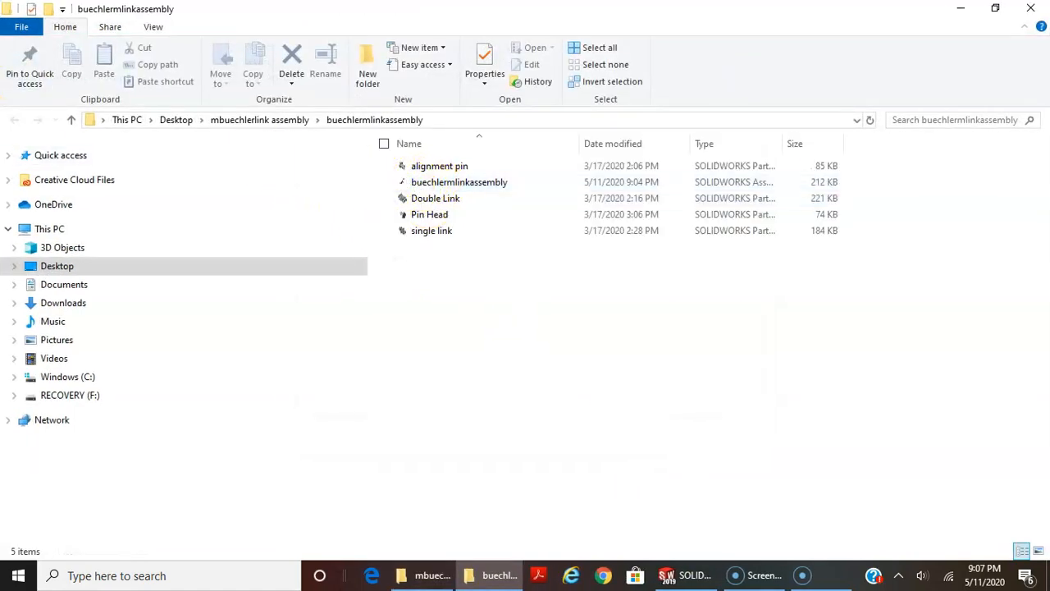
Open the assembly file from the newly extracted folder in SOLIDWORKS
click(72, 121)
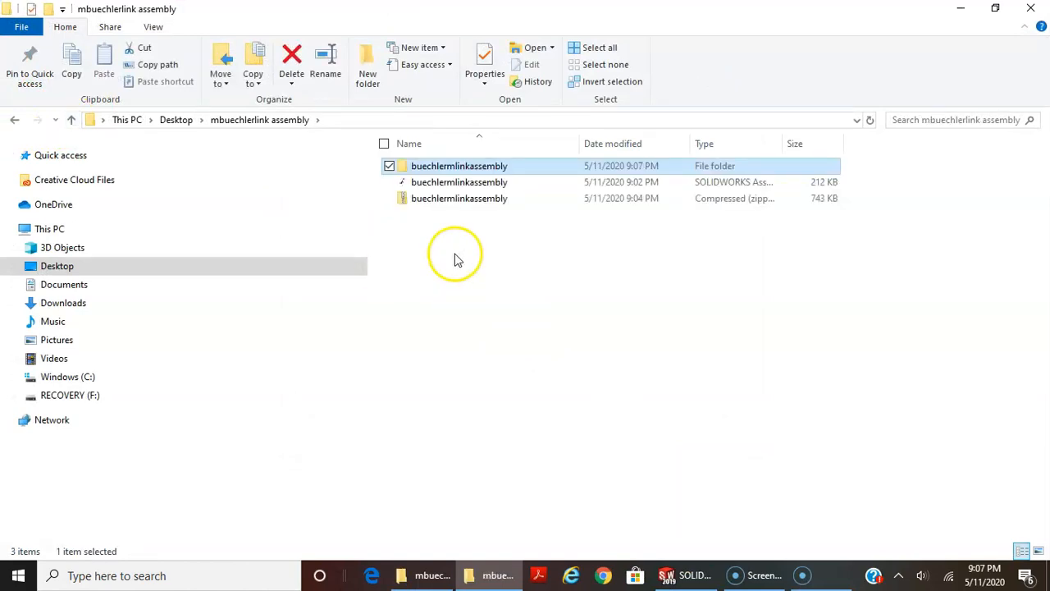
double_click(445, 167)
double_click(446, 181)
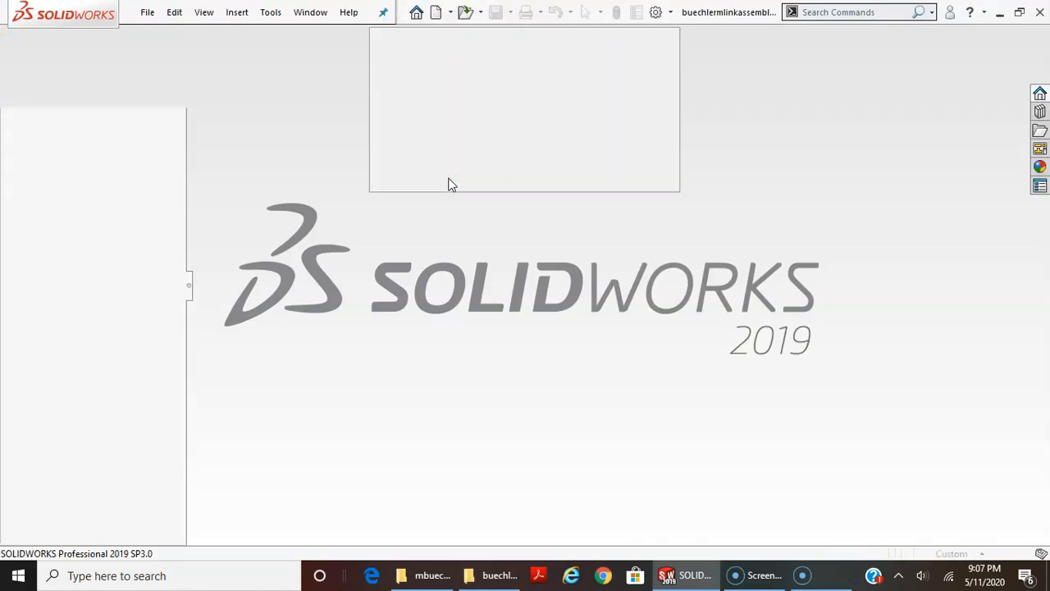
click(519, 307)
View the extracted assembly at an angle and move the single link at the chain's free end to flex the chain
middle_drag(745, 306, 697, 316)
scroll(730, 259, down, 3)
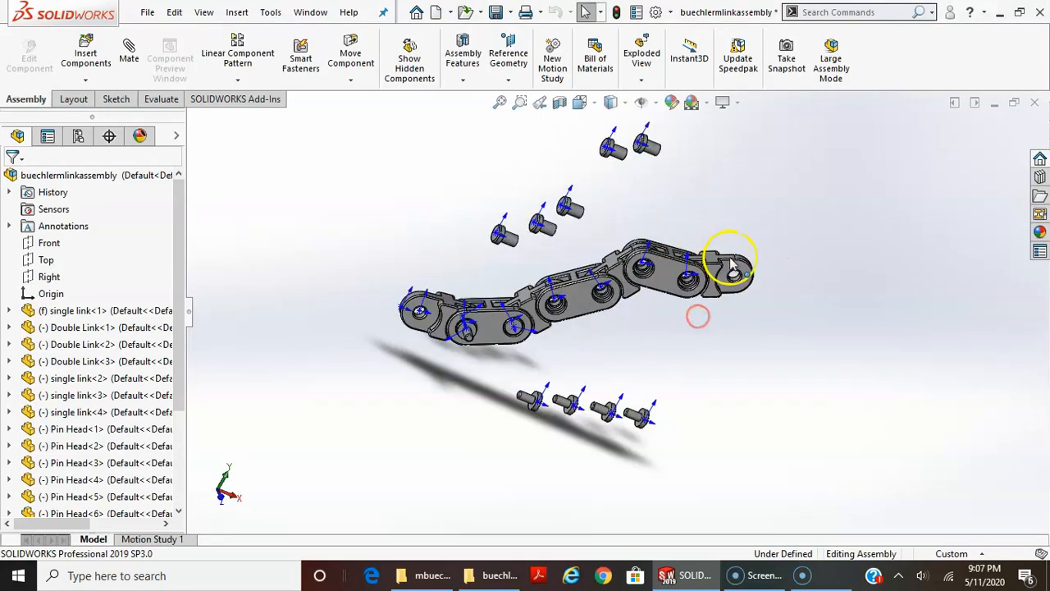
click(733, 264)
mouse_move(731, 275)
middle_down()
mouse_move(727, 241)
mouse_move(792, 274)
mouse_move(722, 295)
mouse_move(682, 343)
mouse_move(685, 394)
mouse_move(738, 302)
mouse_move(786, 347)
mouse_move(825, 352)
mouse_move(802, 371)
mouse_move(719, 391)
mouse_move(713, 427)
middle_up()
key(Escape)
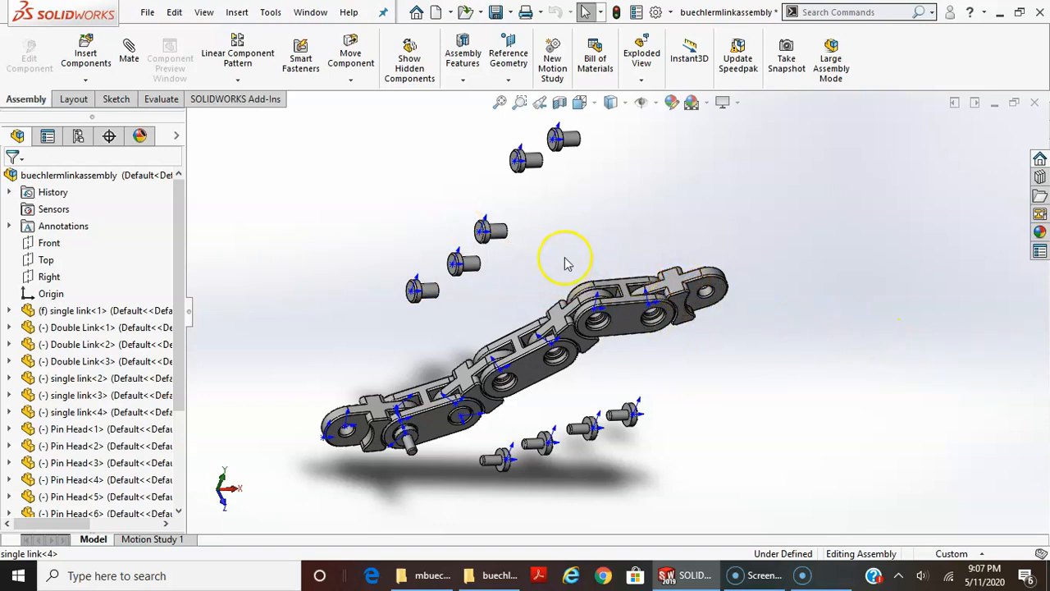
click(146, 13)
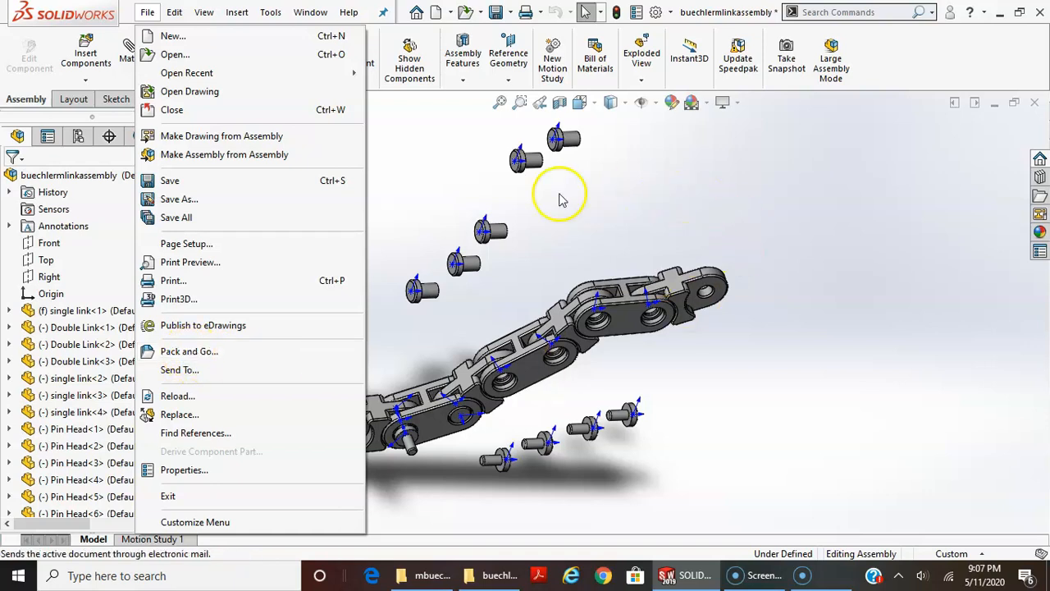
key(Escape)
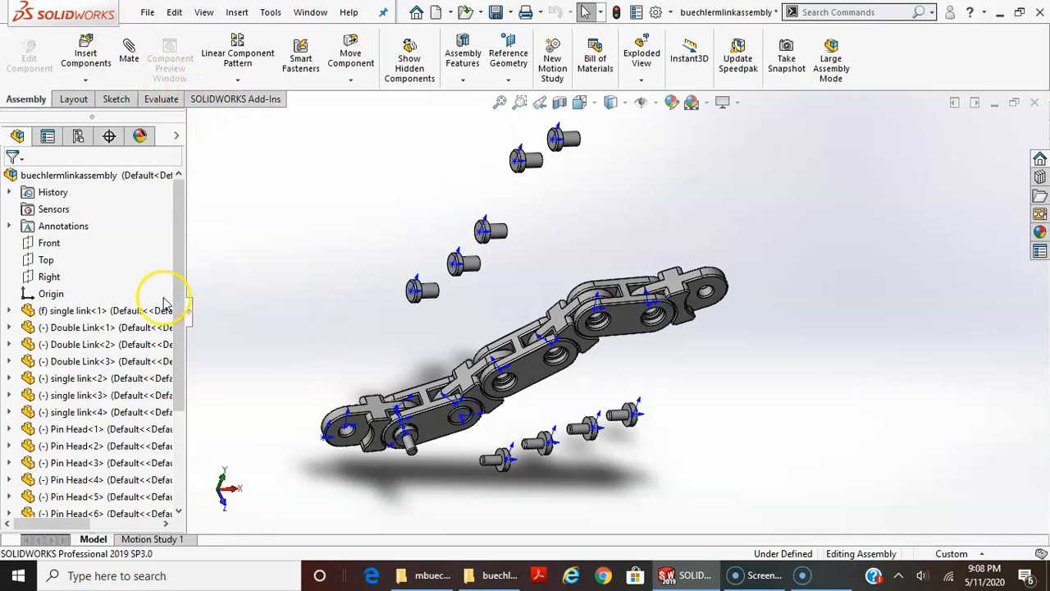
Widen the FeatureManager design tree and expand the first Double Link component to show its features
drag(184, 243, 489, 240)
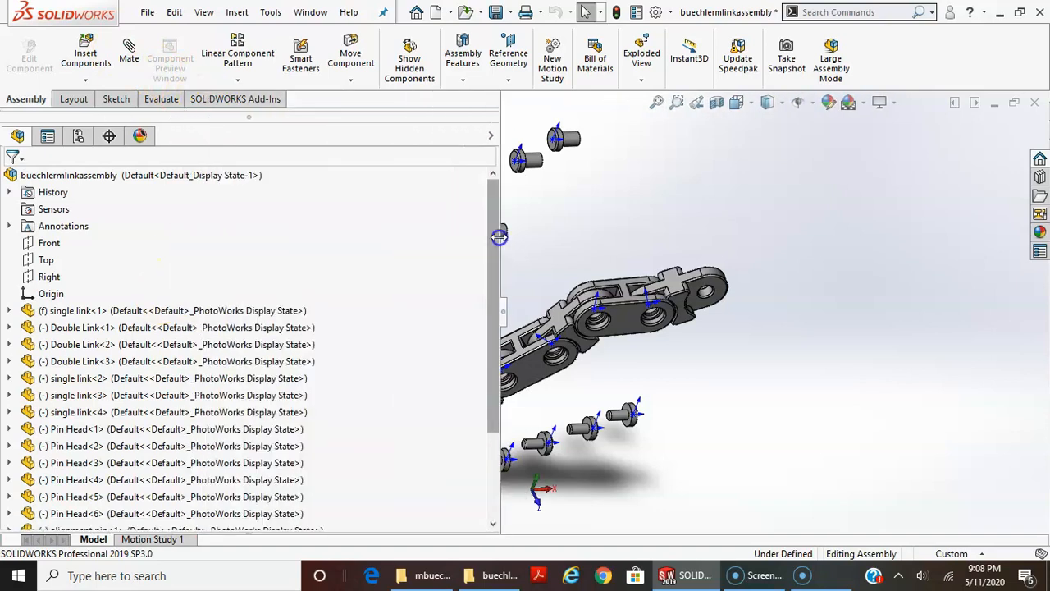
double_click(82, 327)
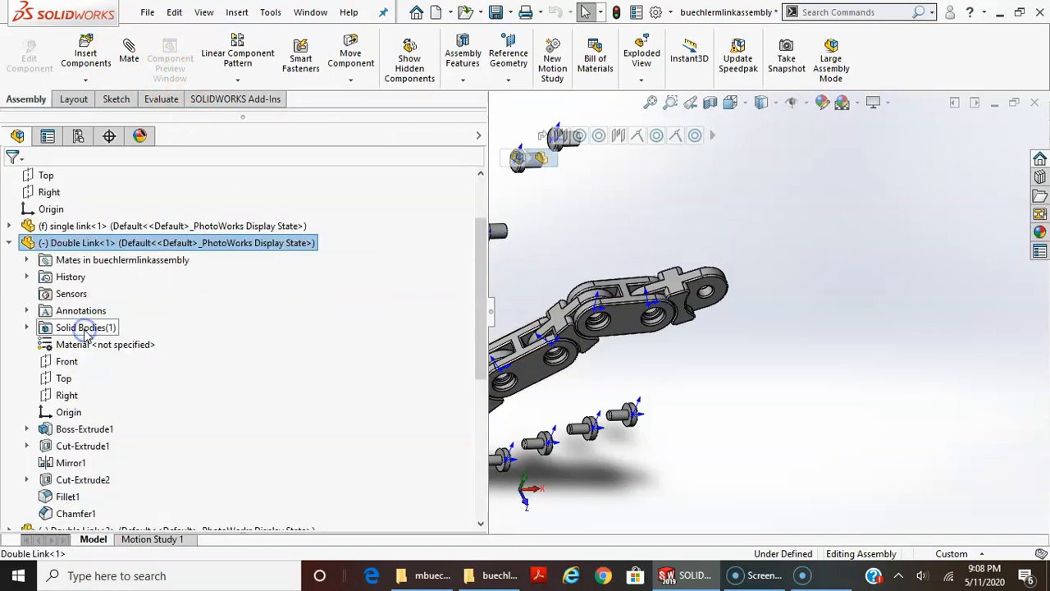
Collapse the first Double Link component in the design tree and close the assembly, saving all modified documents
scroll(148, 476, down, 2)
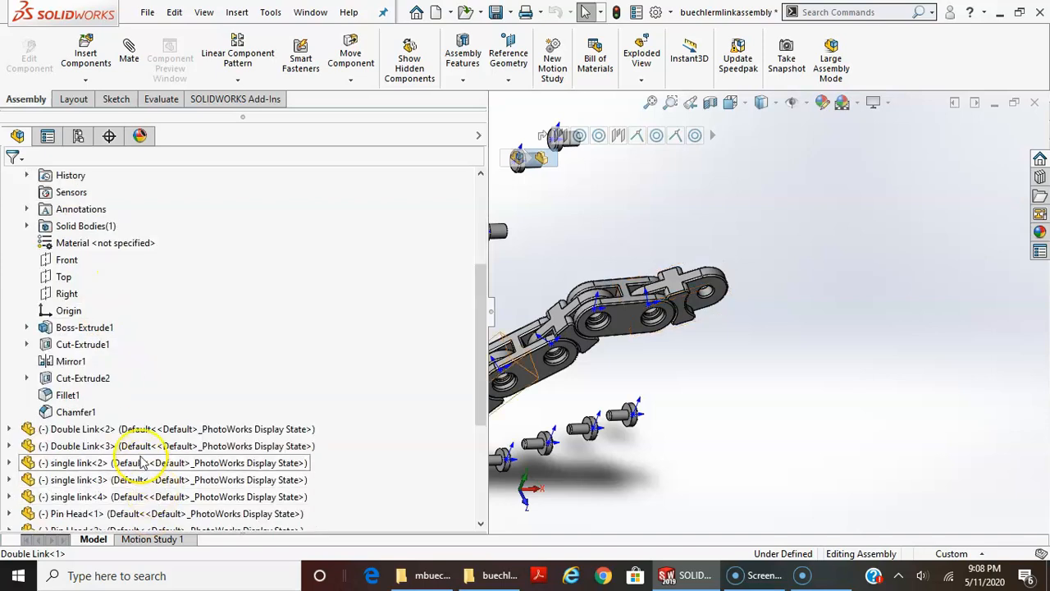
scroll(24, 206, up, 2)
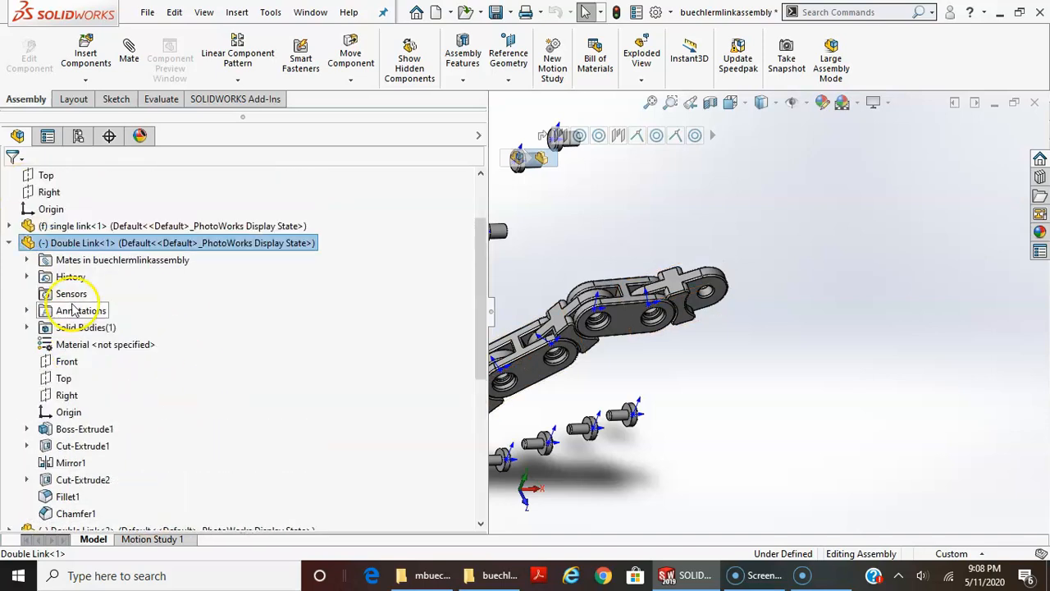
click(9, 244)
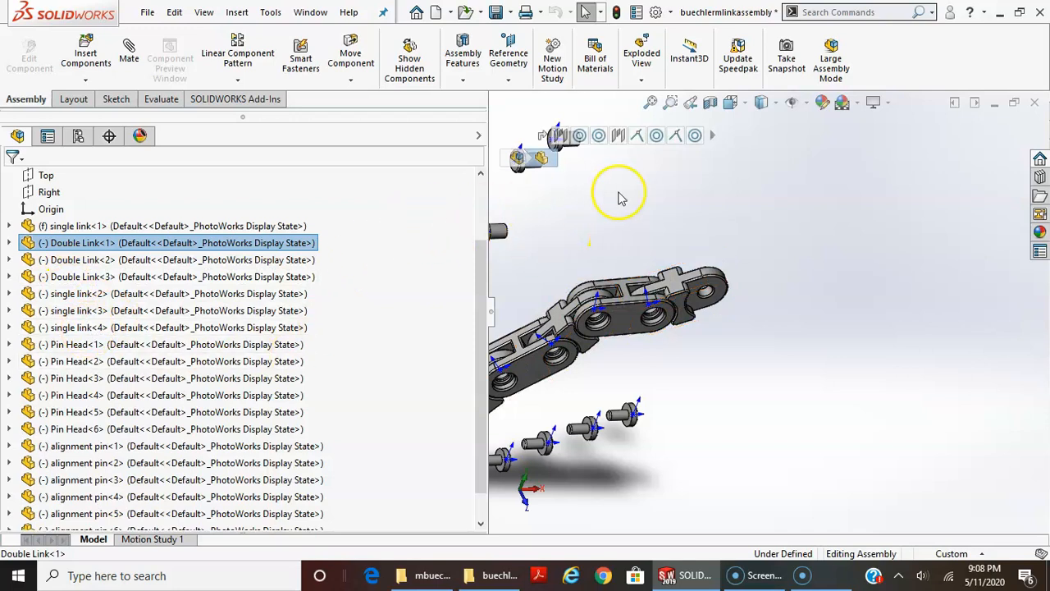
click(1034, 102)
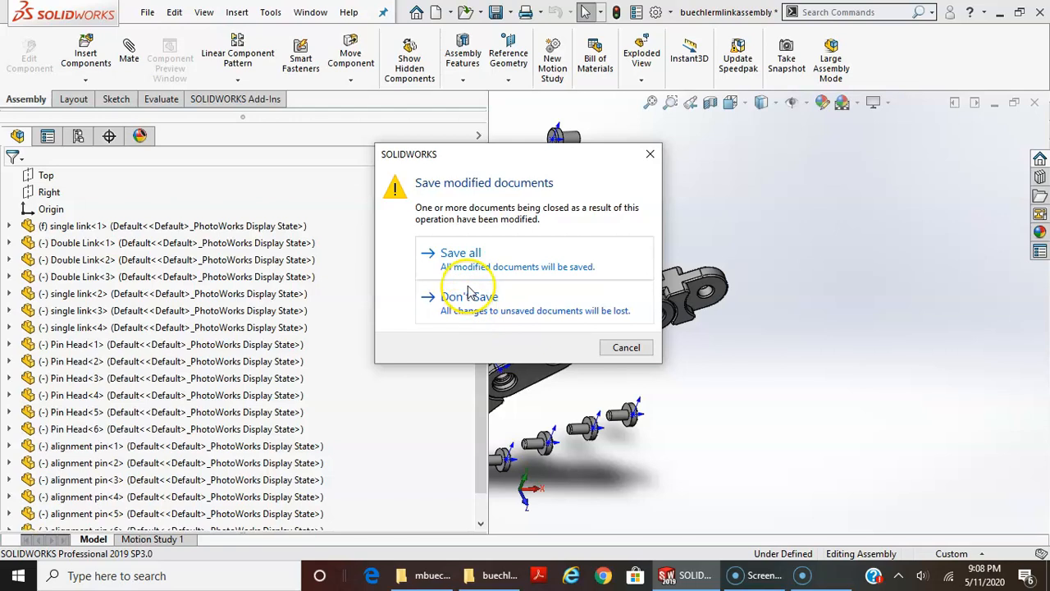
click(462, 253)
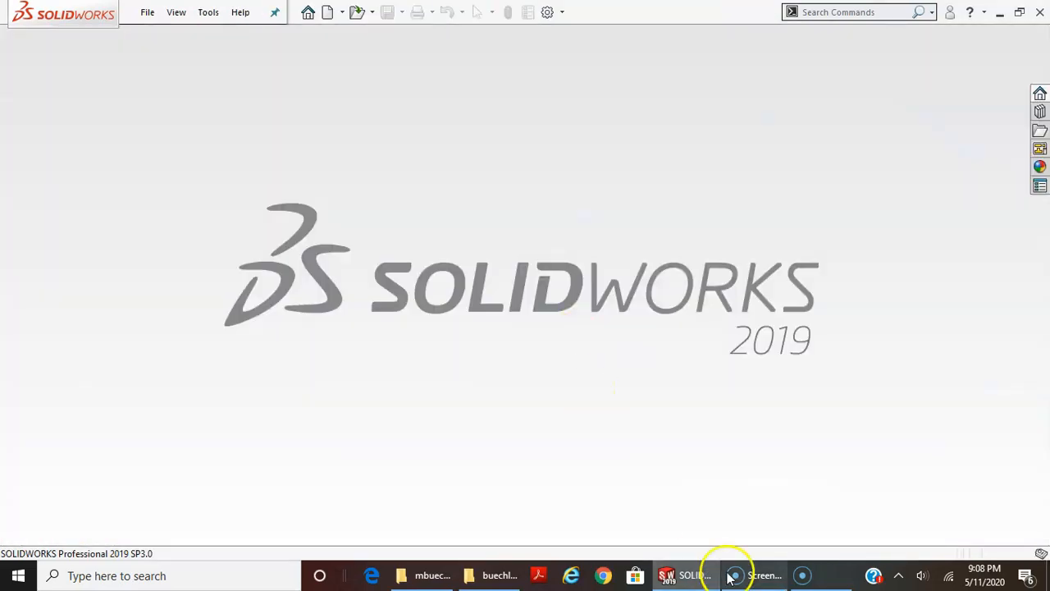
Switch to File Explorer and rename the Double Link part file in the extracted folder as Double Link 2
click(476, 575)
click(443, 167)
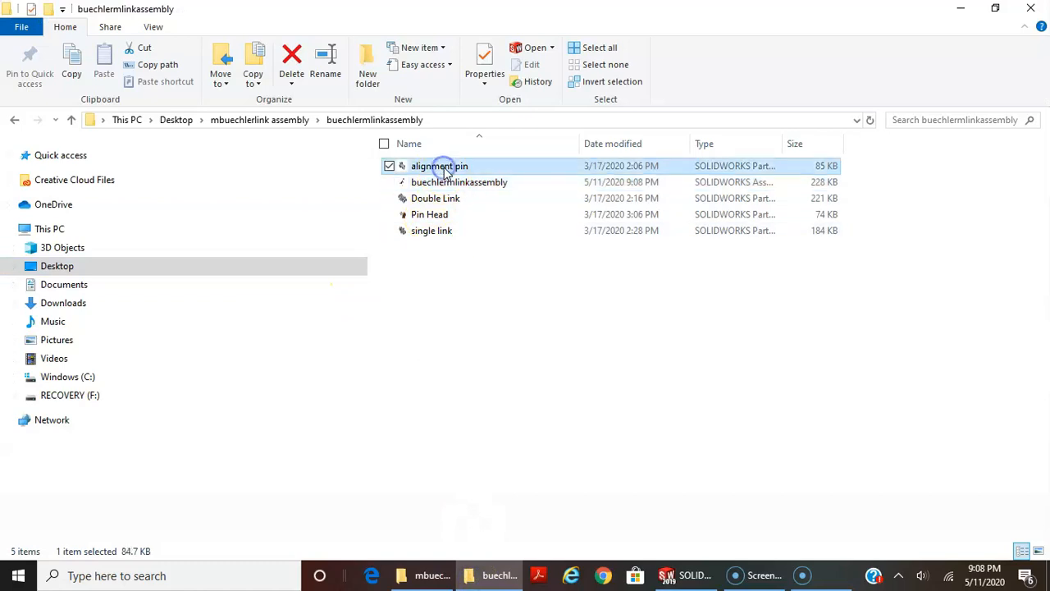
click(444, 167)
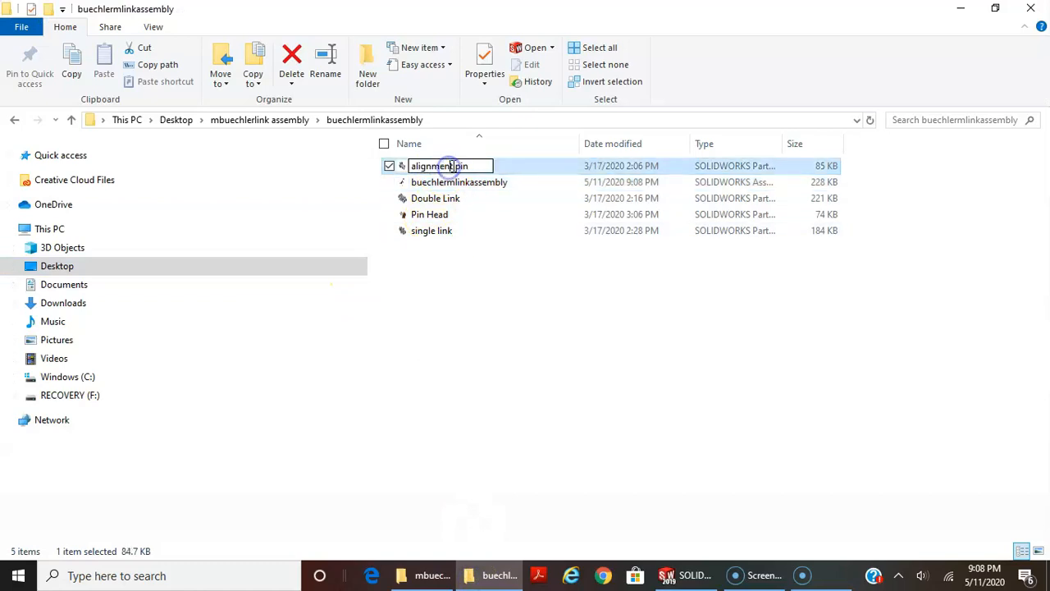
click(480, 211)
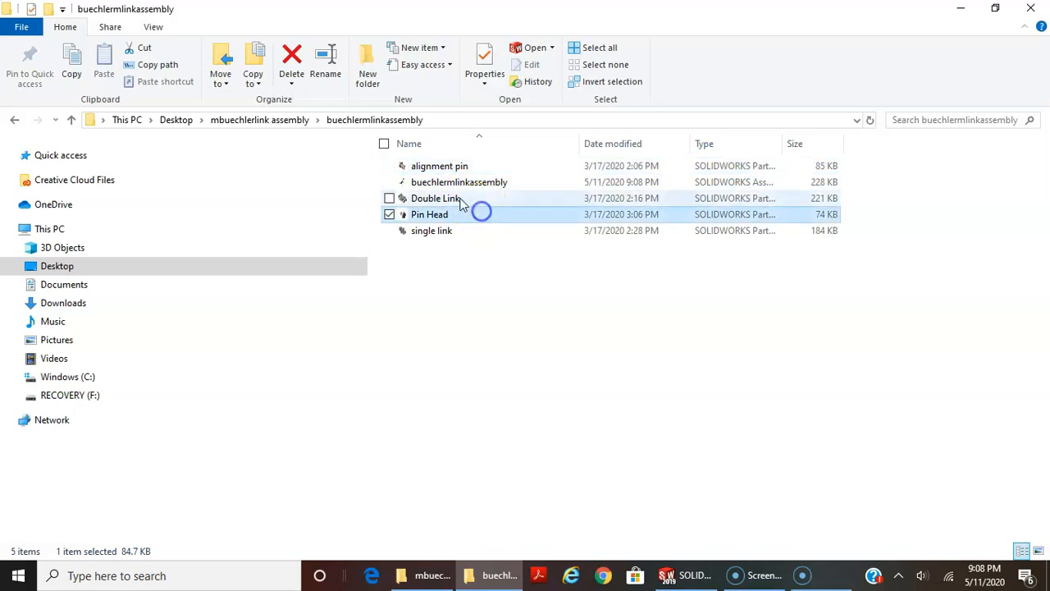
click(429, 232)
click(439, 200)
click(439, 200)
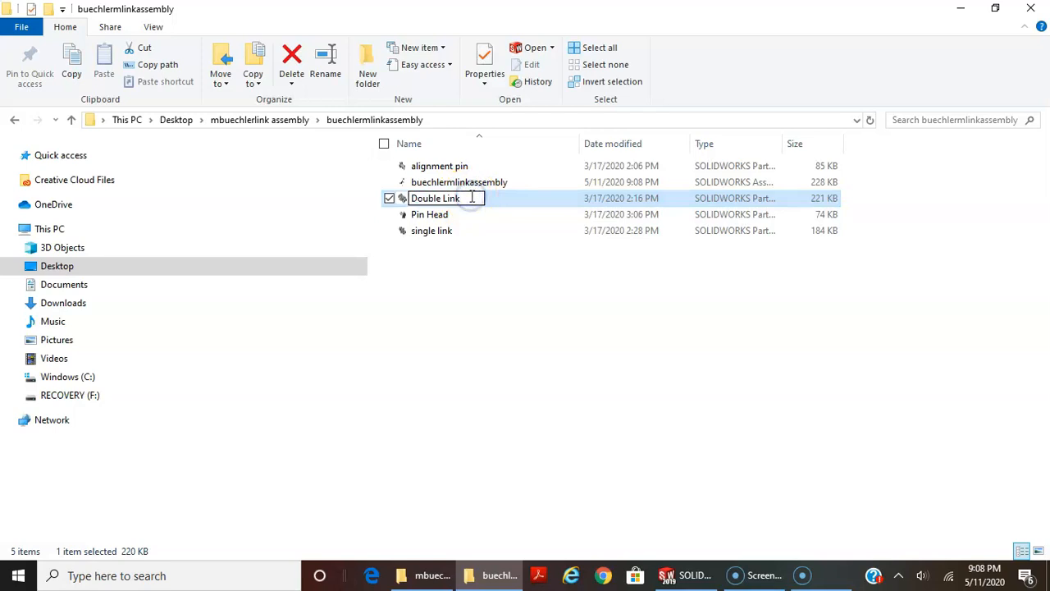
key(Return)
click(527, 256)
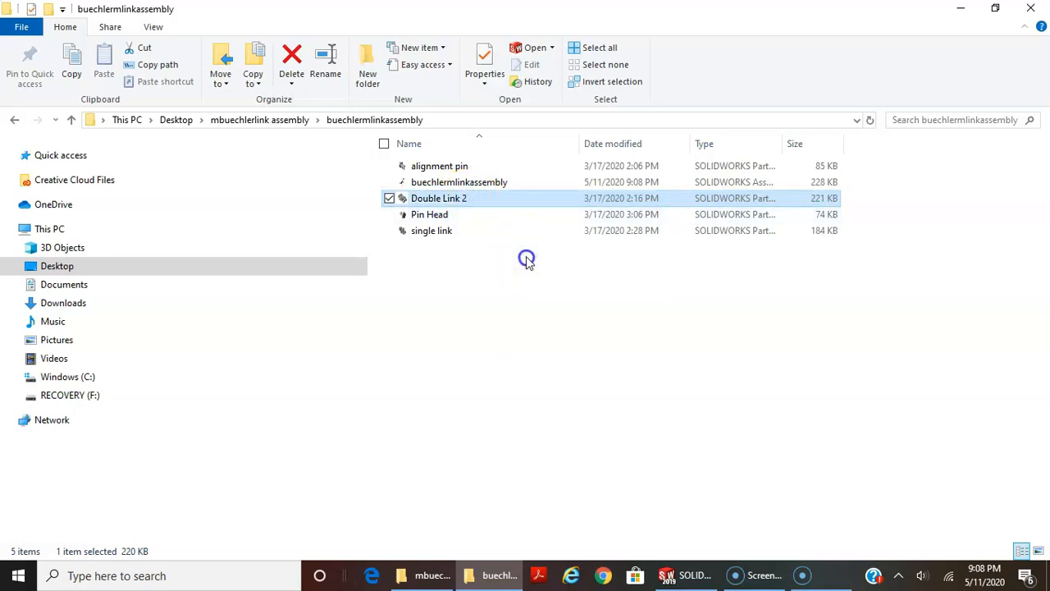
Reopen the extracted assembly in SOLIDWORKS, suppressing the Double Link component that cannot be located, and dismiss the open summary
double_click(459, 183)
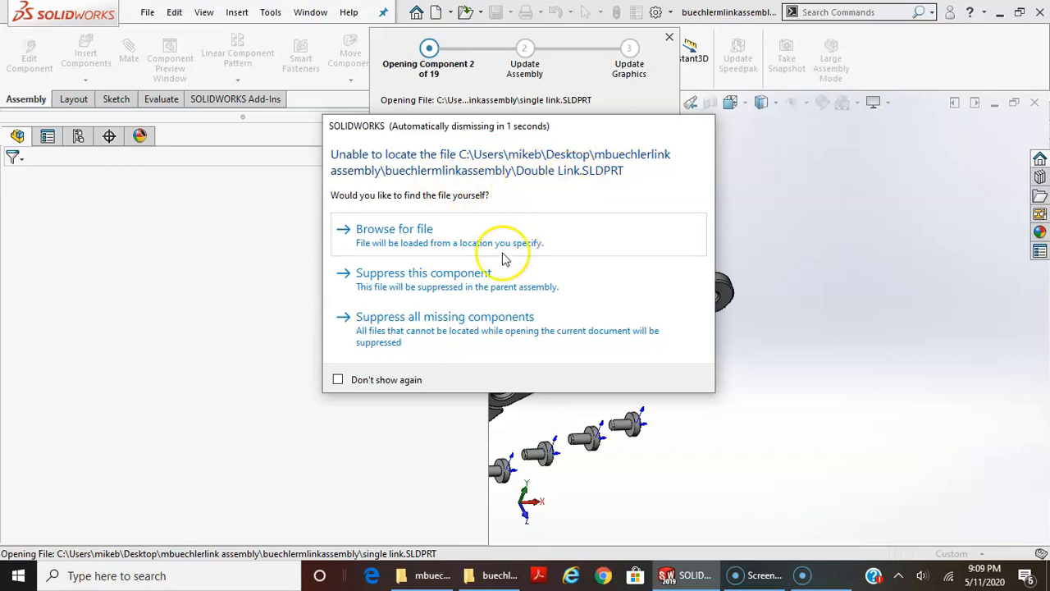
click(444, 279)
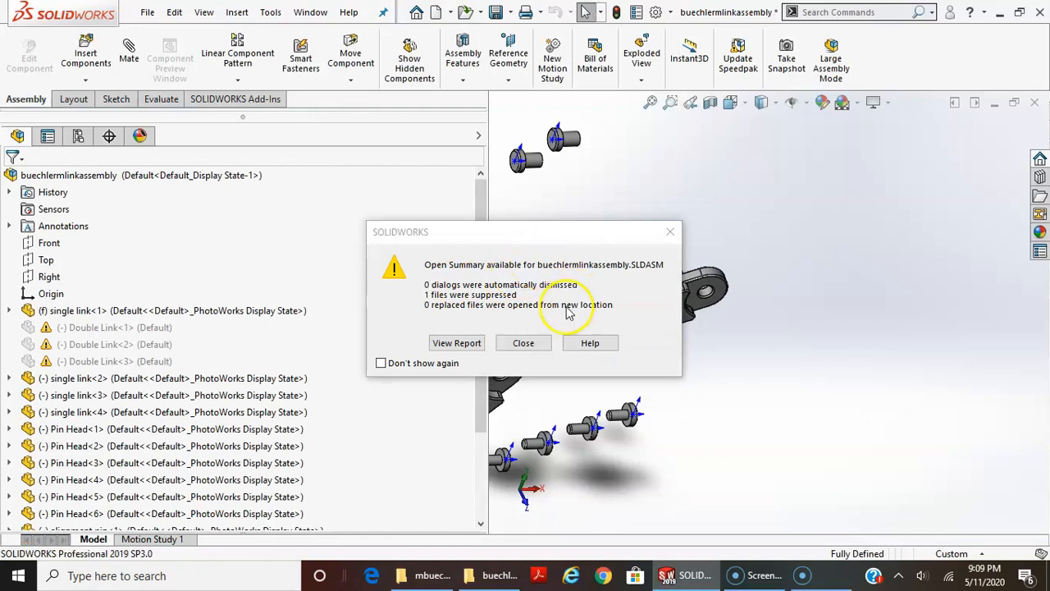
click(525, 343)
Examine the reopened assembly from several angles and check the warning on the first Double Link component
scroll(732, 344, up, 3)
scroll(663, 361, down, 3)
scroll(664, 363, up, 1)
middle_drag(666, 361, 695, 227)
scroll(704, 307, down, 3)
middle_drag(697, 328, 720, 303)
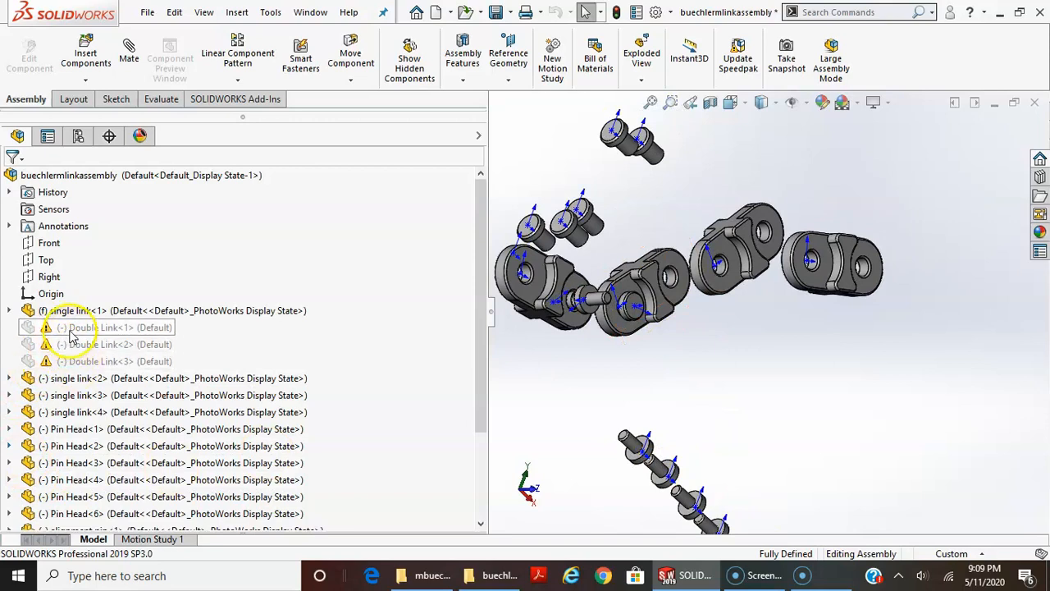
mouse_move(73, 336)
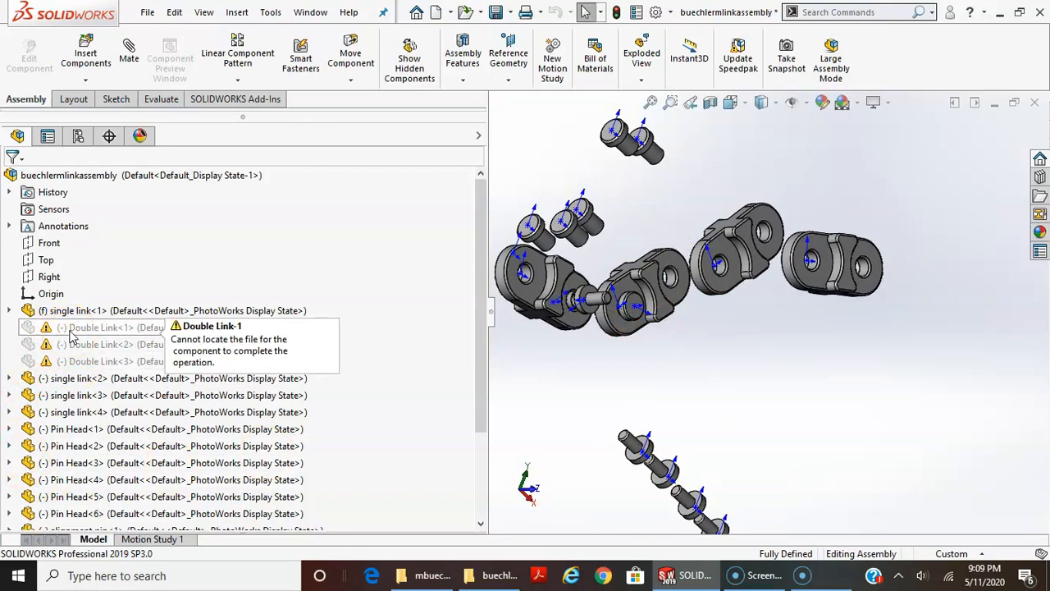
middle_drag(605, 375, 718, 420)
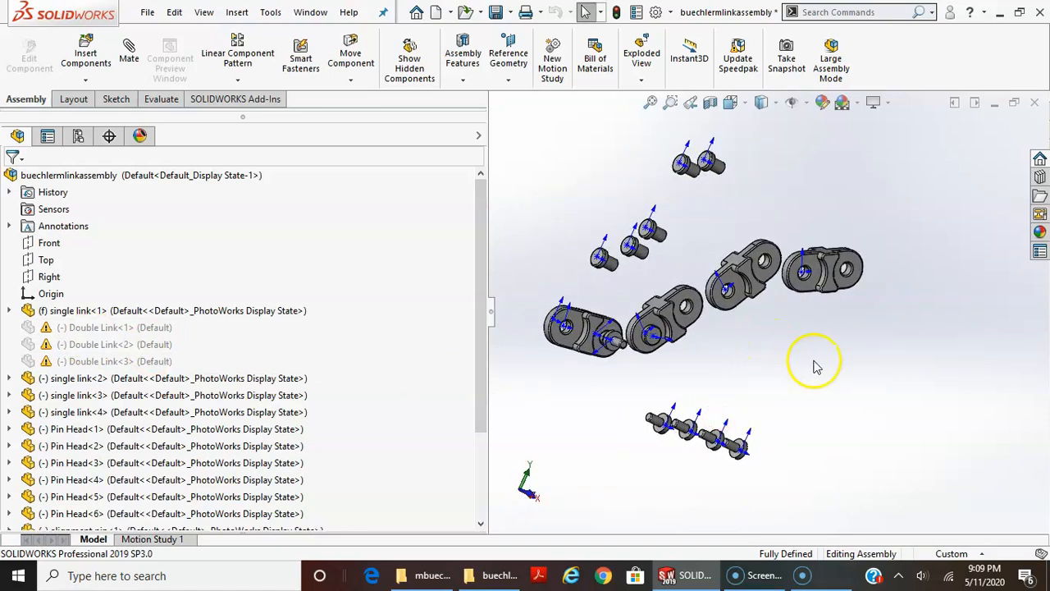
mouse_move(903, 363)
middle_down()
mouse_move(930, 319)
mouse_move(891, 369)
mouse_move(715, 339)
mouse_move(725, 345)
middle_up()
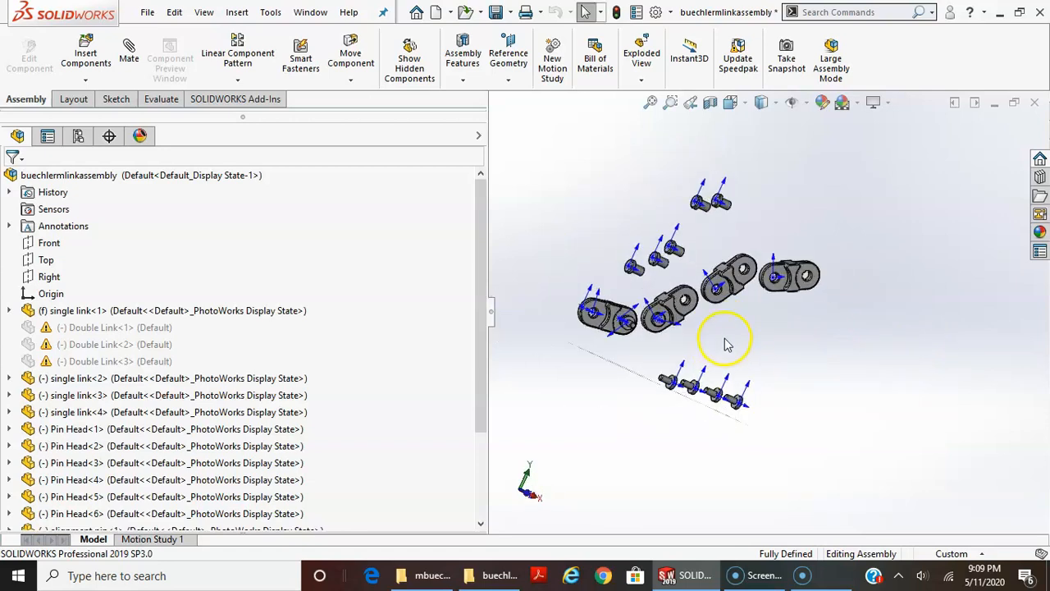
scroll(726, 344, up, 2)
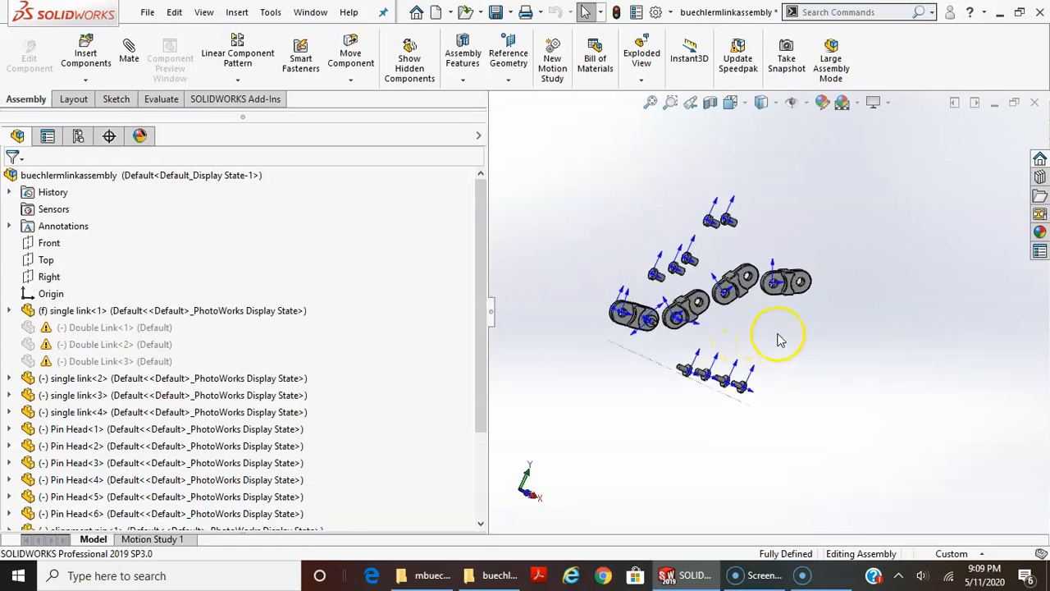
middle_drag(780, 339, 743, 370)
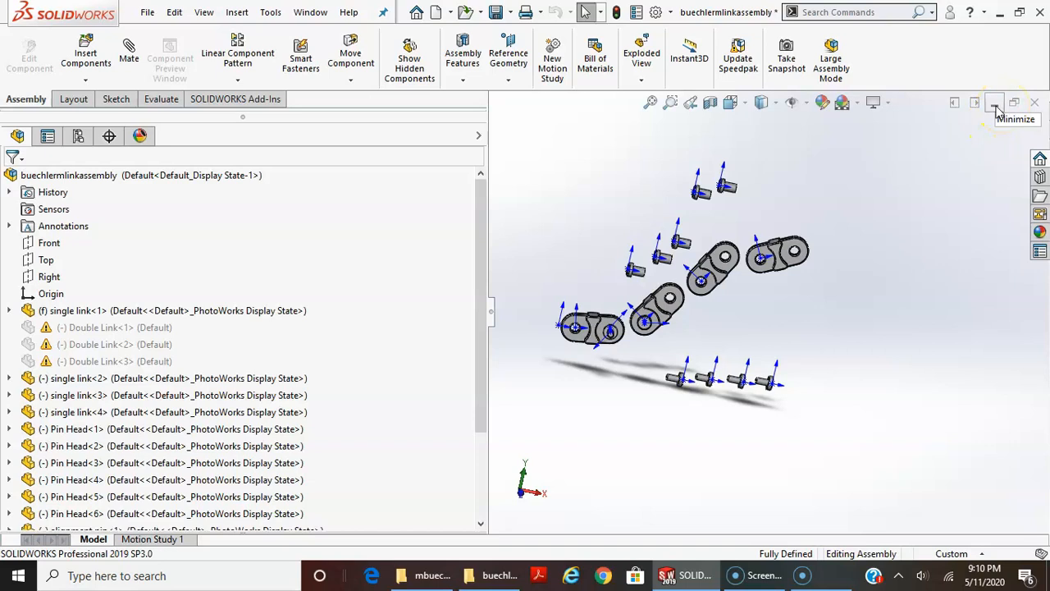
scroll(812, 270, down, 2)
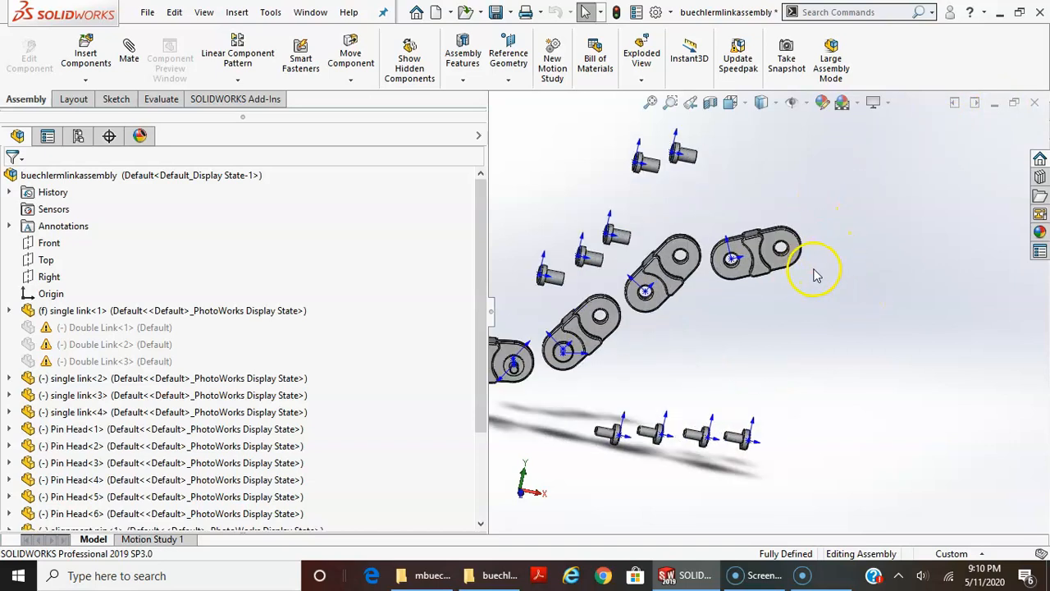
scroll(776, 297, up, 3)
middle_drag(759, 304, 774, 287)
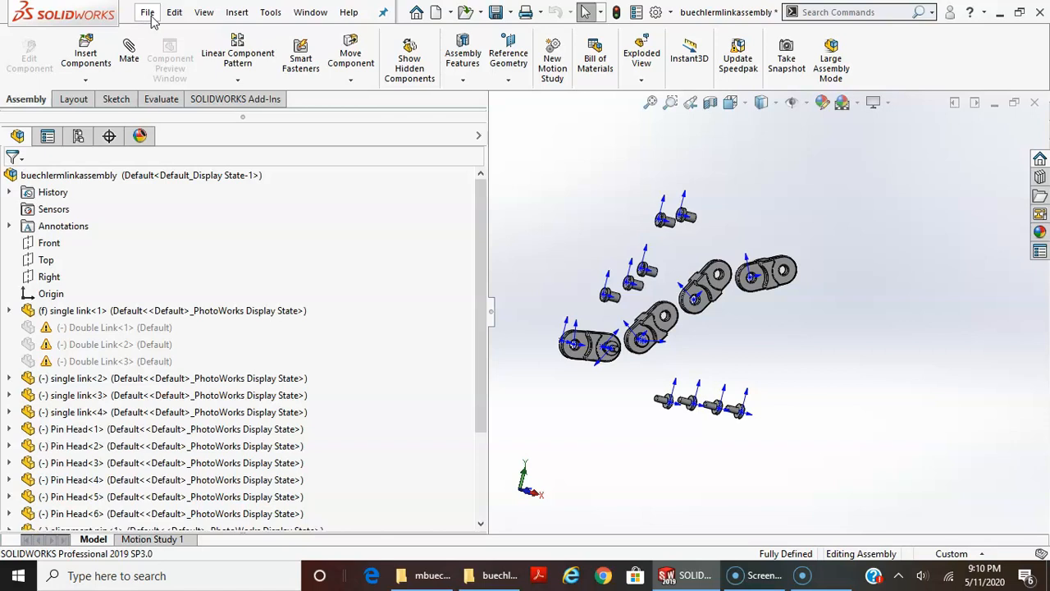
click(147, 21)
click(759, 575)
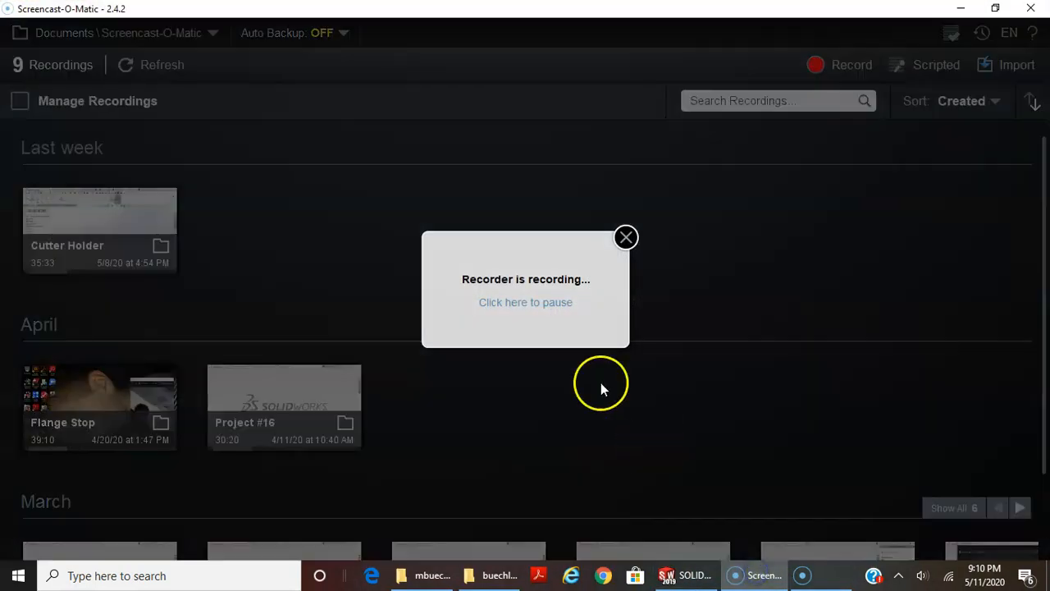